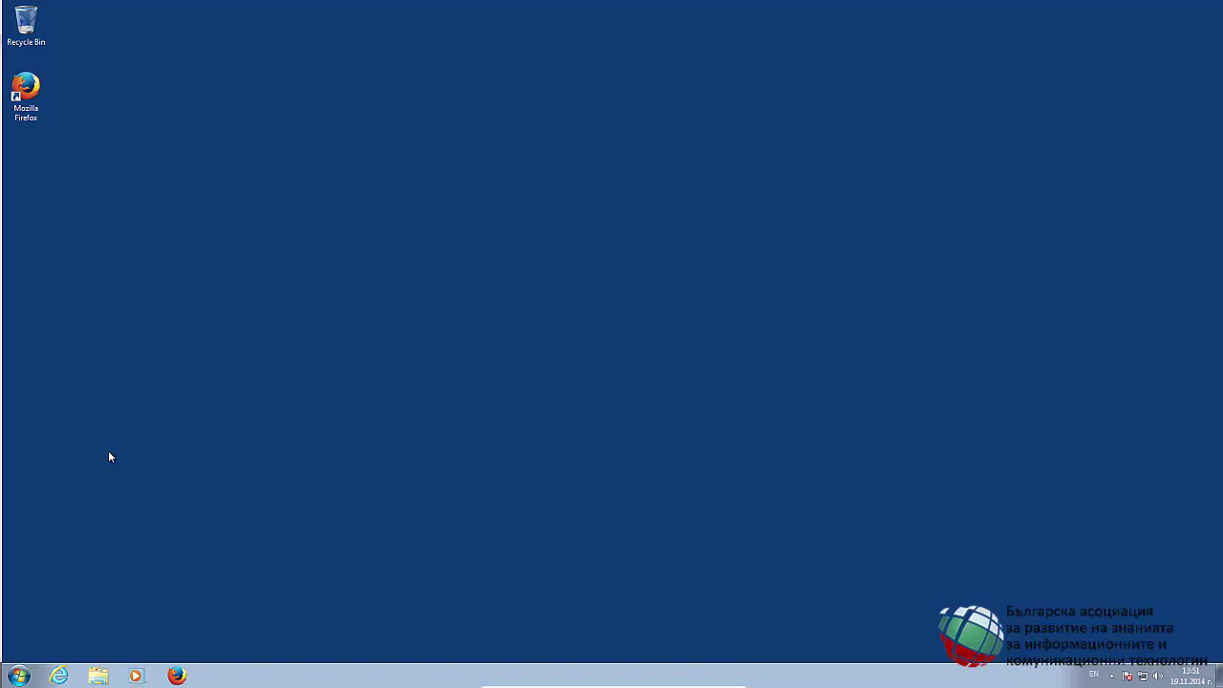
Launch Firefox, go to colasoft.com and open the Downloads > Freeware list
double_click(26, 91)
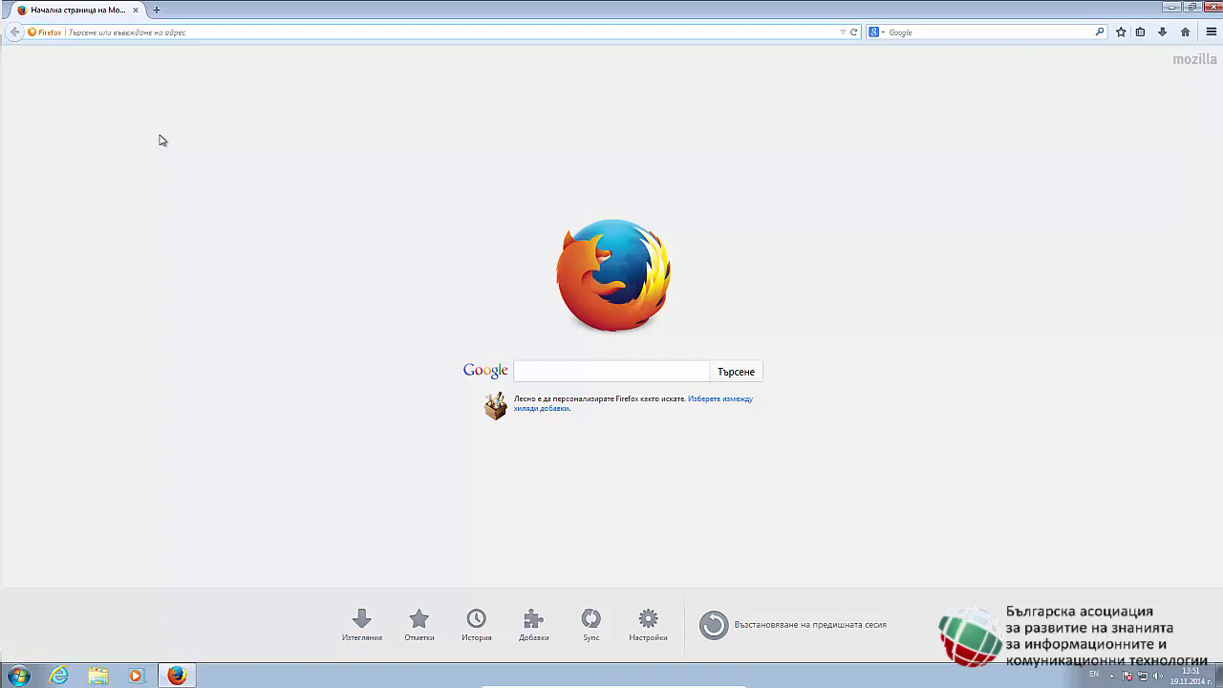
type("colasoft.com/")
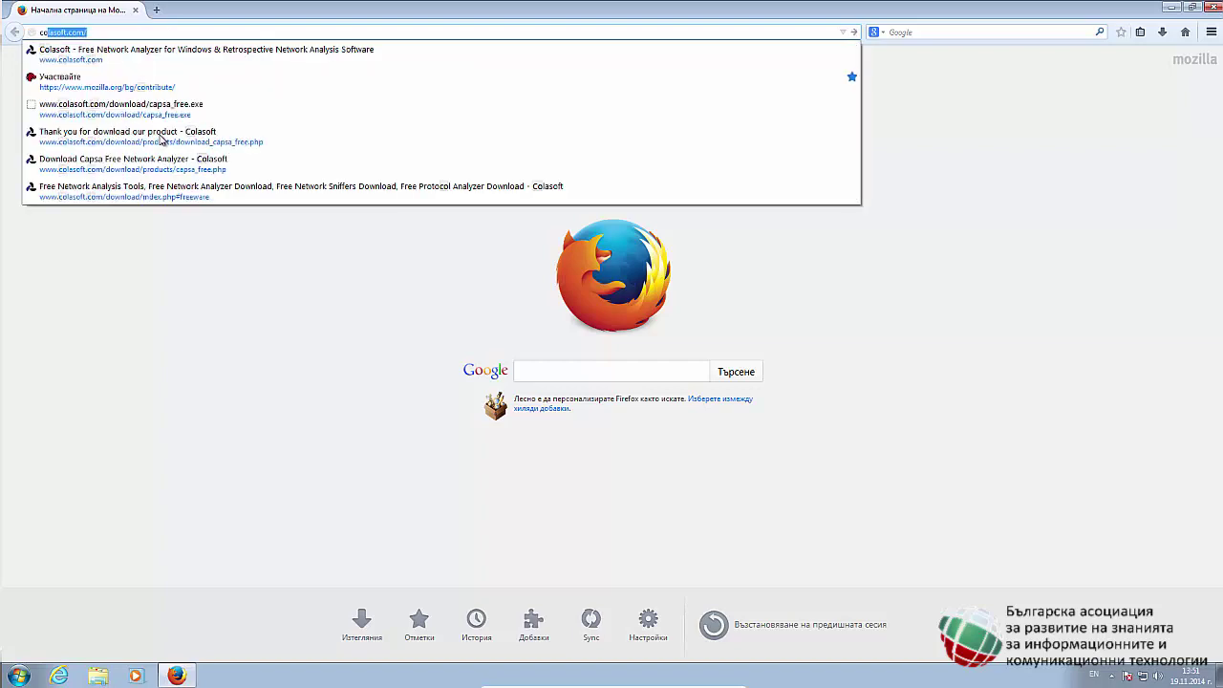
key("Return")
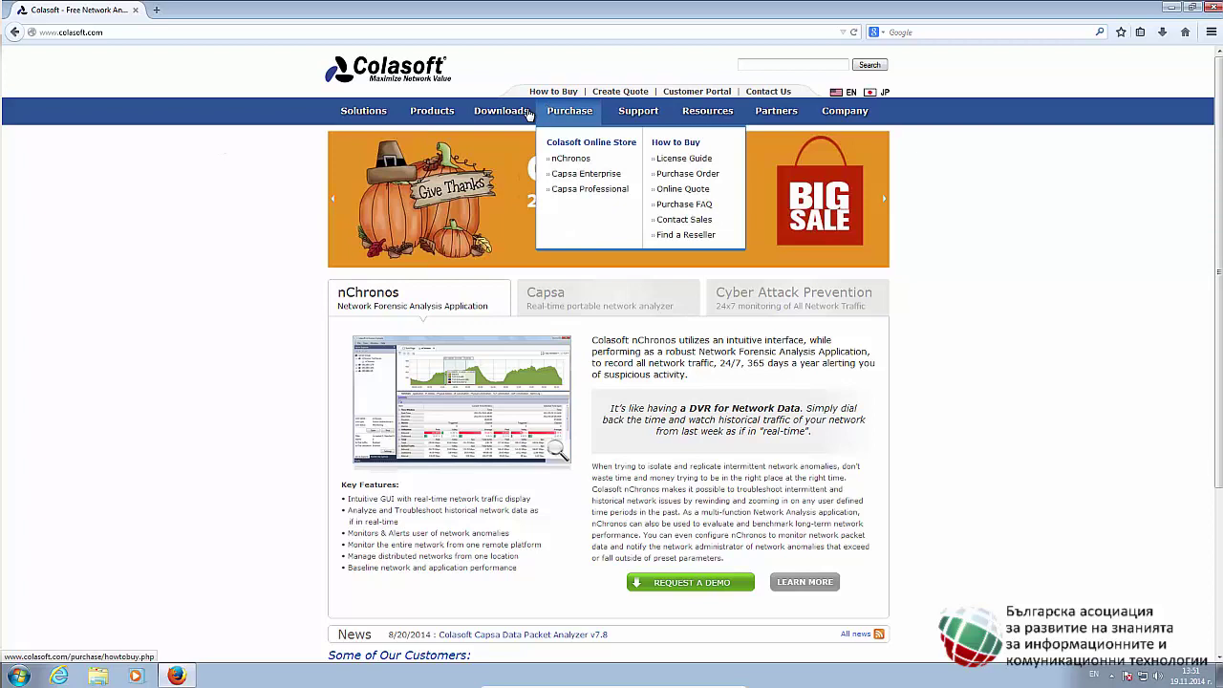
mouse_move(527, 114)
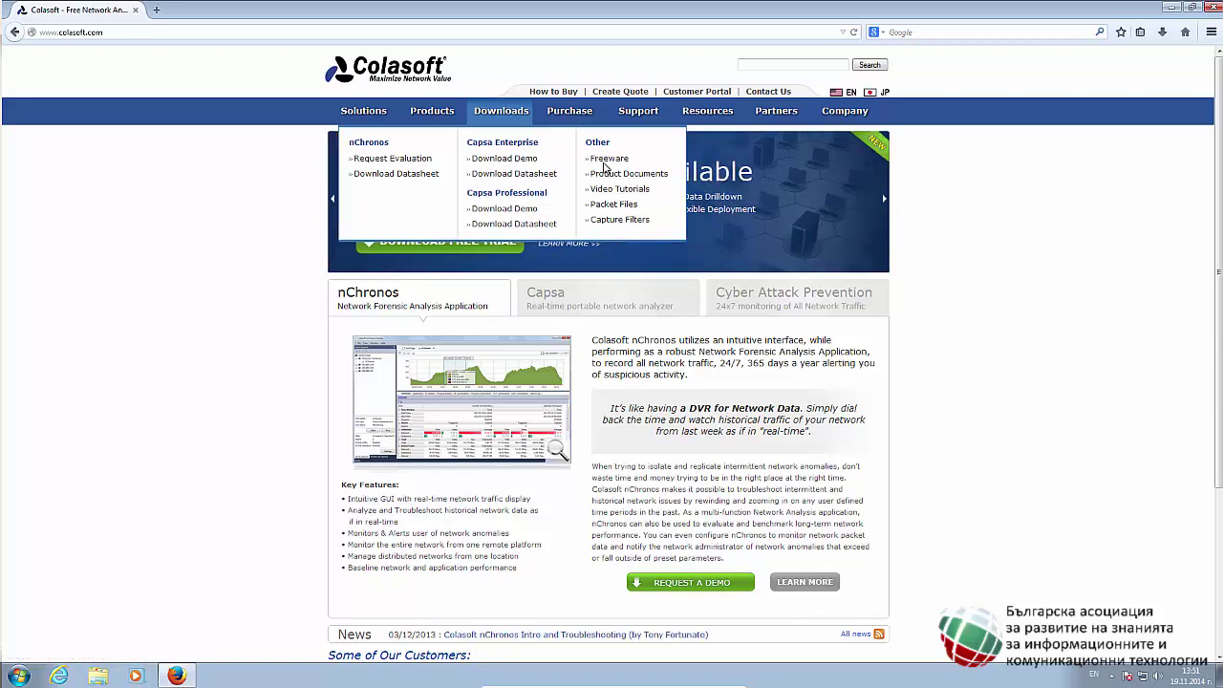
left_click(605, 160)
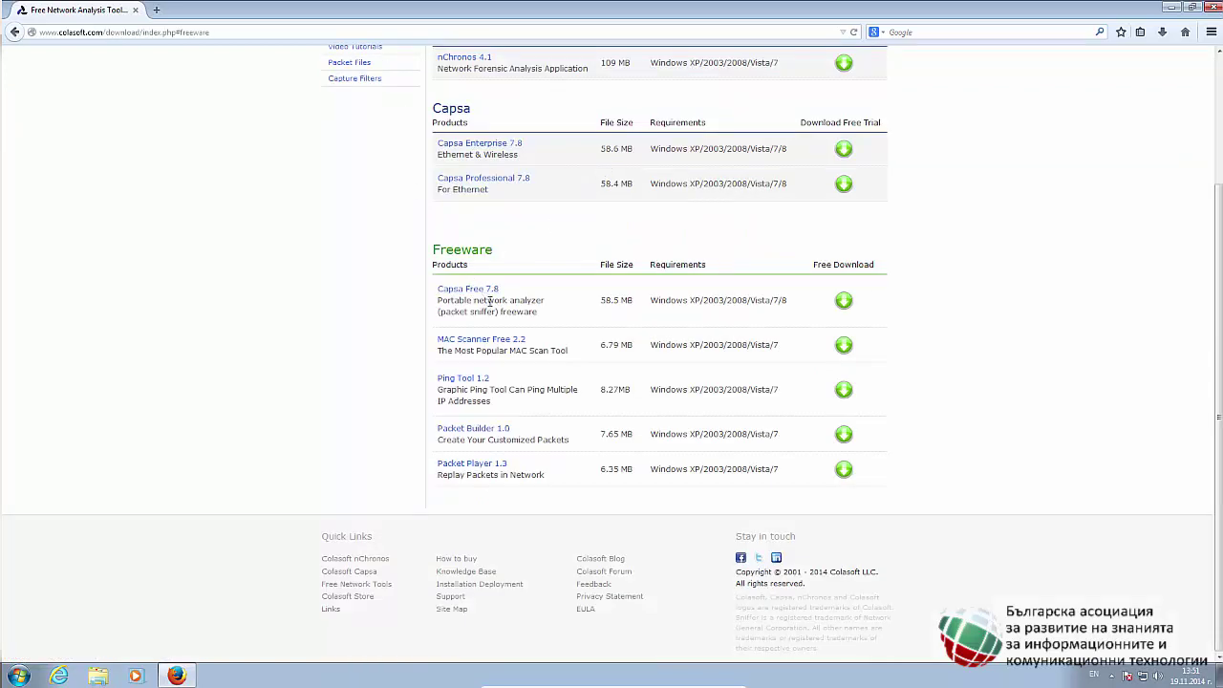
Open the Capsa Free 7.8 download page from the freeware list
left_click_drag(438, 292, 516, 296)
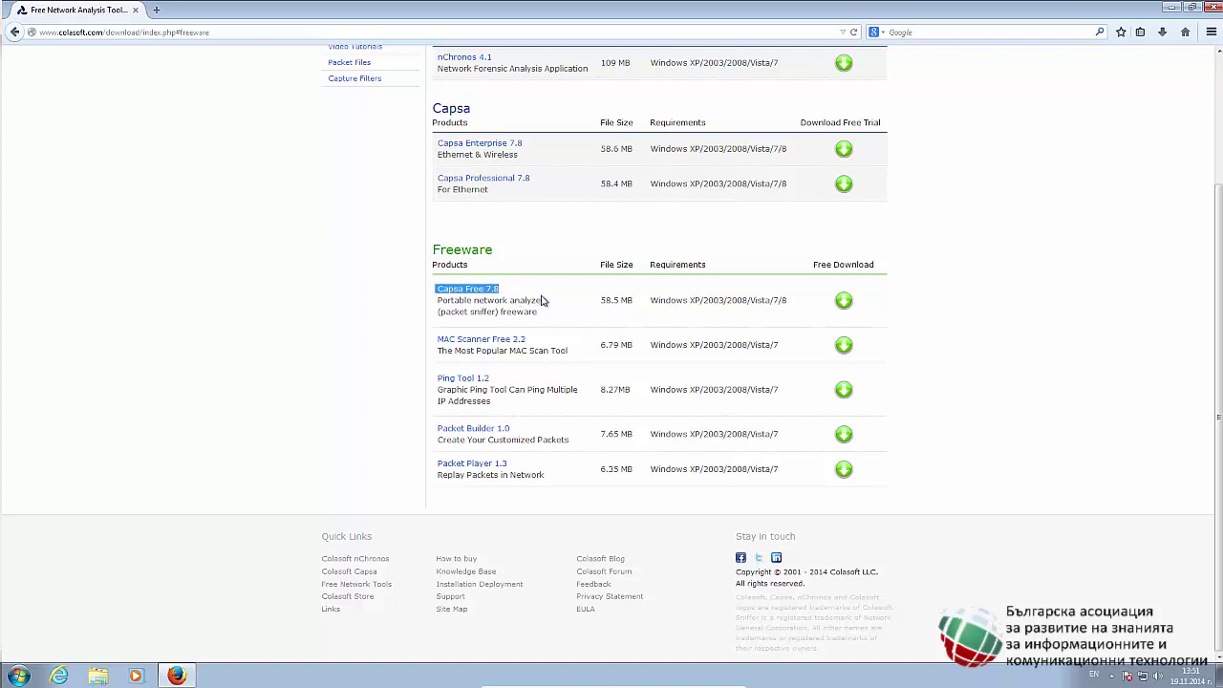
left_click(593, 282)
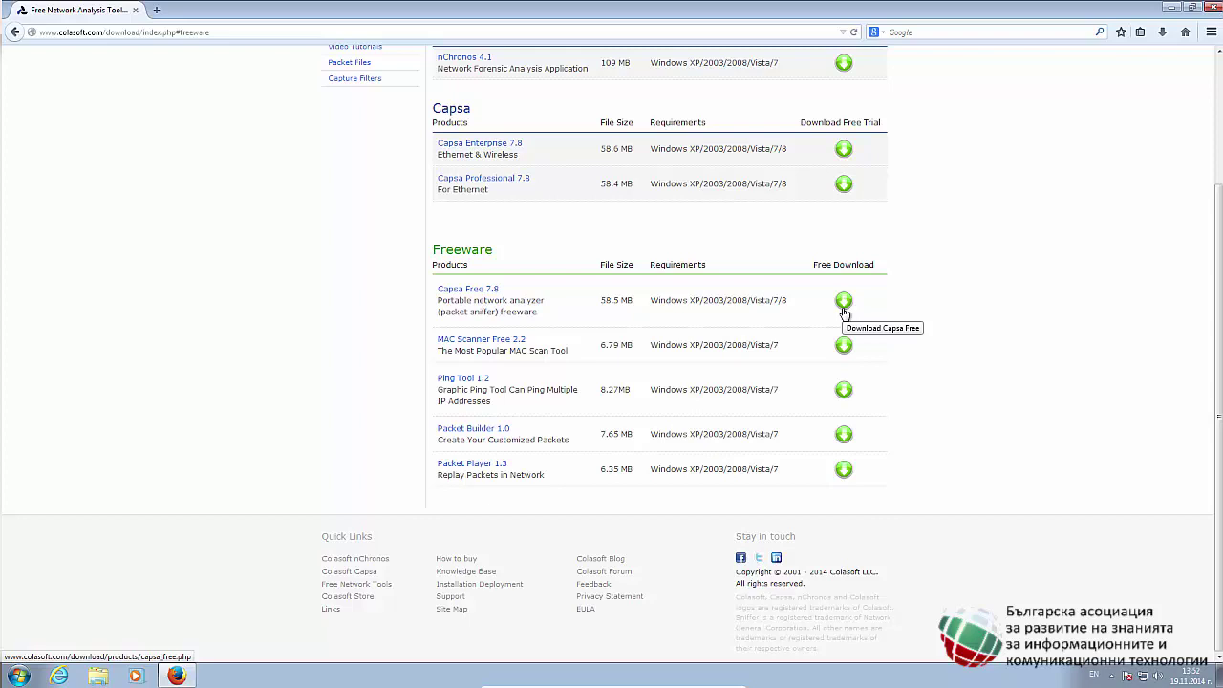
left_click(844, 310)
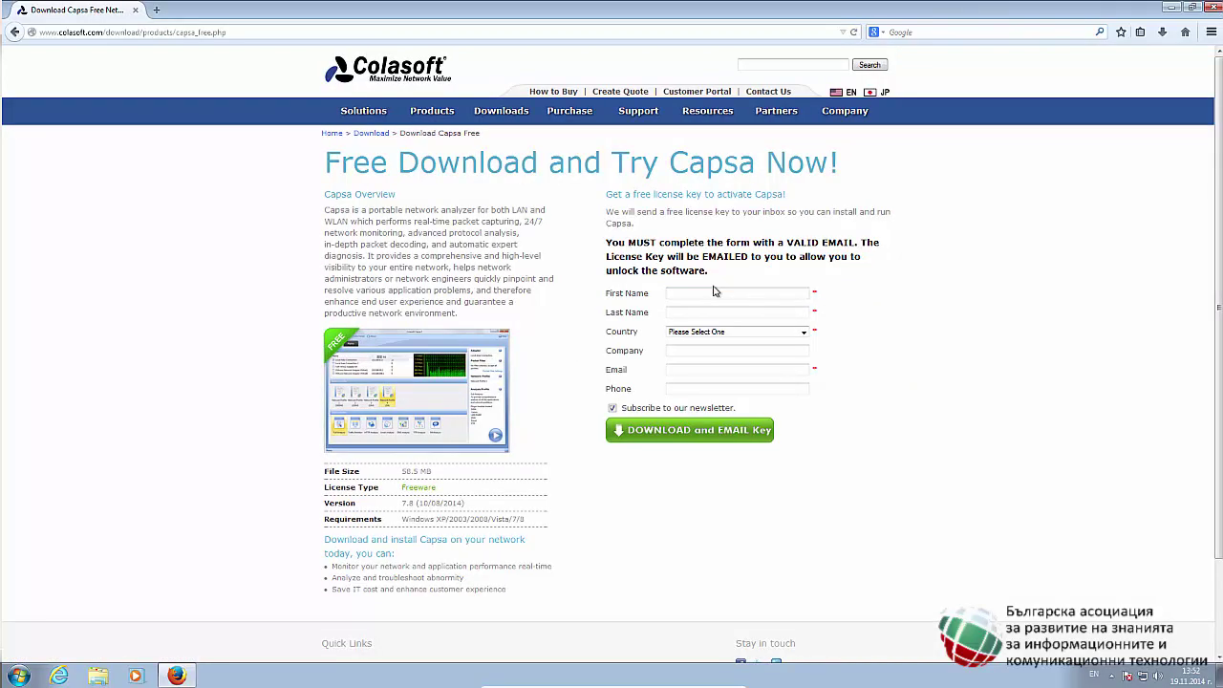
Enter the user's first and last name and choose Bulgaria as the country
left_click(757, 294)
key("Down")
key("Tab")
key("Tab")
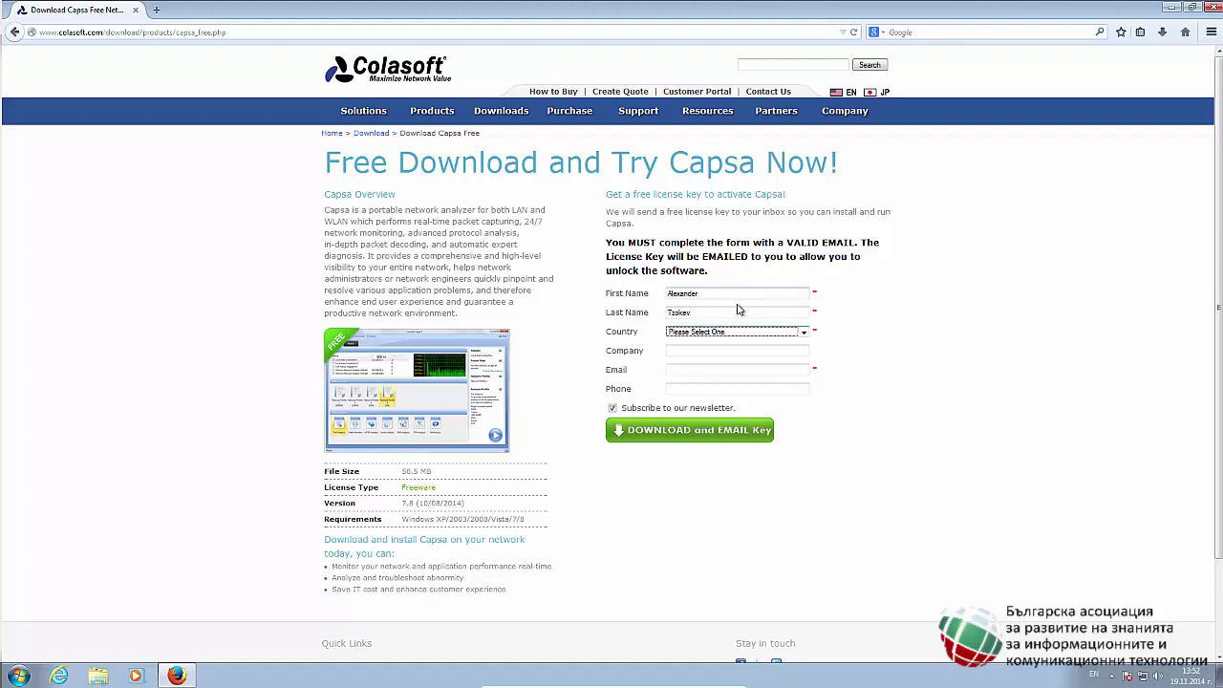
key("Up")
key("Tab")
key("Tab")
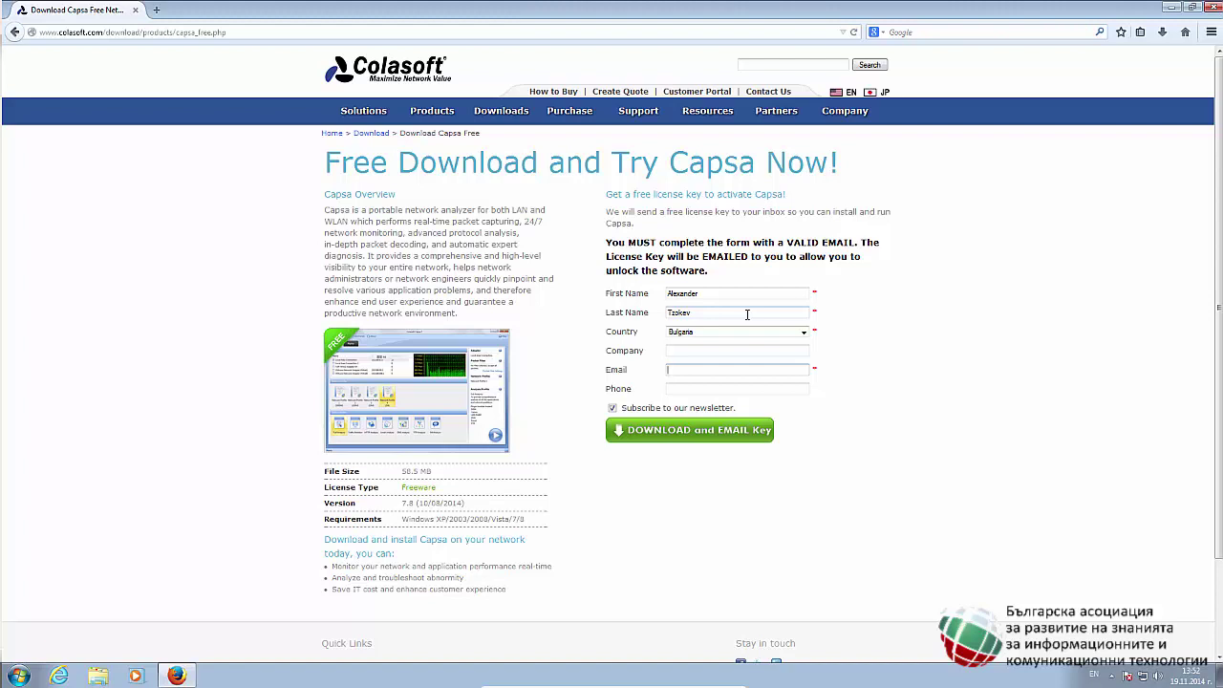
Fill in the user's e-mail, untick the newsletter subscription, and submit the form
type("alexande")
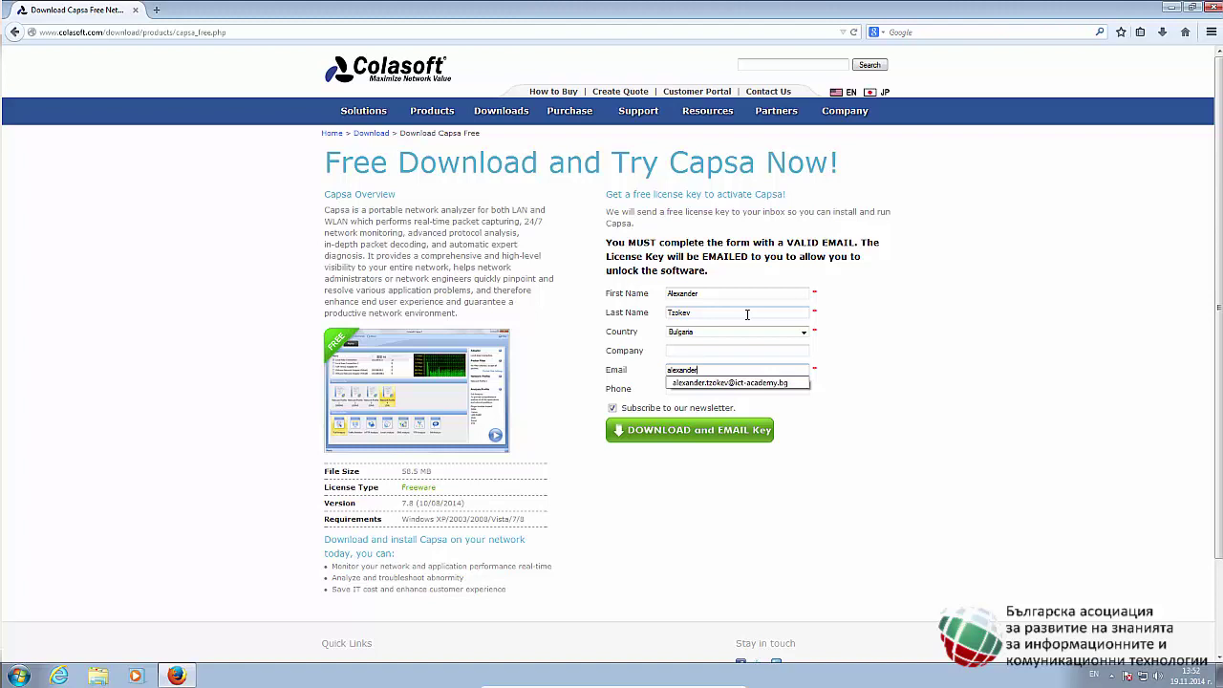
type("r")
key("Down")
key("Return")
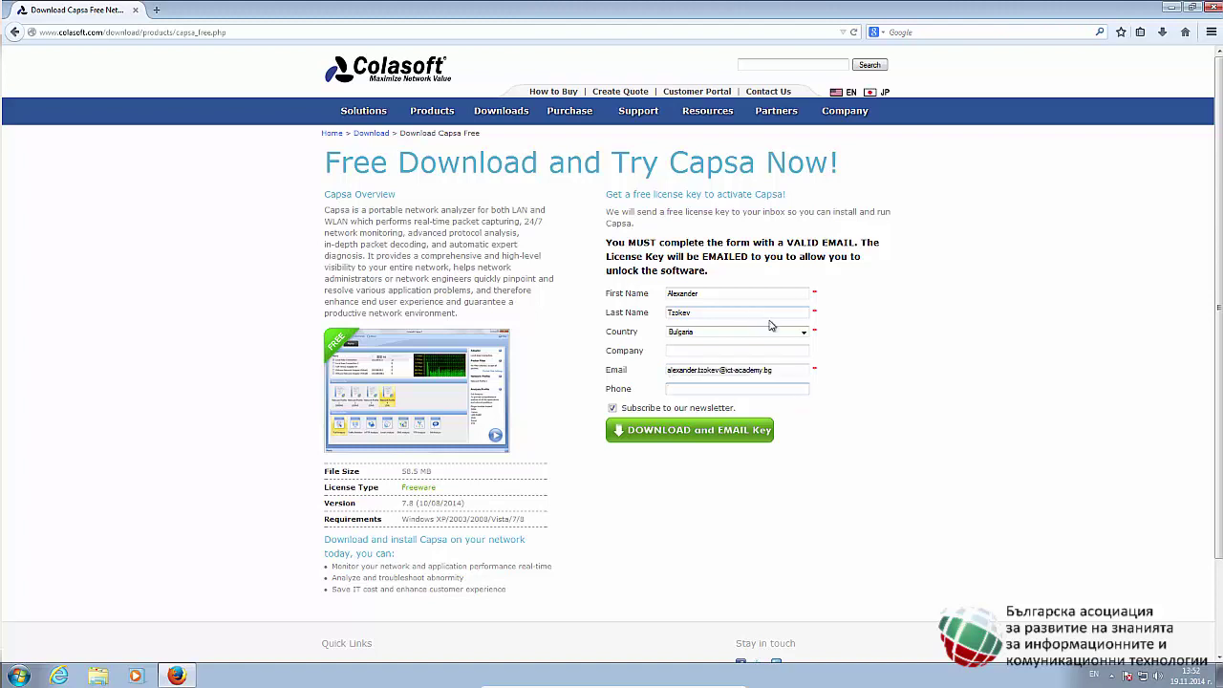
left_click(613, 408)
left_click(621, 430)
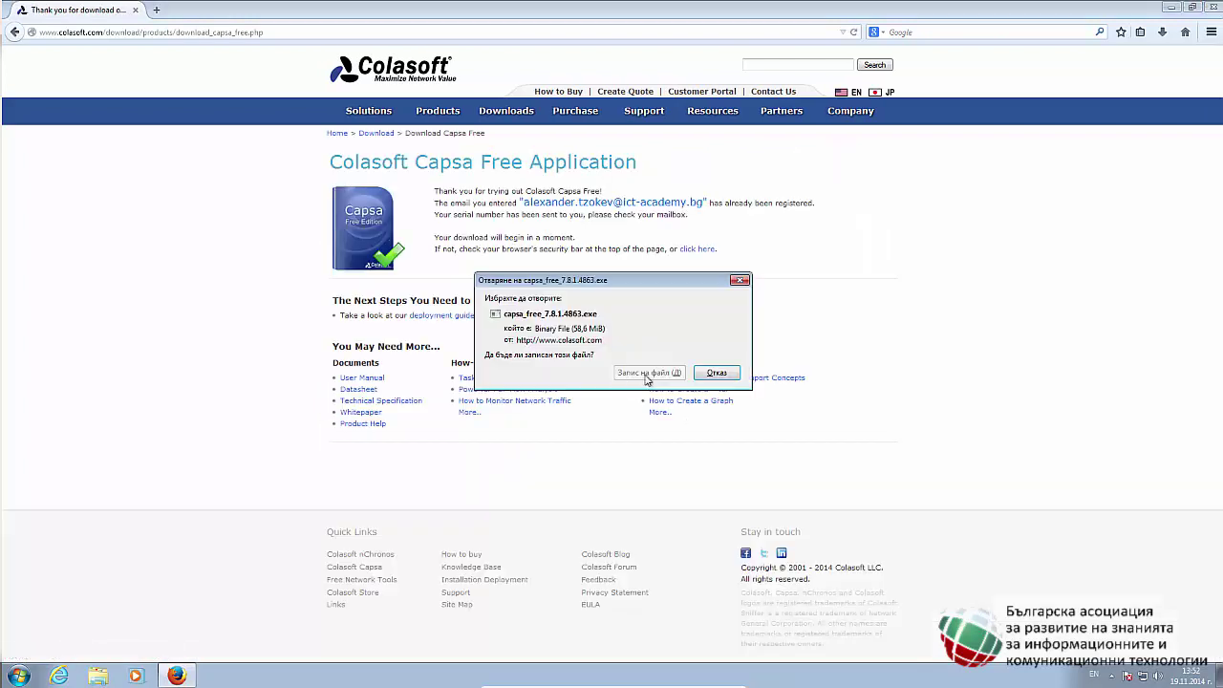
Save capsa_free_7.8.1.4863.exe, show it in its Downloads folder, and close Firefox
left_click(626, 372)
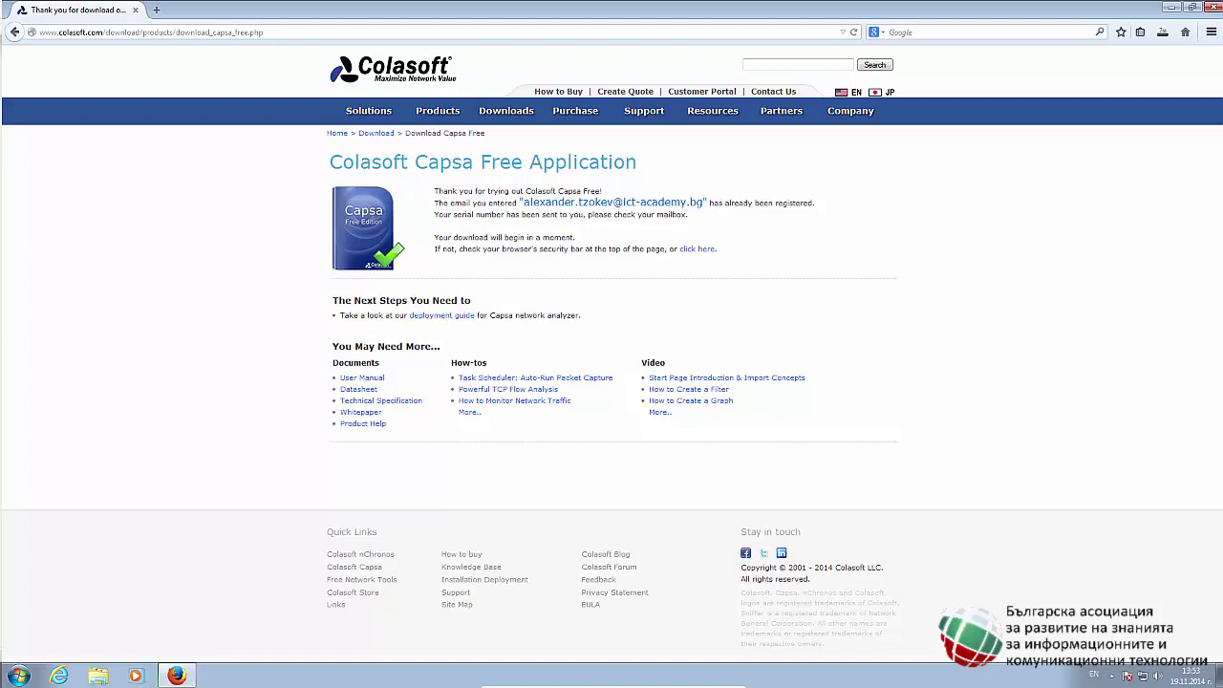
left_click(1163, 32)
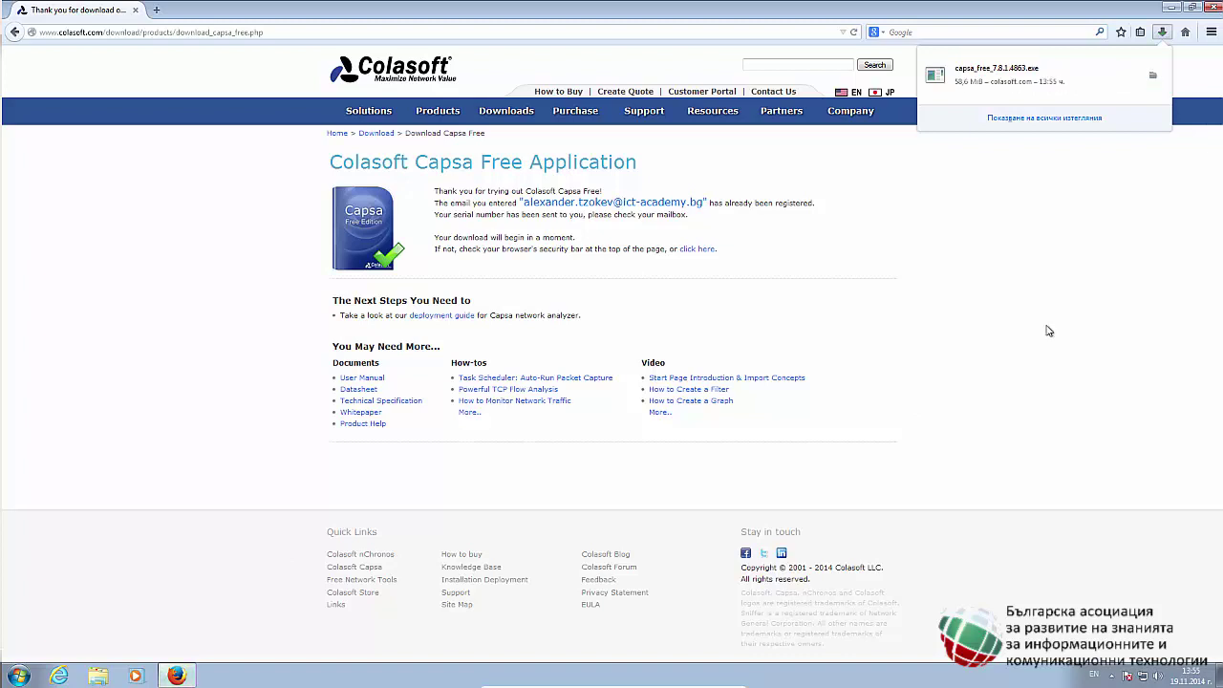
left_click(1154, 79)
left_click(1213, 6)
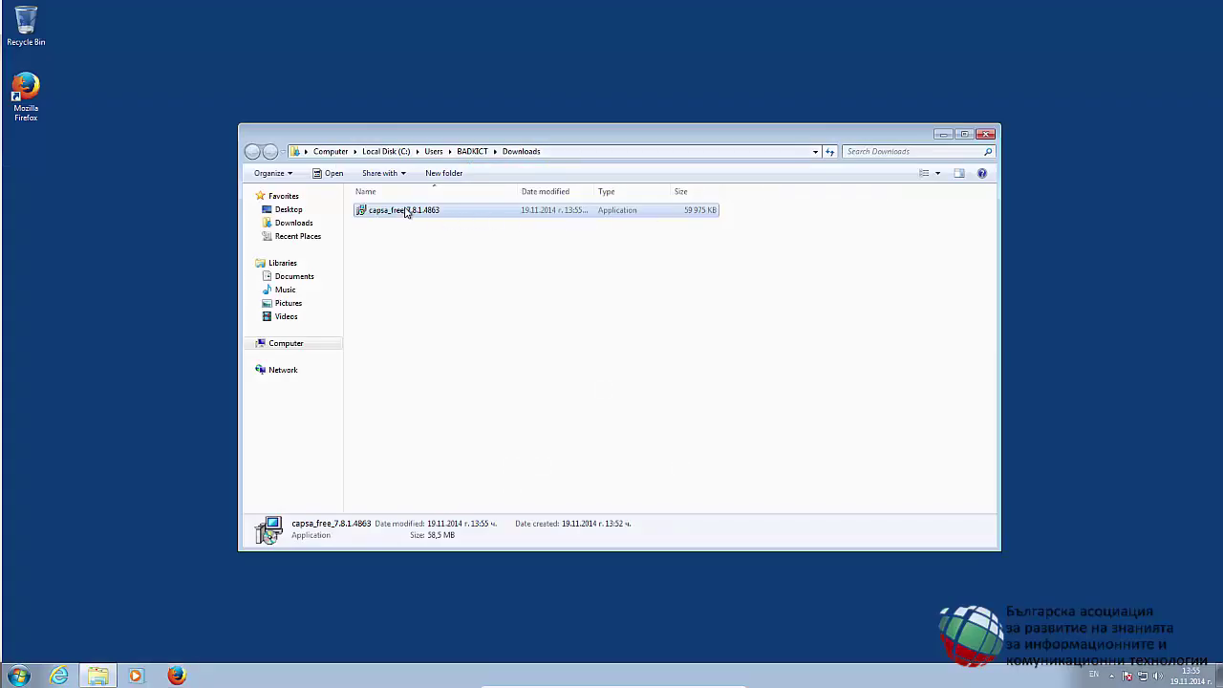
Run the Capsa installer, allow it, and accept the licence agreement and readme
double_click(406, 212)
left_click(656, 353)
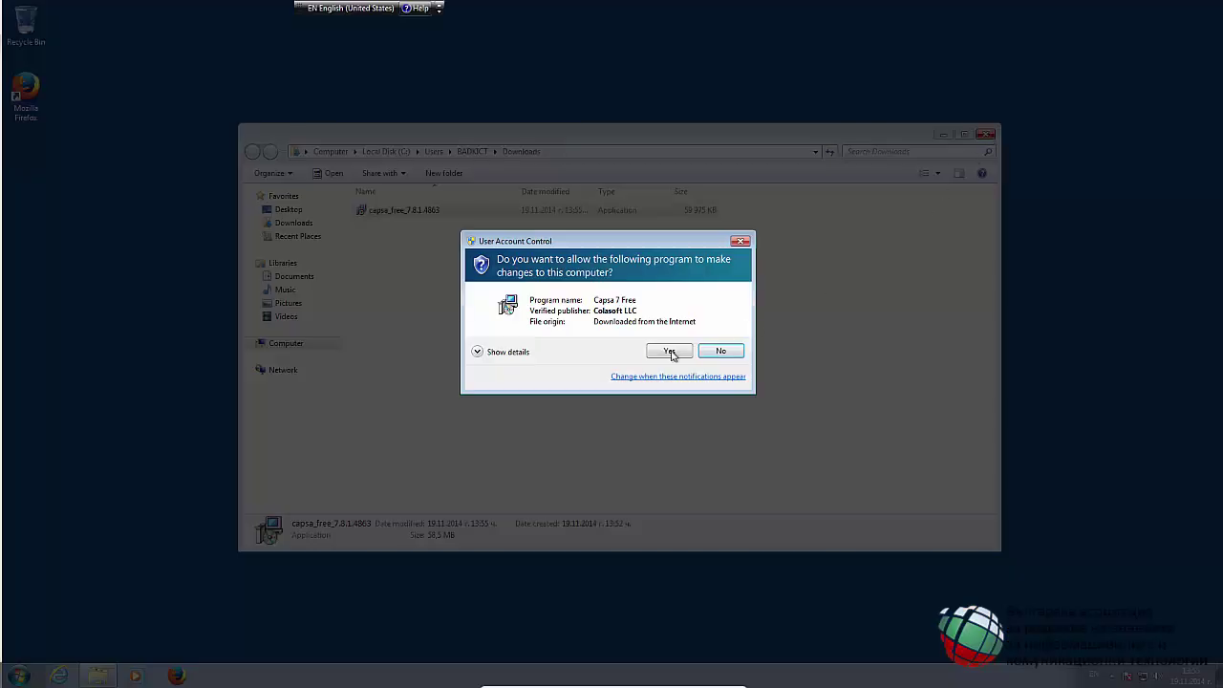
left_click(668, 351)
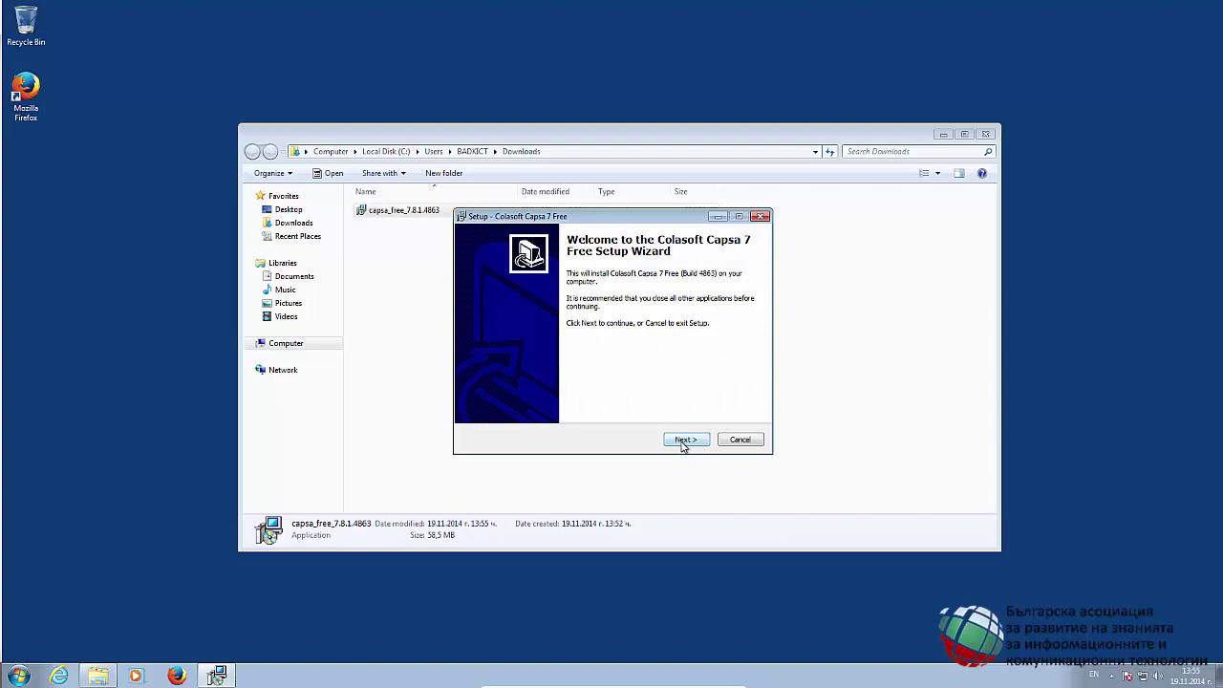
left_click(684, 441)
left_click(538, 401)
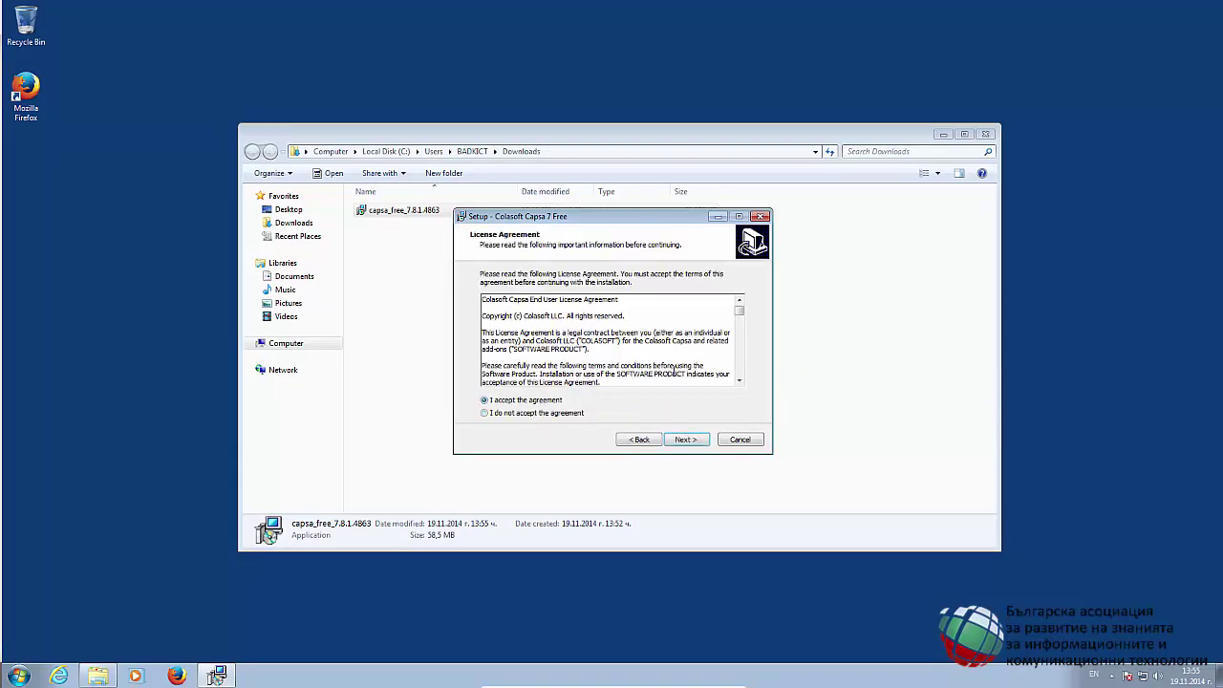
left_click(693, 442)
left_click(686, 440)
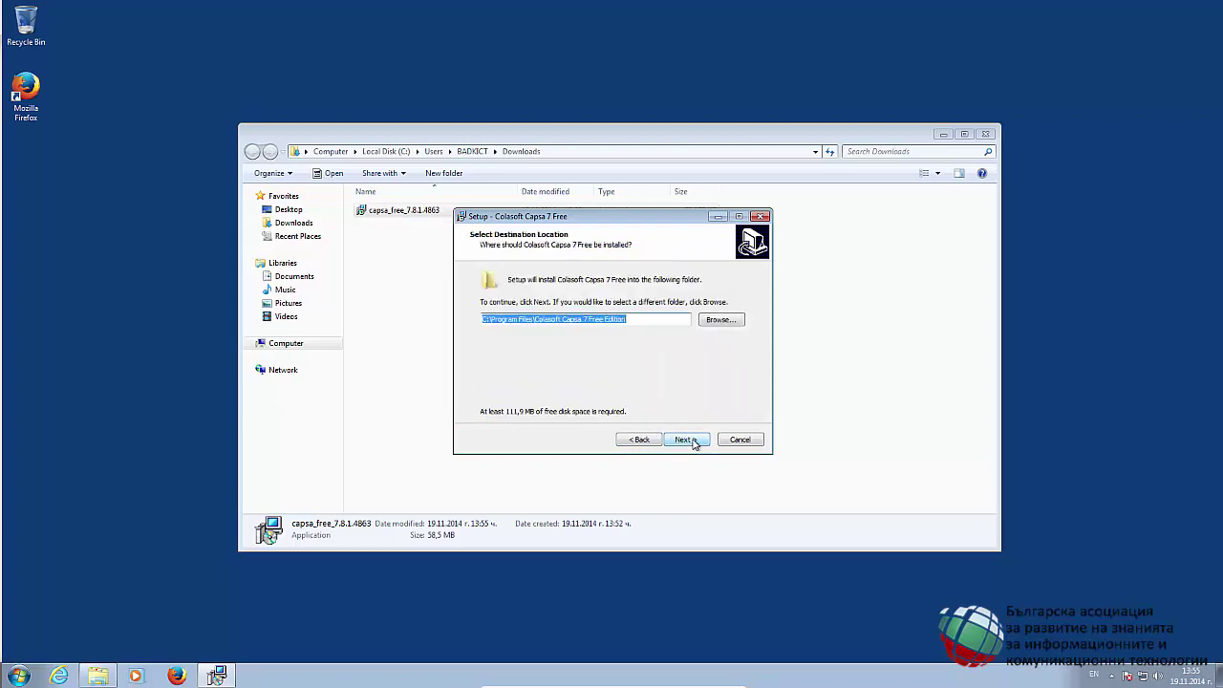
Keep the default folder, Full Install, Start Menu folder and icons, then start installing
left_click(694, 441)
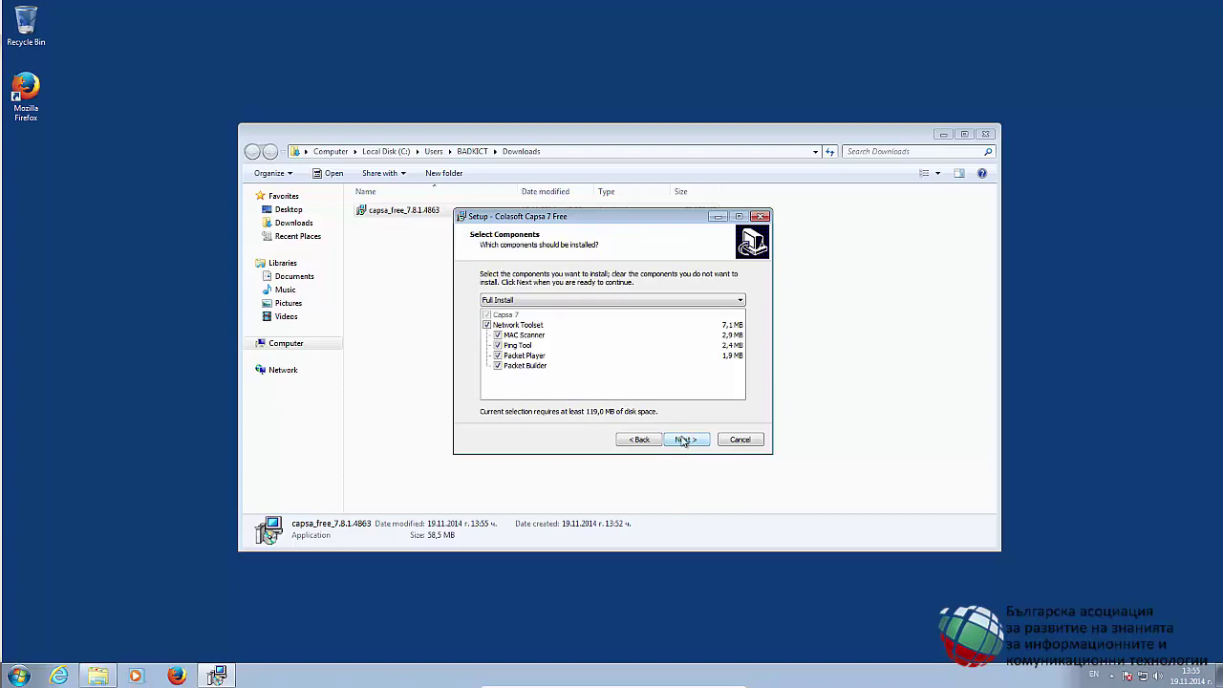
left_click(561, 301)
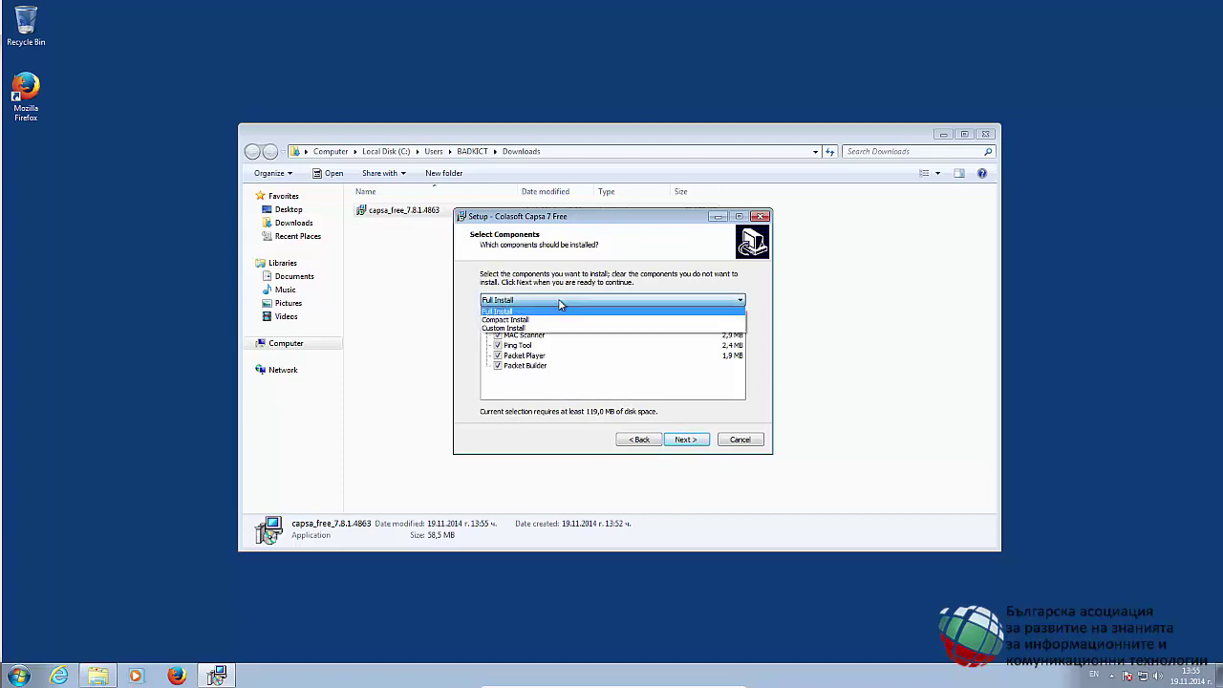
left_click(558, 300)
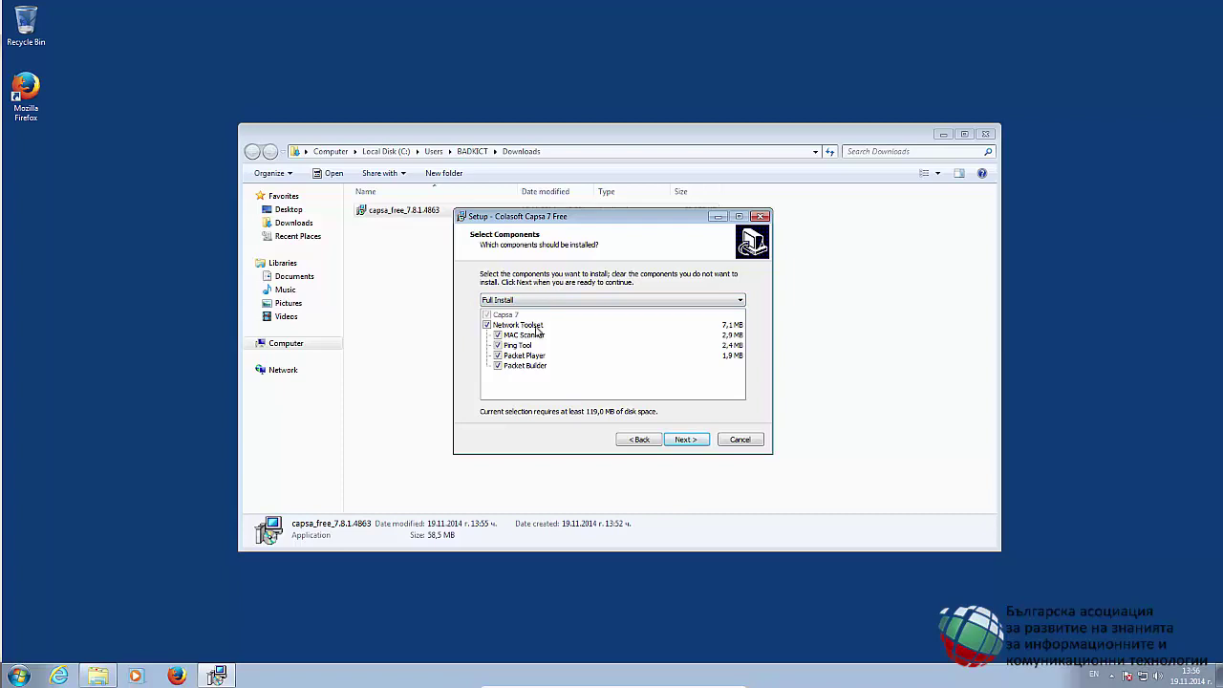
left_click(685, 440)
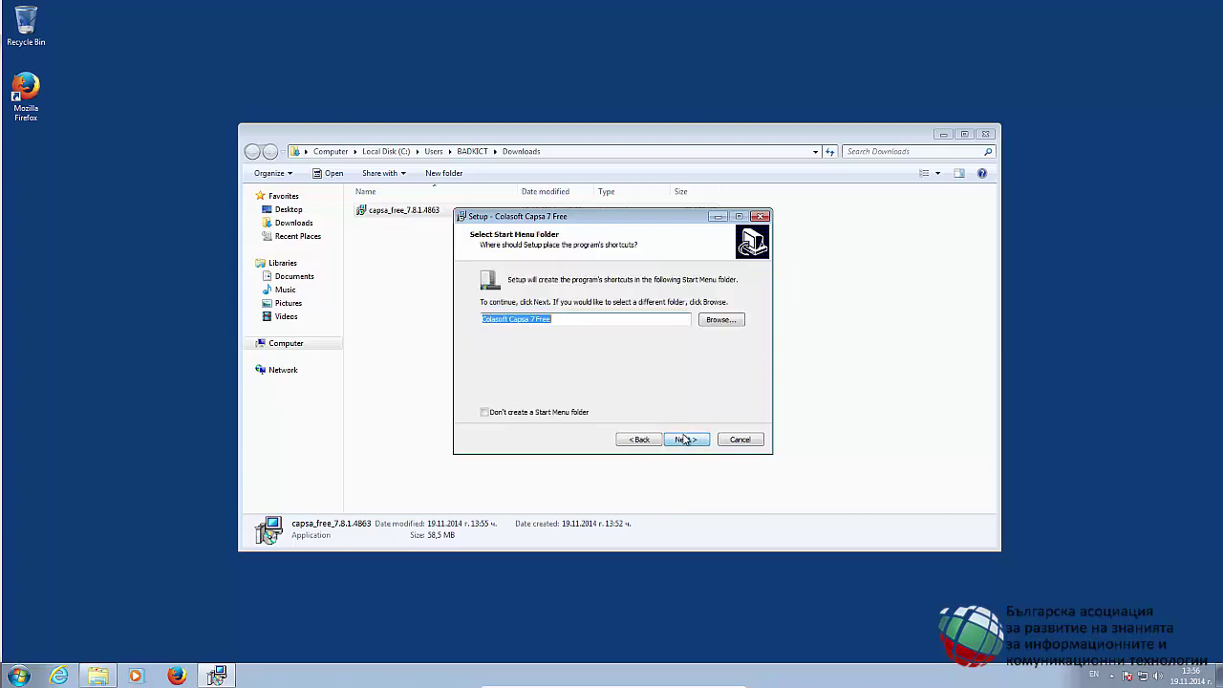
left_click(685, 443)
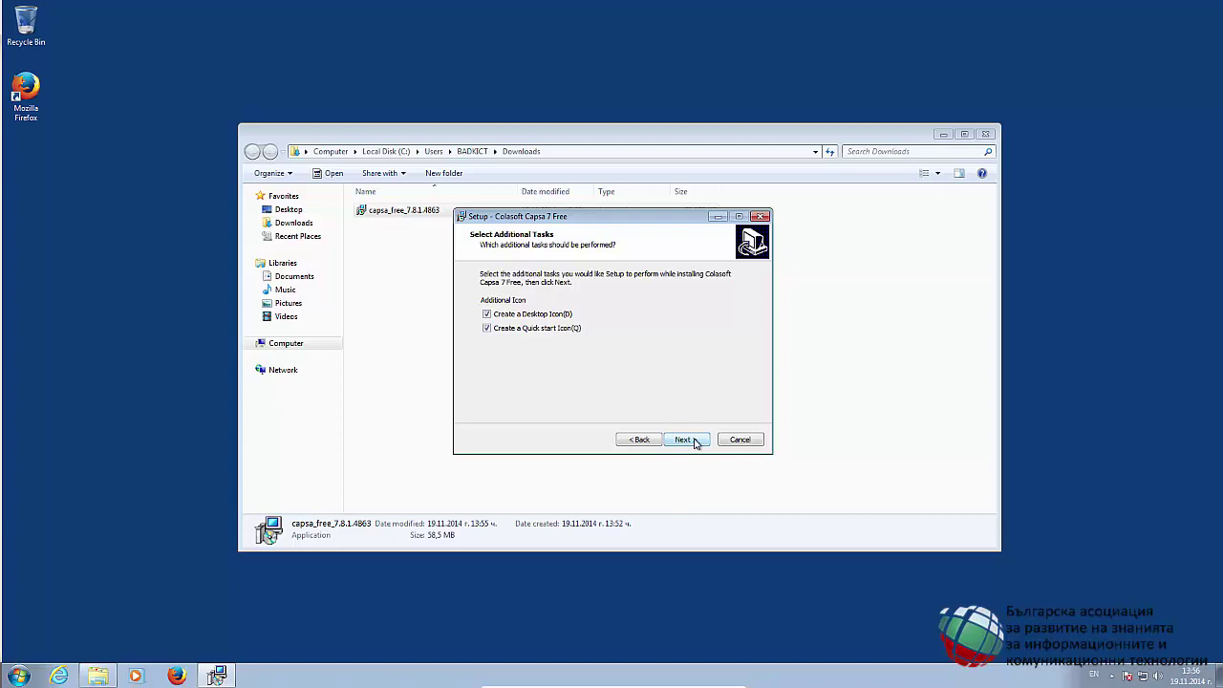
left_click(684, 440)
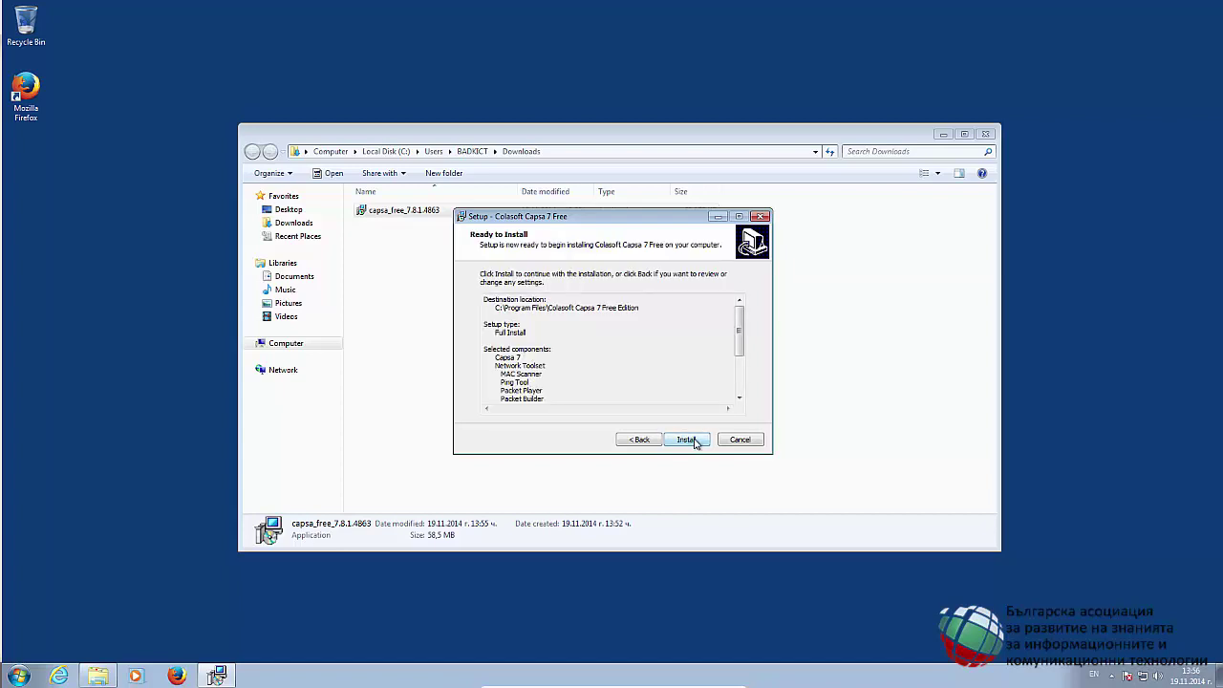
left_click(688, 439)
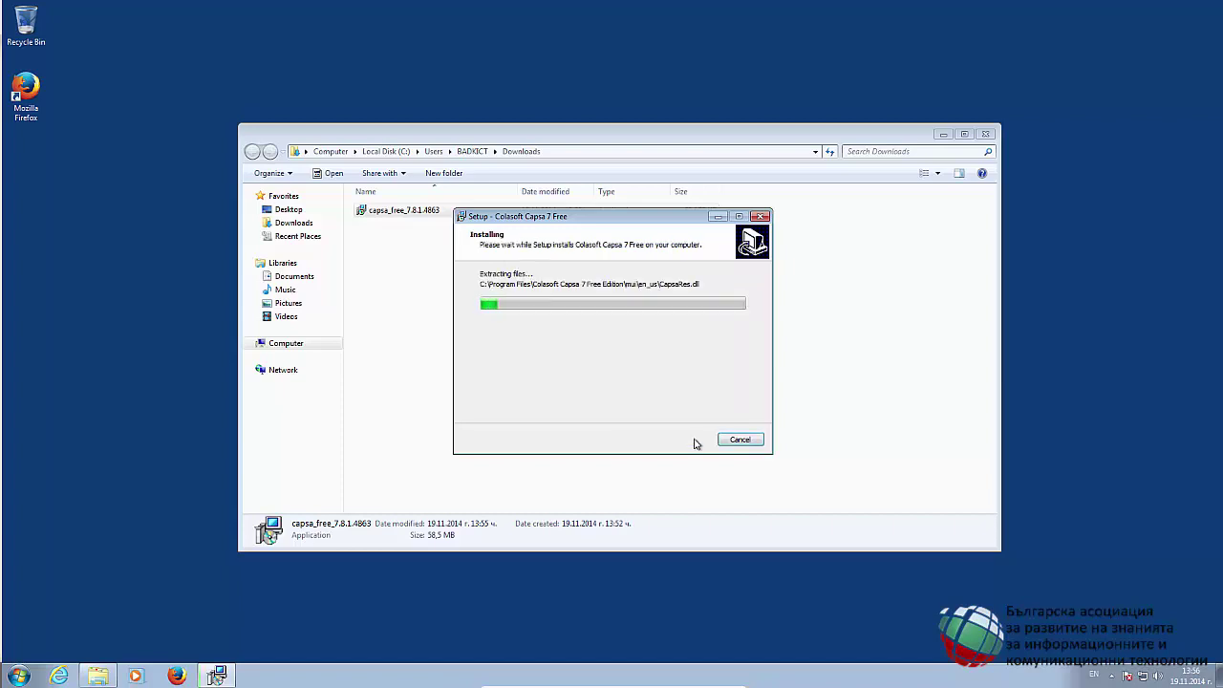
left_click(985, 134)
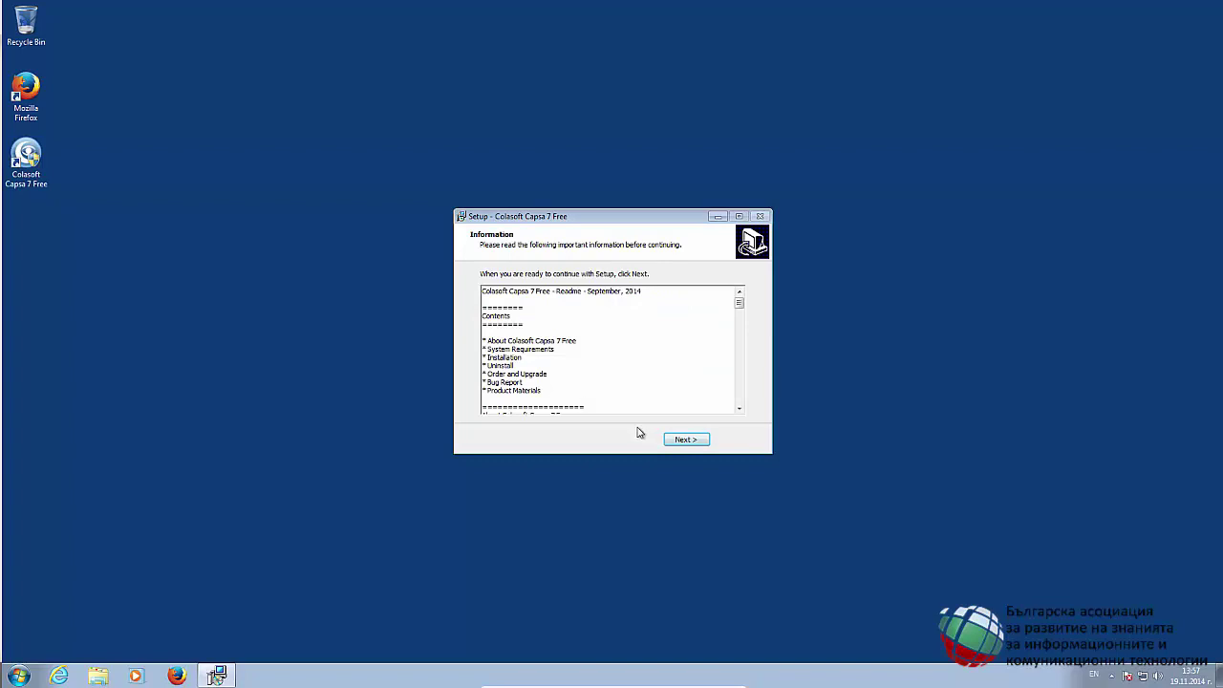
Pass the readme page and finish setup with Launch Program checked
left_click(673, 438)
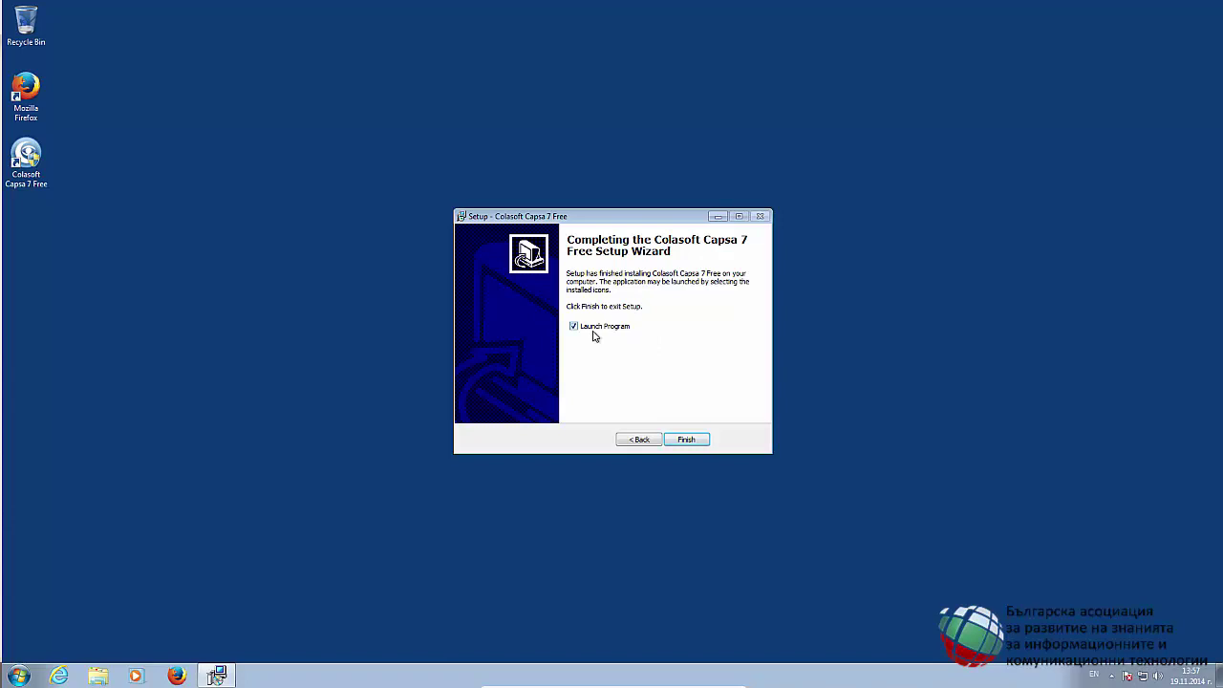
left_click(693, 439)
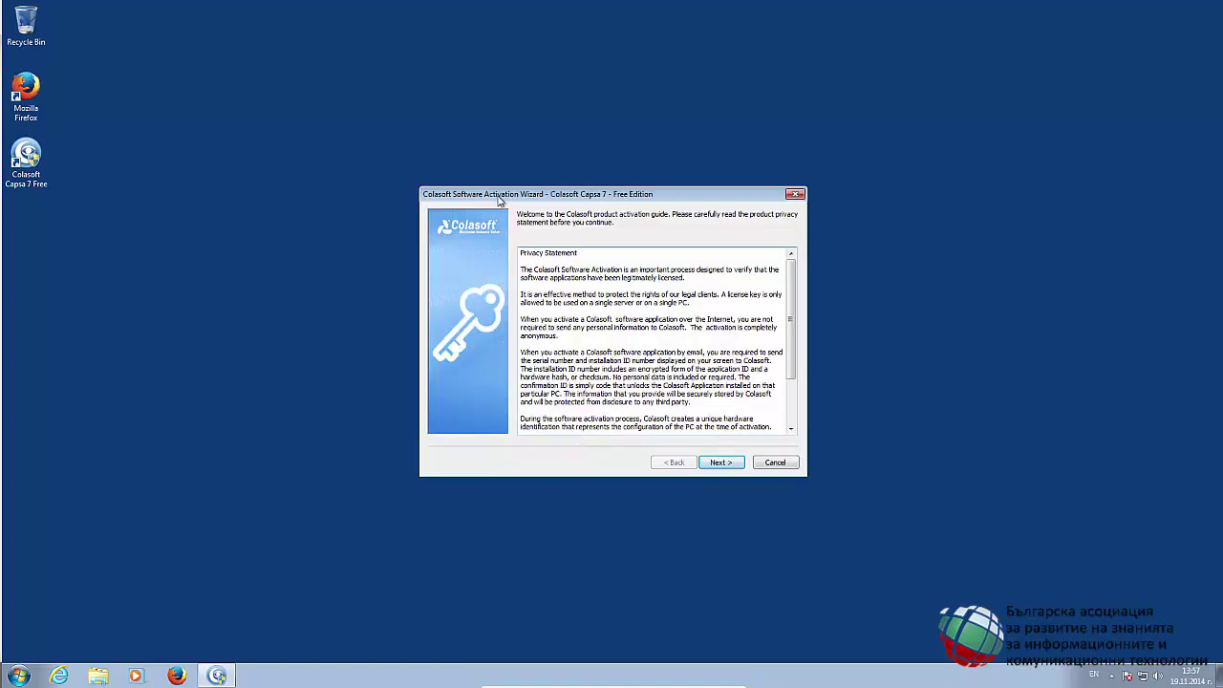
Pass the privacy statement, enter the product serial number, and activate Capsa online
left_click_drag(498, 198, 327, 147)
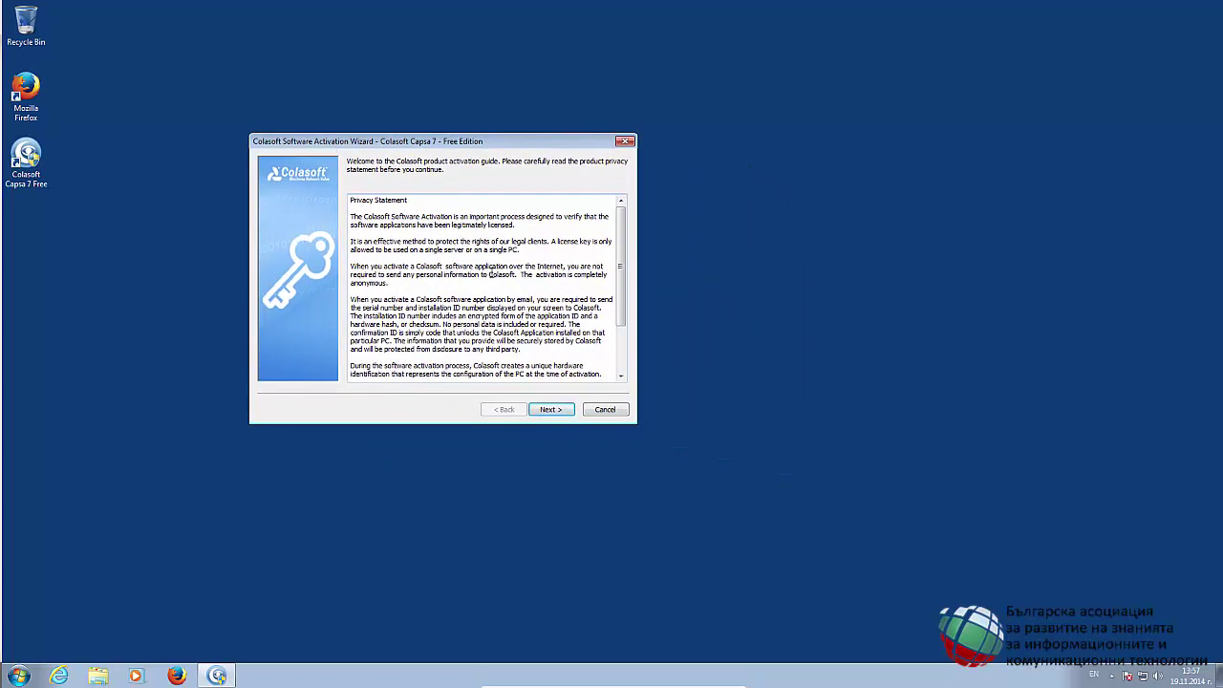
left_click_drag(626, 248, 625, 314)
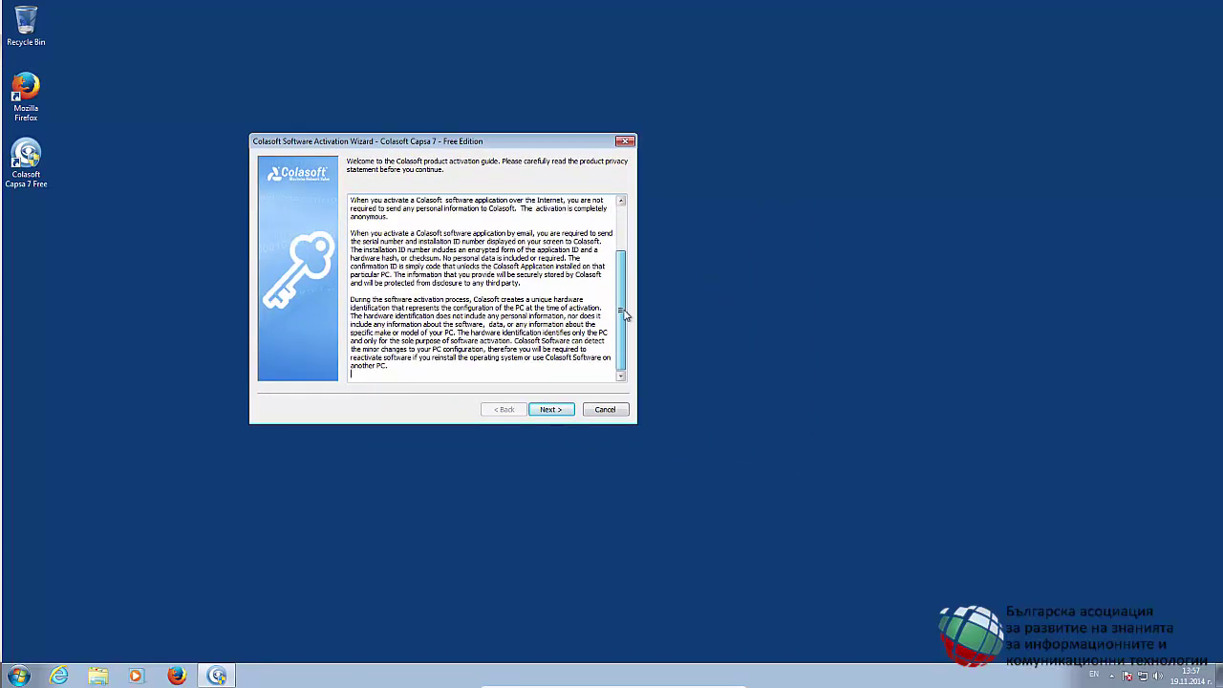
left_click(555, 409)
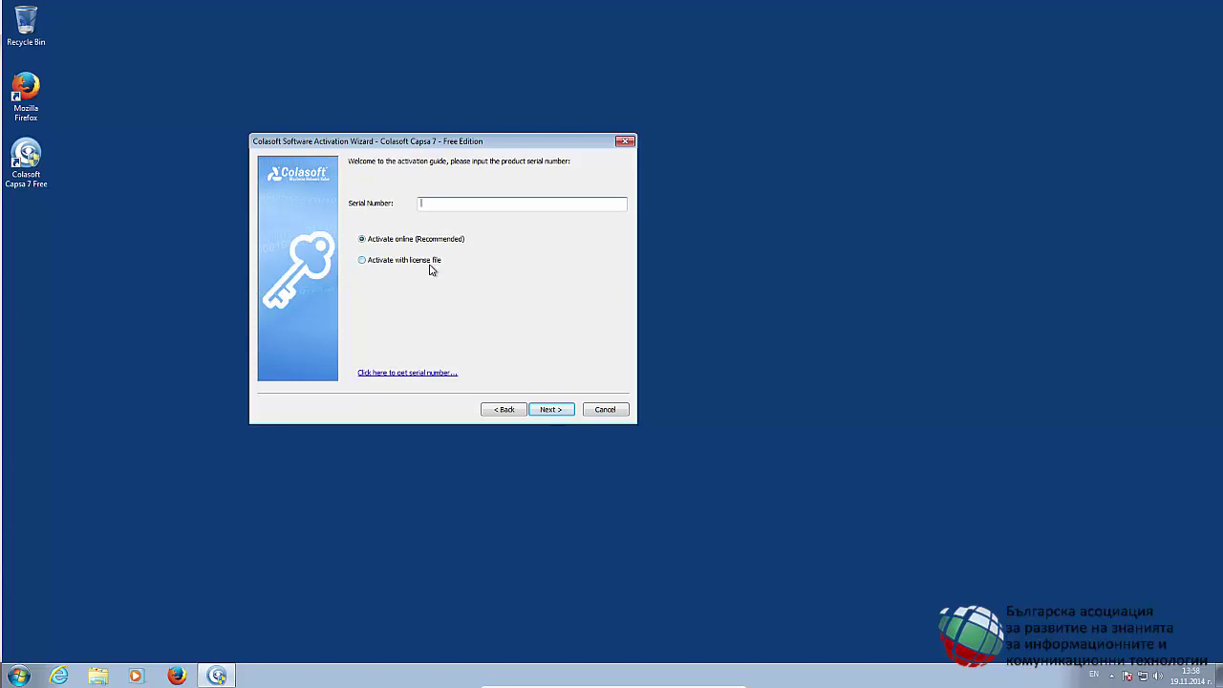
left_click(549, 408)
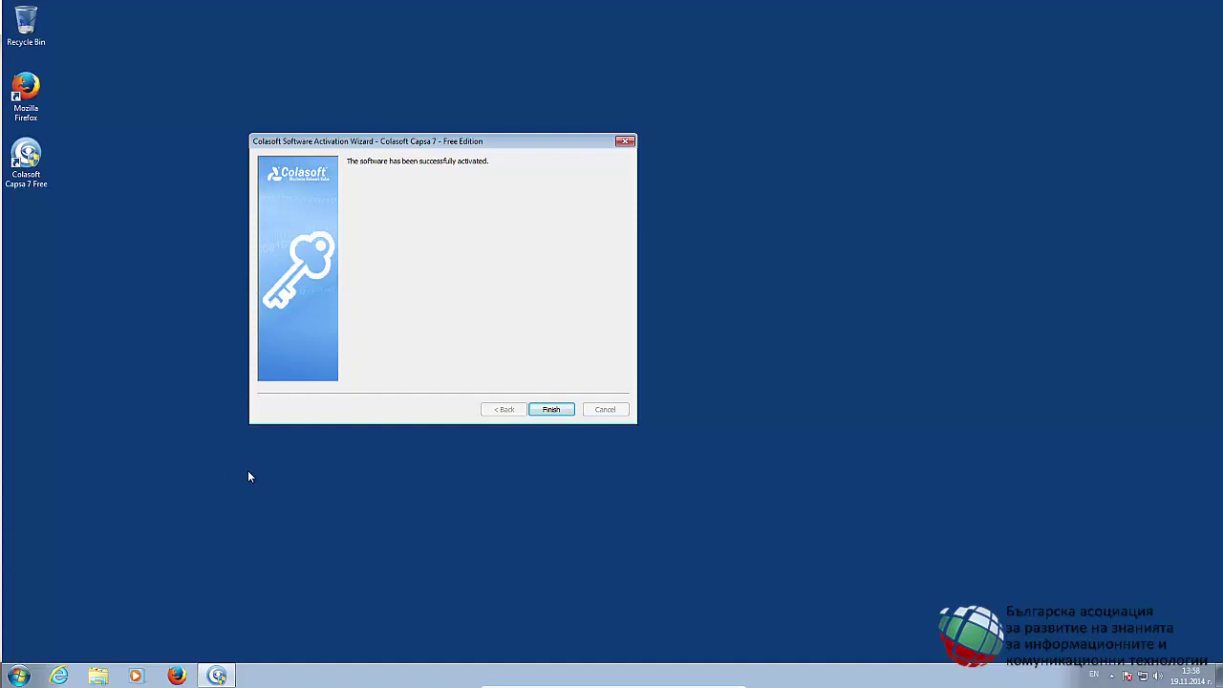
left_click(552, 411)
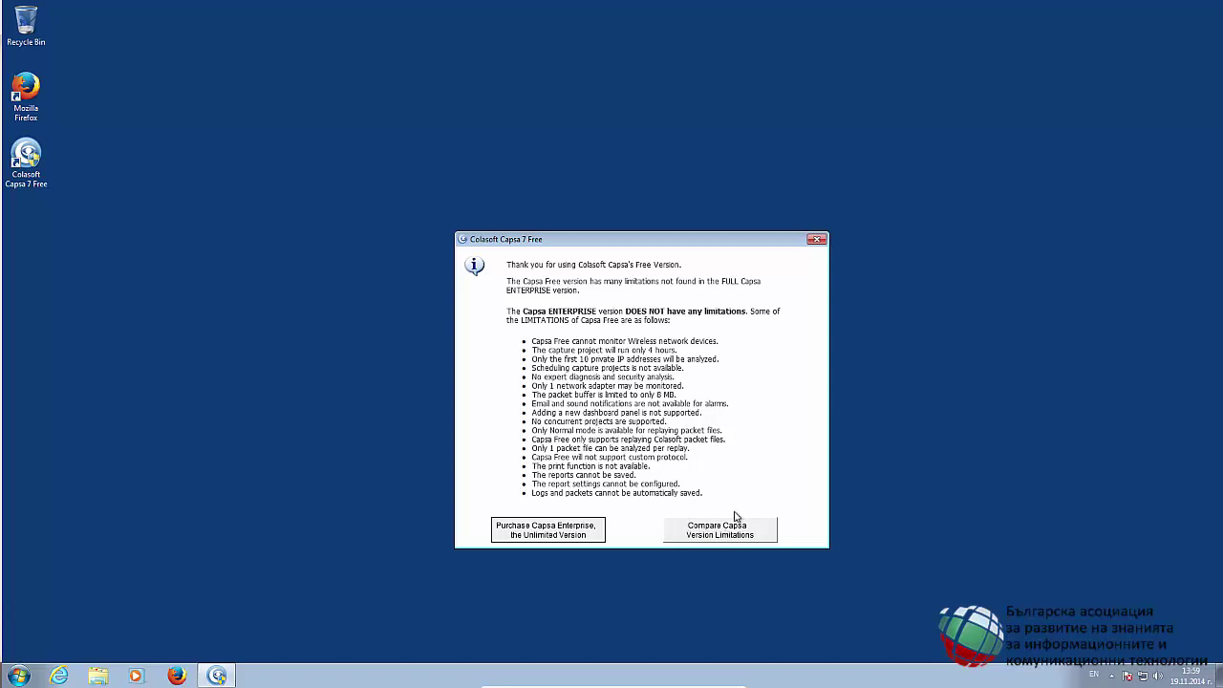
left_click(819, 243)
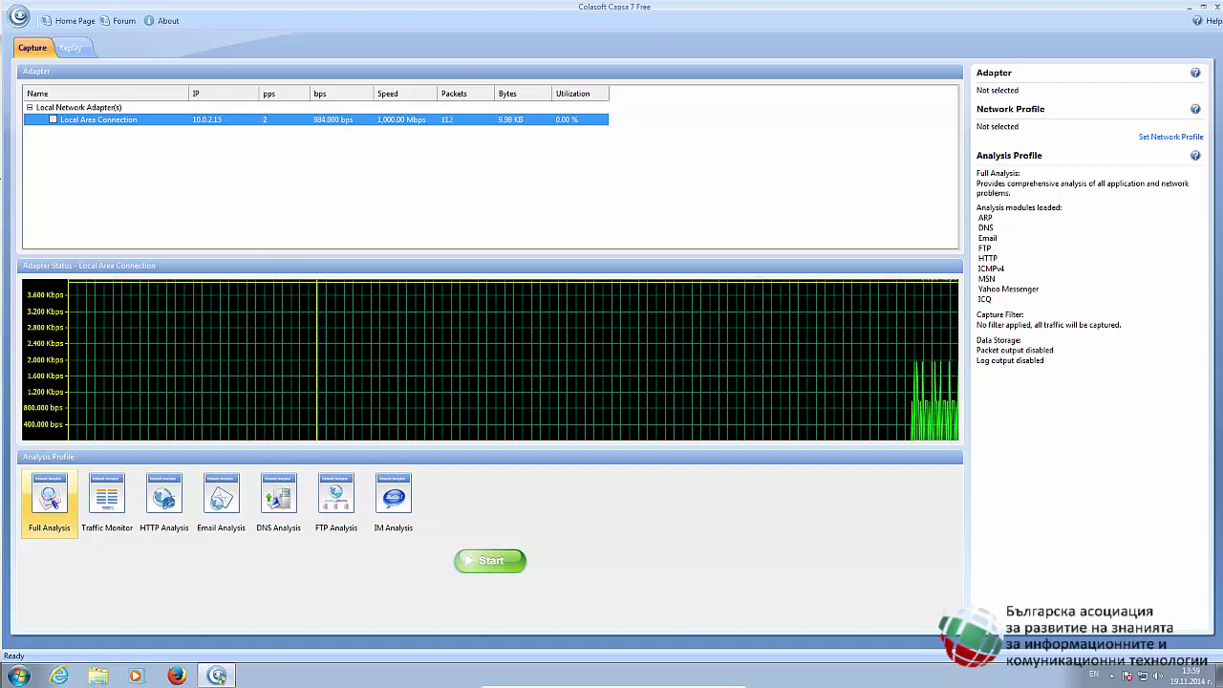
Open Capsa's application menu to its Configurations Backup options
left_click(20, 18)
left_click(40, 21)
Browse the Configurations Backup, Resource and Product sections, then open System Options
left_click(19, 17)
mouse_move(25, 69)
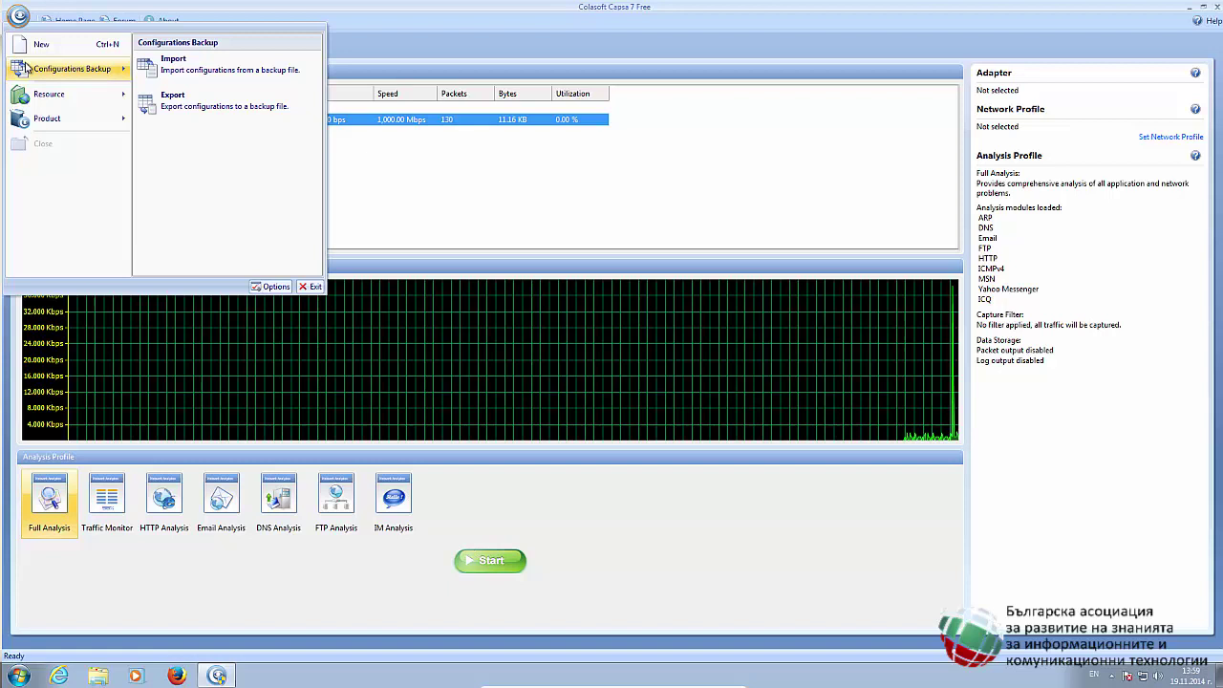
mouse_move(34, 93)
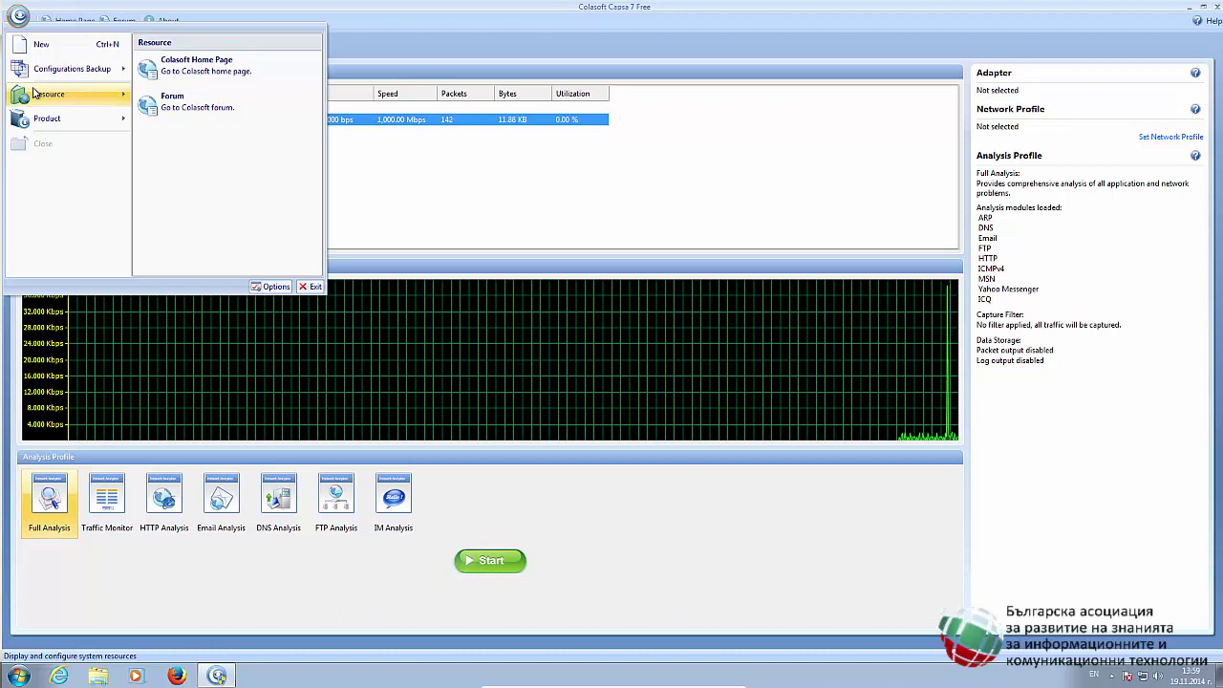
mouse_move(34, 113)
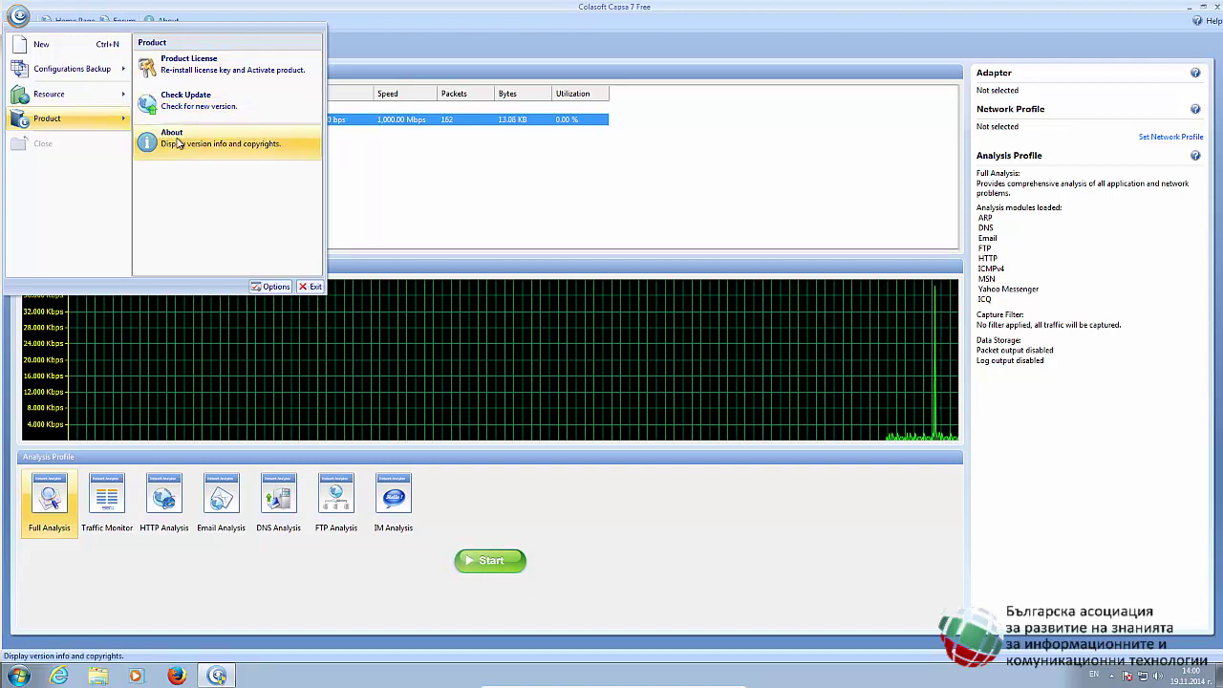
left_click(275, 286)
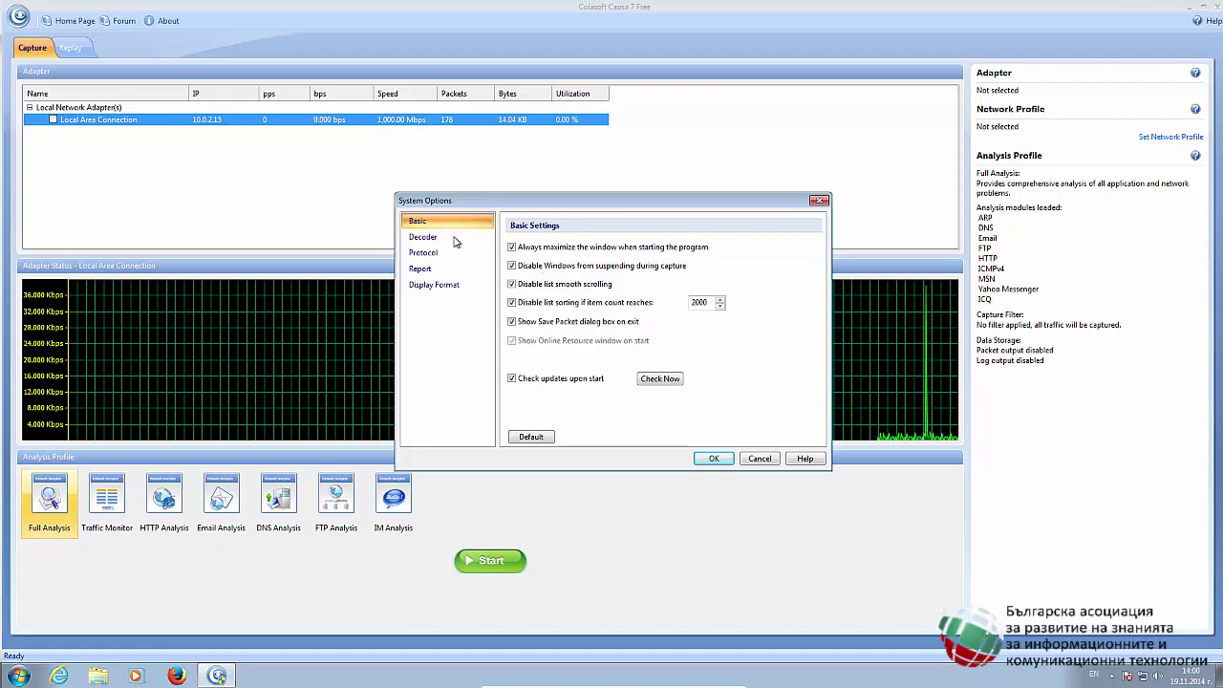
Browse the Decoder, Protocol, Report, Basic and Display Format pages, then cancel System Options
left_click(455, 238)
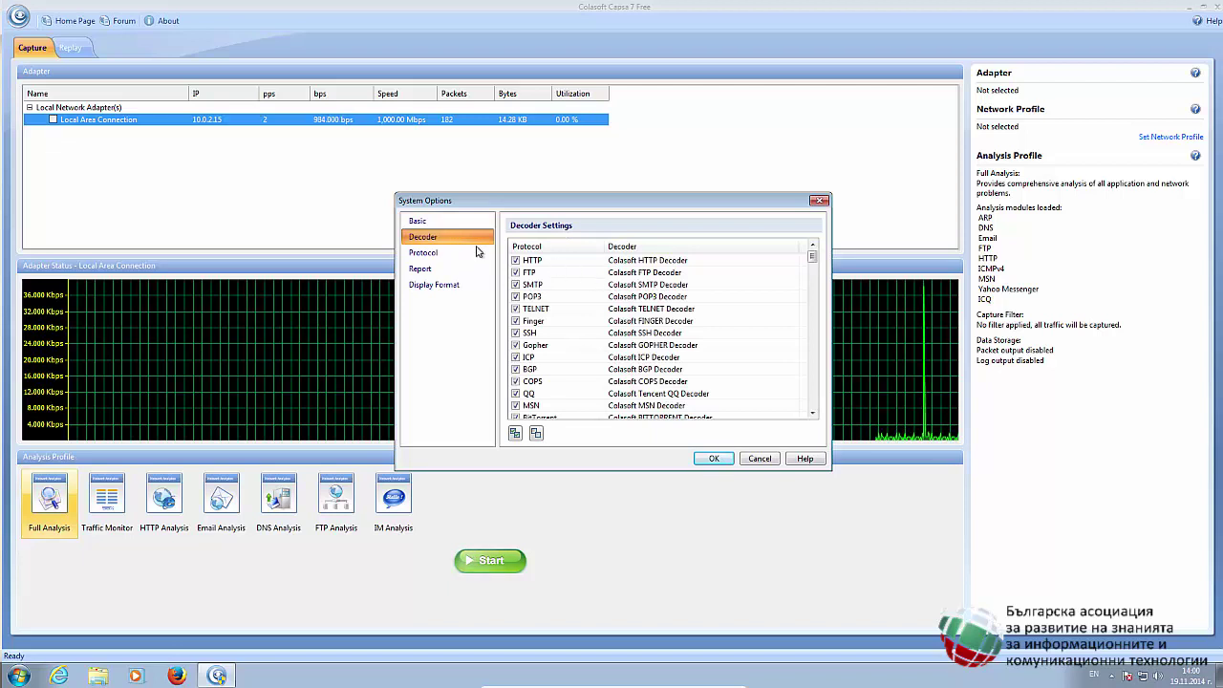
left_click(449, 253)
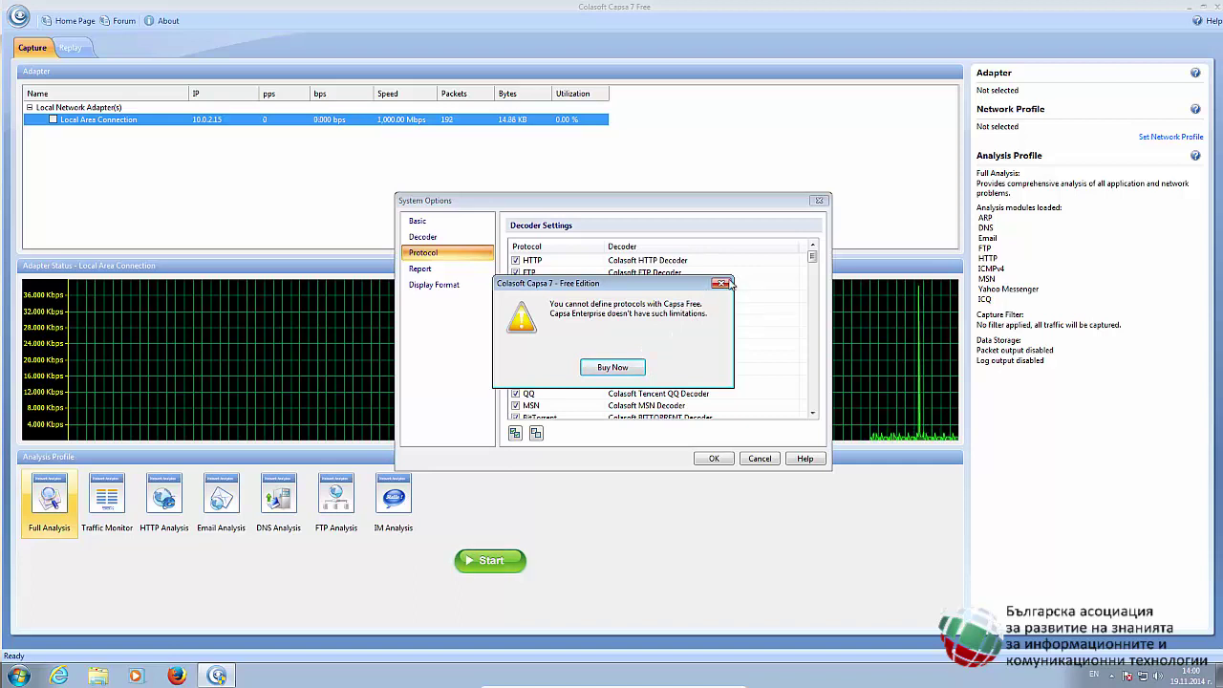
left_click(724, 284)
left_click(435, 268)
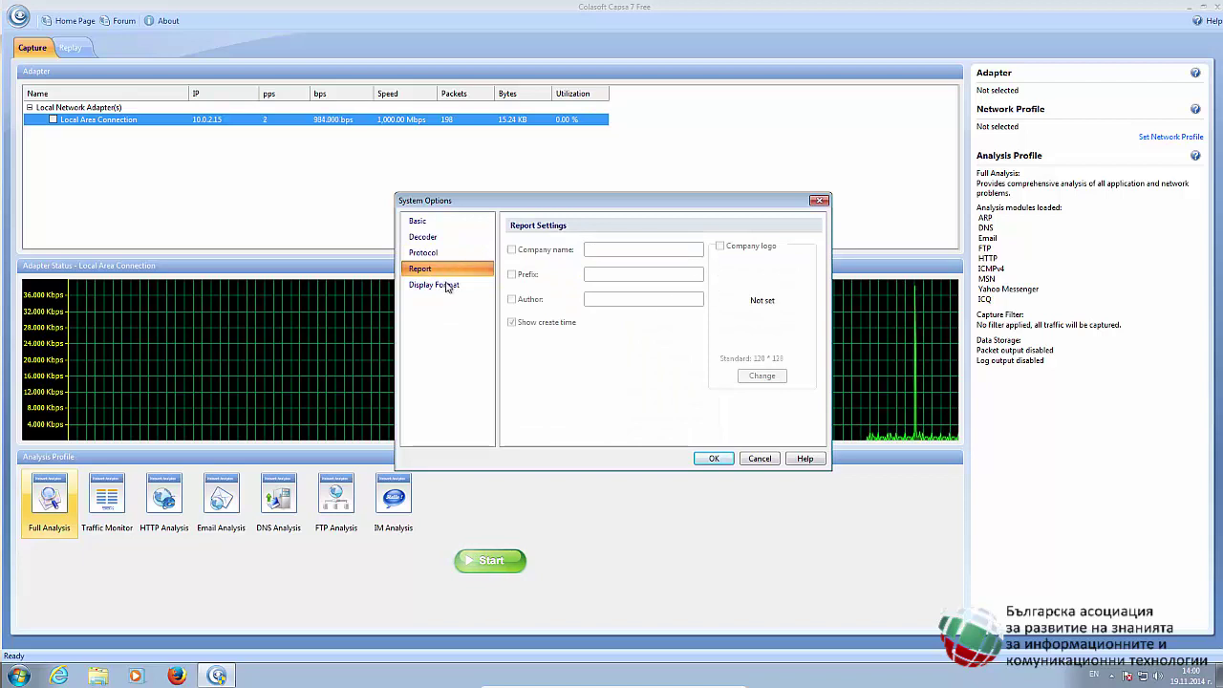
left_click(446, 286)
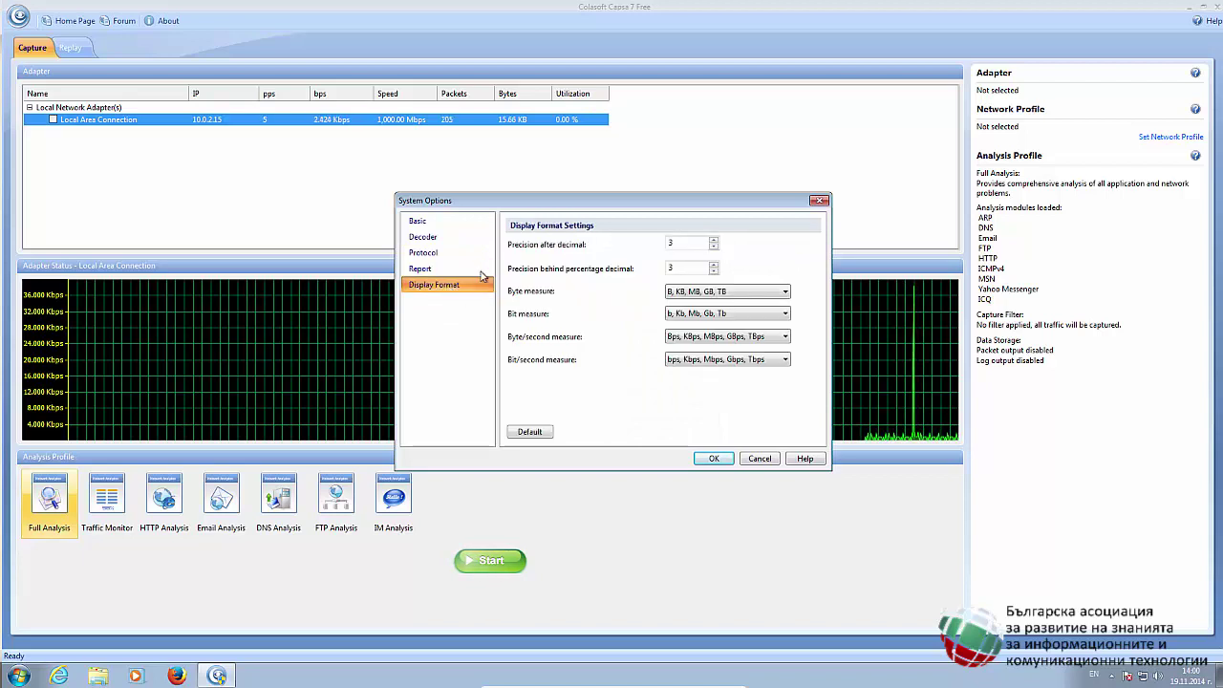
left_click(425, 223)
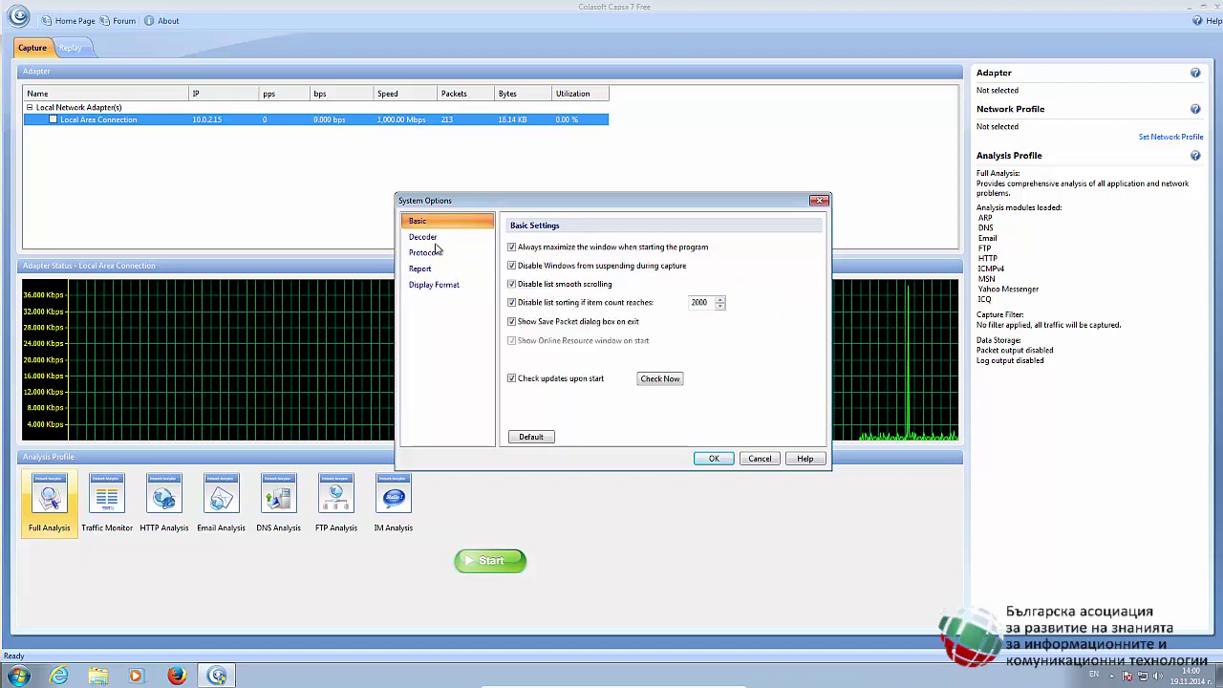
left_click(438, 239)
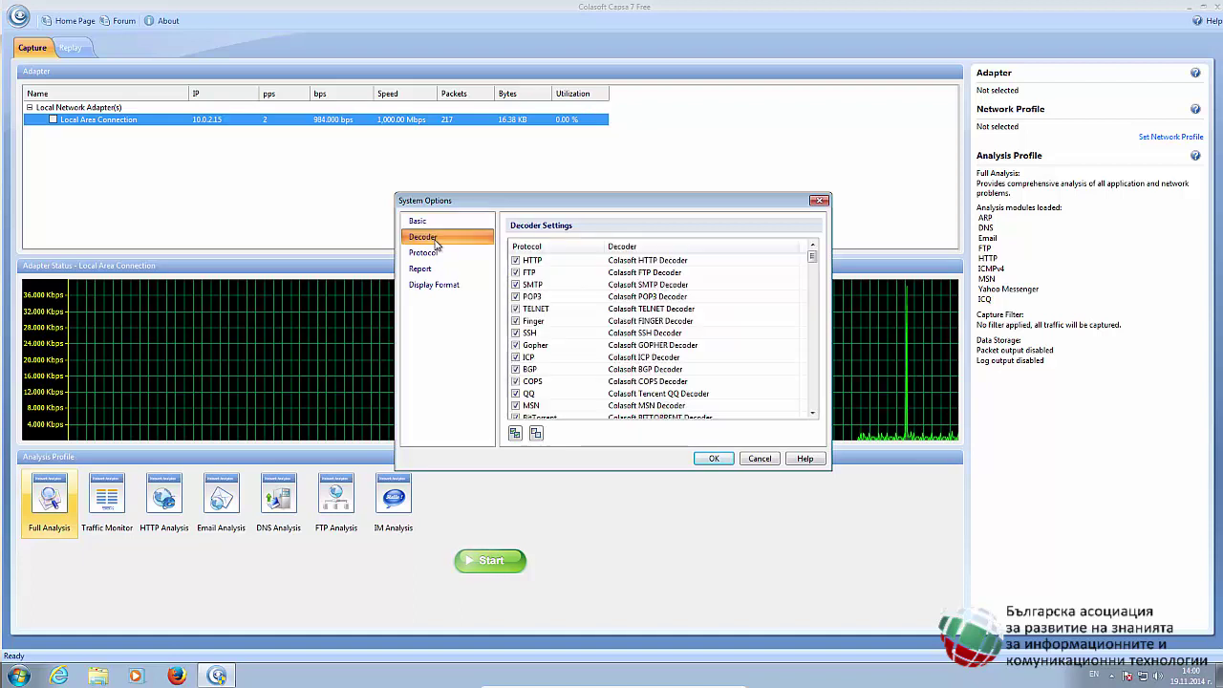
left_click(434, 285)
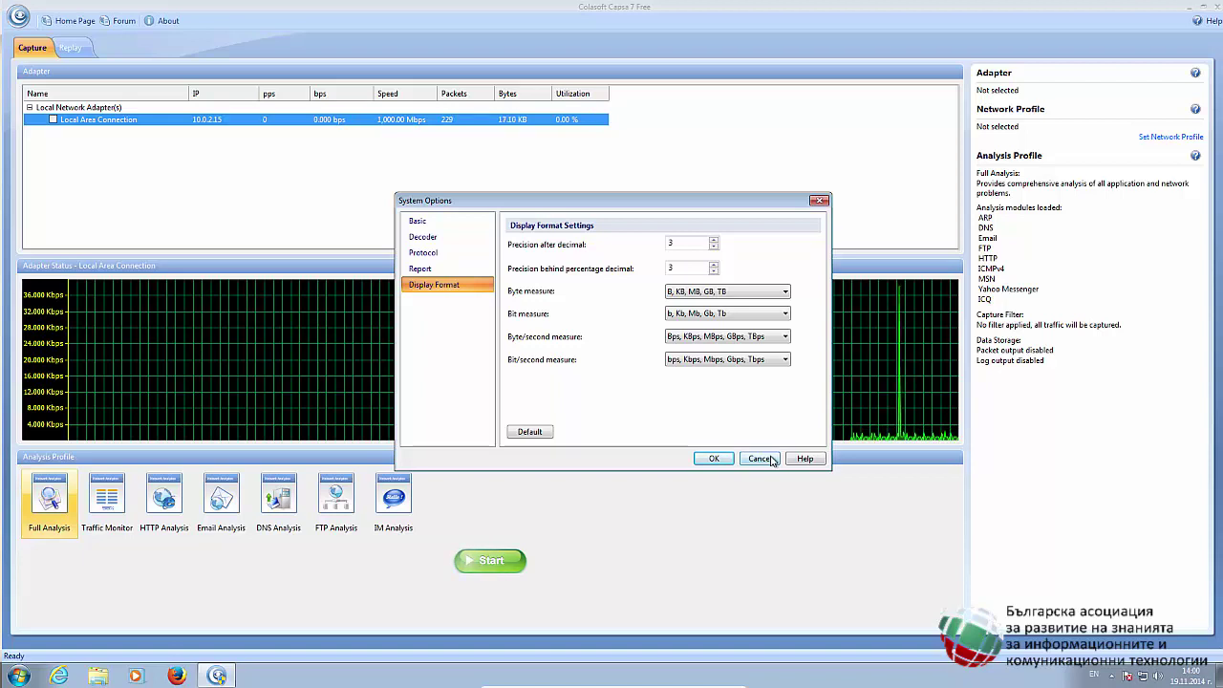
left_click(771, 458)
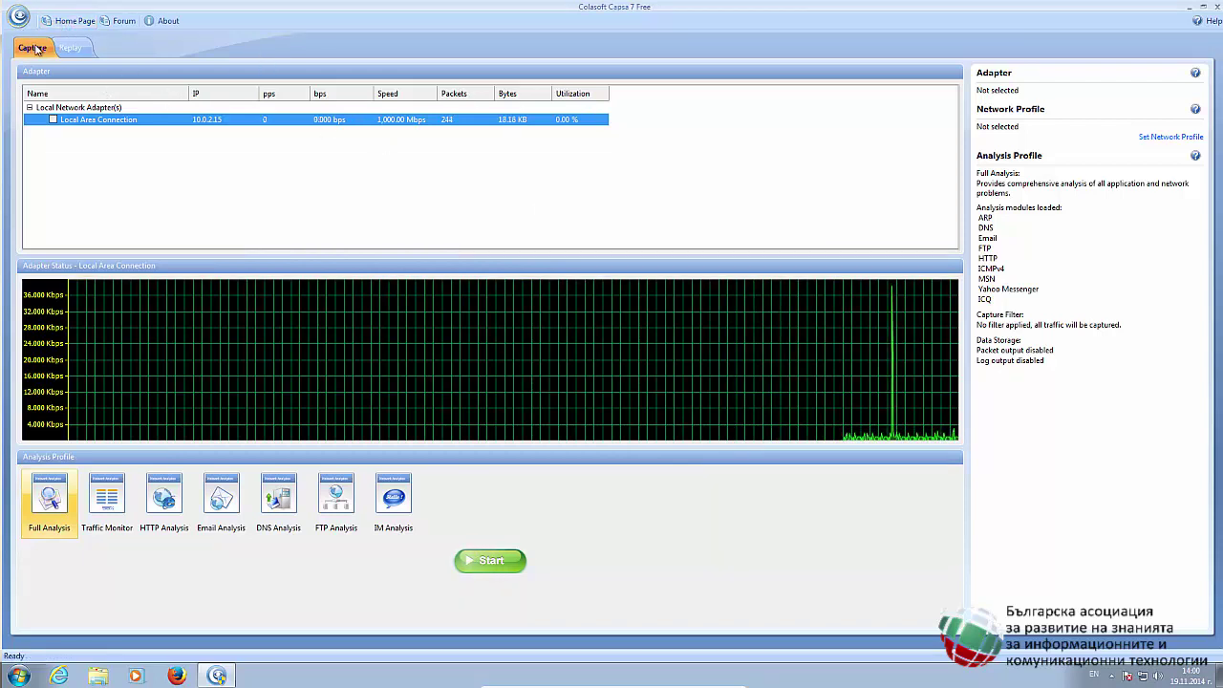
left_click(70, 48)
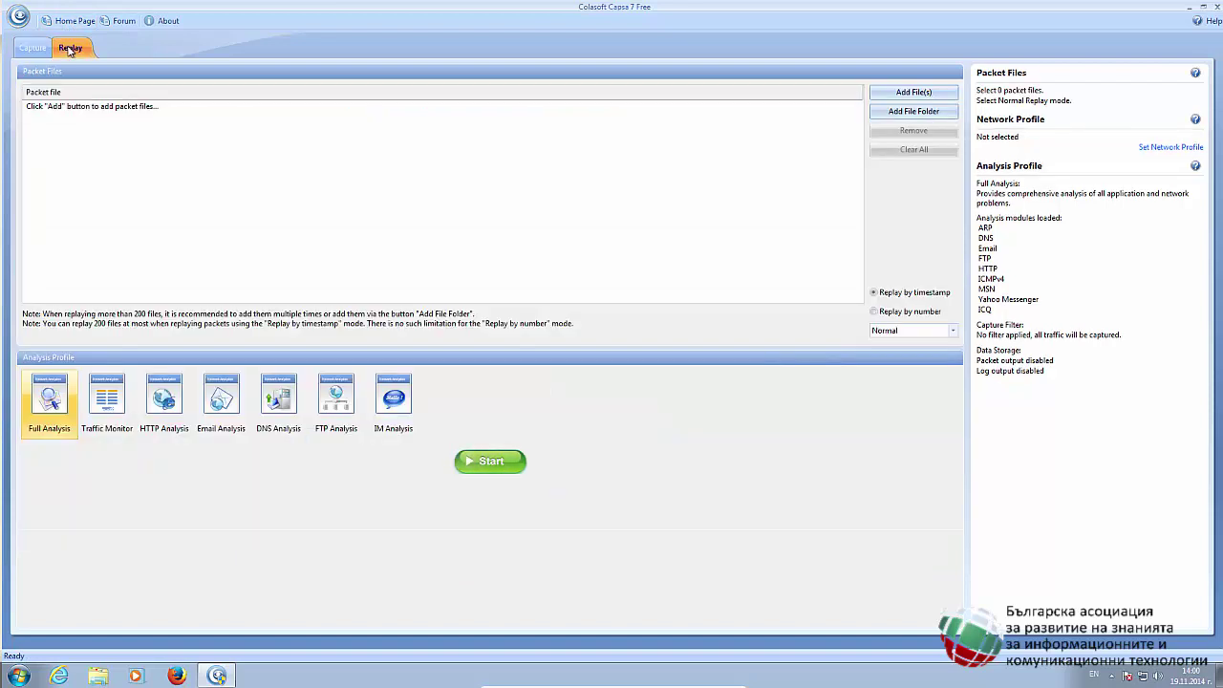
left_click(41, 48)
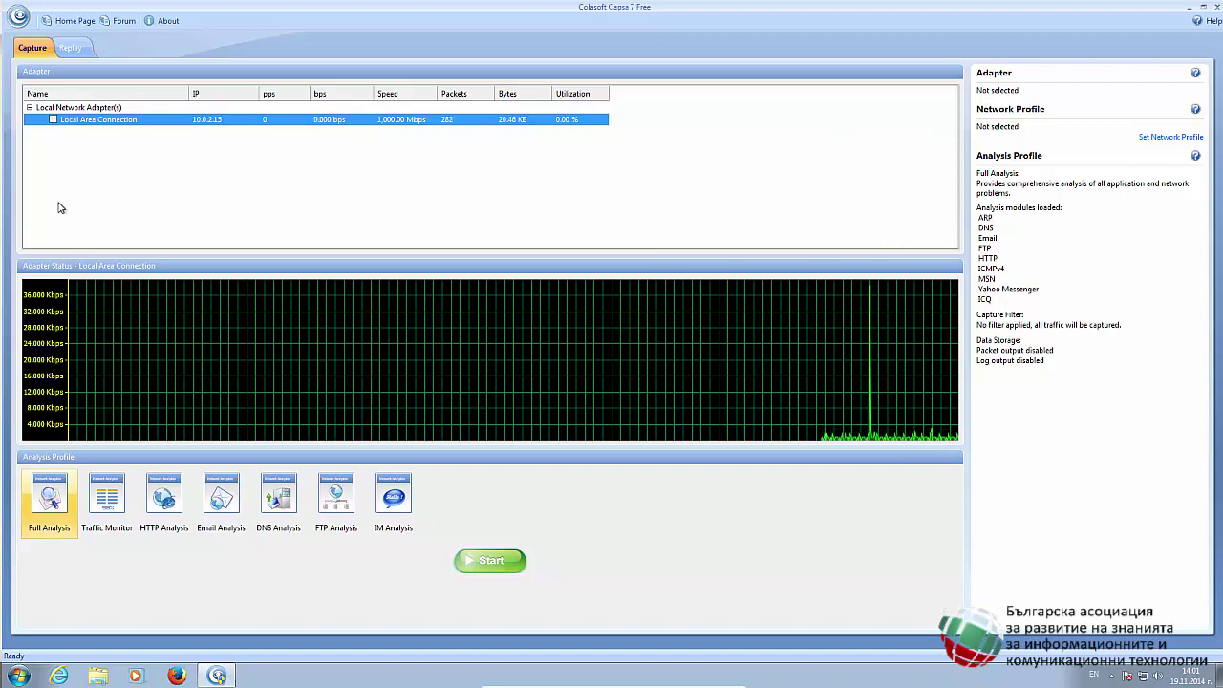
Capture on Local Area Connection, preview each analysis profile, then start with Full Analysis
left_click(54, 121)
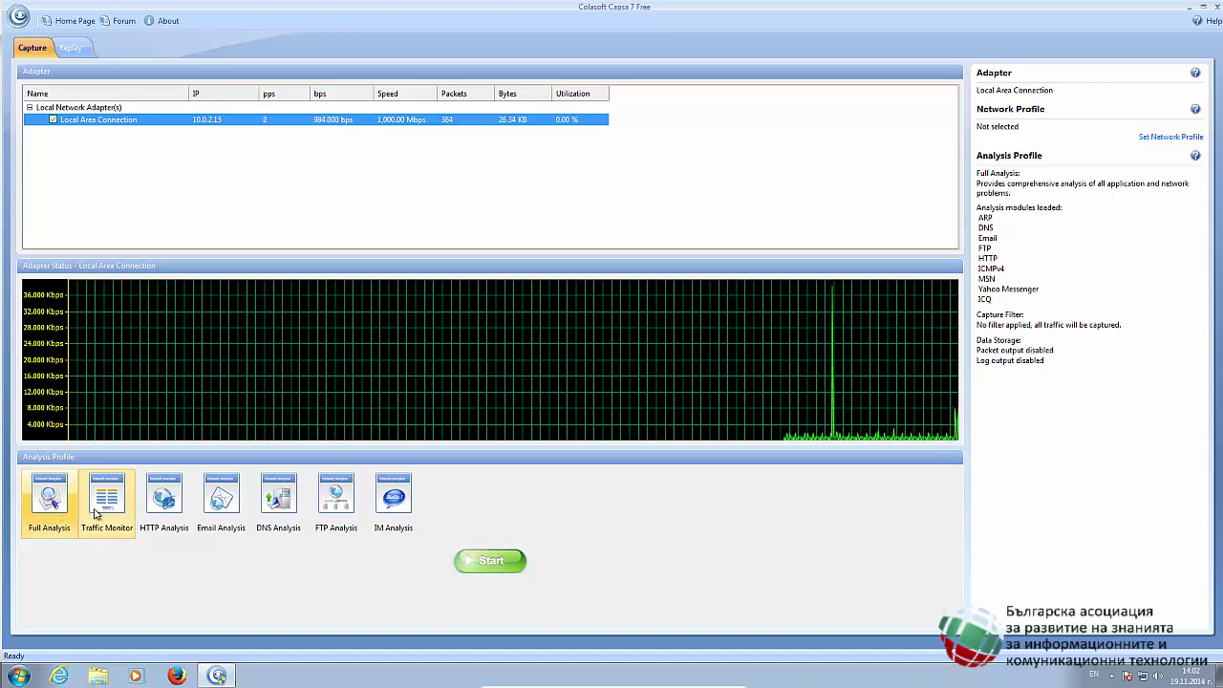
left_click(125, 496)
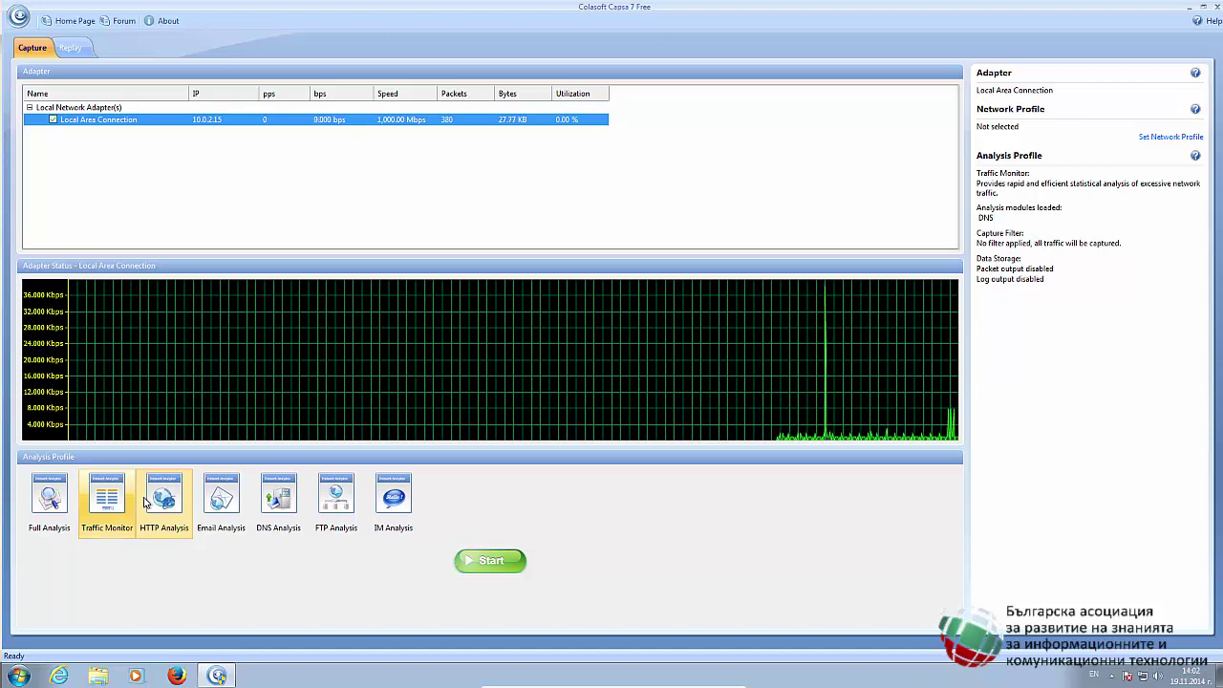
left_click(158, 506)
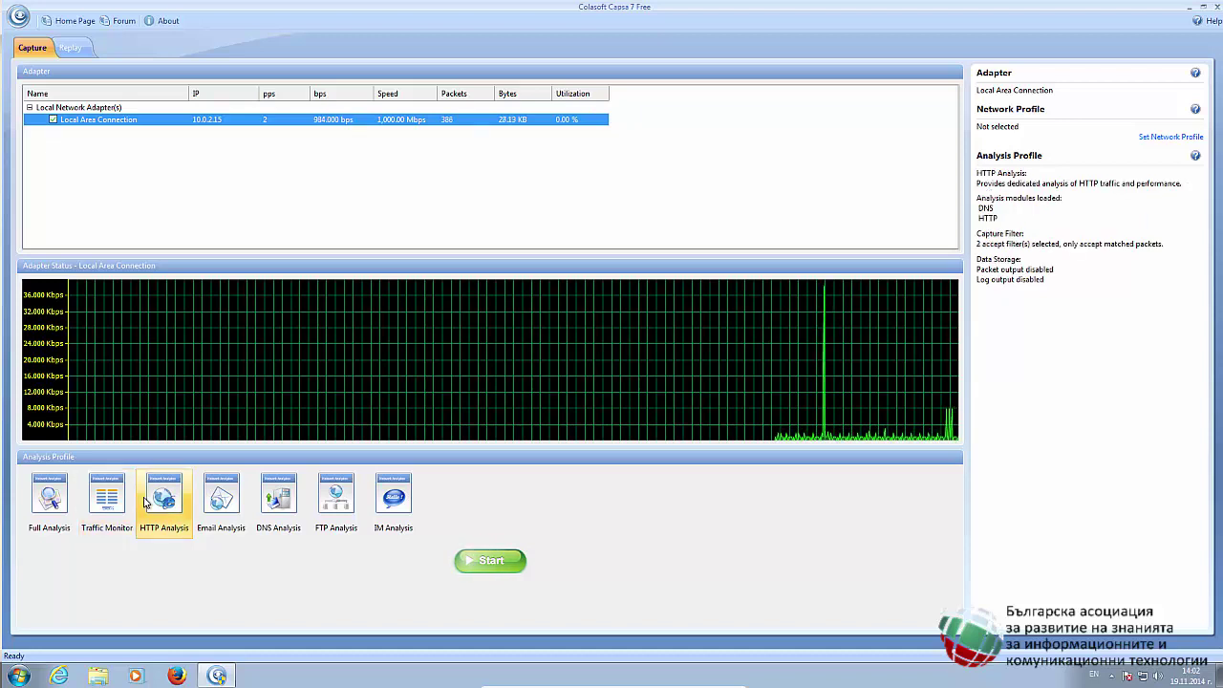
left_click(219, 504)
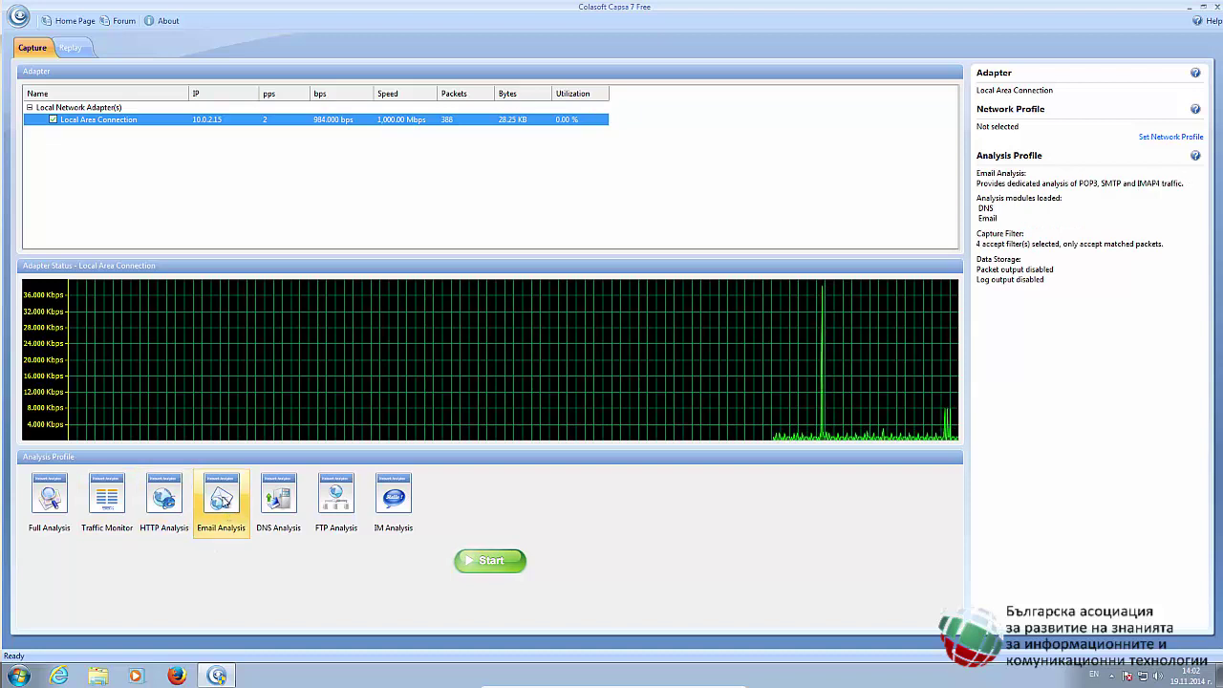
left_click(286, 516)
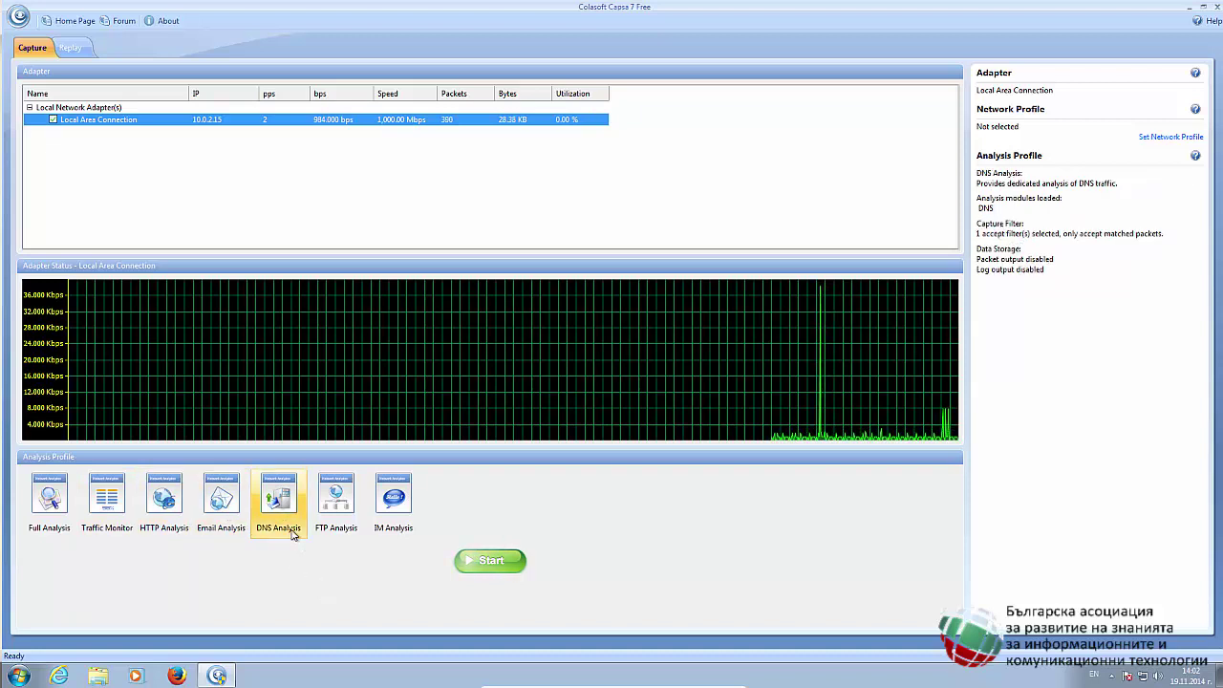
left_click(346, 512)
left_click(395, 512)
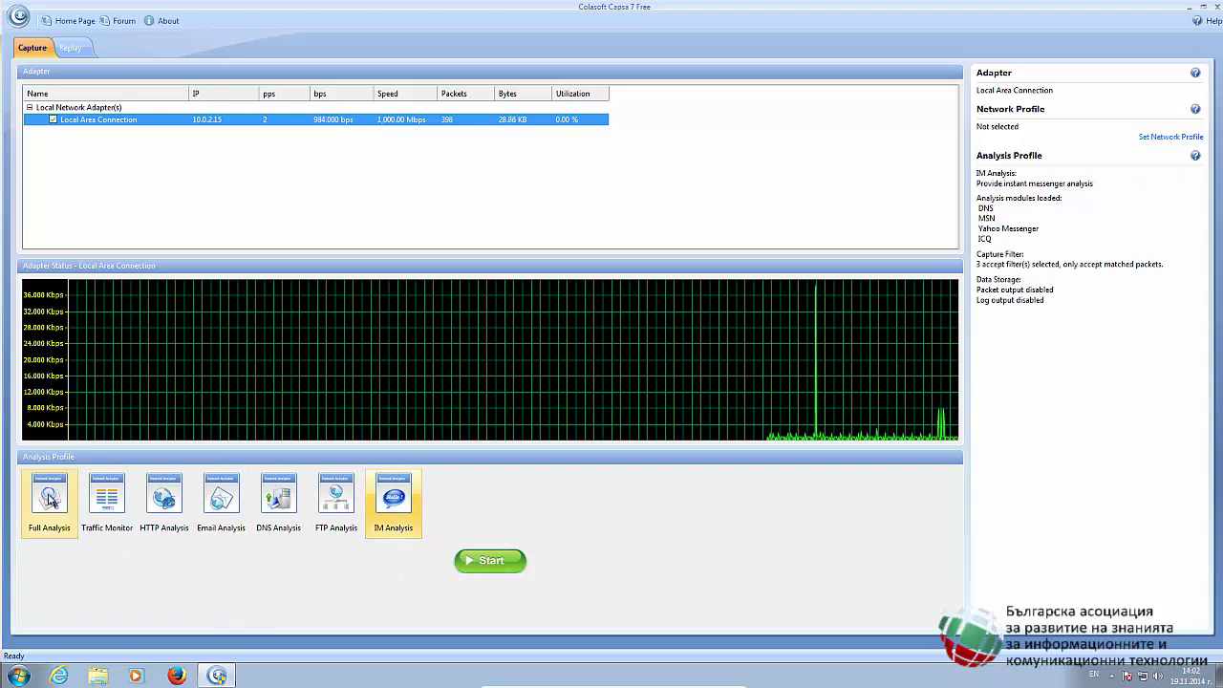
left_click(78, 528)
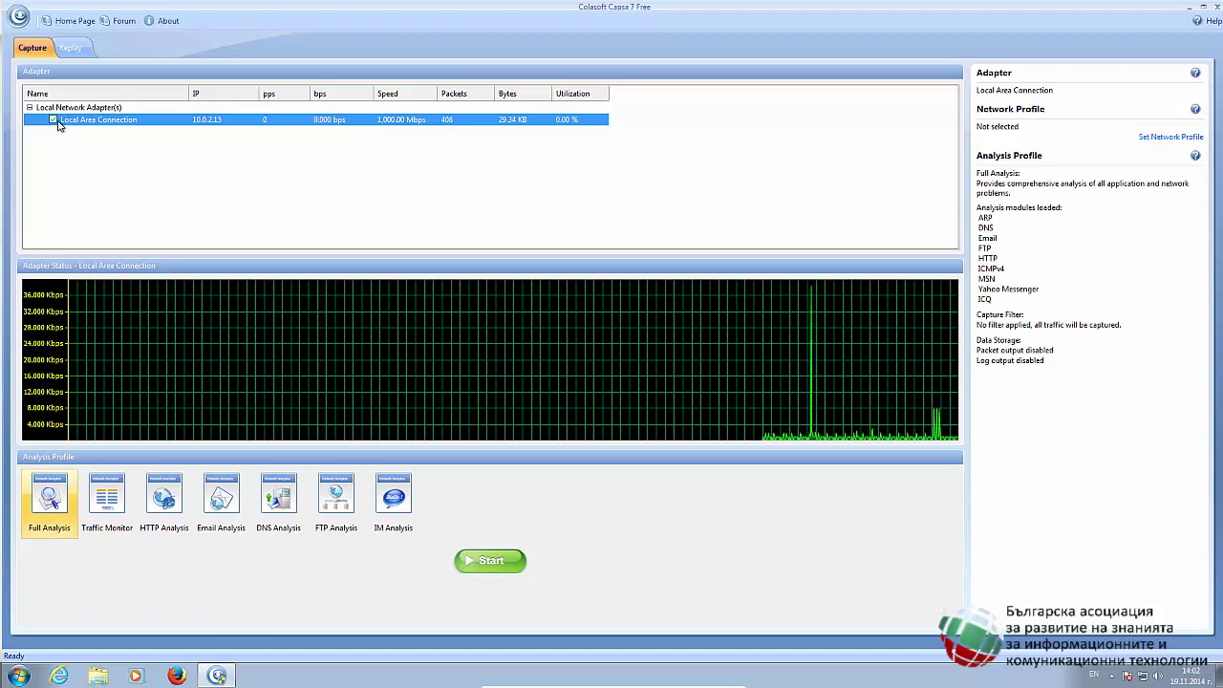
left_click(491, 561)
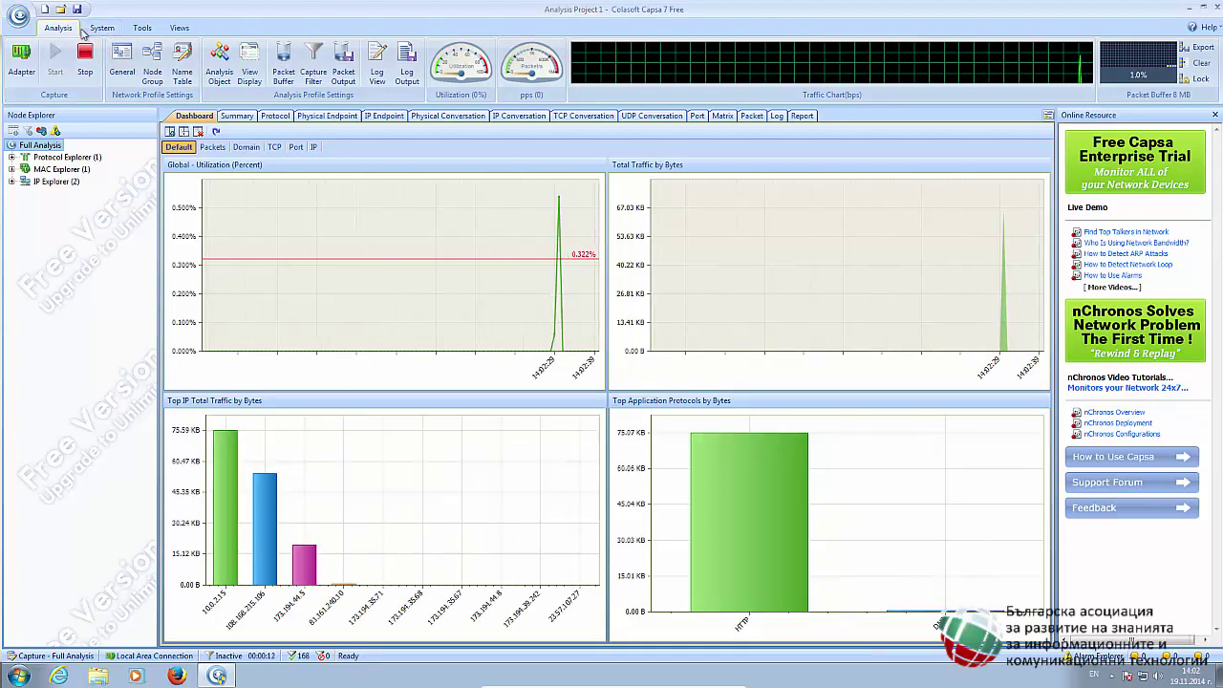
Browse the System, Tools and View ribbon tabs, then return to the Analysis tab
left_click(100, 29)
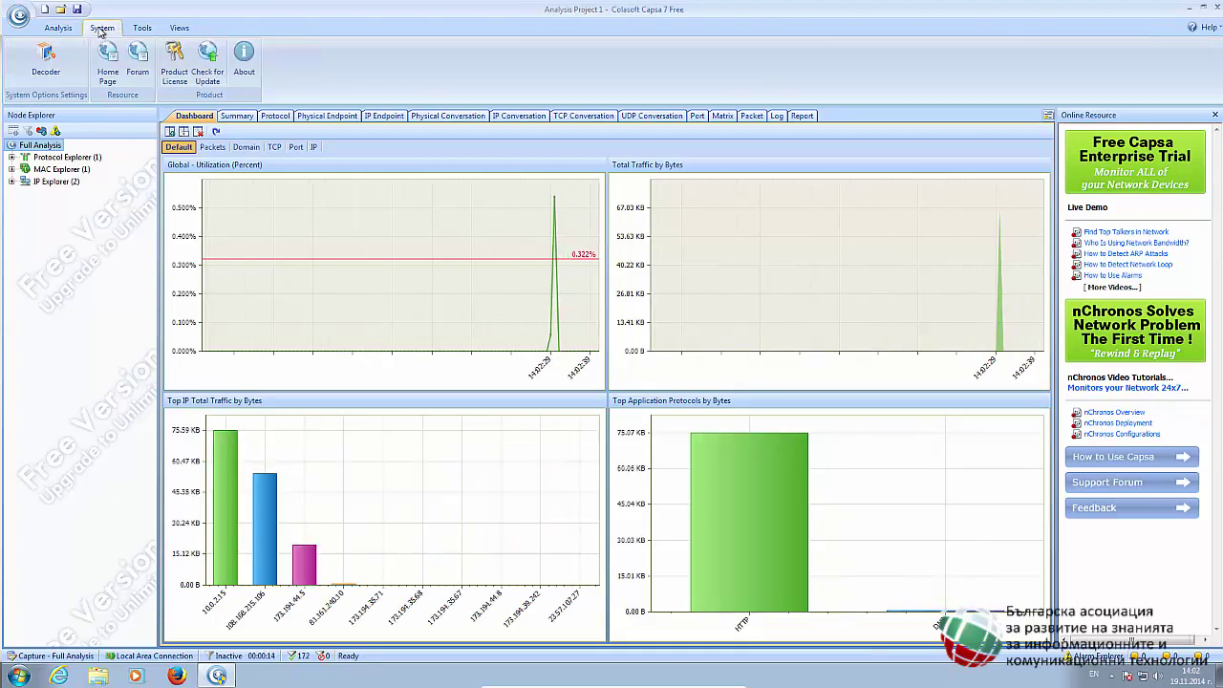
left_click(151, 30)
left_click(176, 32)
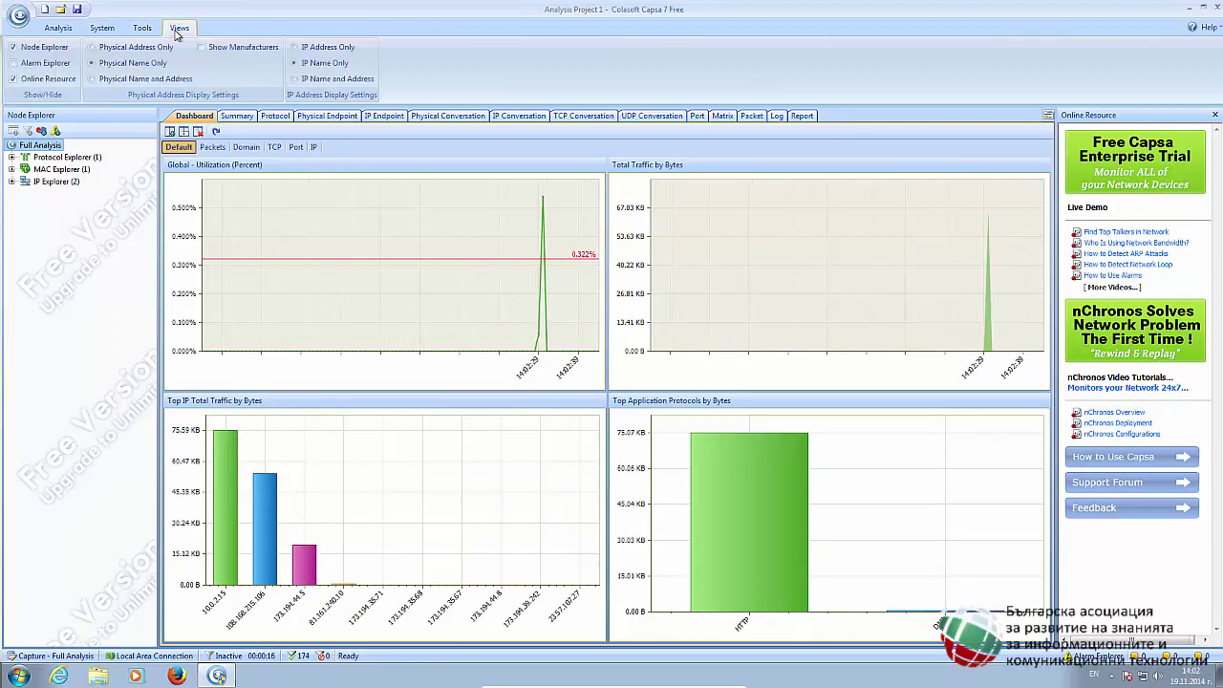
left_click(56, 32)
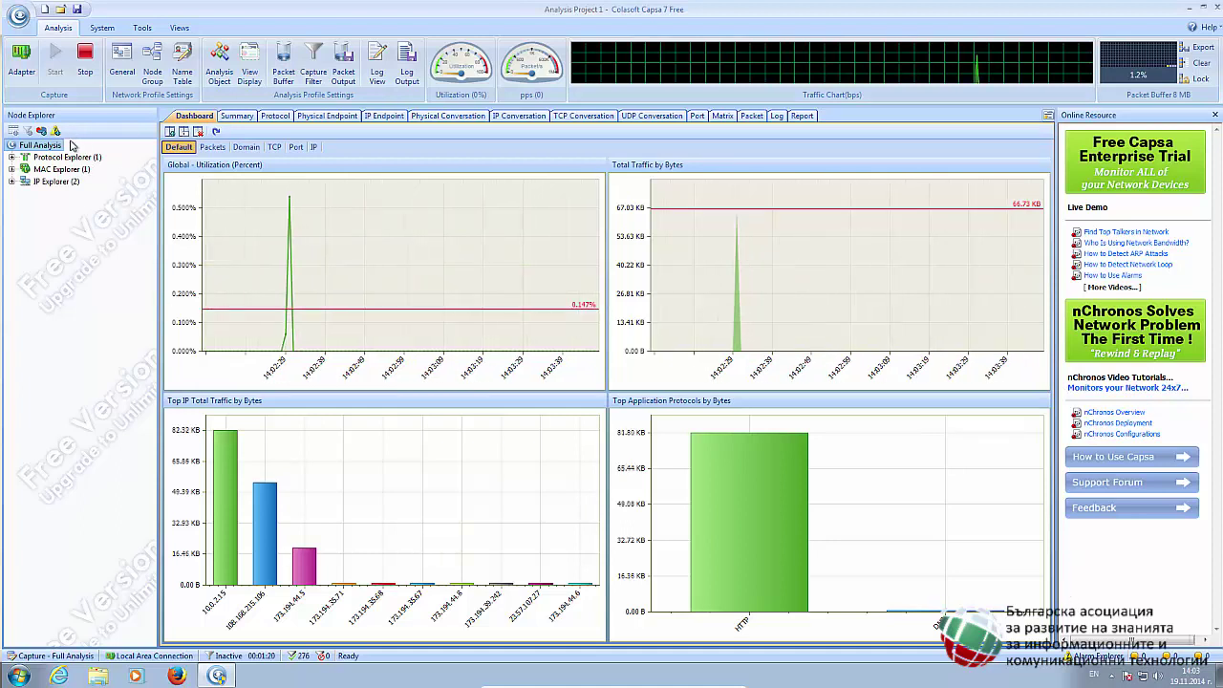
left_click(21, 158)
left_click(27, 170)
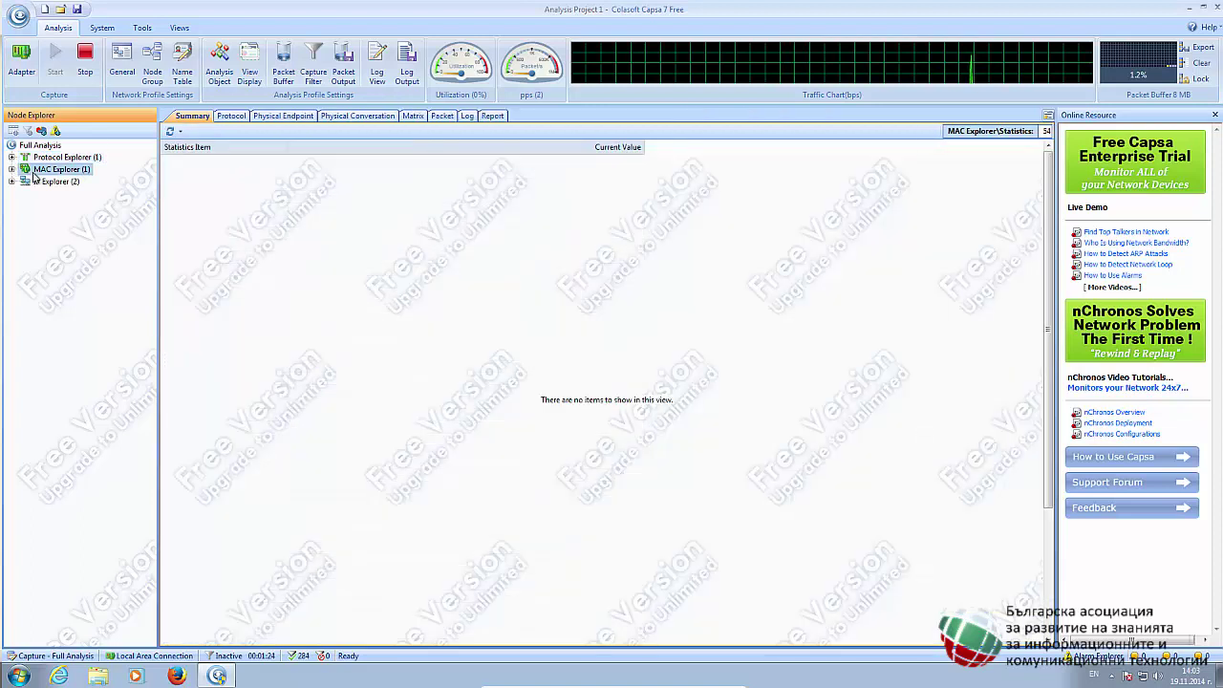
left_click(47, 181)
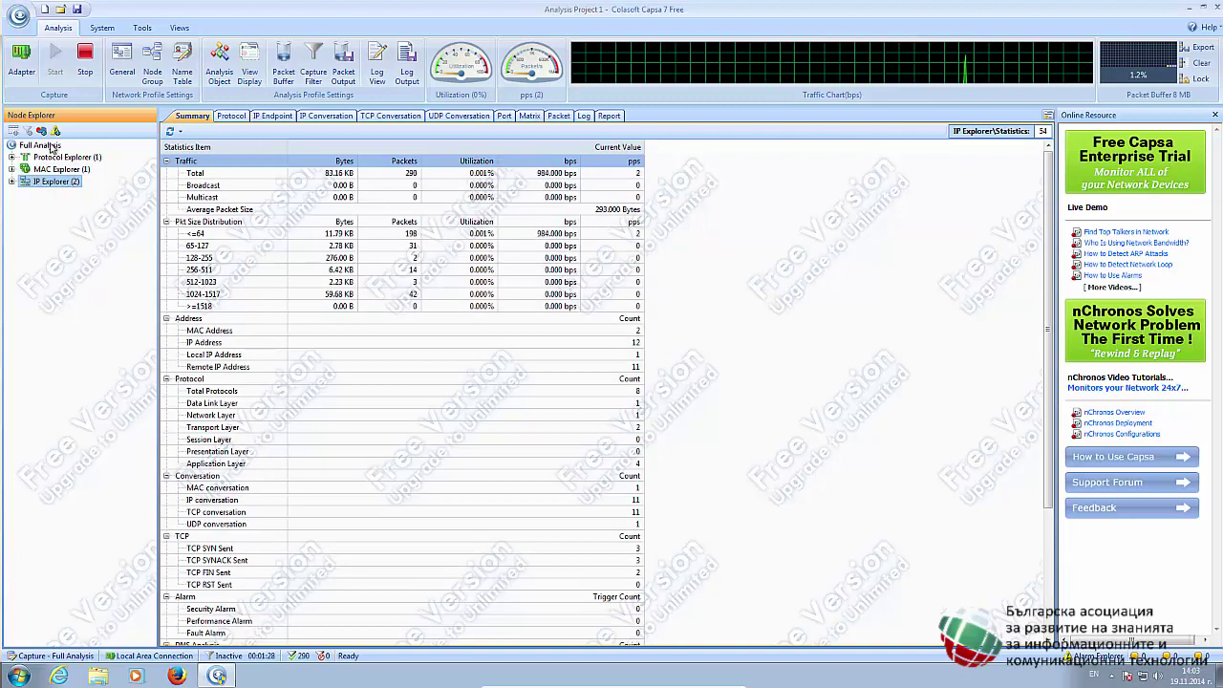
left_click(99, 144)
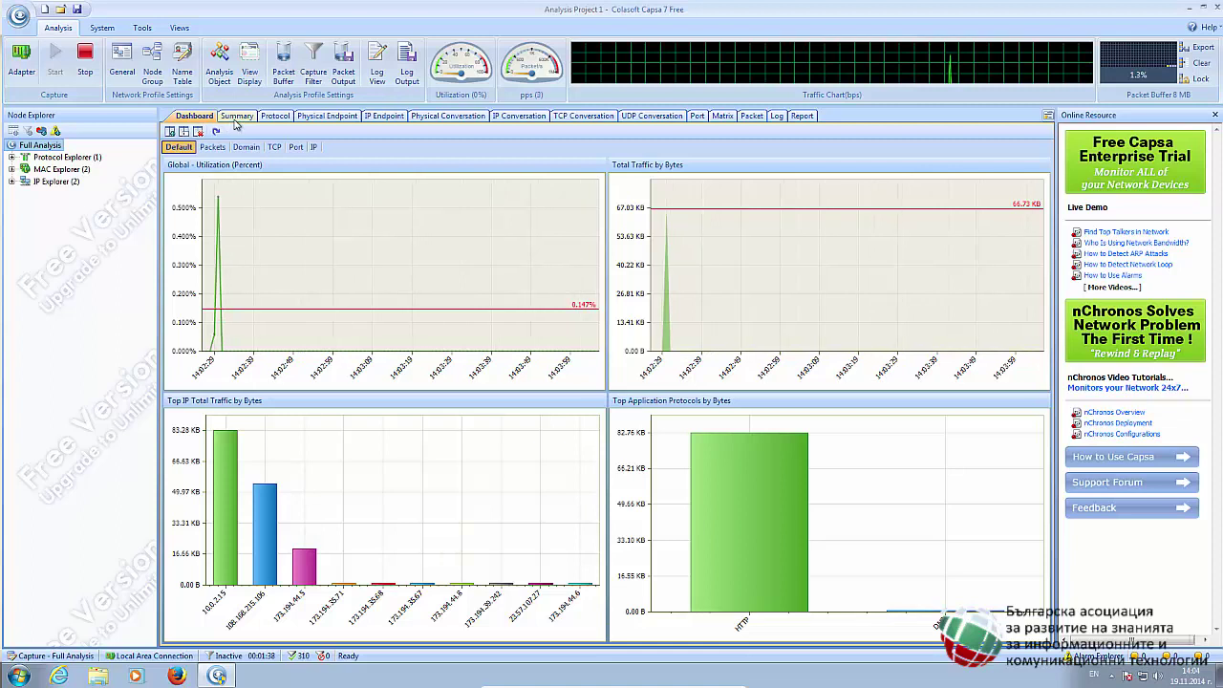
left_click(235, 118)
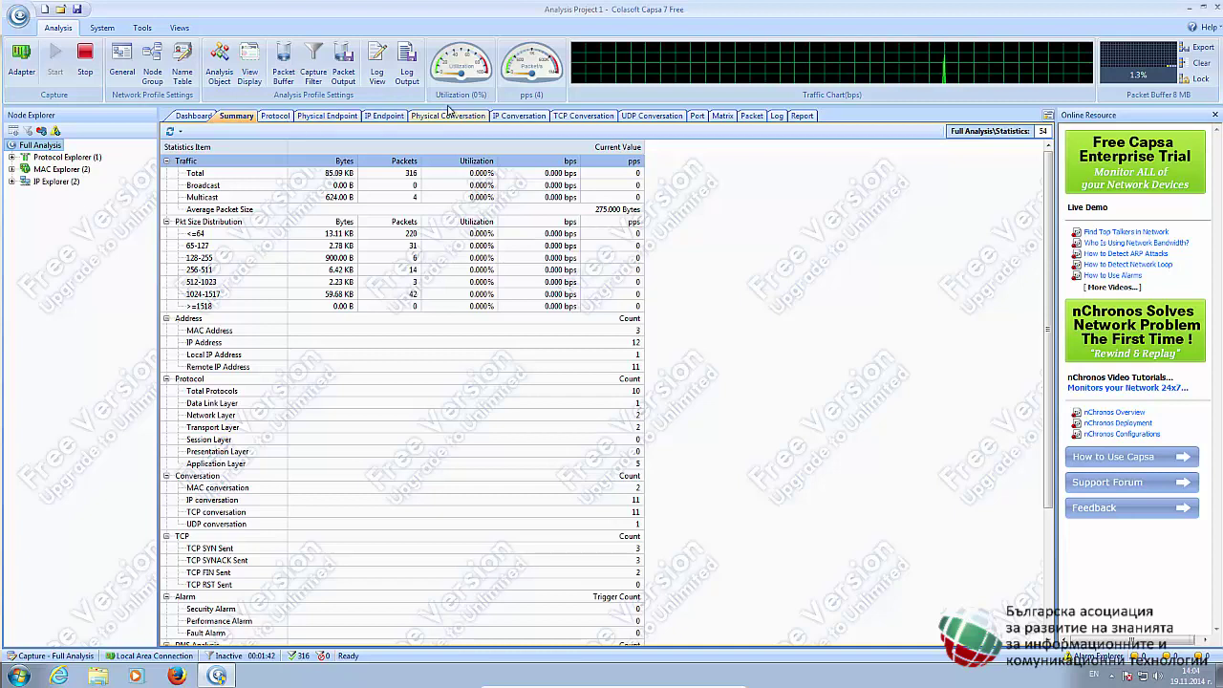
left_click(195, 116)
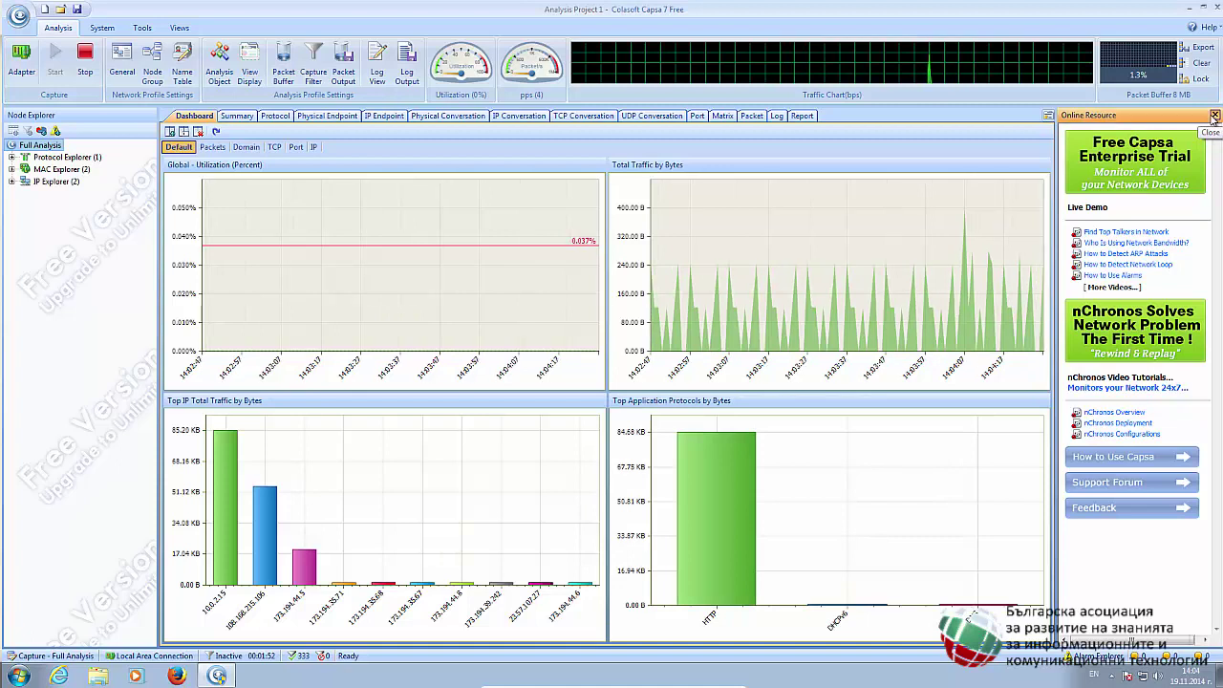
Close the Online Resource panel beside the dashboard charts
left_click(1215, 115)
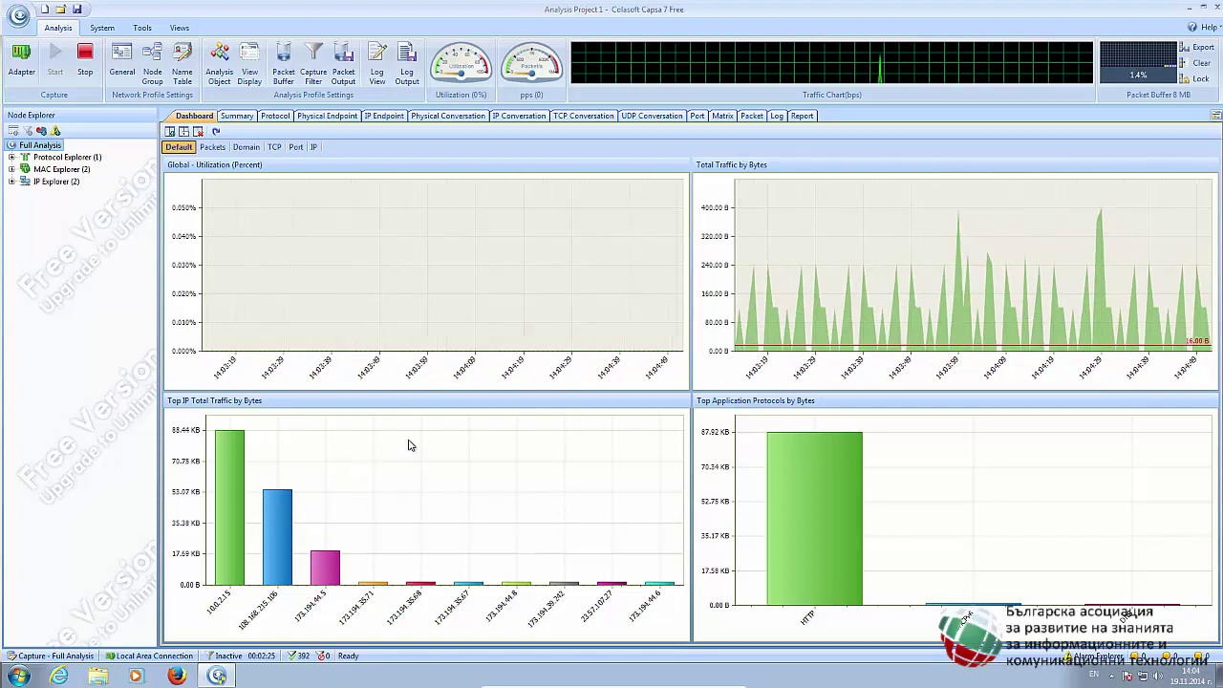
mouse_move(824, 470)
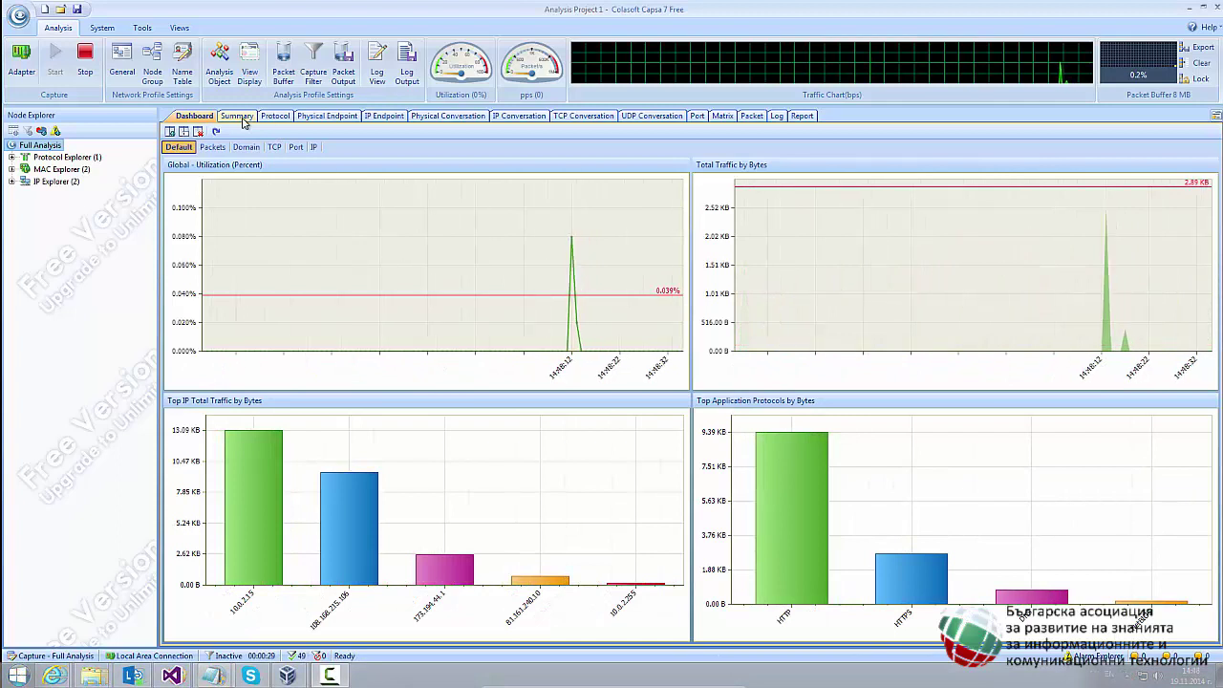
Switch from the dashboard charts to the Summary statistics table
left_click(237, 117)
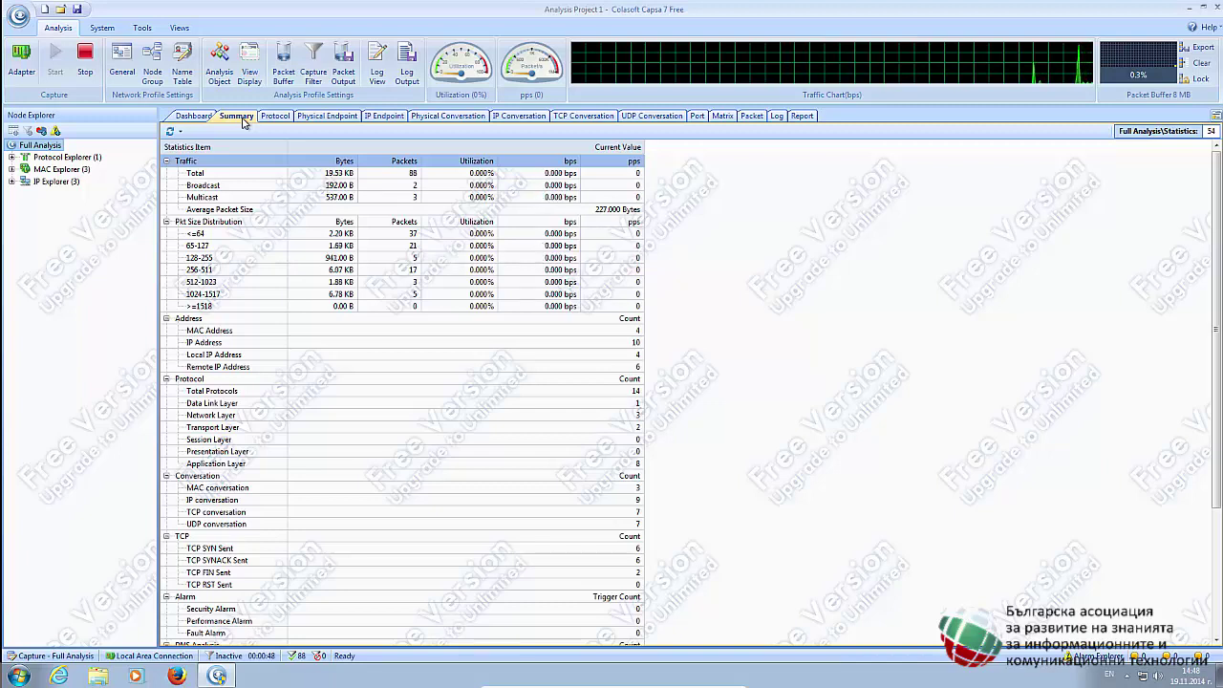
left_click(226, 188)
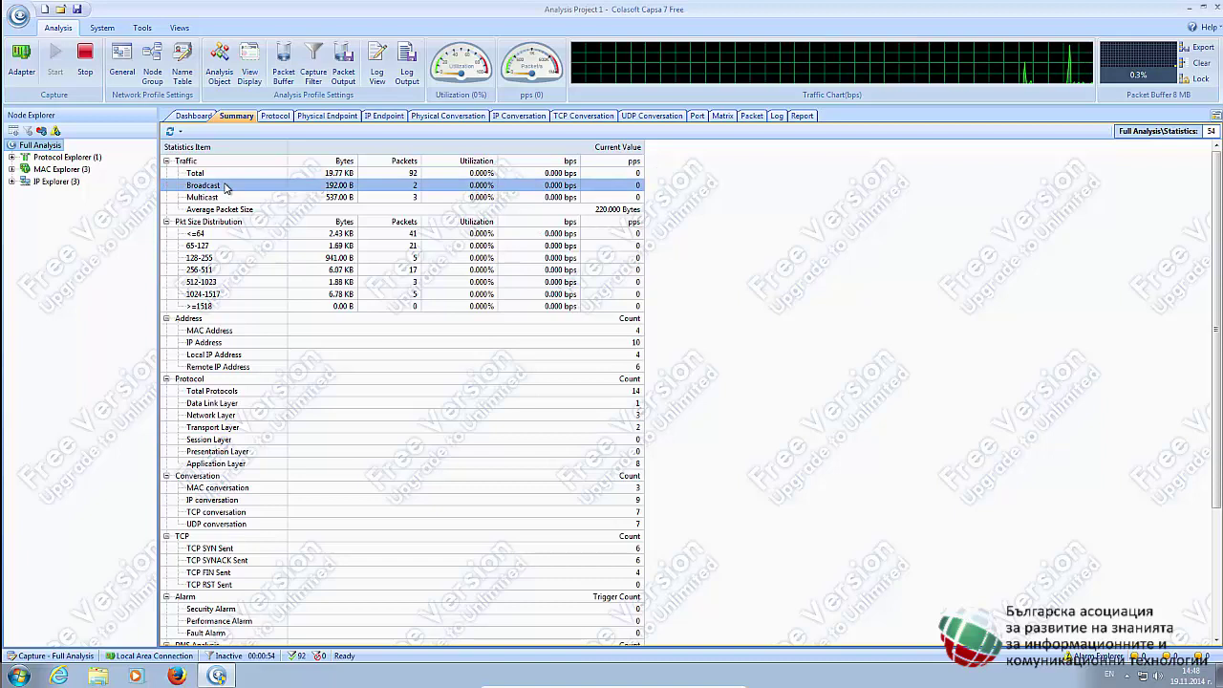
left_click(216, 199)
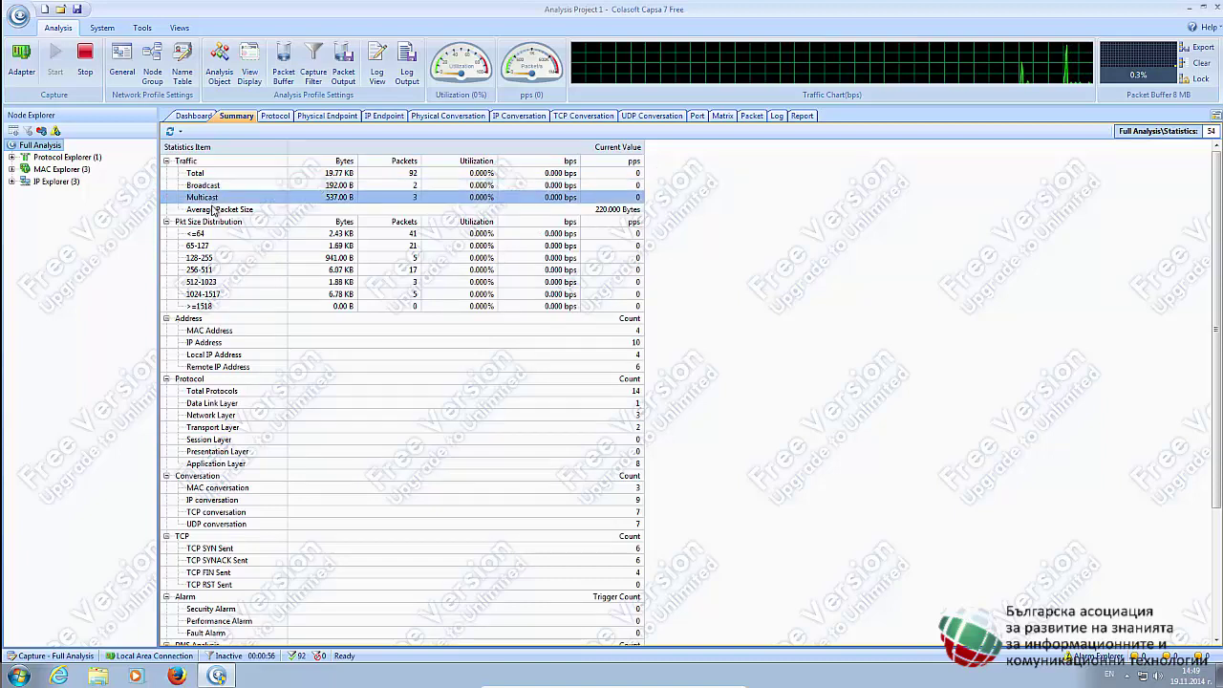
left_click(212, 223)
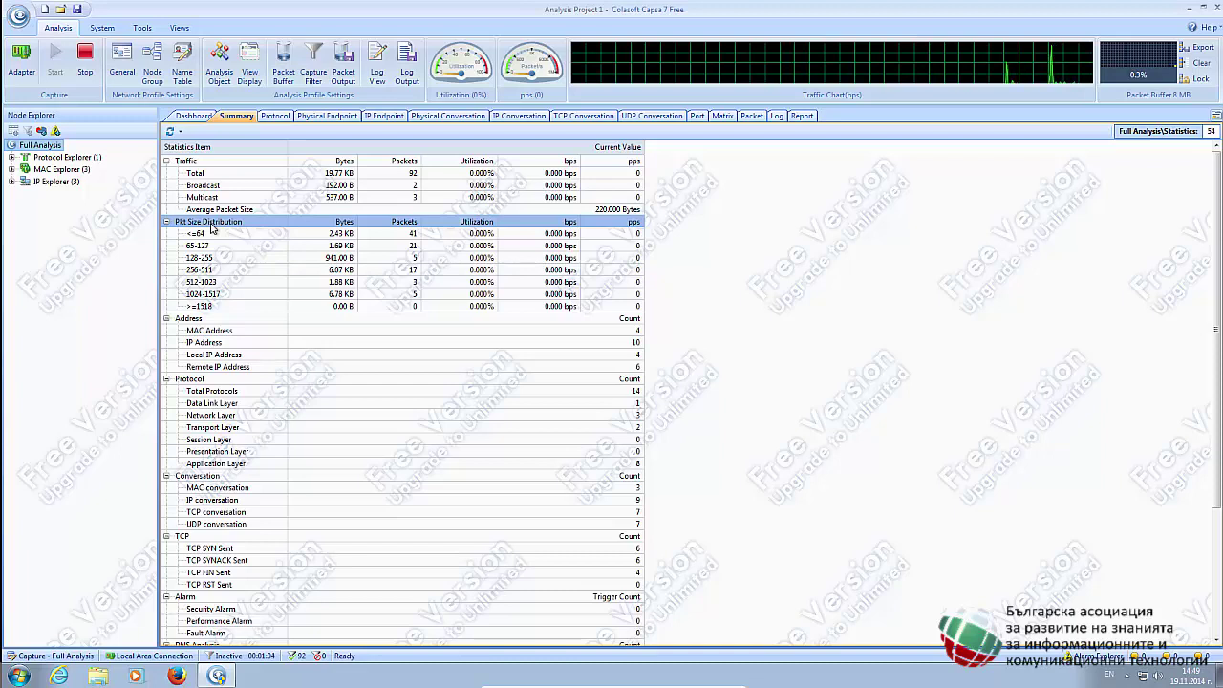
left_click(208, 235)
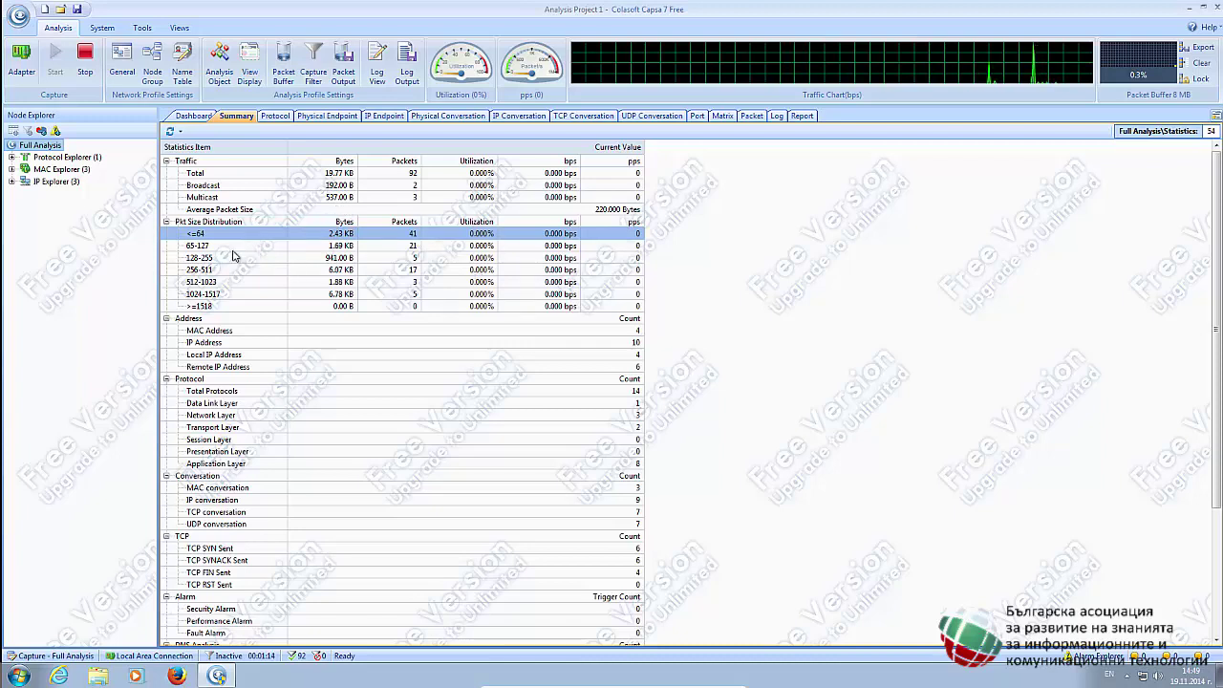
left_click(234, 248)
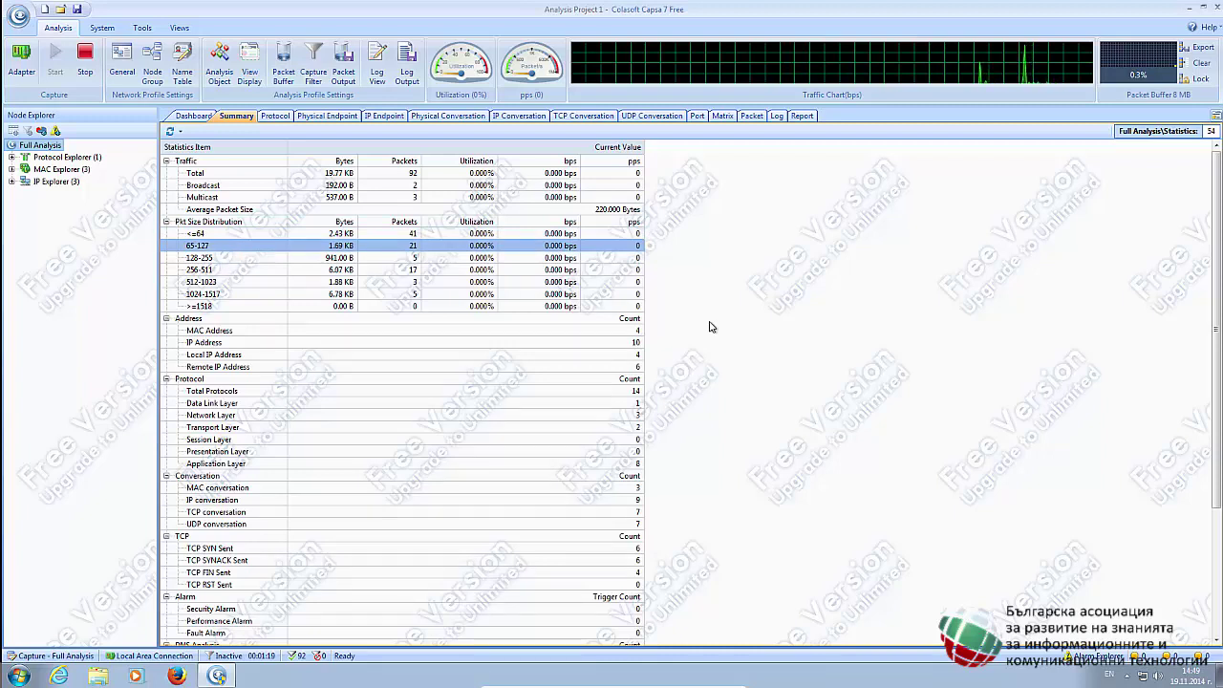
key("Down")
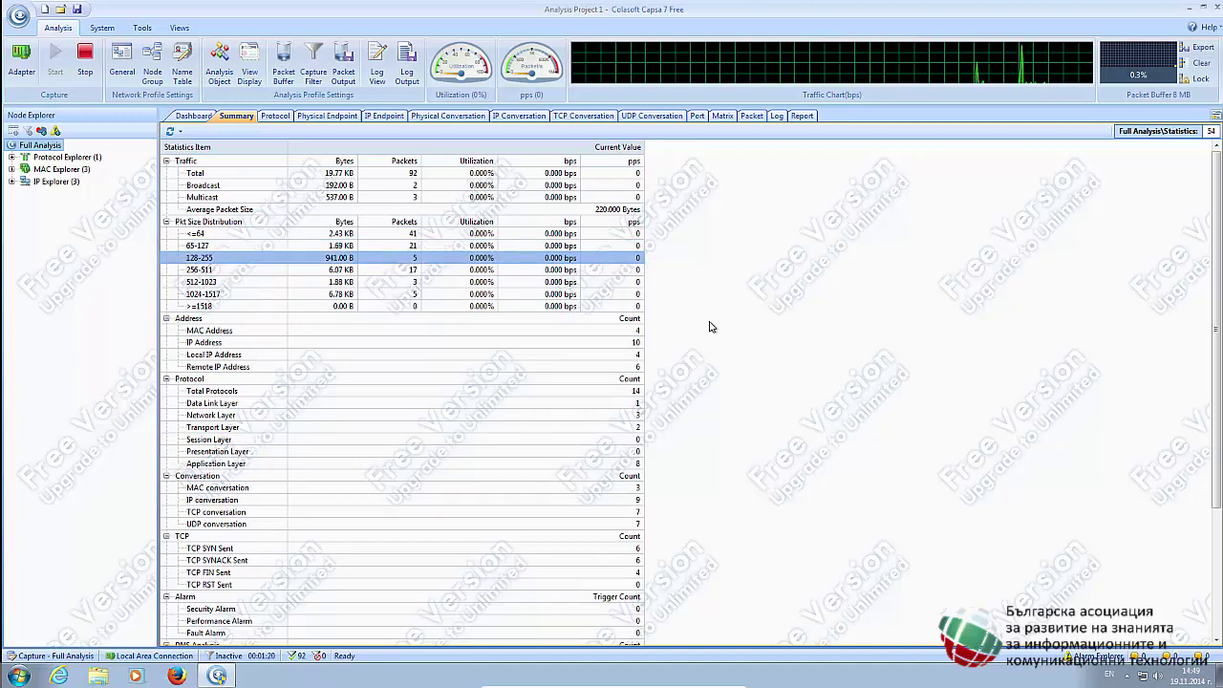
key("Down")
key("Down")
key("Down")
key("Down")
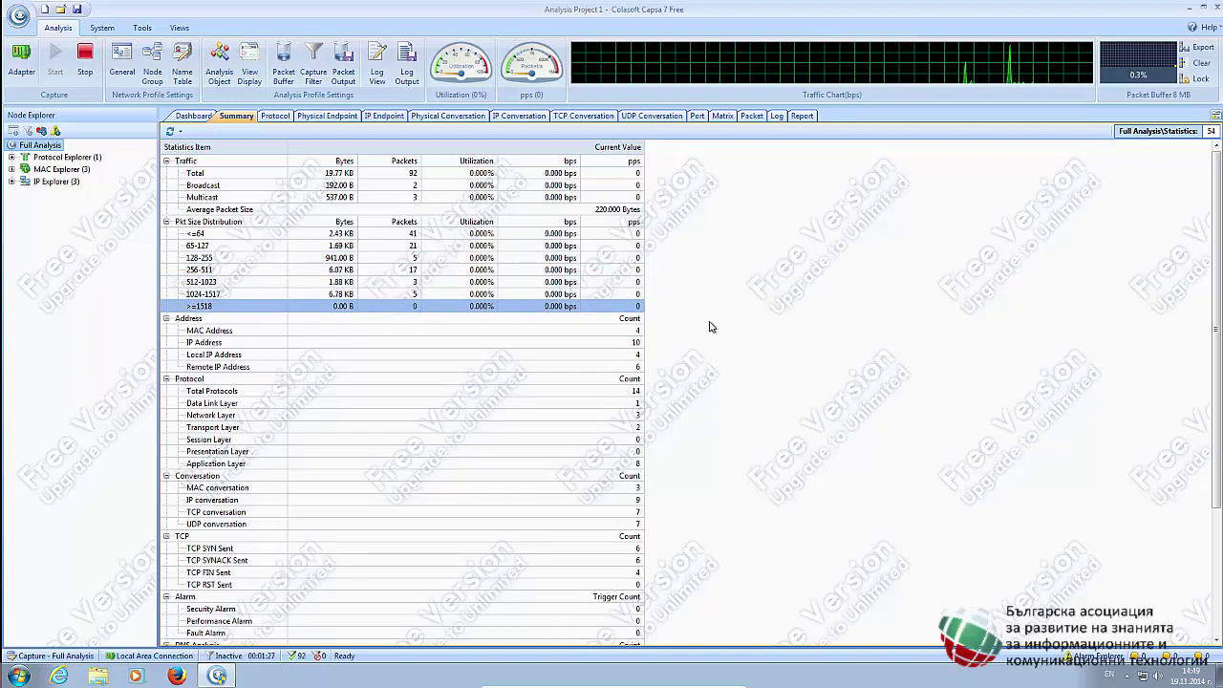
key("Down")
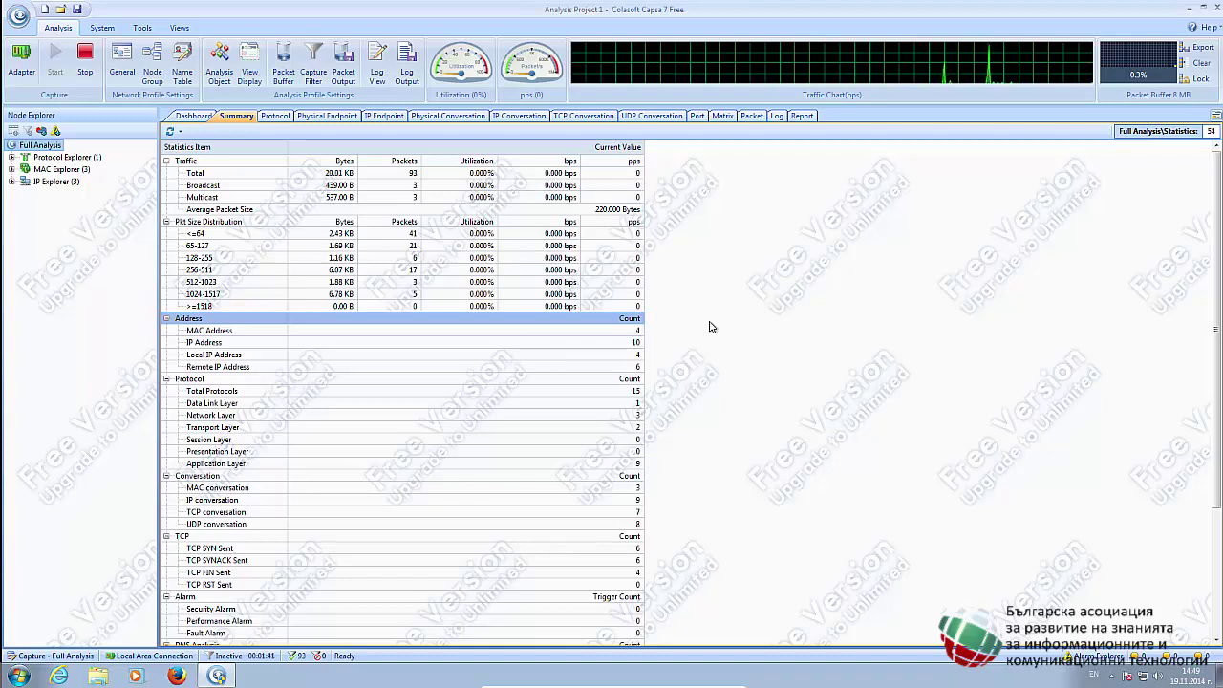
key("Down")
key("Down")
key("Down")
key("Down")
key("Down")
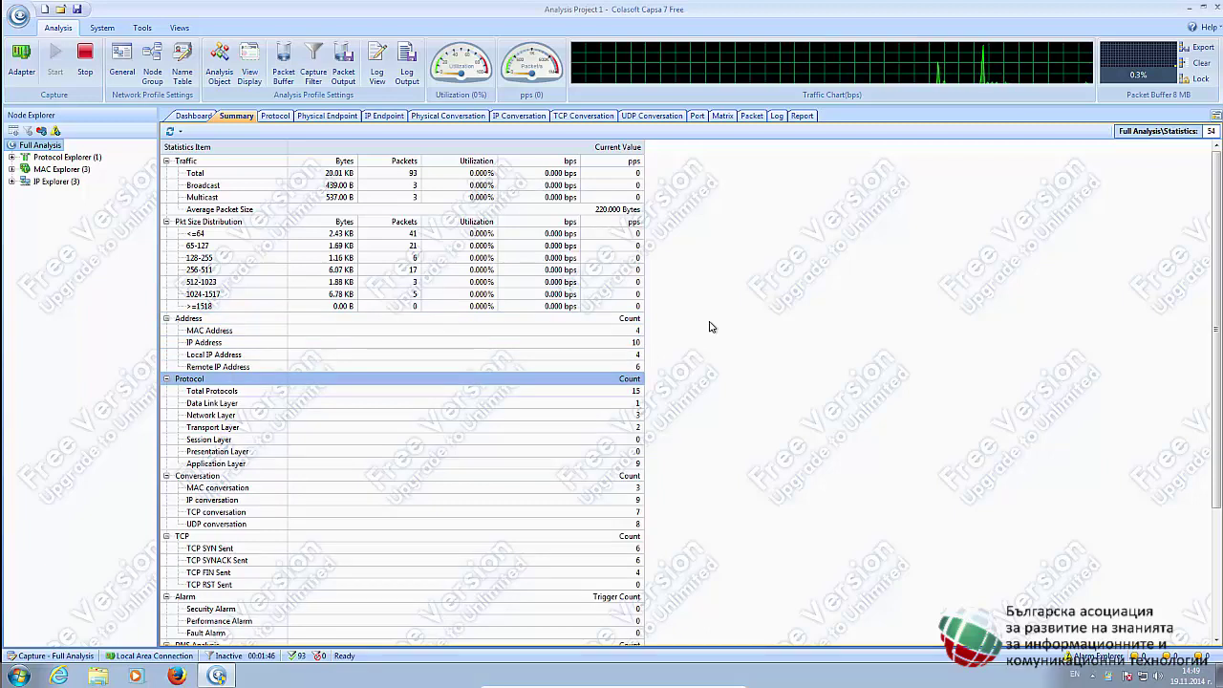
key("Down")
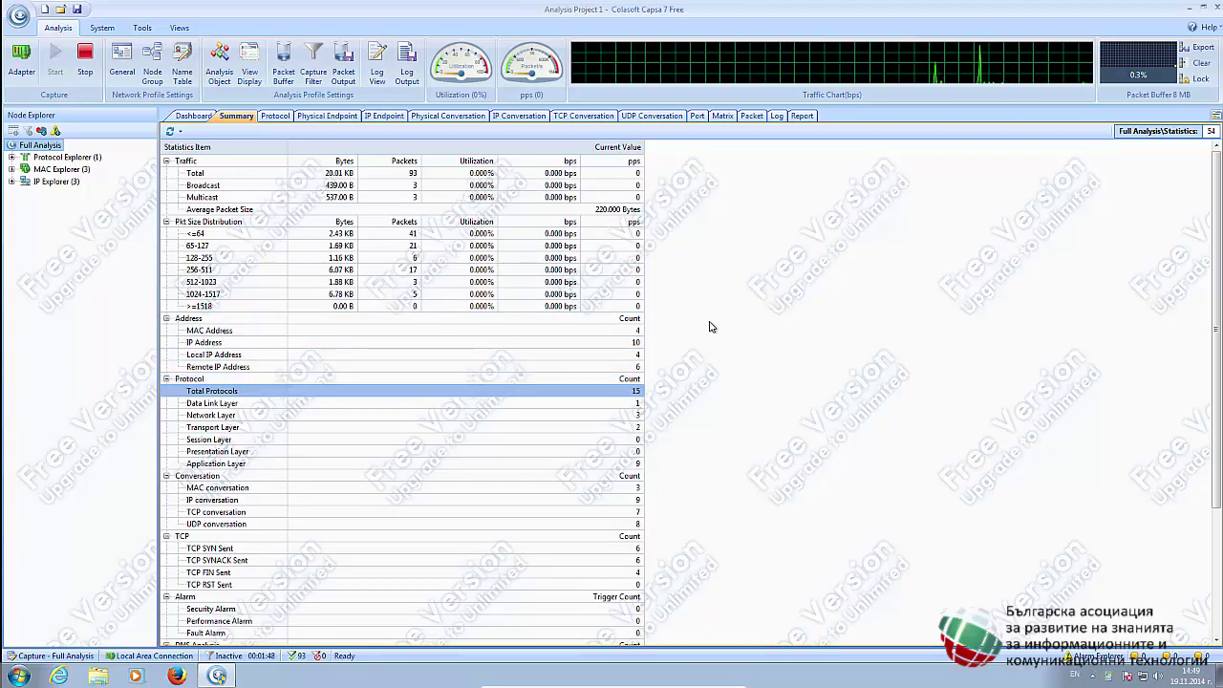
key("Down")
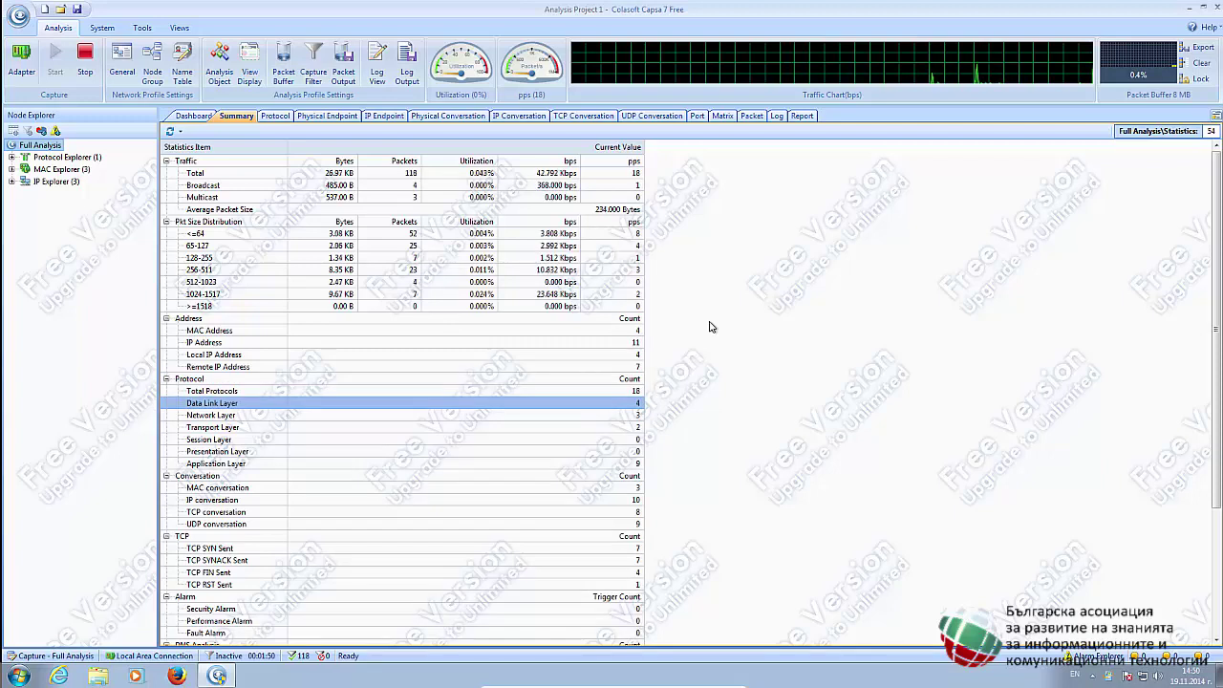
key("Down")
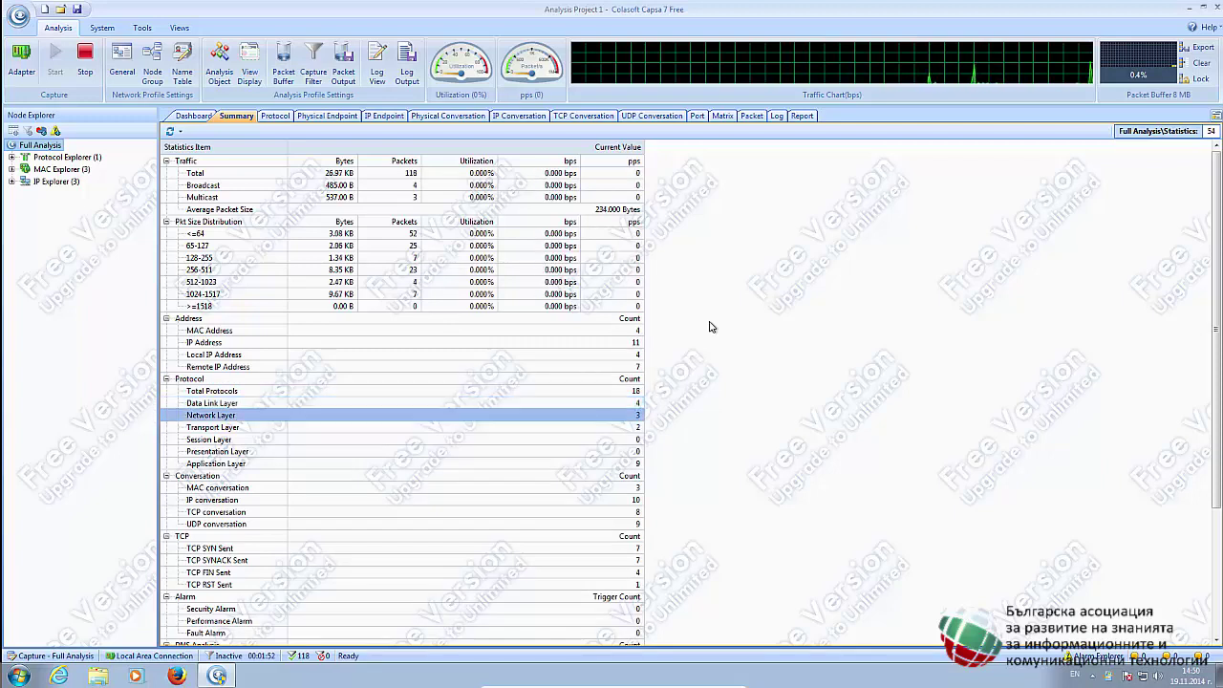
key("Down")
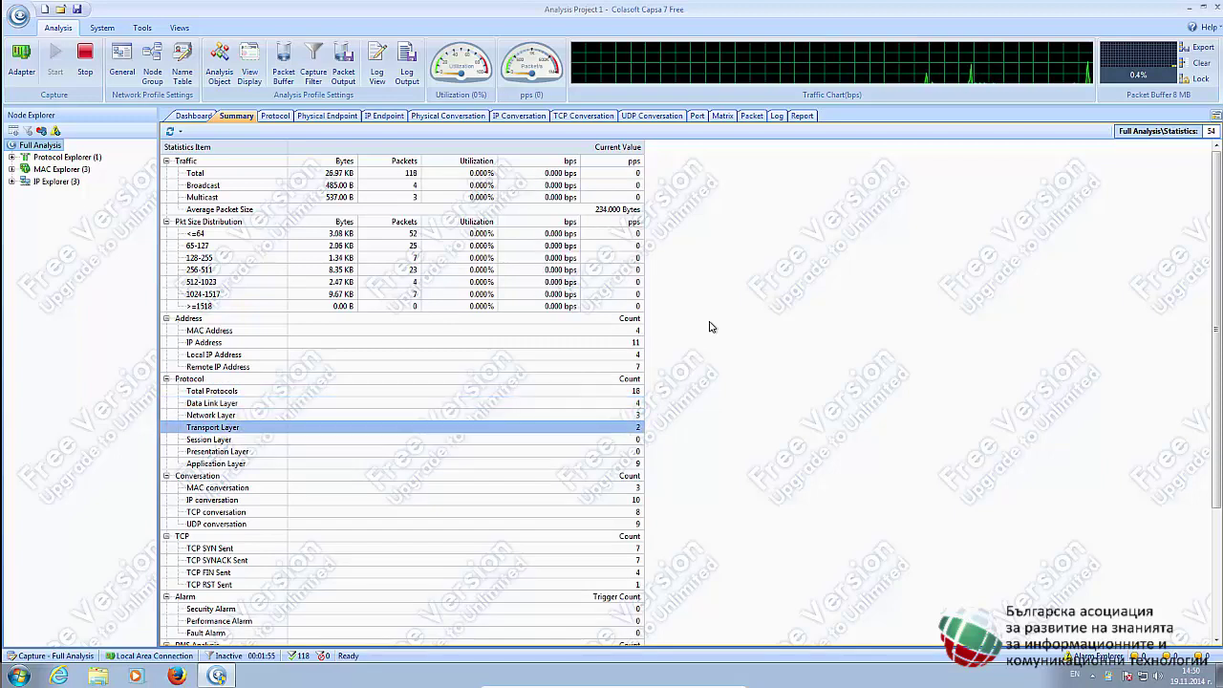
key("Down")
key("Down")
key("Down")
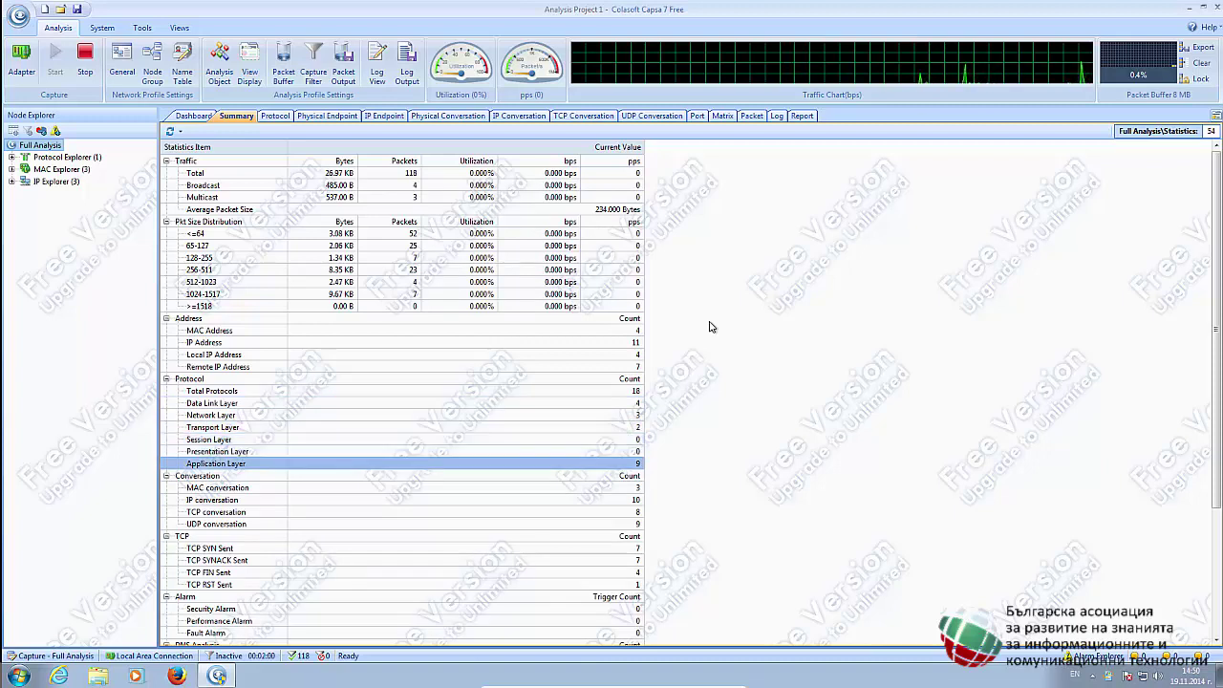
key("Down")
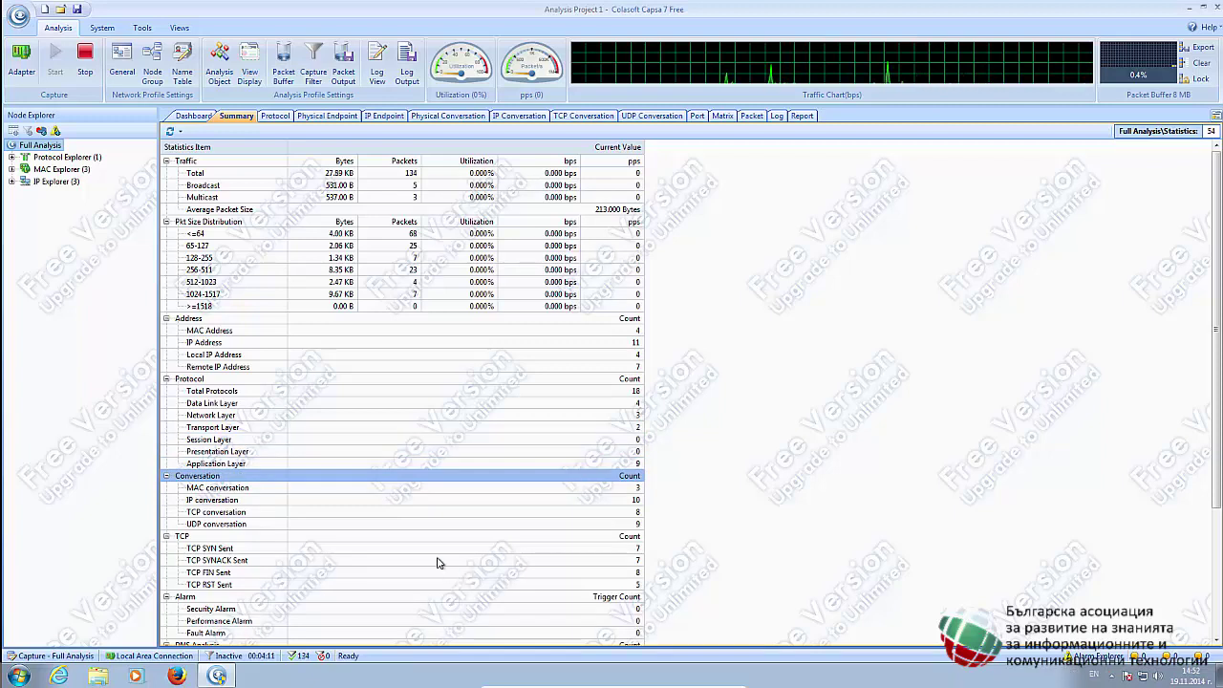
left_click(414, 490)
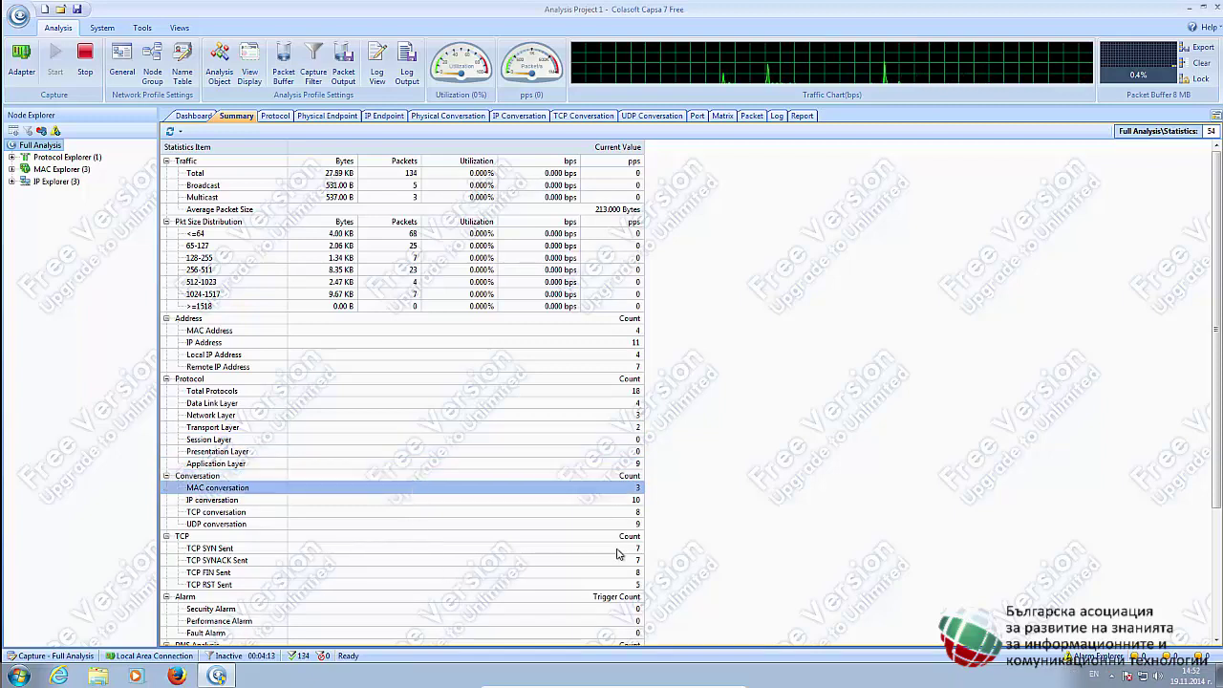
left_click(596, 502)
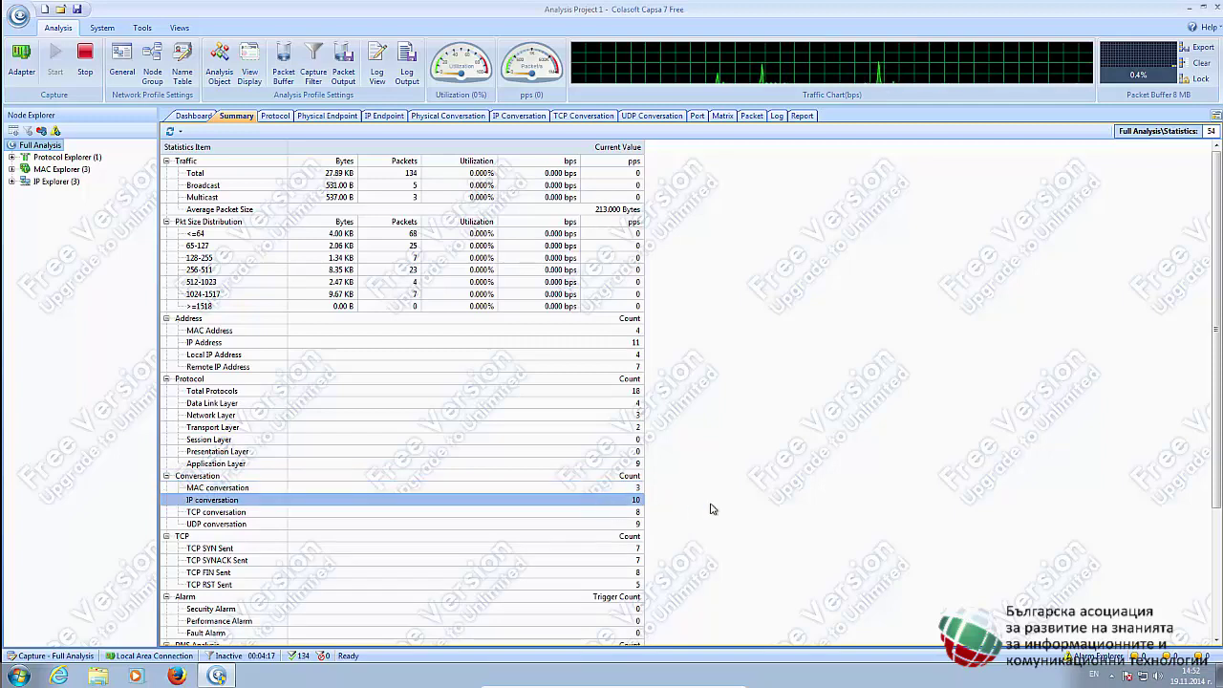
left_click(551, 512)
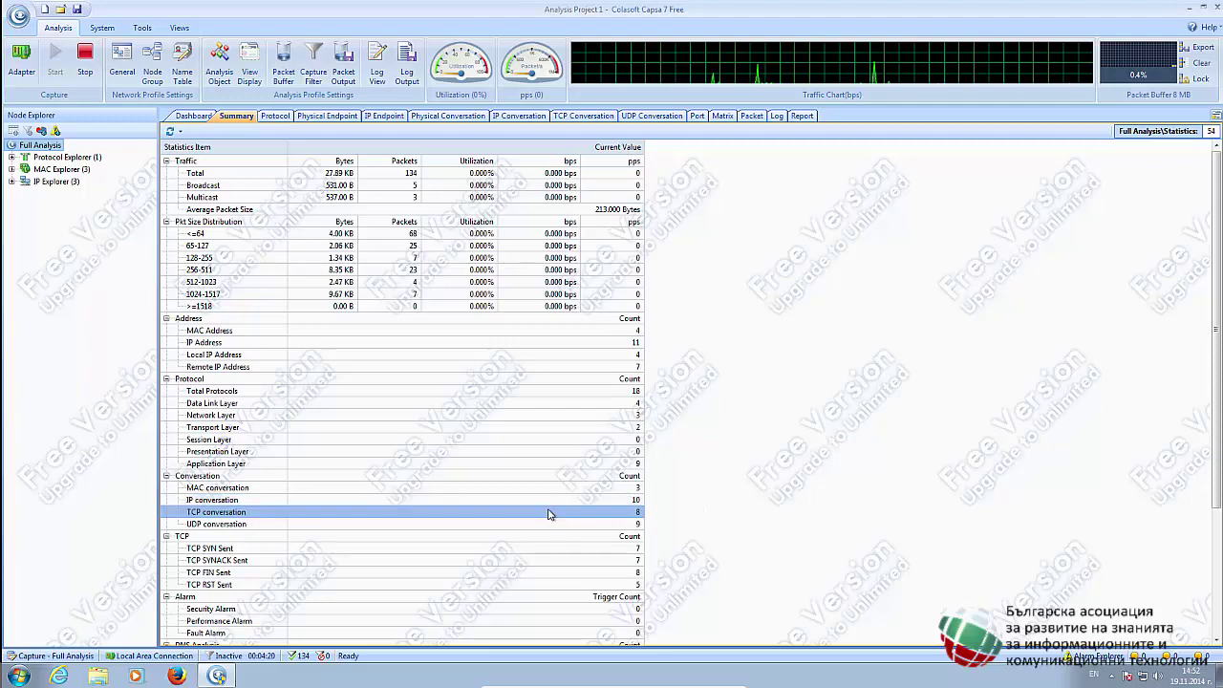
left_click(665, 535)
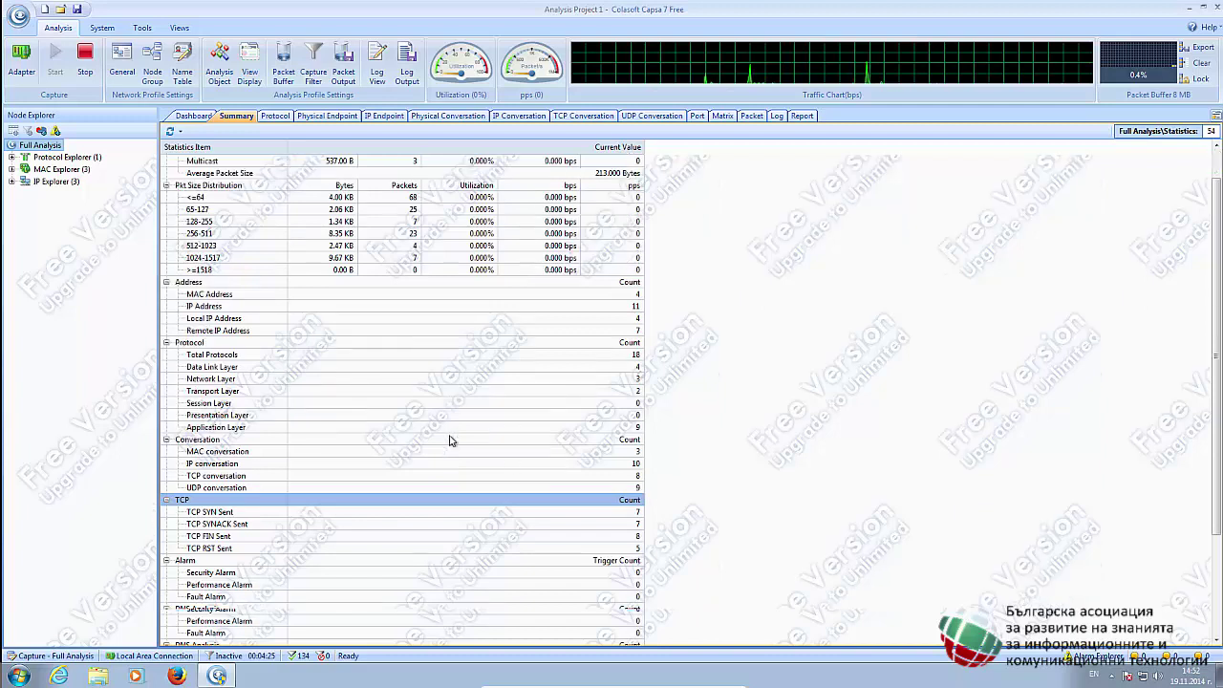
Check TCP SYN Sent, Security Alarm, DNS, POP3 and HTTP summary counts, then expand Protocol Explorer
scroll(451, 446, "down", 5)
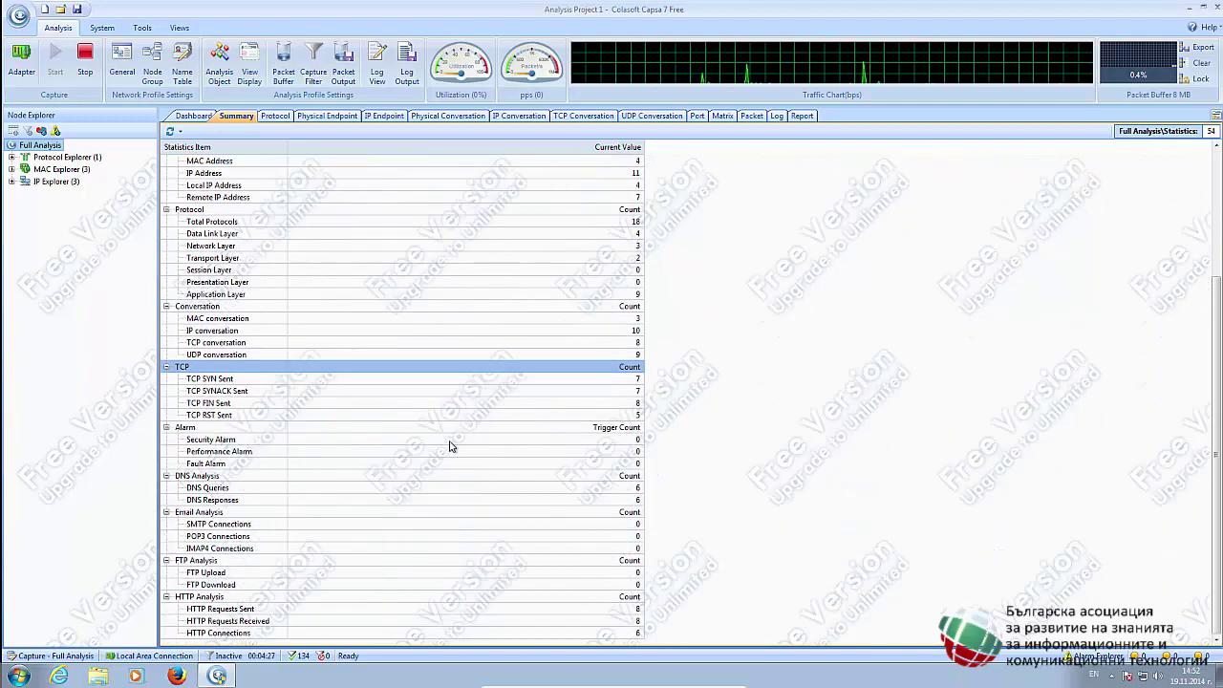
left_click(316, 381)
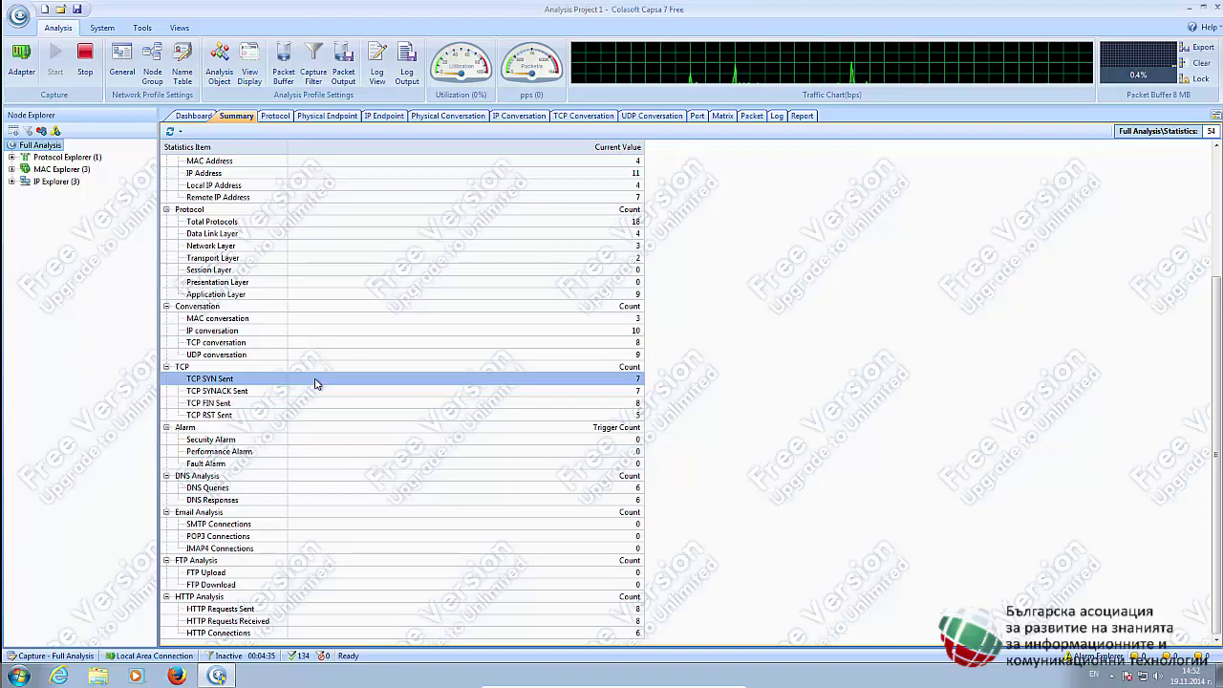
left_click(289, 439)
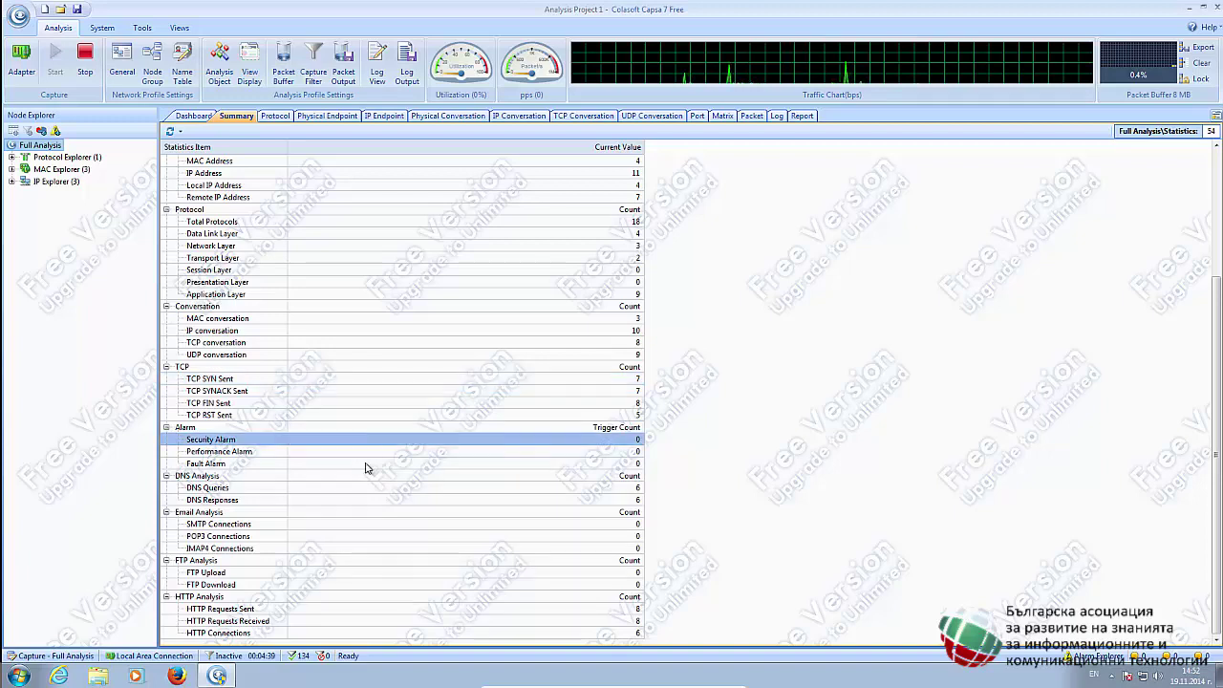
left_click(311, 477)
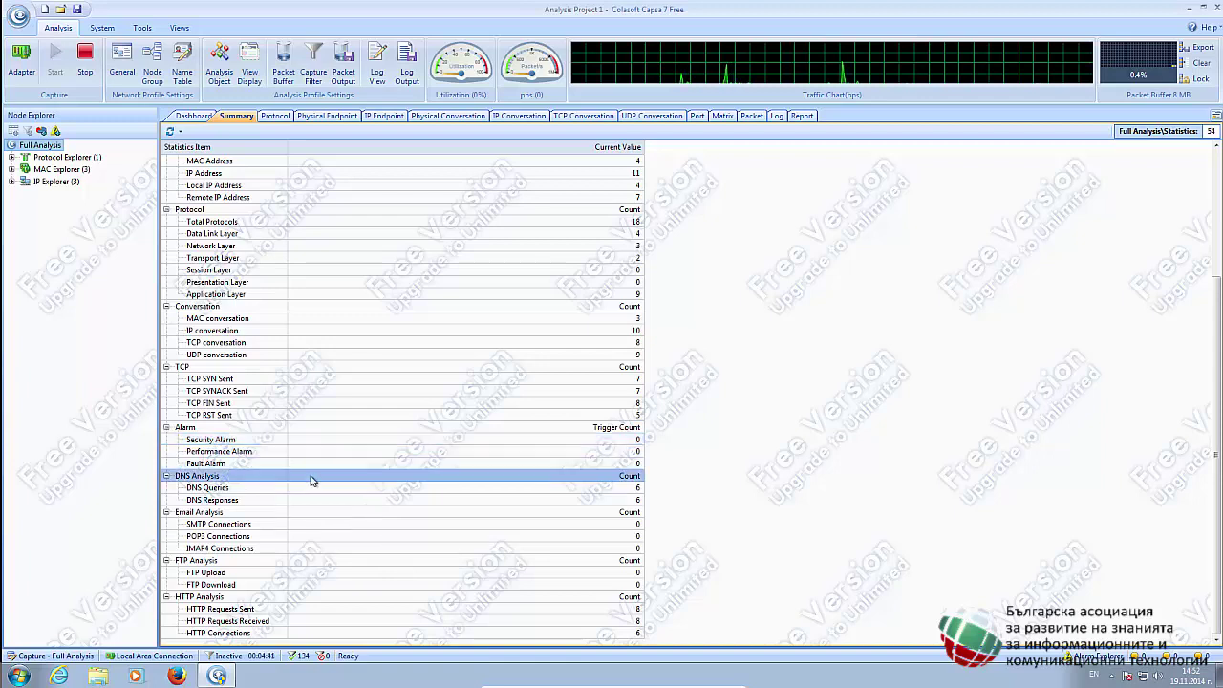
left_click(289, 491)
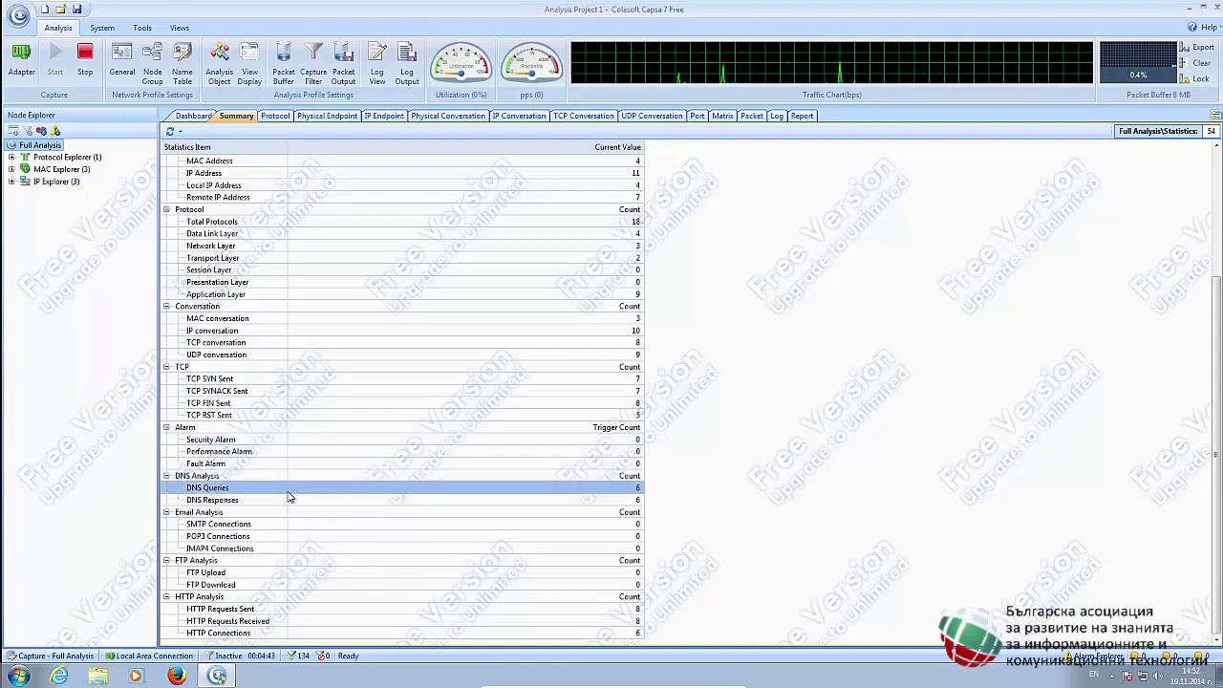
left_click(294, 502)
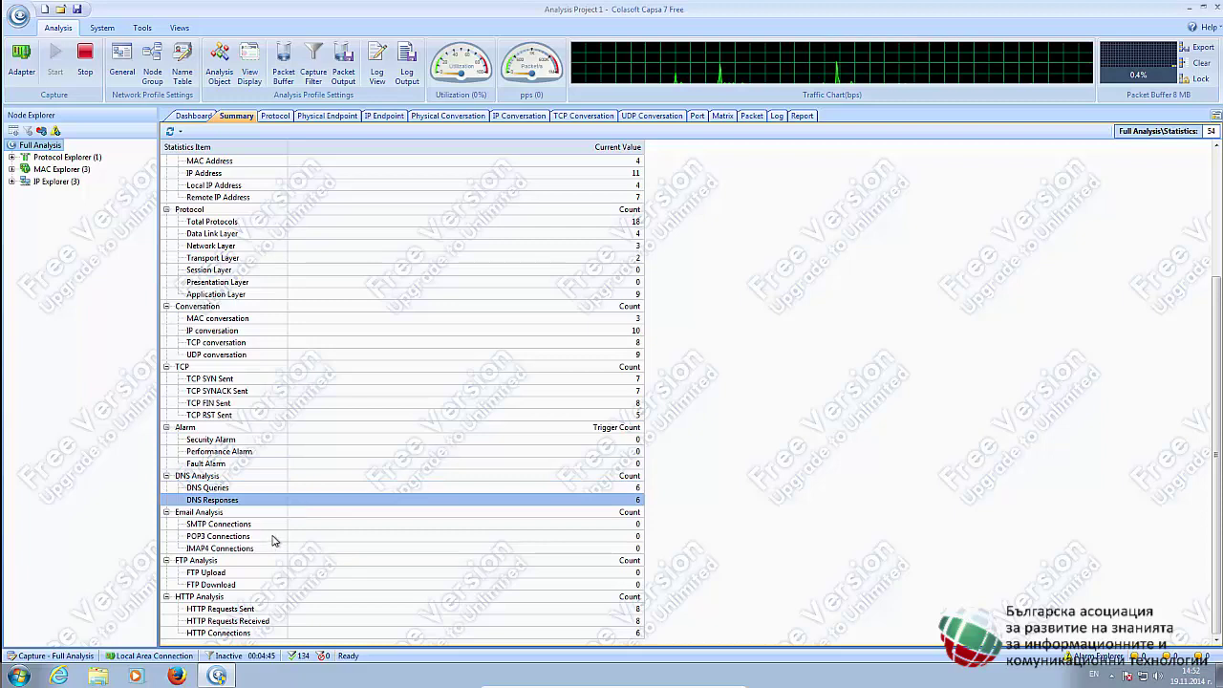
left_click(273, 539)
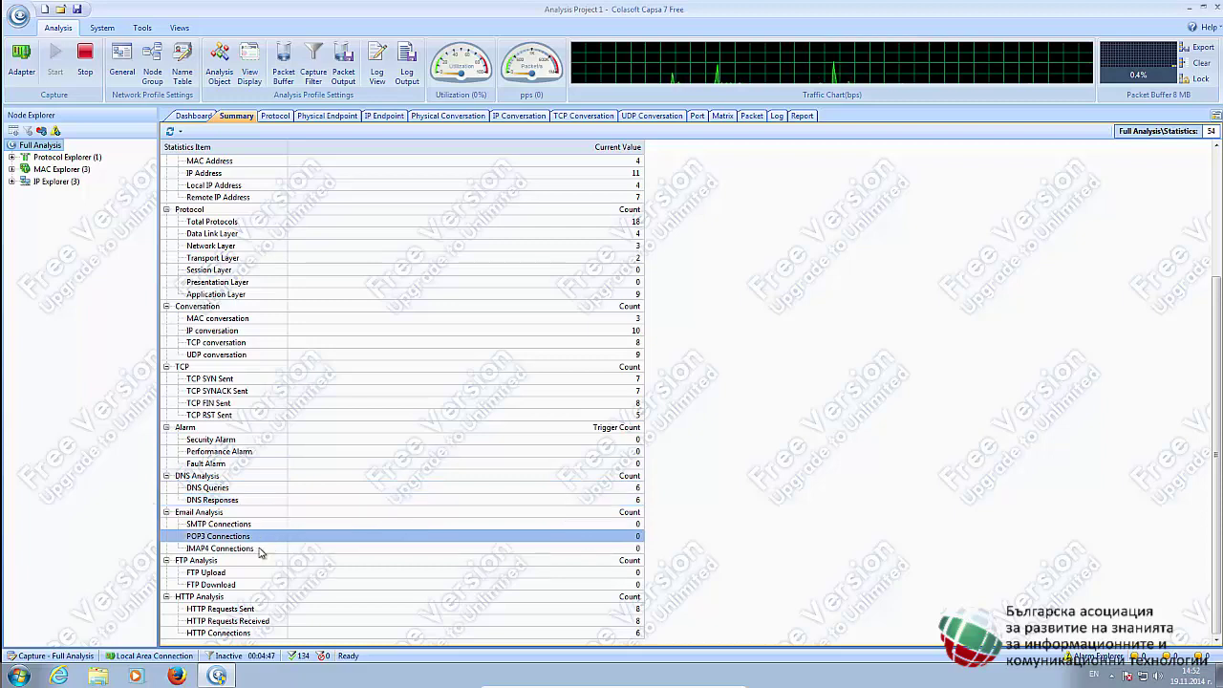
left_click(231, 602)
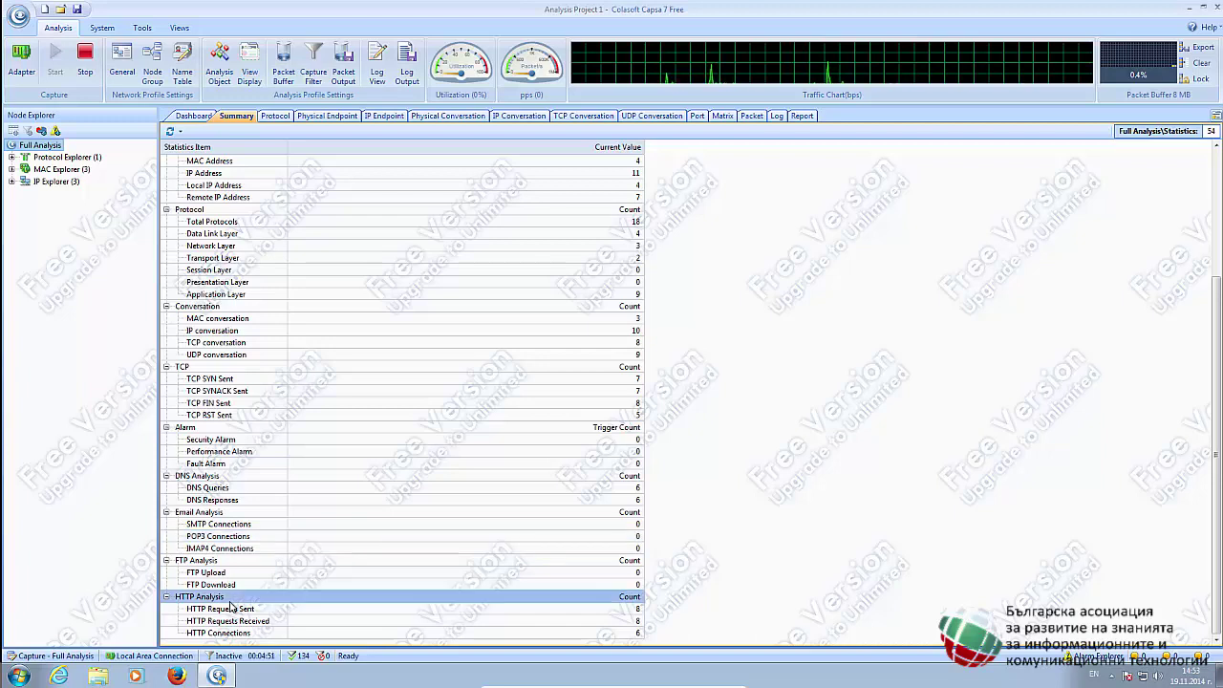
scroll(232, 604, "up", 5)
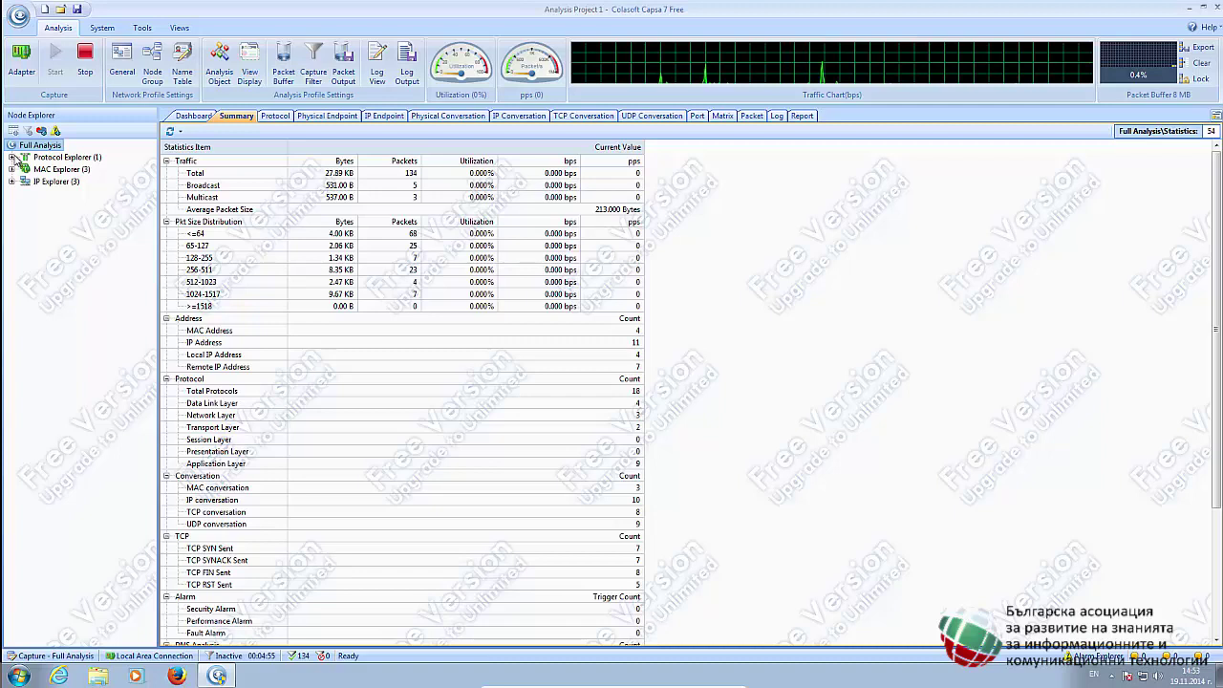
left_click(11, 157)
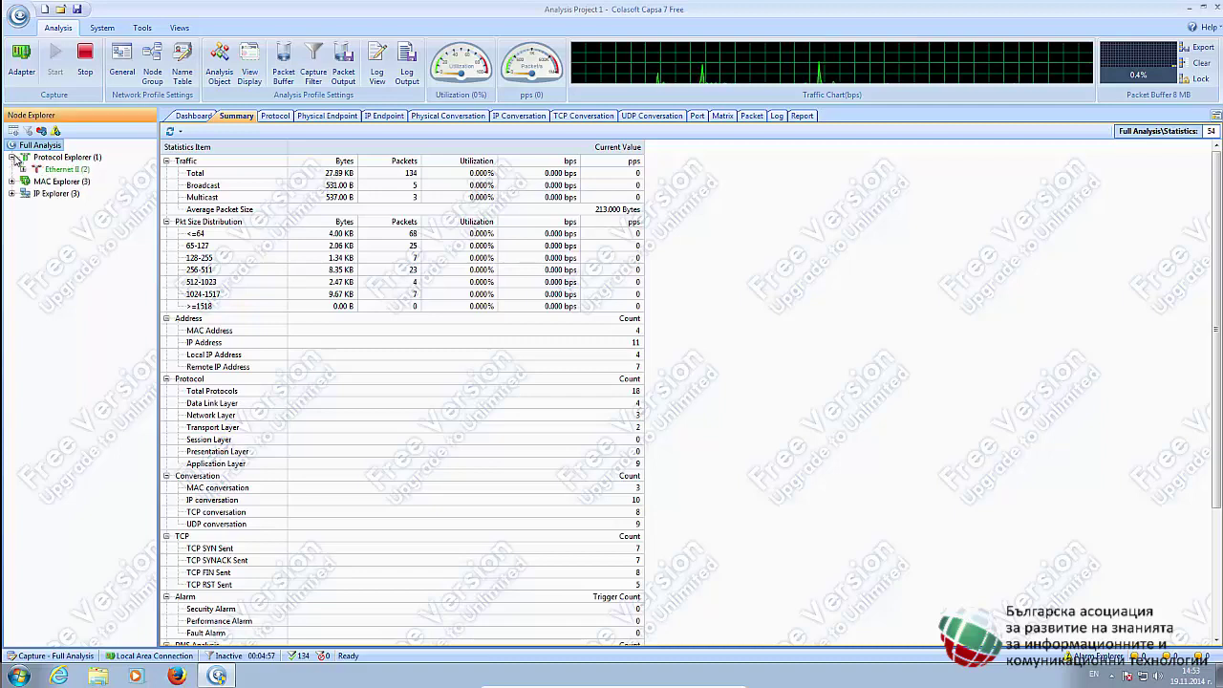
Expand the MAC and IP Explorer branches and view Ethernet II and Protocol Explorer statistics
left_click(11, 183)
left_click(11, 181)
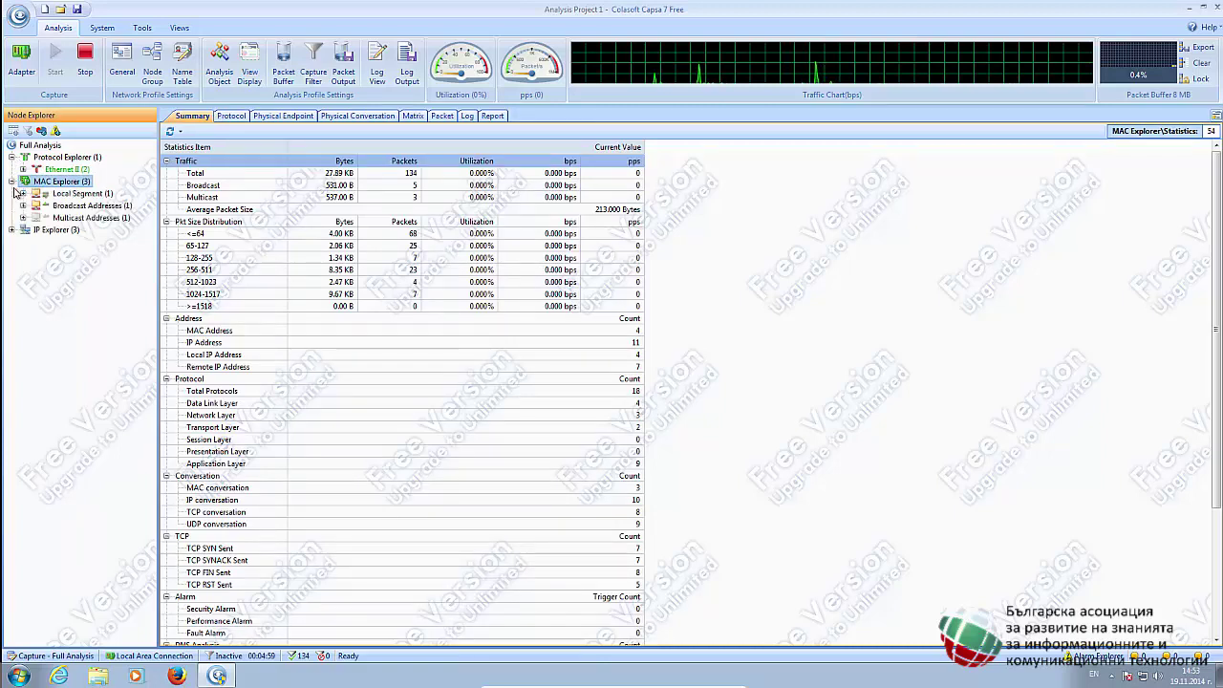
left_click(12, 230)
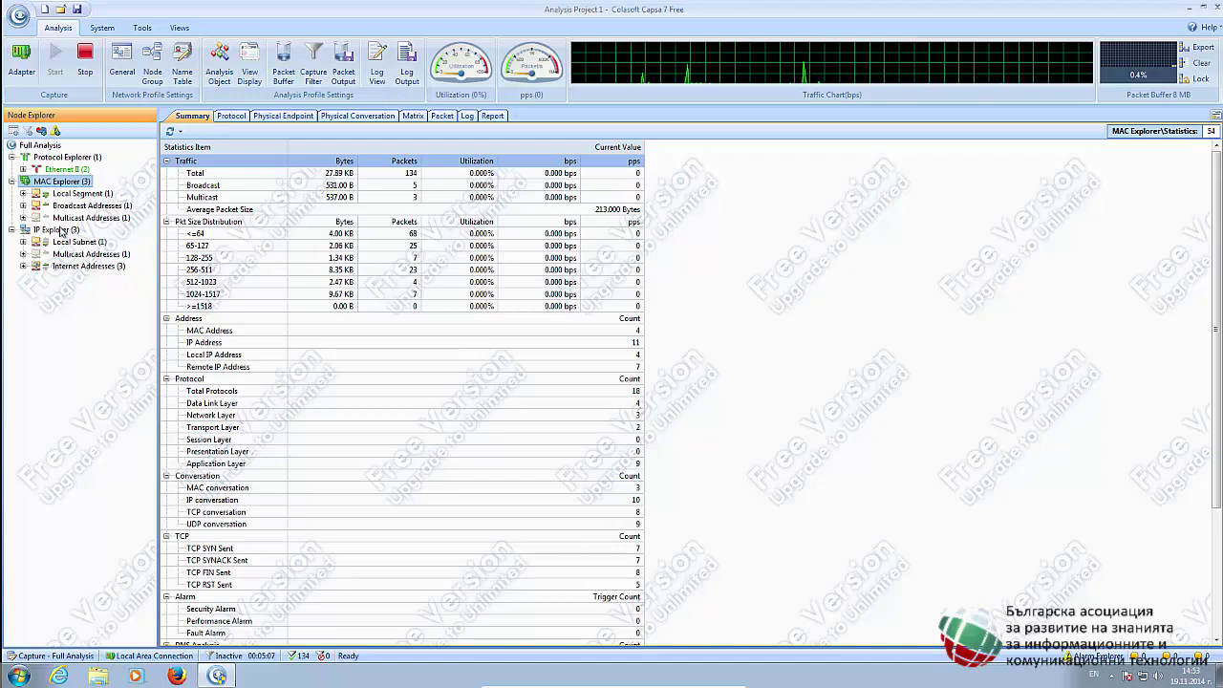
left_click(44, 168)
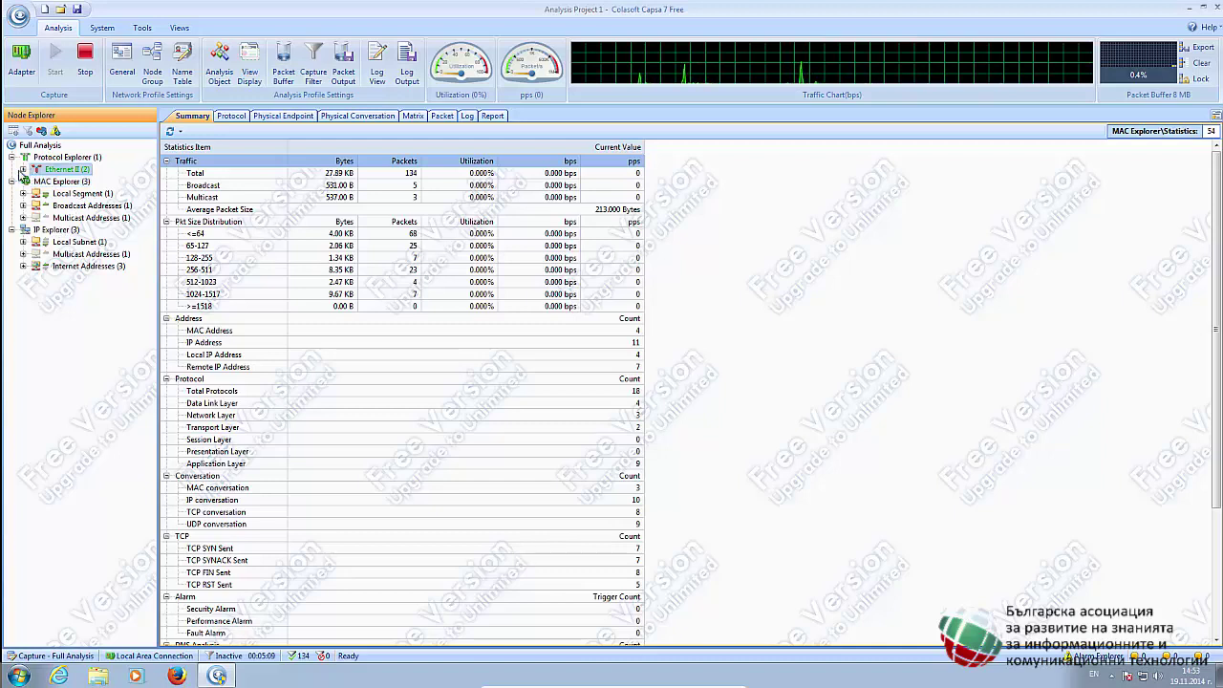
left_click(48, 157)
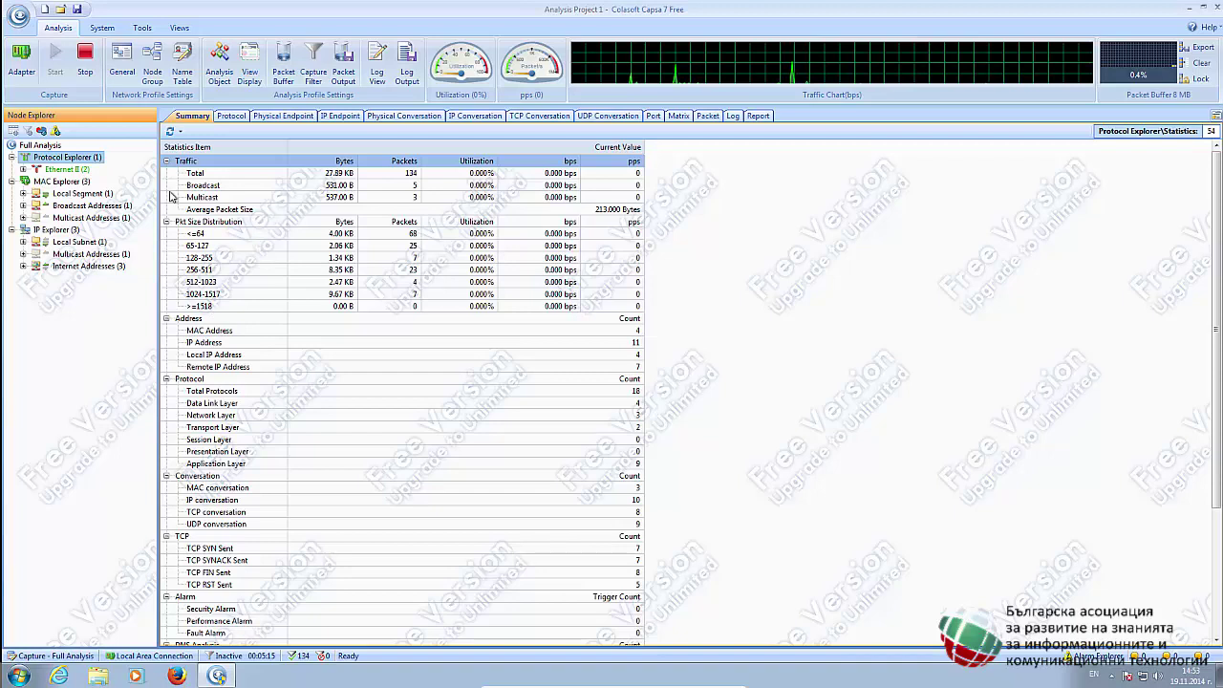
View Ethernet II, IP and ARP statistics, collapse Ethernet II, then show Local Segment statistics
left_click(65, 169)
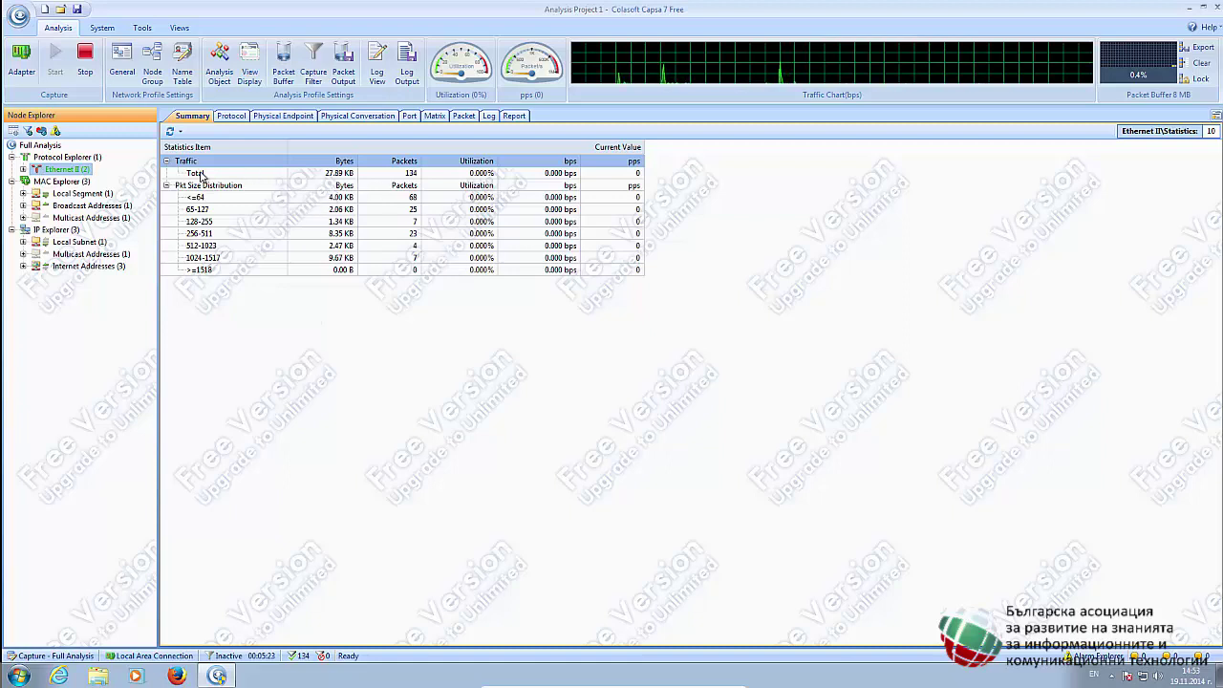
left_click(23, 169)
left_click(54, 181)
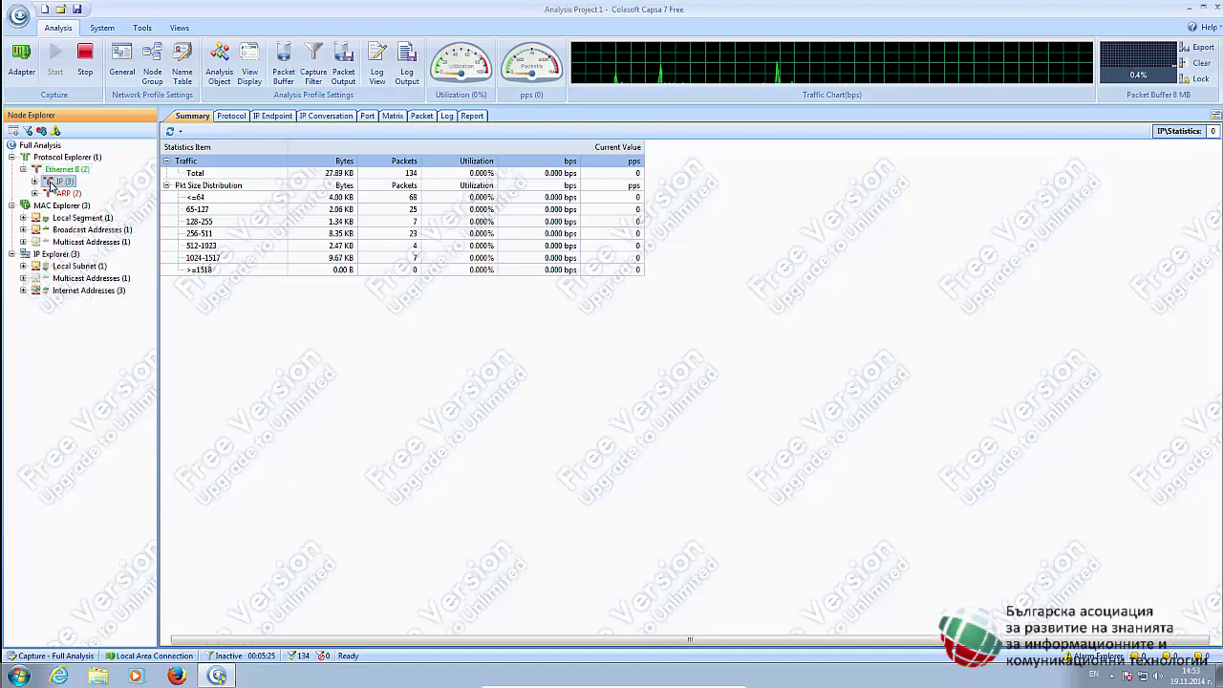
left_click(67, 193)
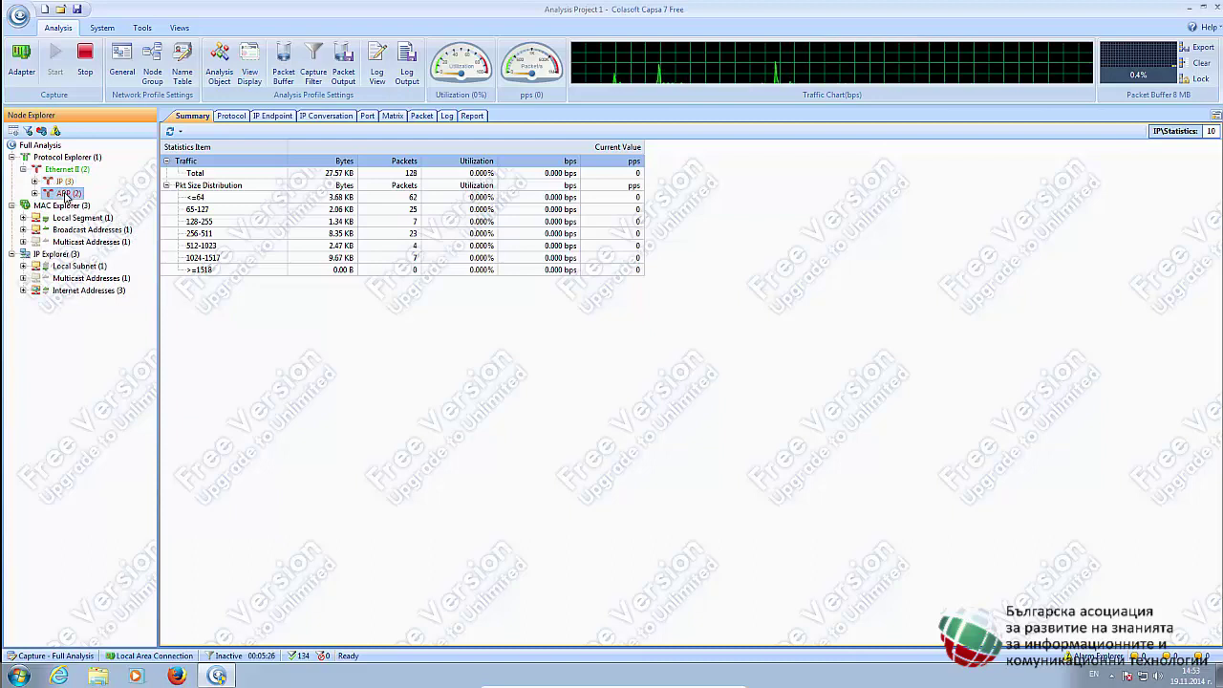
left_click(19, 170)
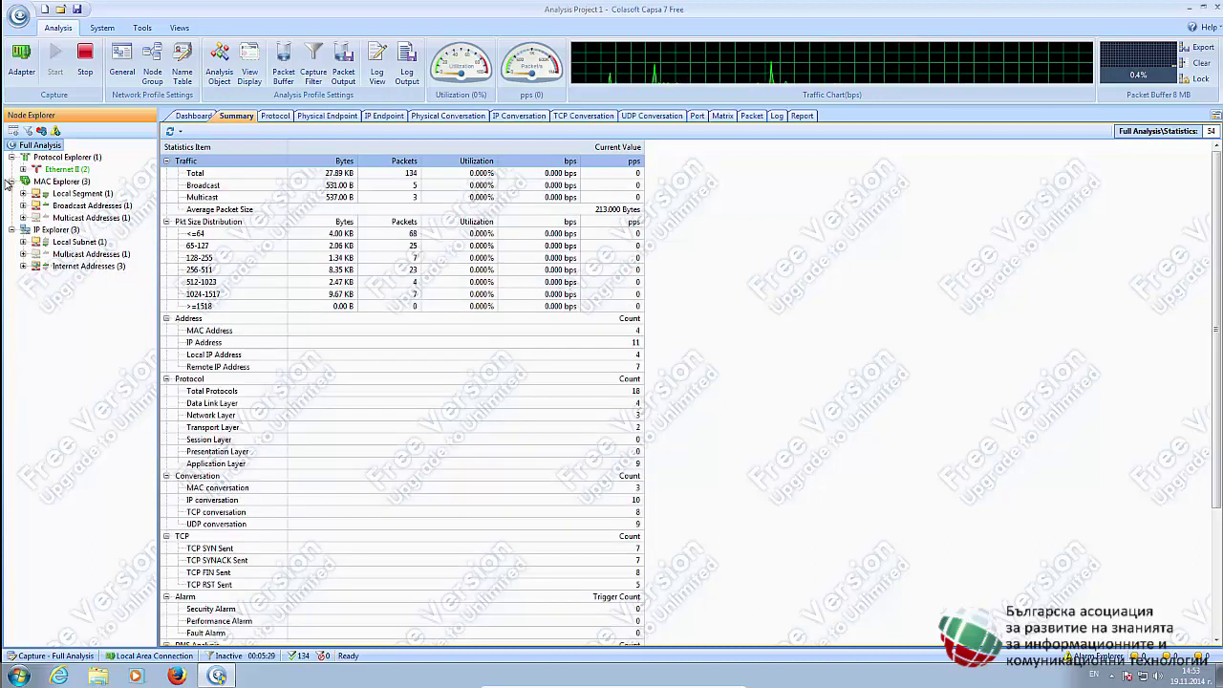
left_click(75, 194)
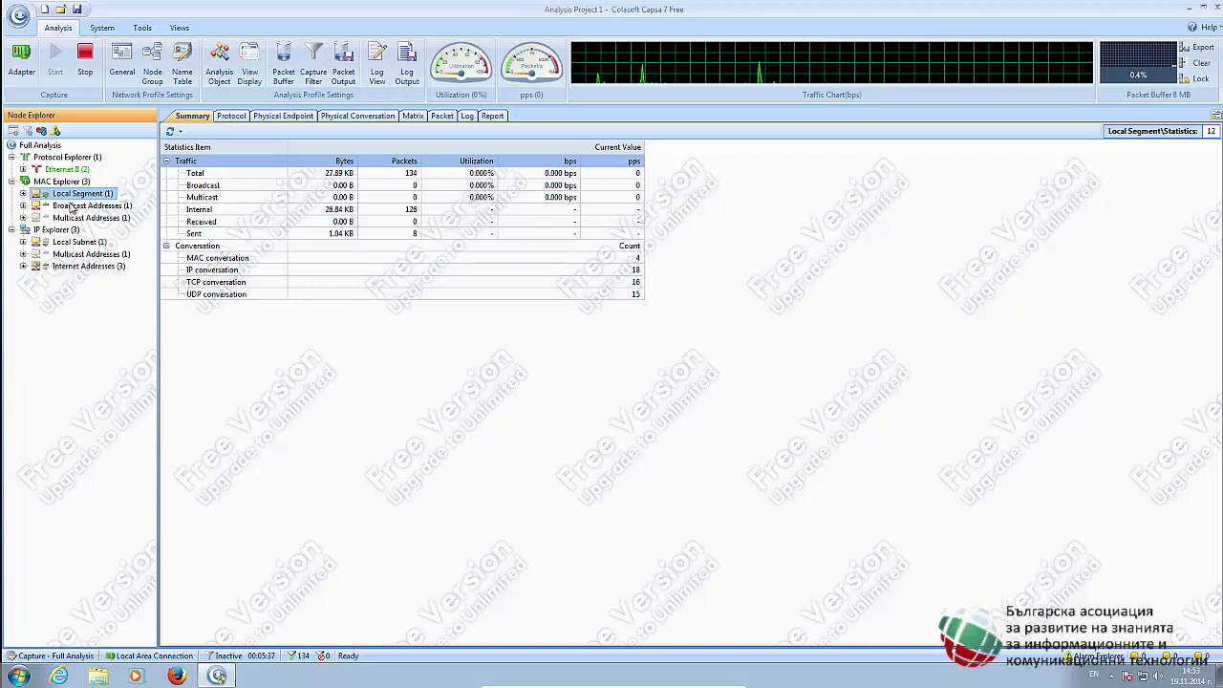
Check Broadcast, MAC Multicast and Local Subnet nodes, then list IP Multicast protocols with IP endpoints
left_click(73, 206)
left_click(76, 219)
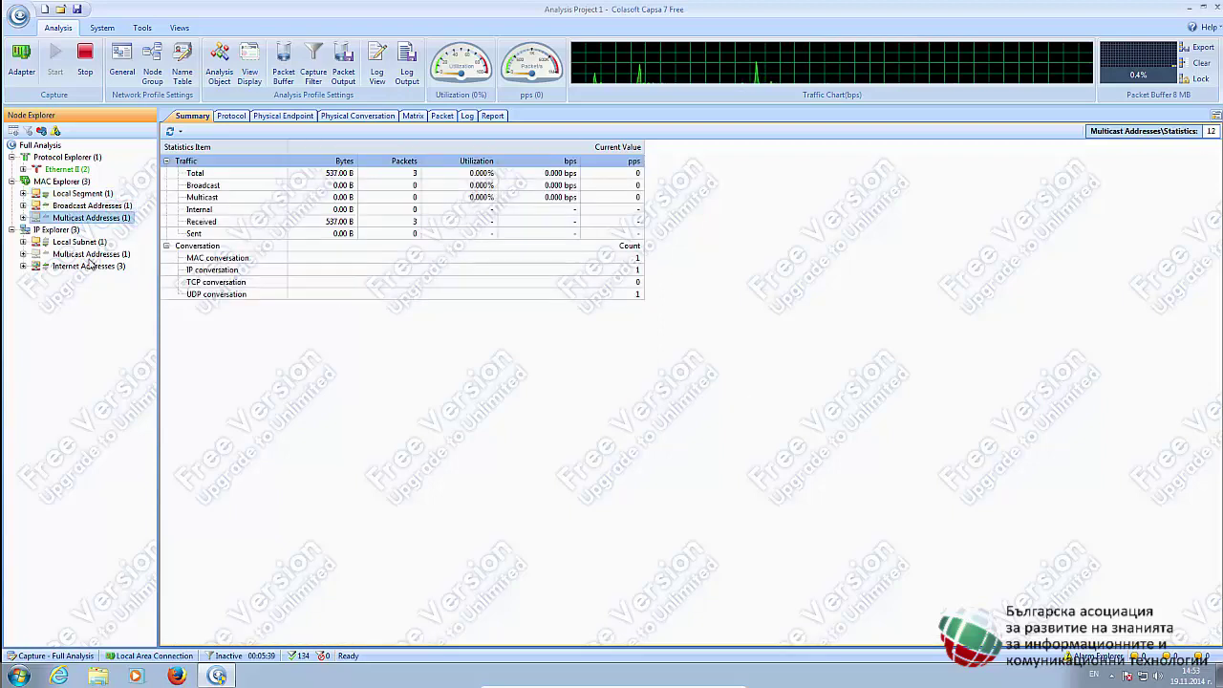
left_click(87, 245)
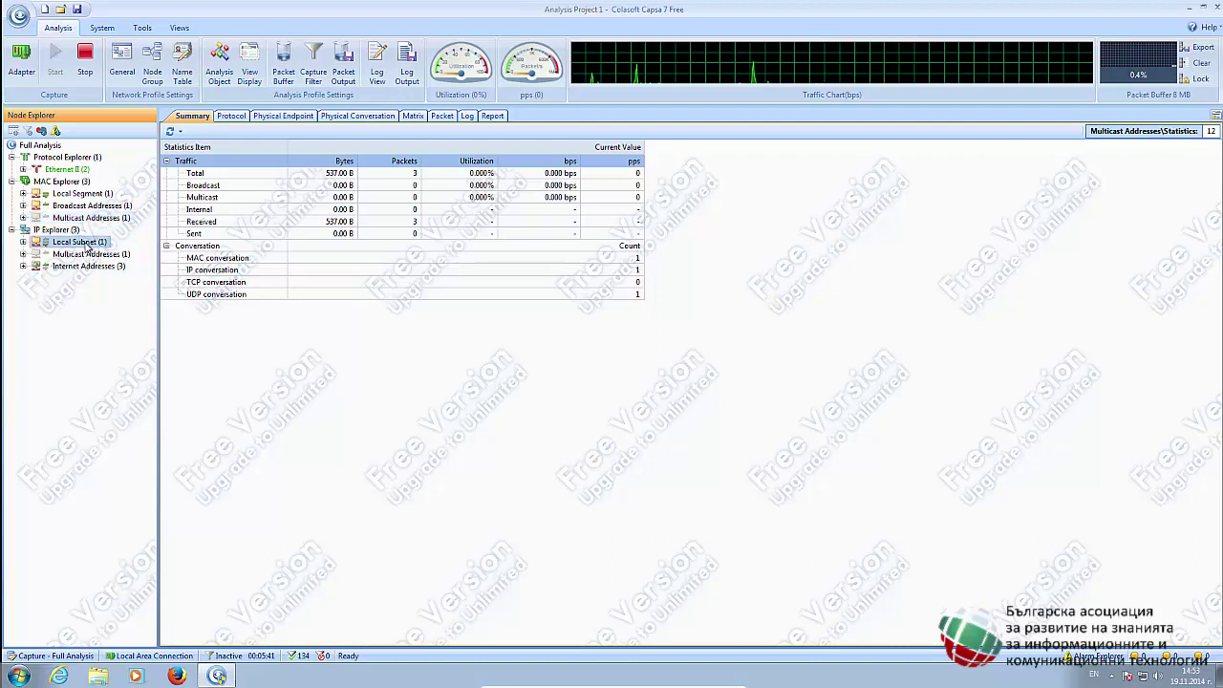
left_click(93, 255)
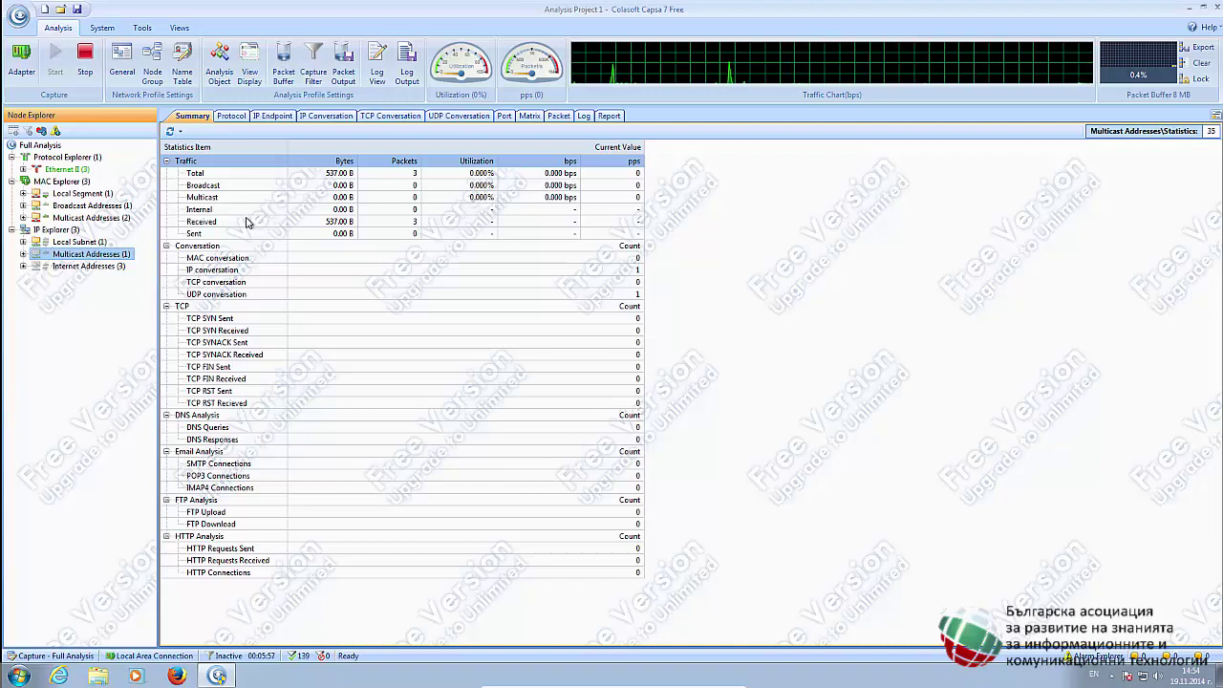
left_click(229, 115)
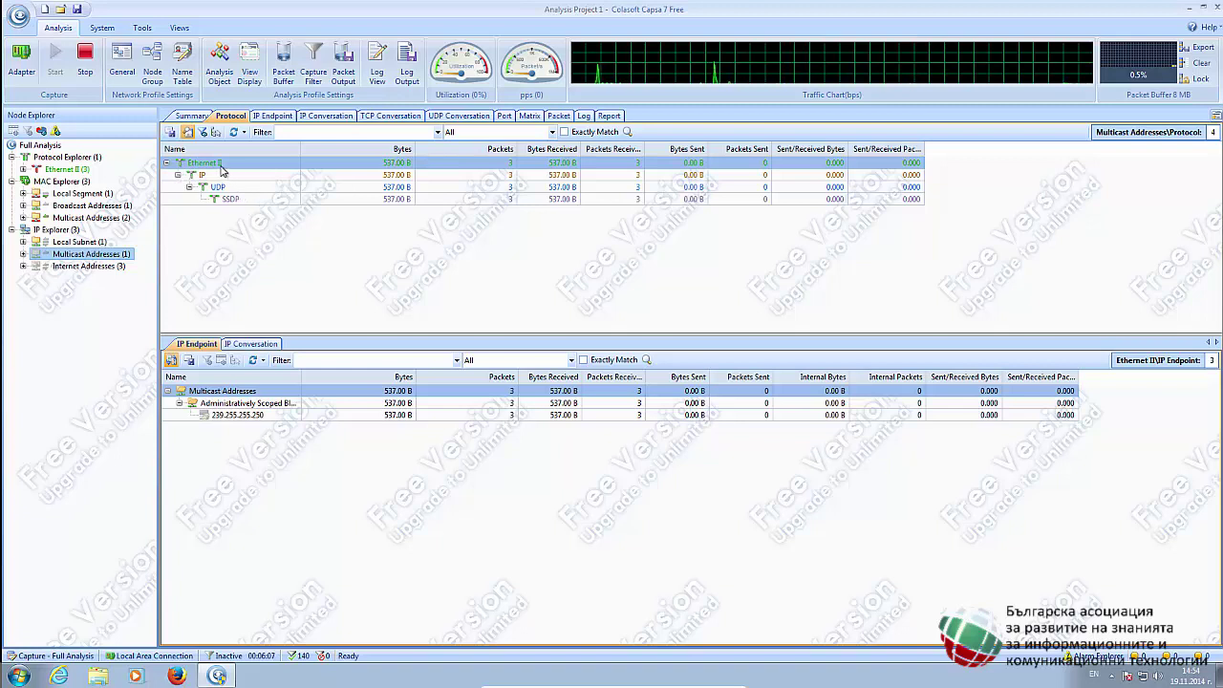
left_click(197, 177)
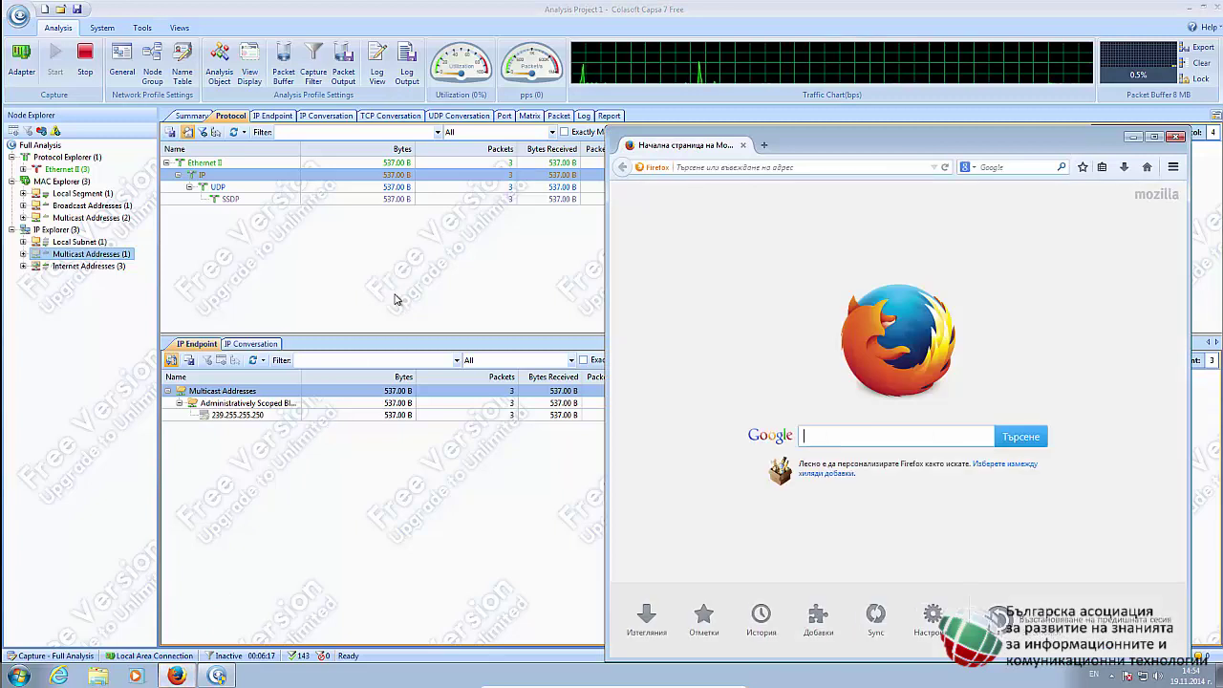
Load dir.bg in Firefox, minimize it, and show Capsa's Full Analysis protocol data
left_click(722, 169)
type("eir")
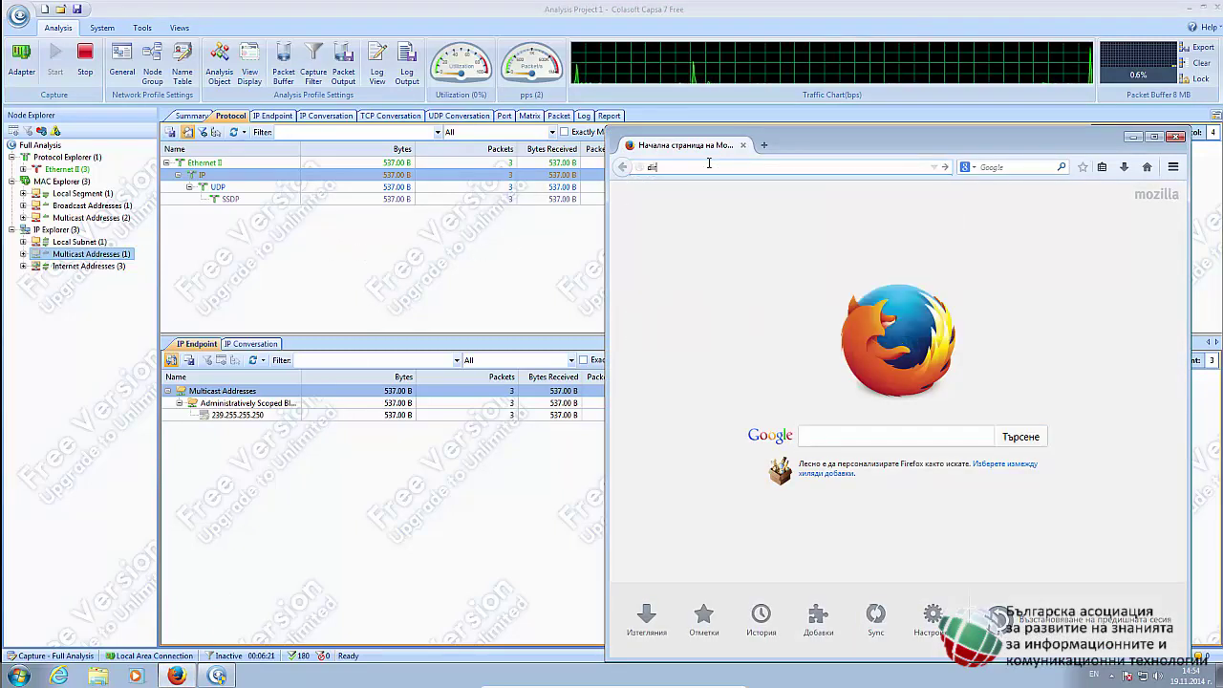
type(".bg")
key("Return")
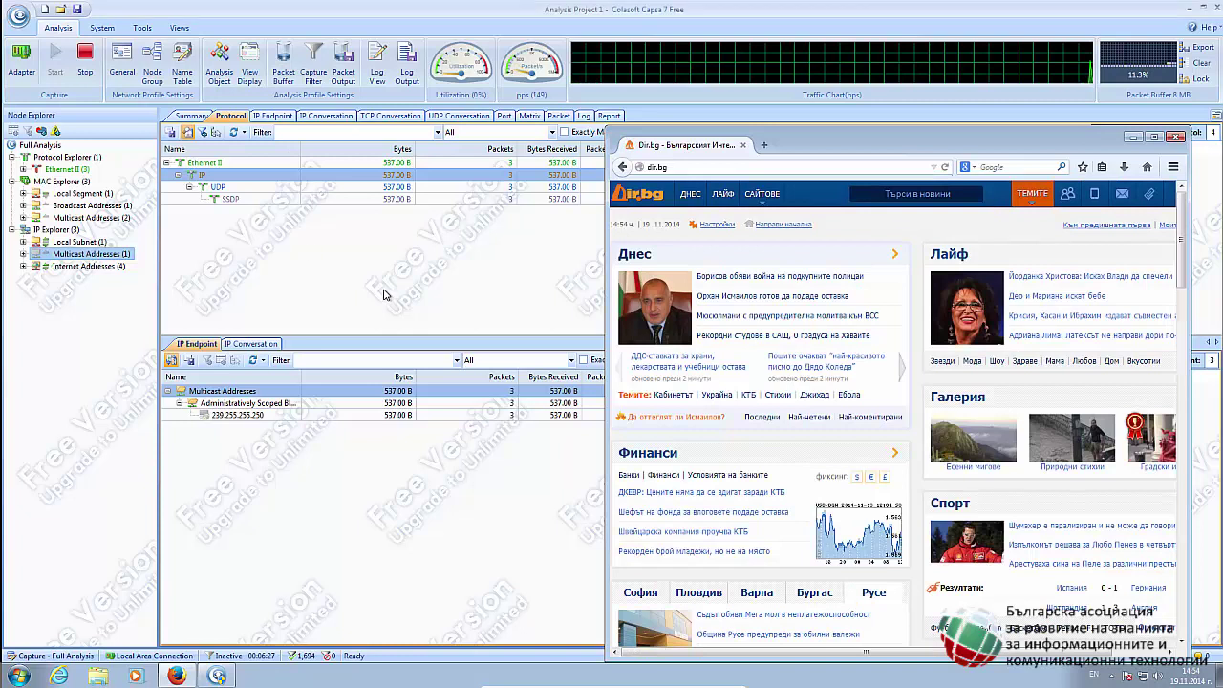
left_click(346, 247)
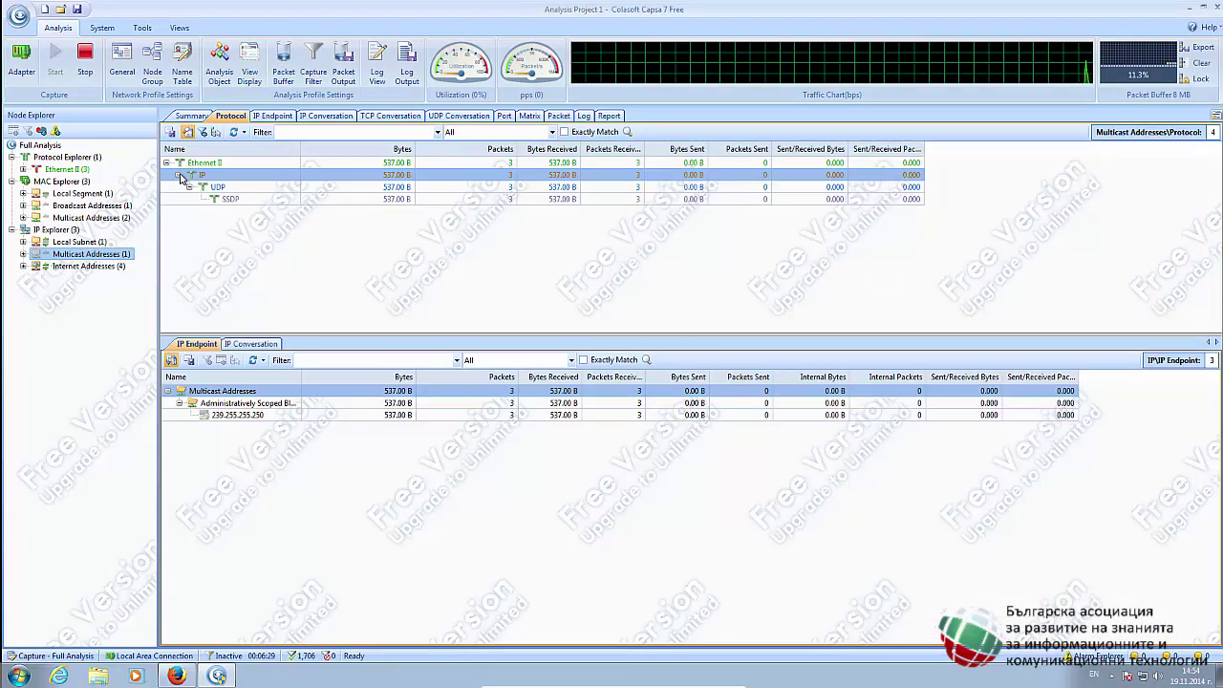
left_click(42, 145)
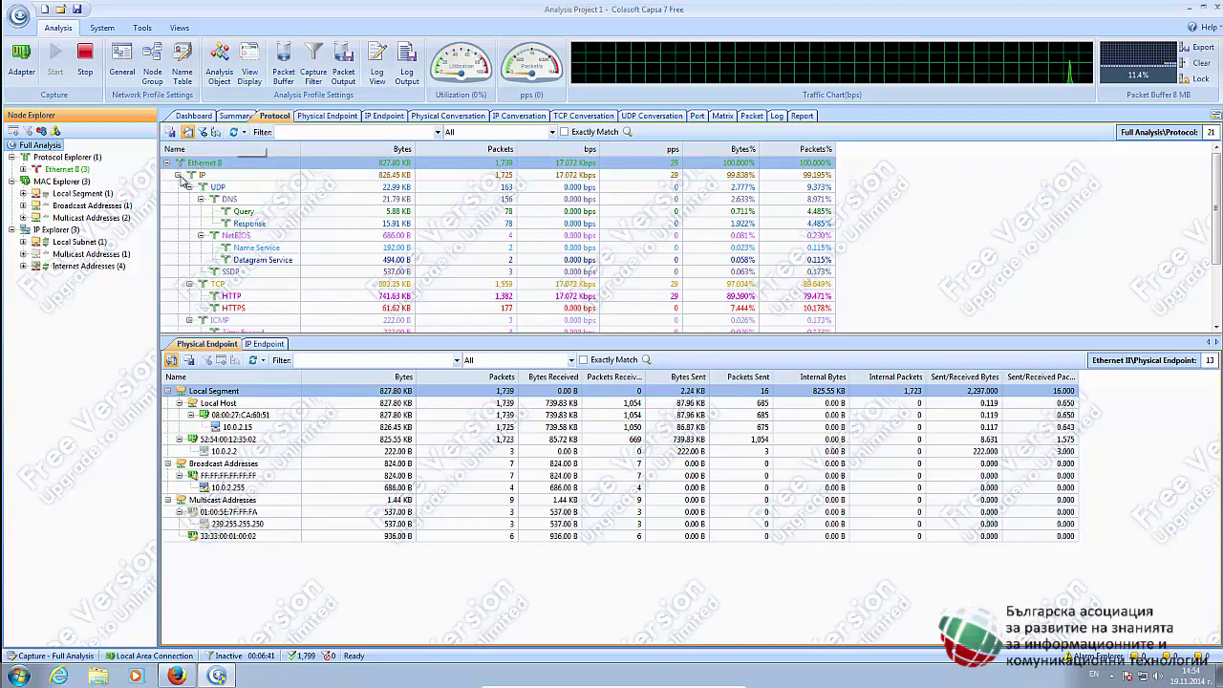
Collapse the UDP, TCP, ARP, IPv6 and IP branches in the protocol tree, then re-expand IP
left_click(189, 186)
left_click(189, 199)
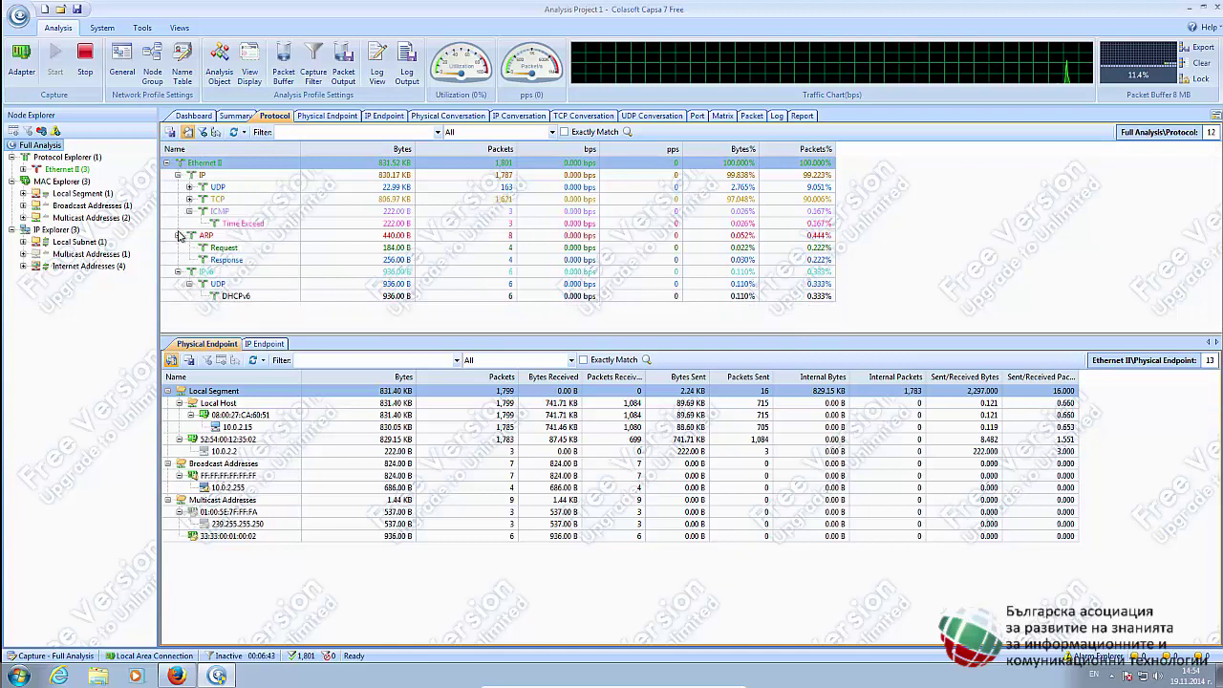
left_click(179, 235)
left_click(178, 271)
left_click(178, 235)
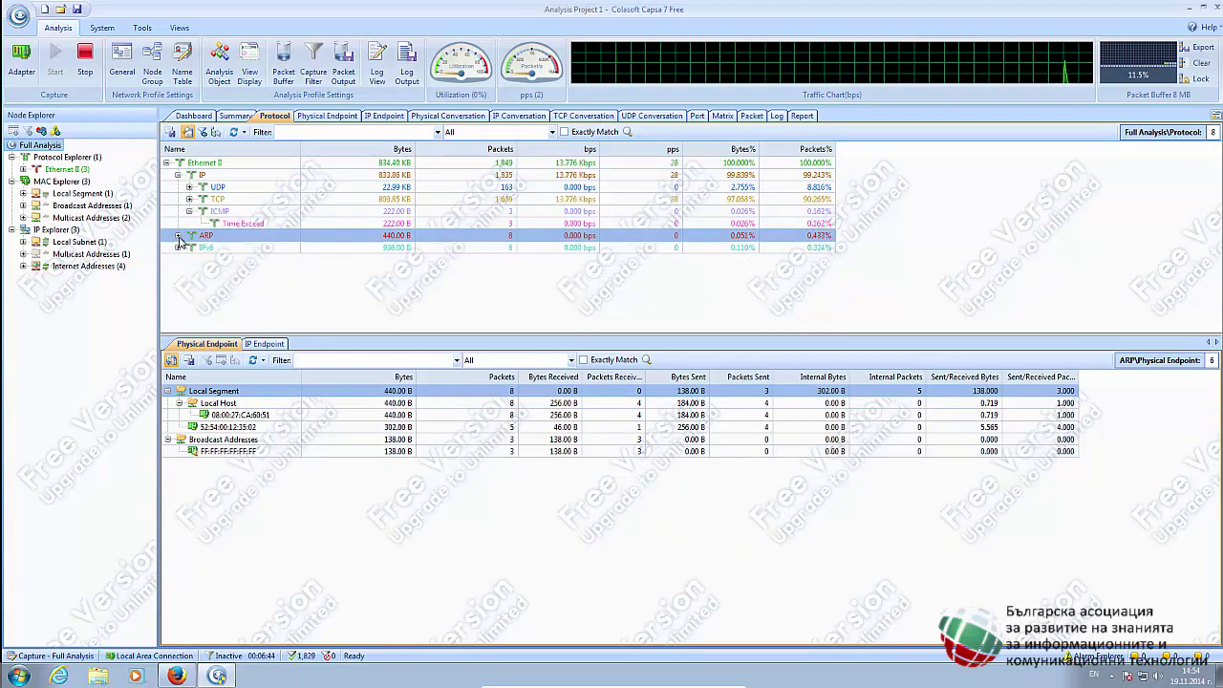
left_click(178, 176)
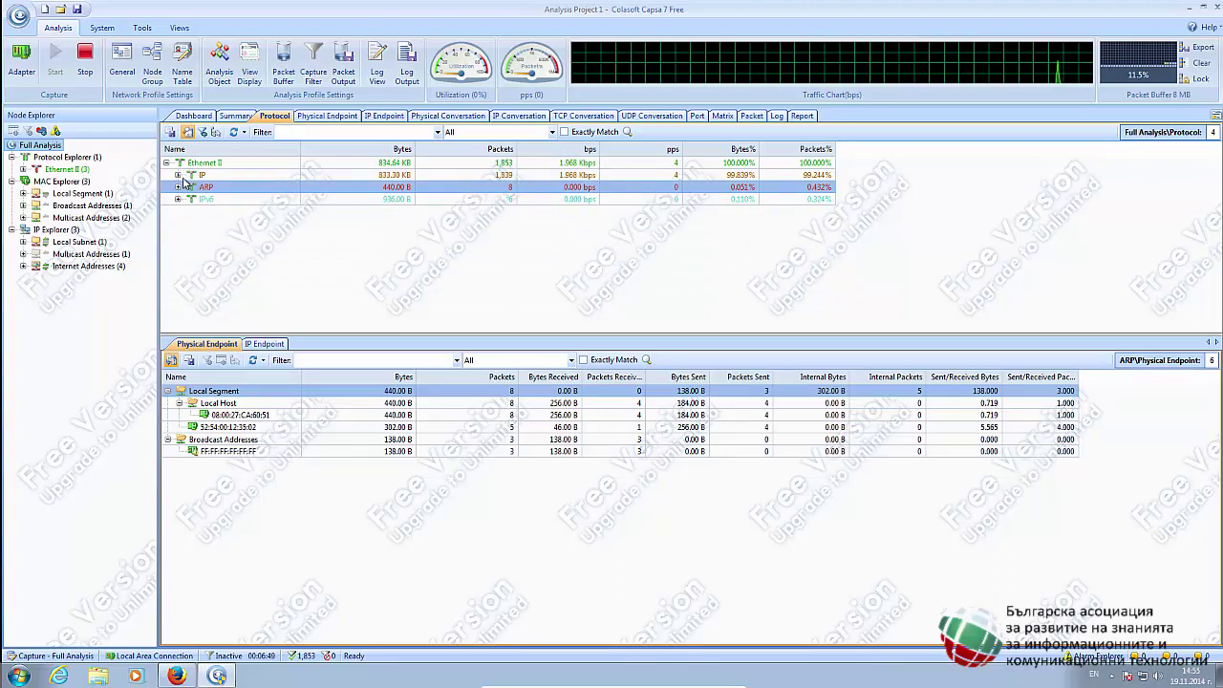
left_click(178, 176)
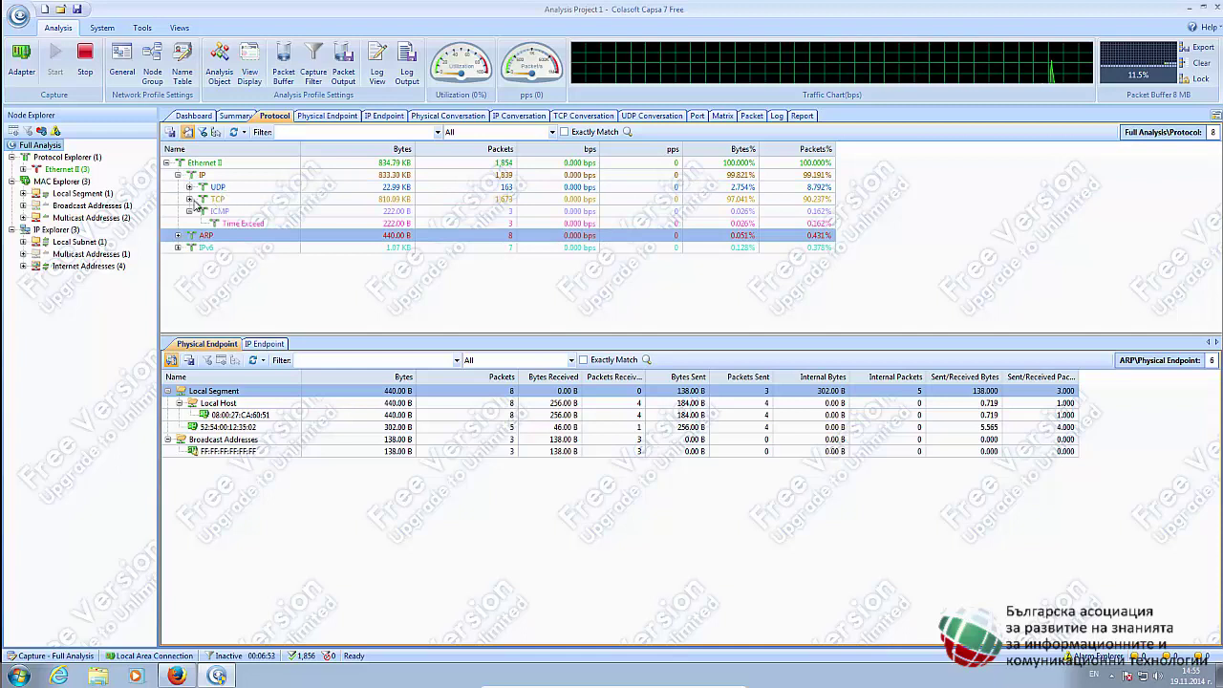
Select HTTP, list its traffic by IP endpoint, and inspect the Bulgaria group
left_click(189, 199)
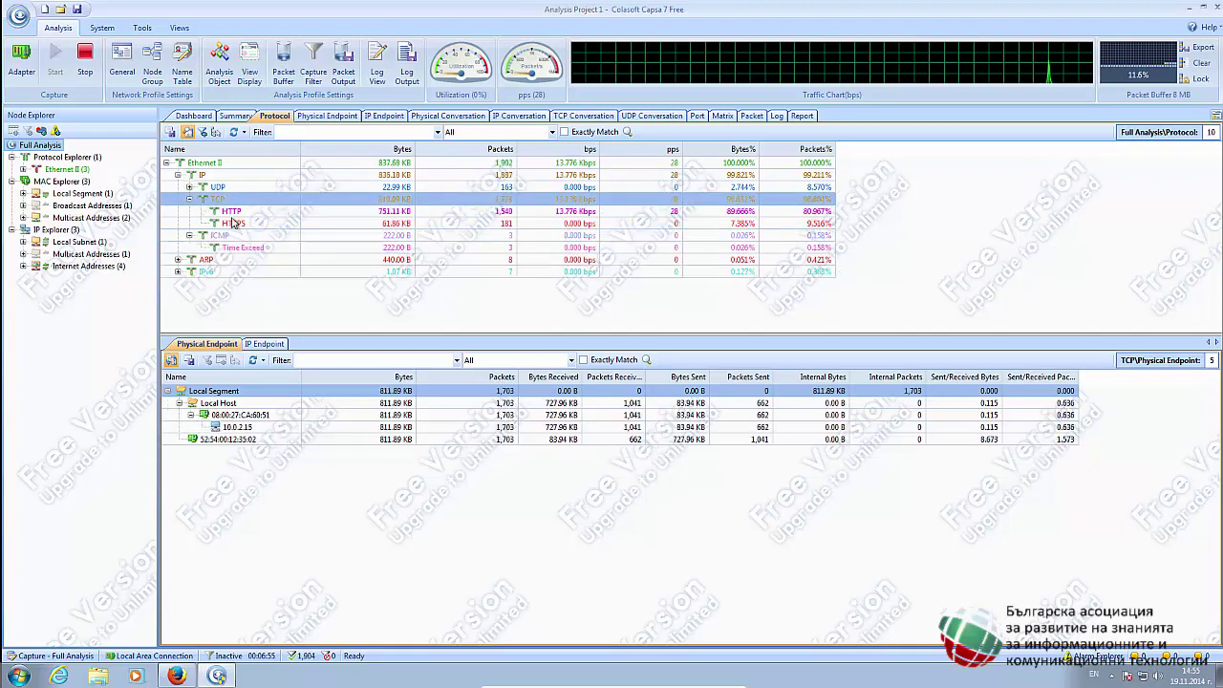
left_click(189, 187)
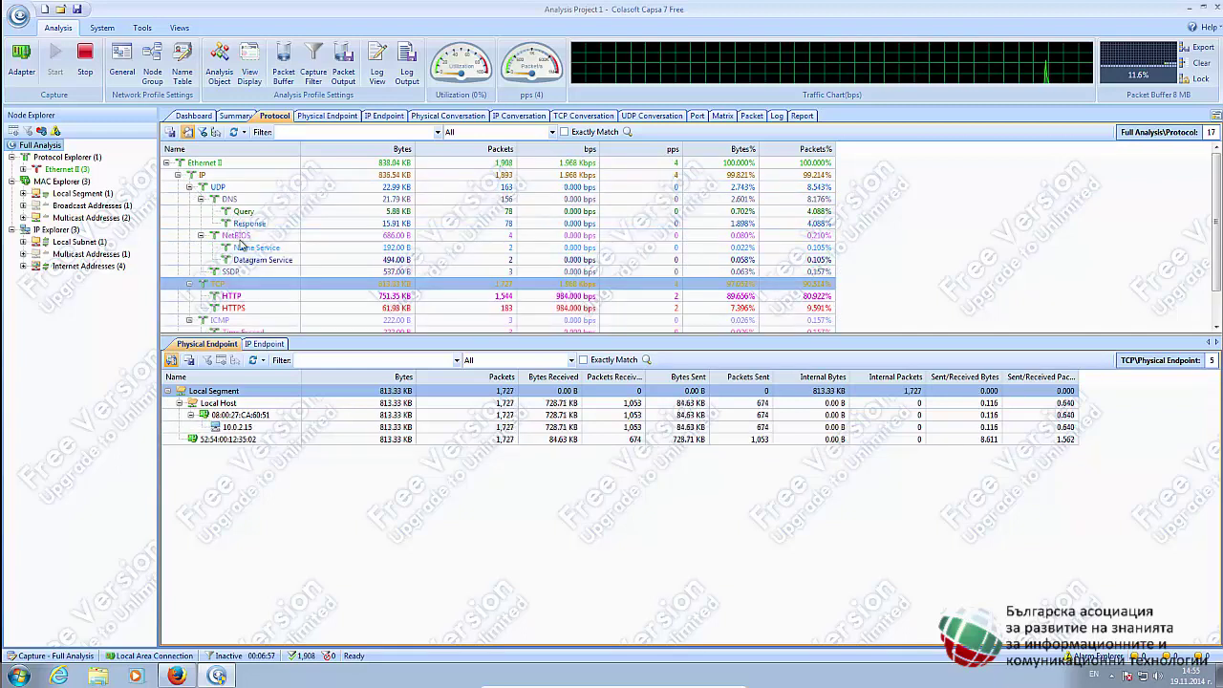
left_click(233, 296)
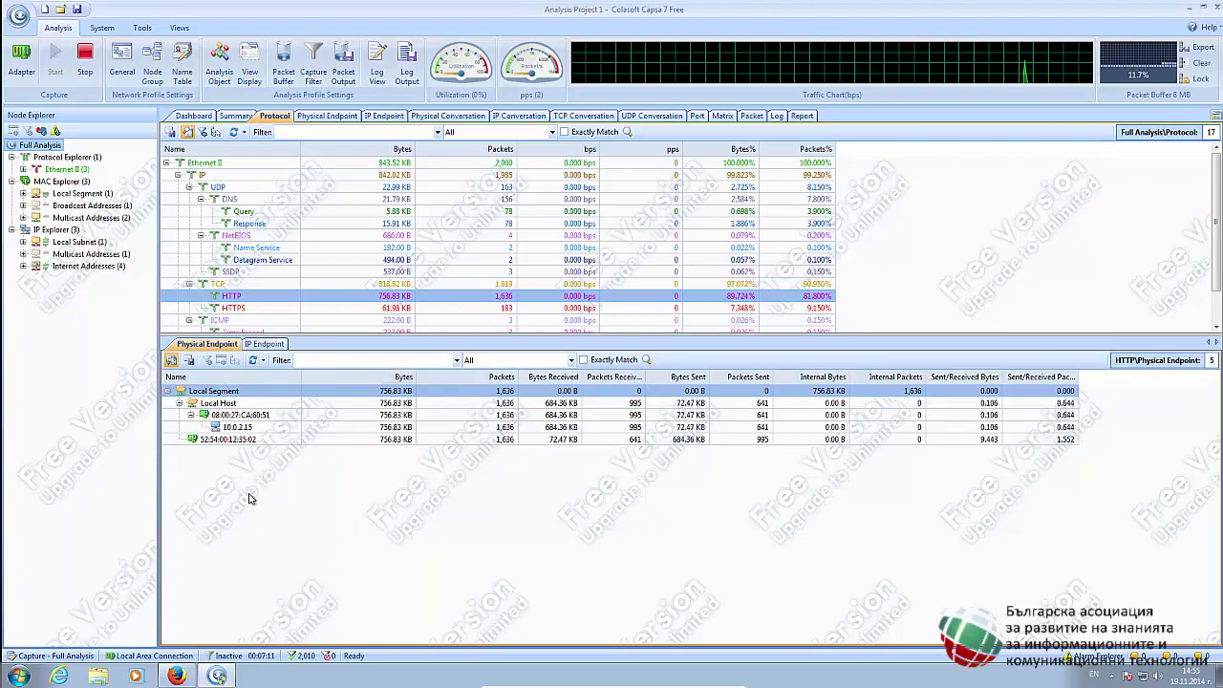
left_click(204, 418)
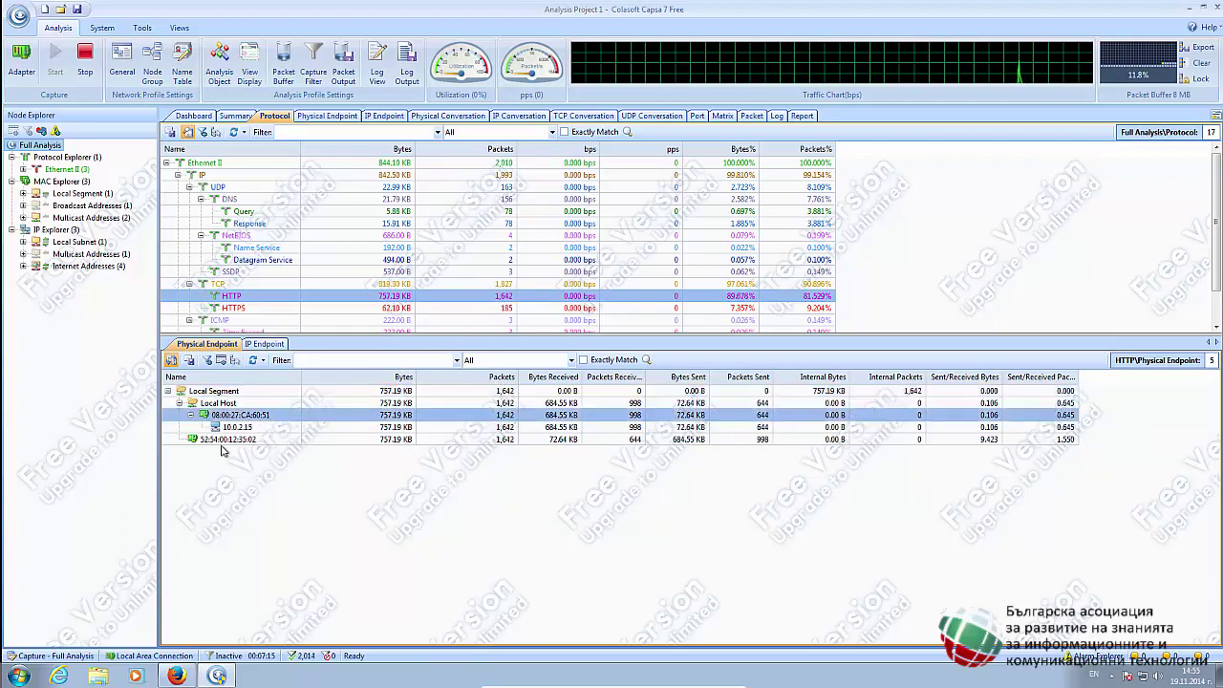
left_click(264, 346)
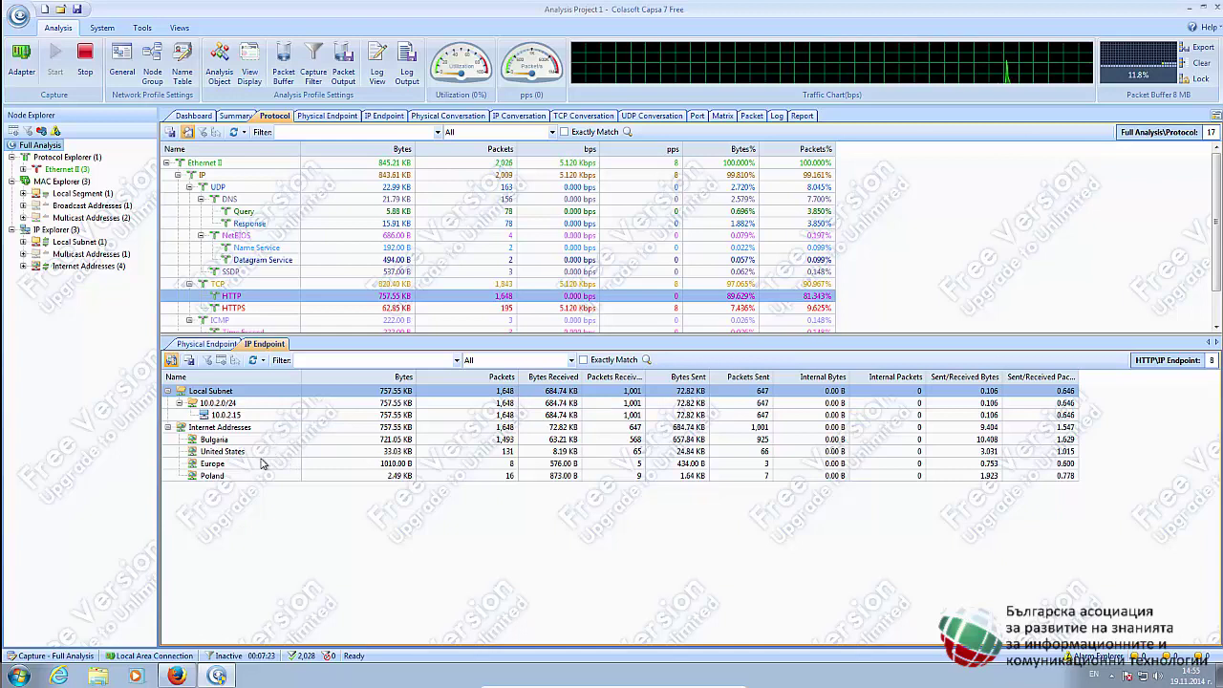
left_click(229, 439)
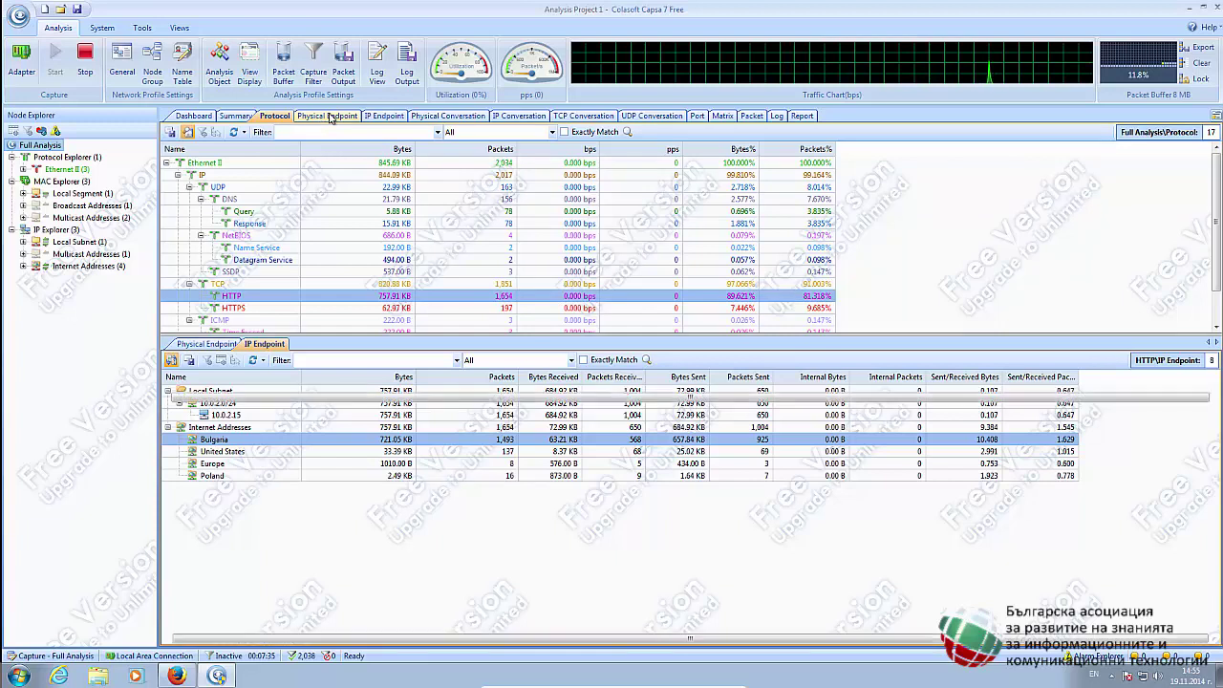
In Physical Endpoint view, show the conversation of 52:54:00:12:35:02 and expand its IP addresses
left_click(329, 117)
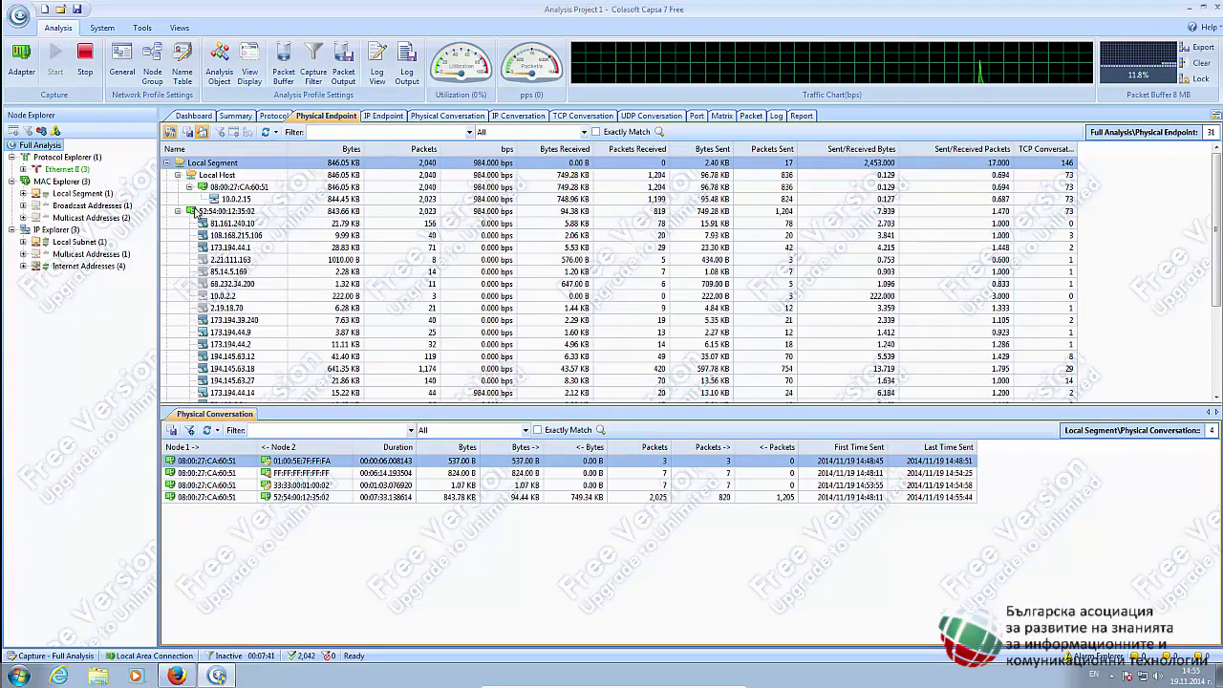
left_click(178, 210)
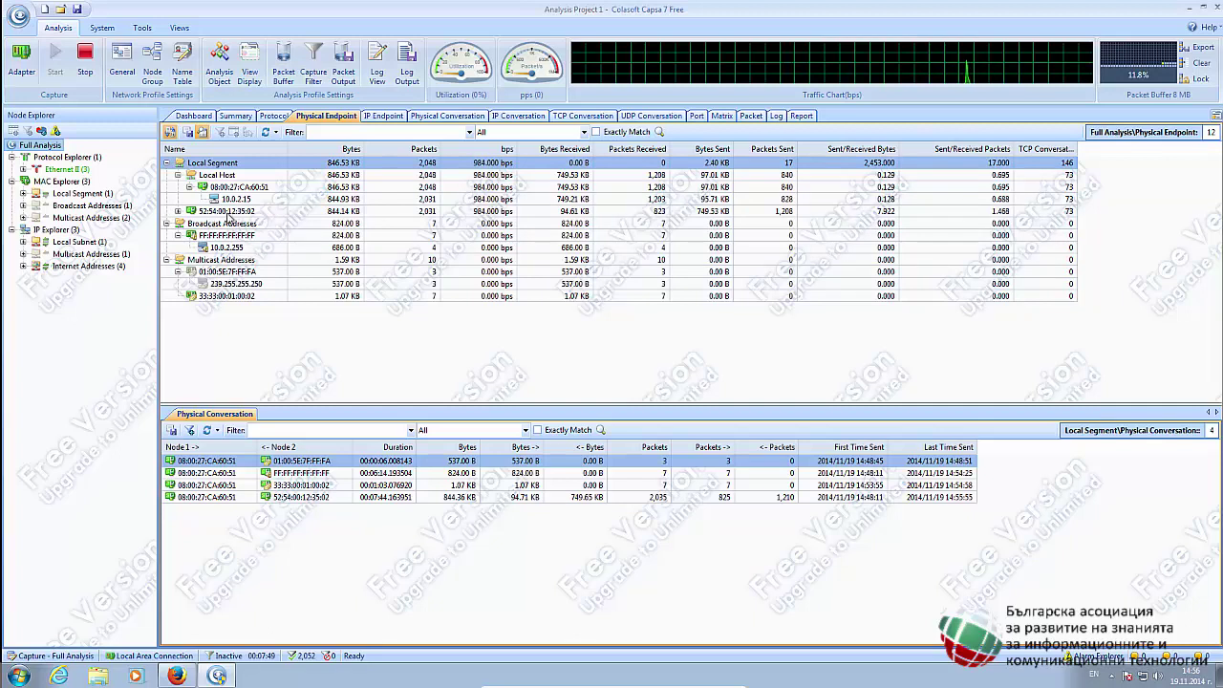
left_click(248, 212)
left_click(179, 212)
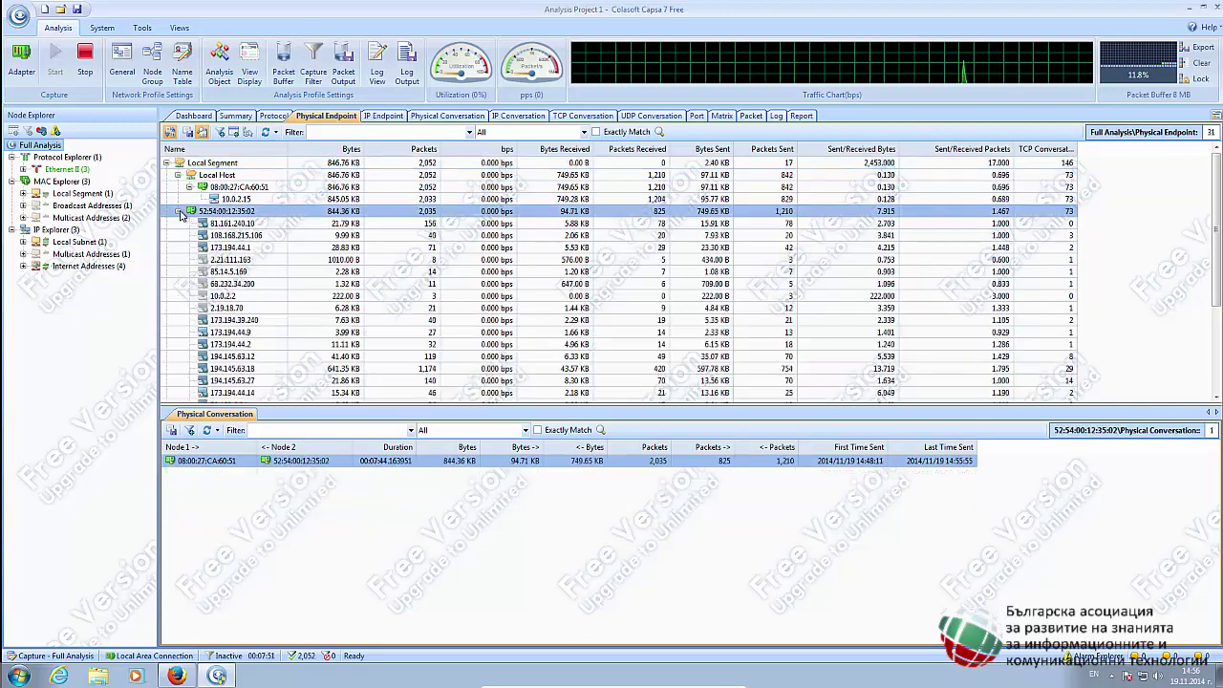
Review conversations for 81.161.240.10 and Broadcast Addresses, then return to IP Endpoint view
left_click(242, 224)
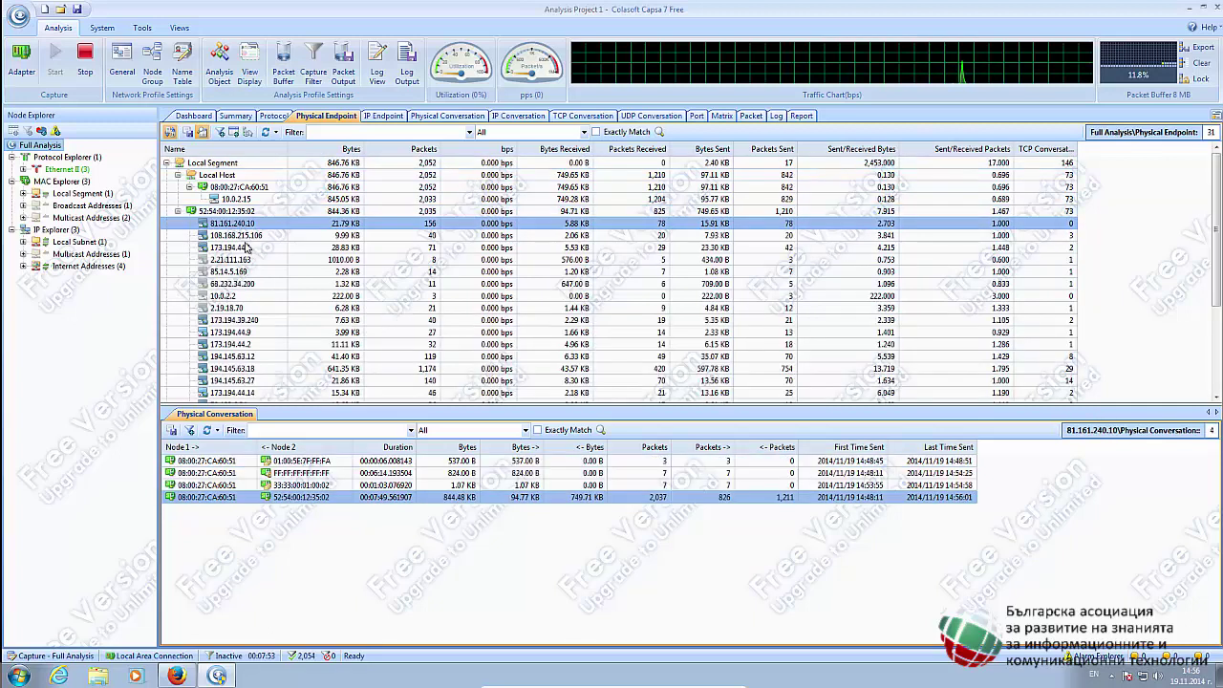
scroll(269, 299, "down", 1)
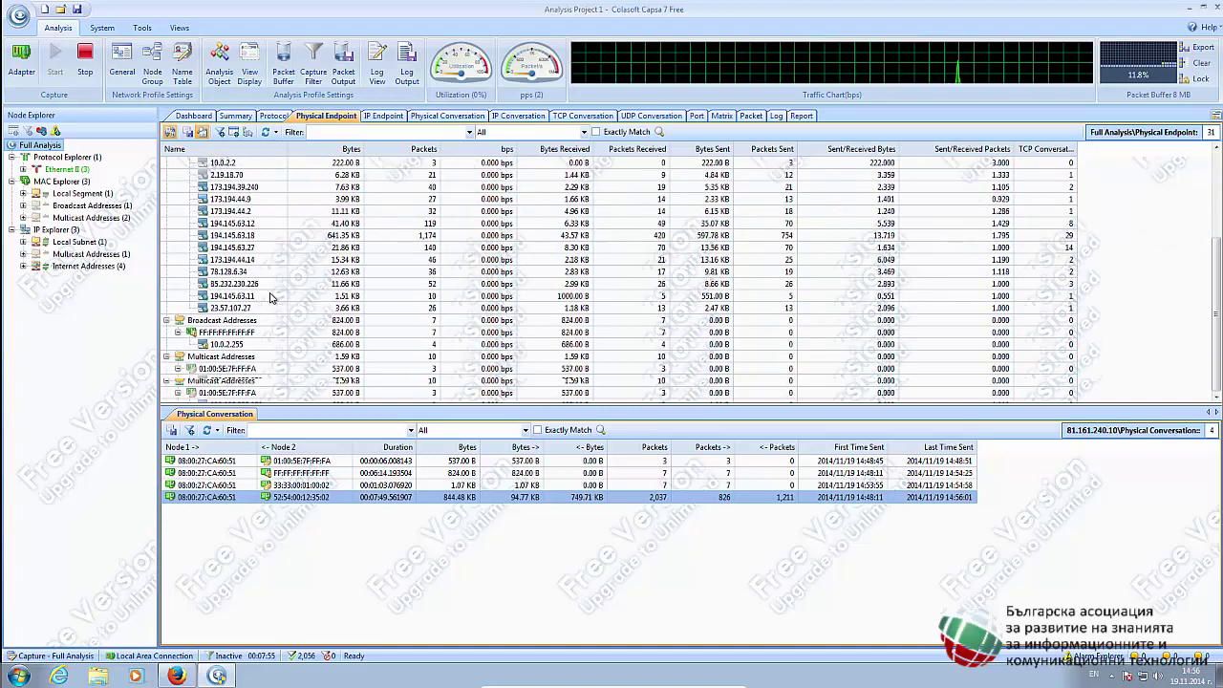
scroll(276, 303, "up", 1)
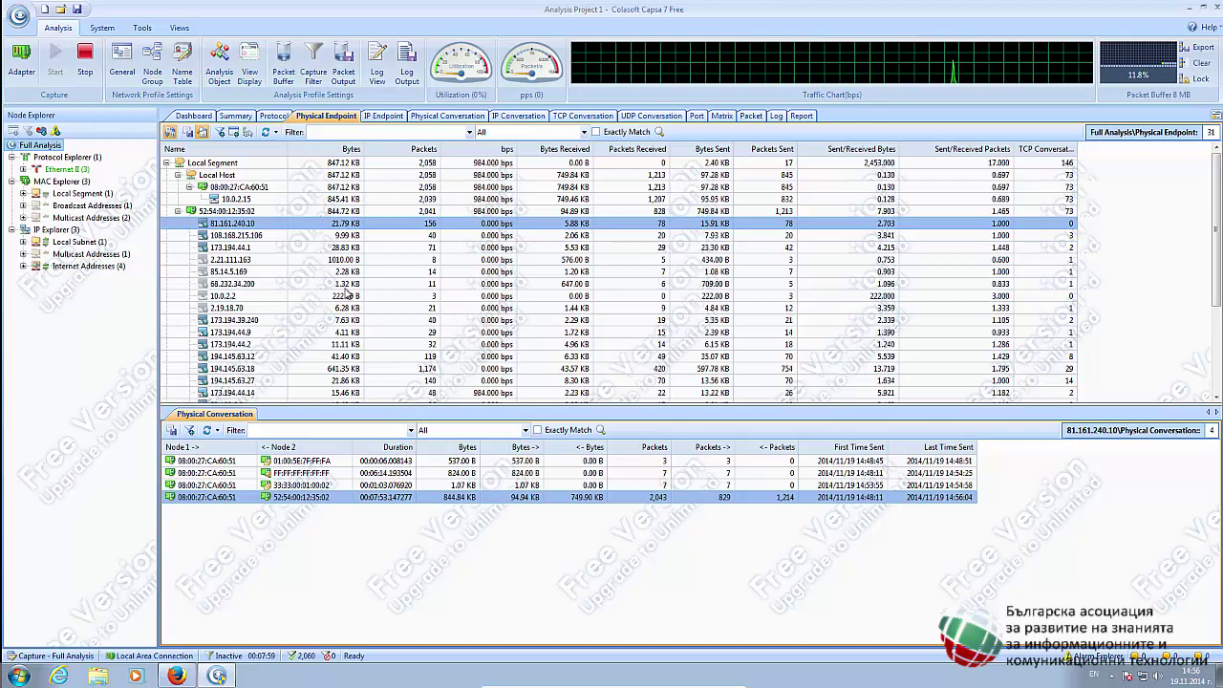
scroll(363, 304, "down", 4)
left_click(212, 323)
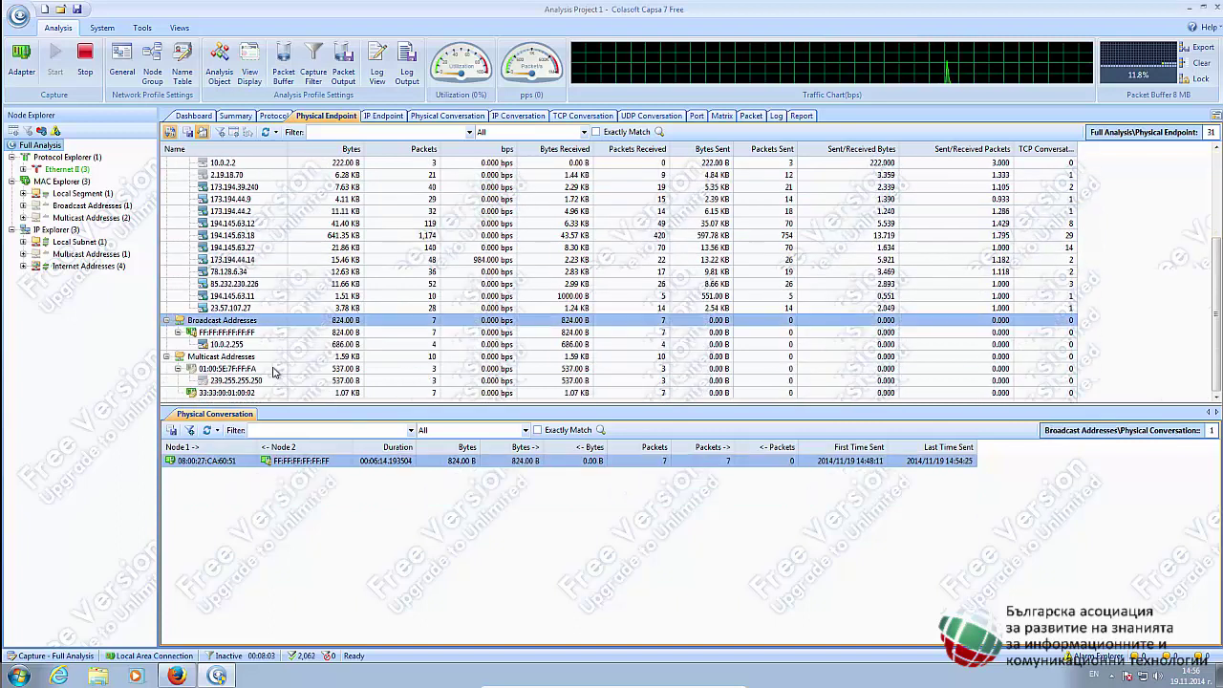
scroll(296, 387, "up", 4)
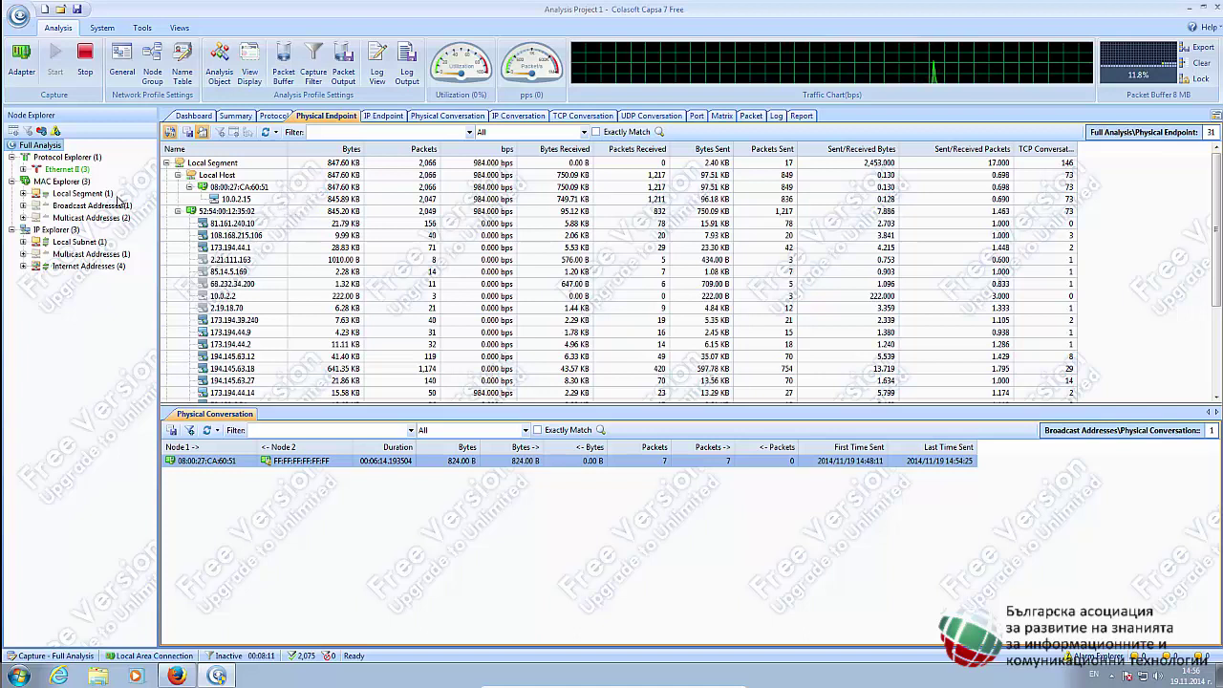
left_click(378, 117)
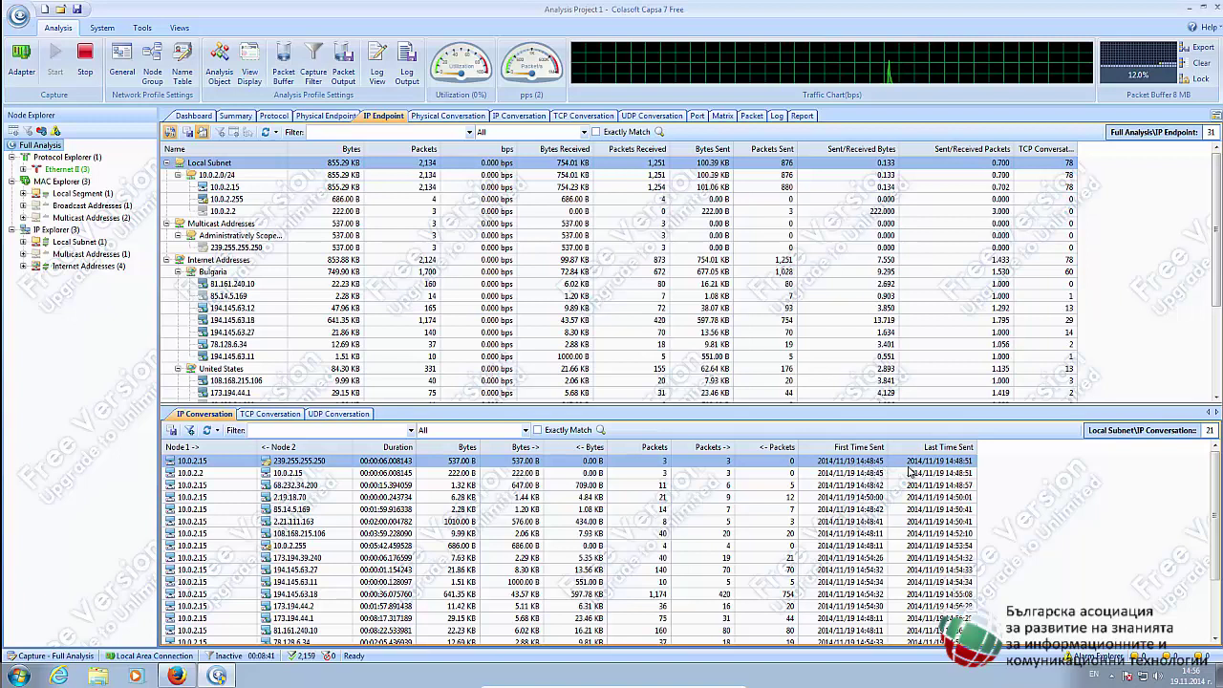
Step through the TCP, UDP and IP conversation lists, ending on the Physical Conversation list
left_click(287, 415)
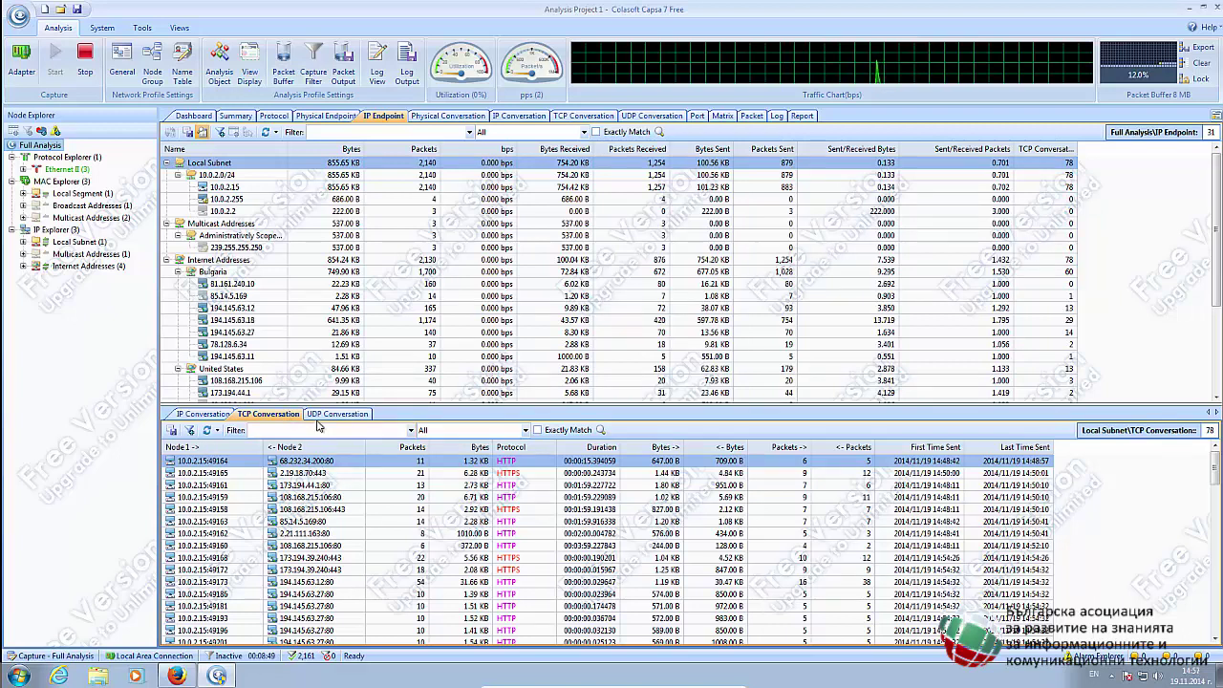
left_click(323, 417)
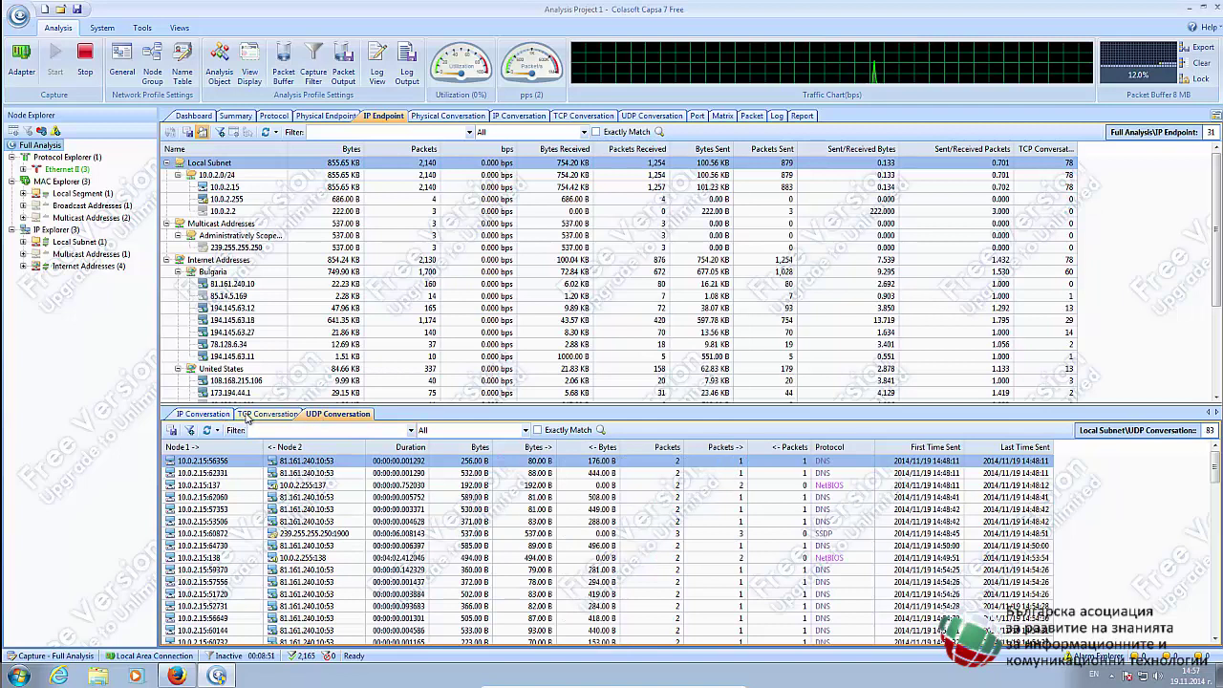
left_click(248, 417)
left_click(215, 418)
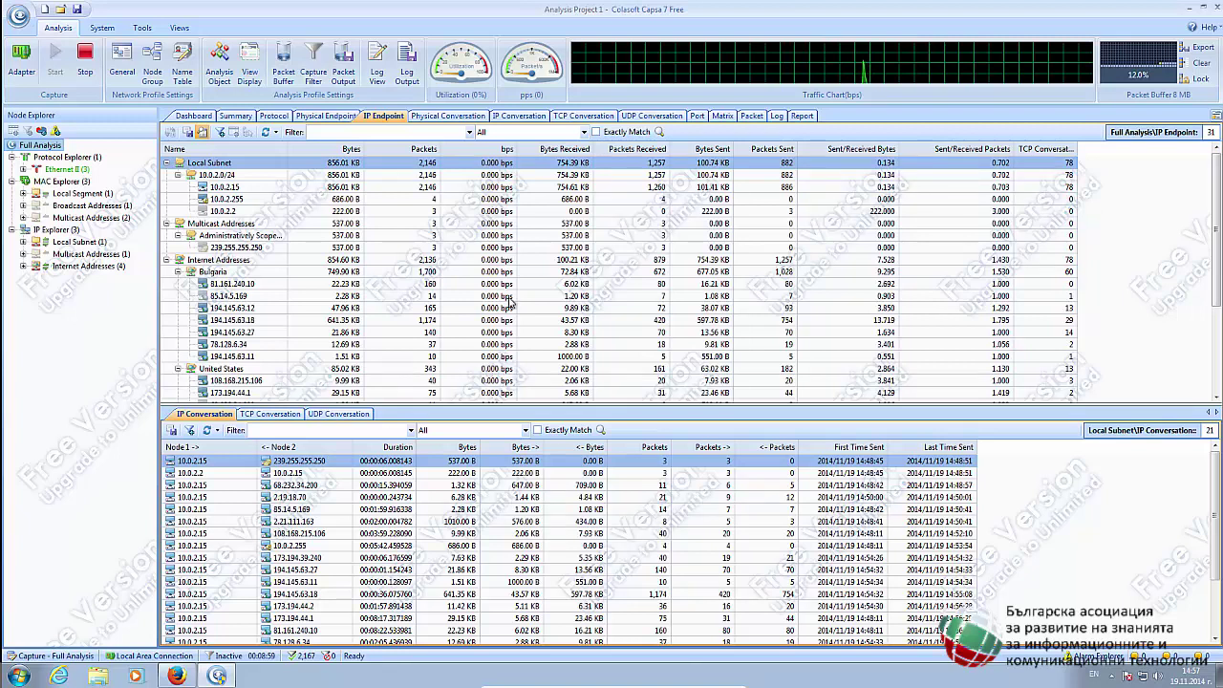
left_click(440, 117)
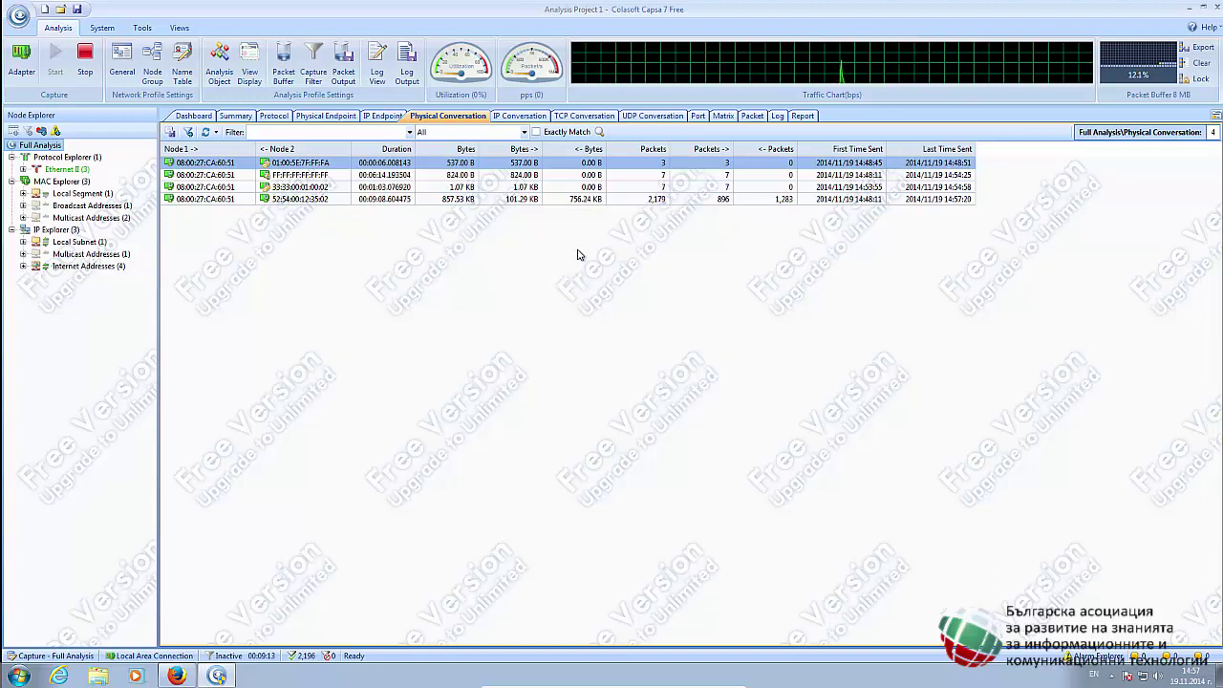
Move from the IP conversation list to the TCP list of 78 conversations
left_click(529, 120)
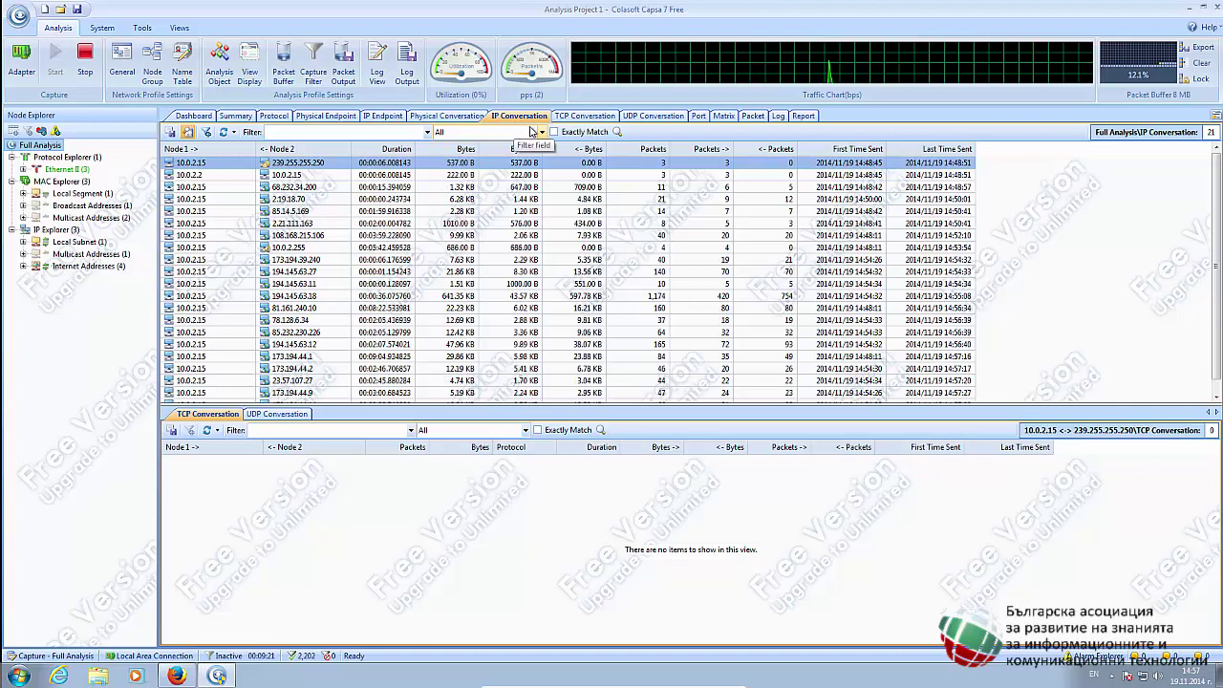
left_click(577, 116)
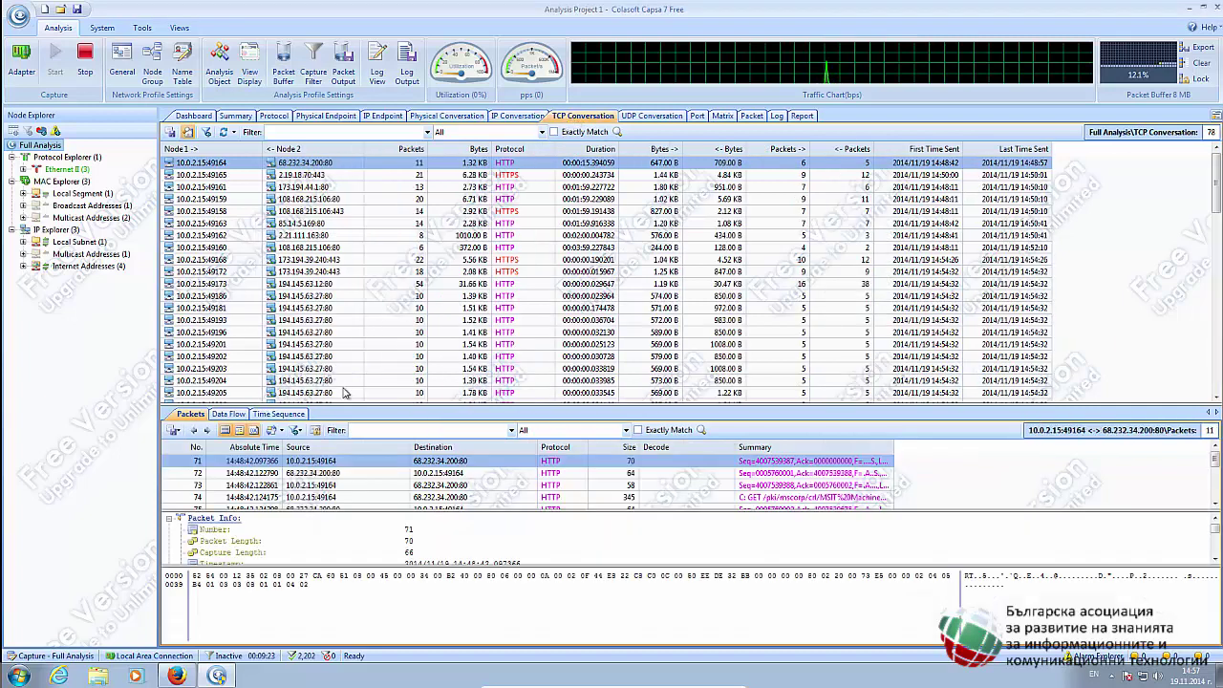
Enlarge the packet panes and show the 173.194.44.1:80 conversation's packets with numbers and lengths
left_click_drag(332, 402, 350, 299)
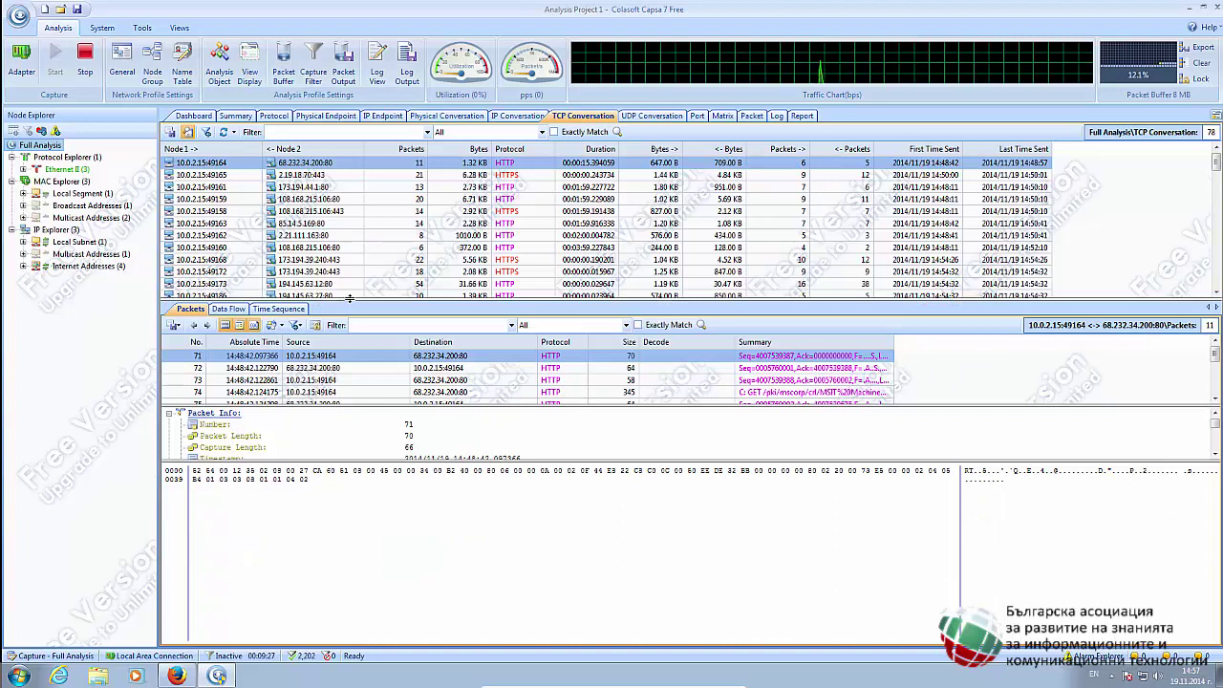
left_click(376, 175)
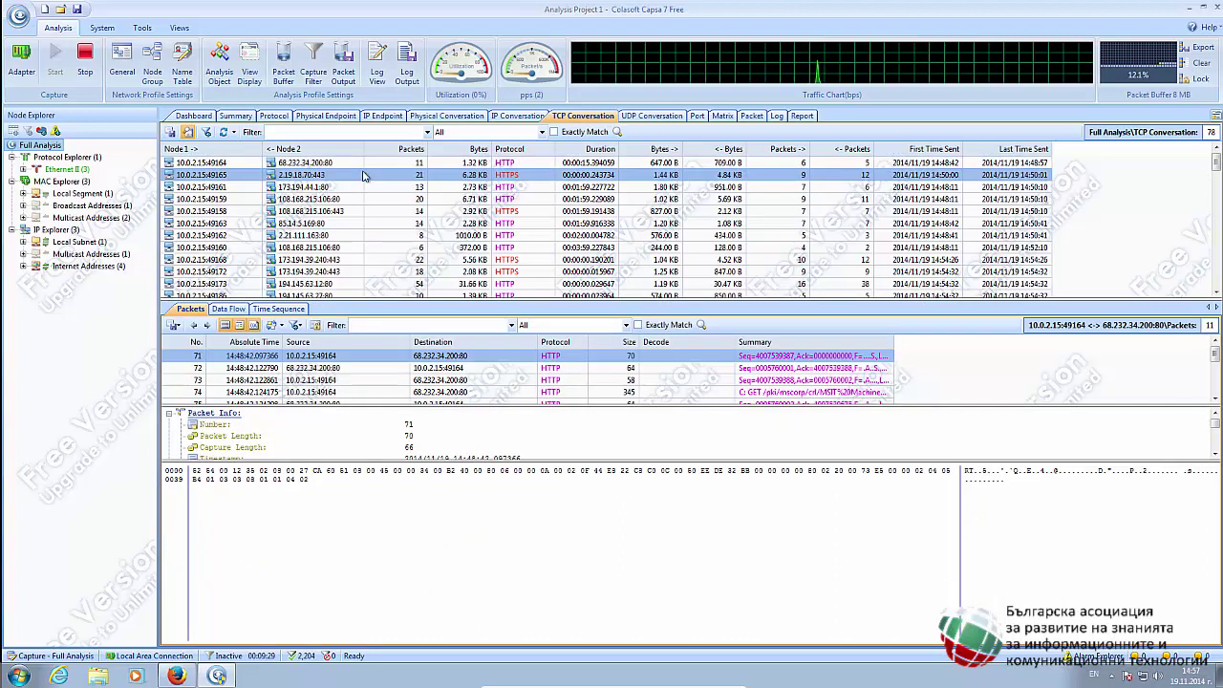
left_click(323, 188)
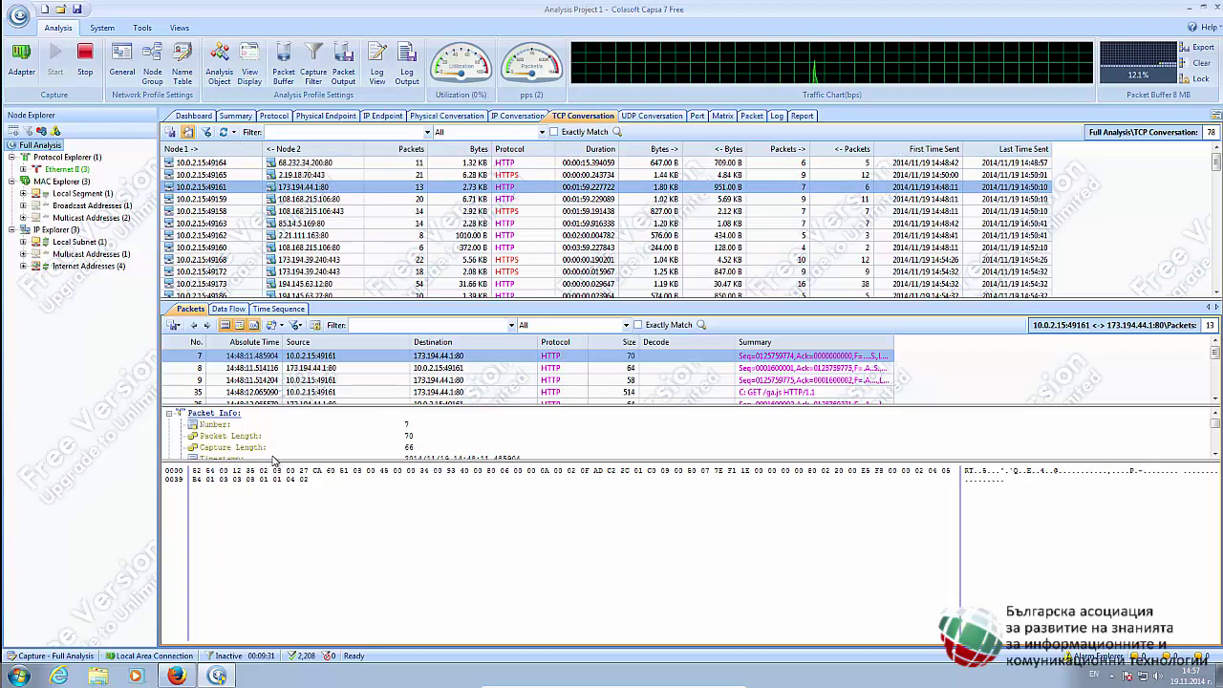
left_click_drag(272, 462, 308, 518)
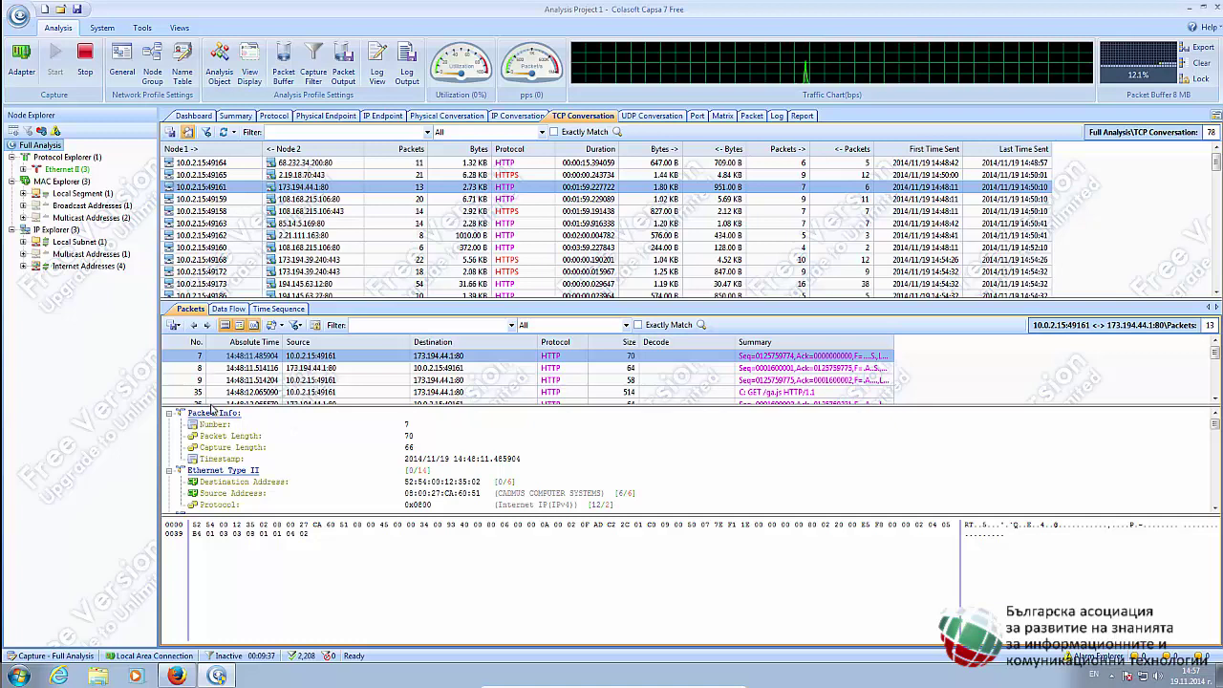
left_click_drag(212, 407, 221, 426)
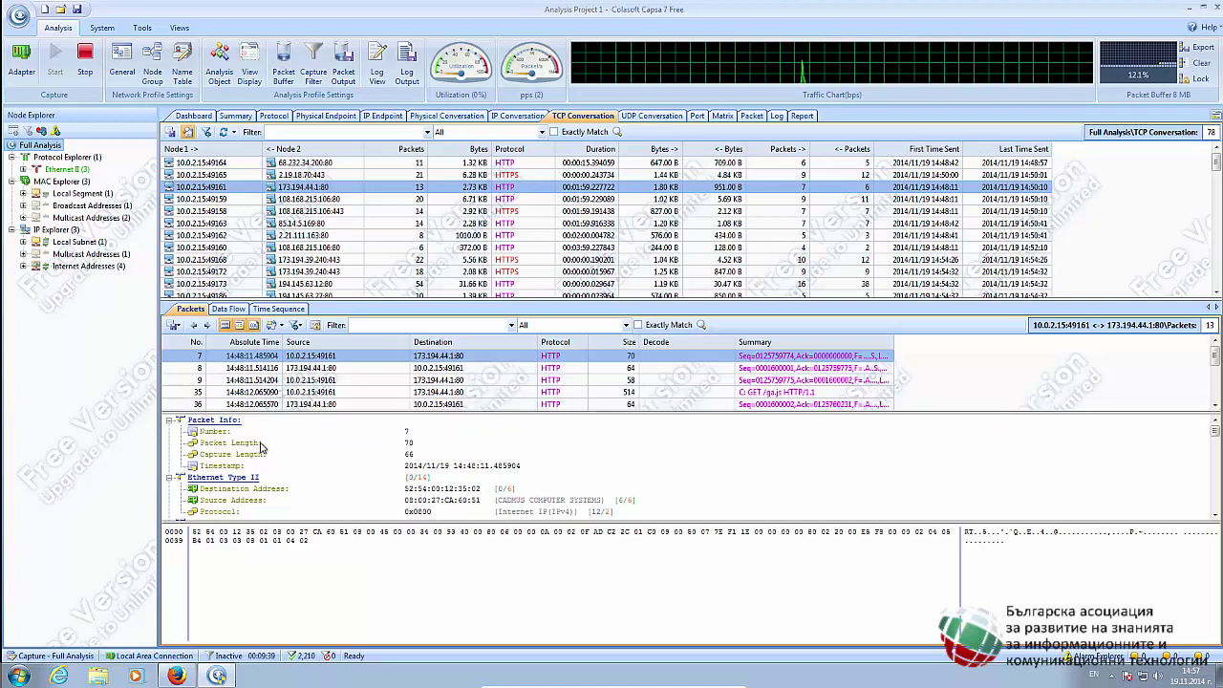
left_click(229, 434)
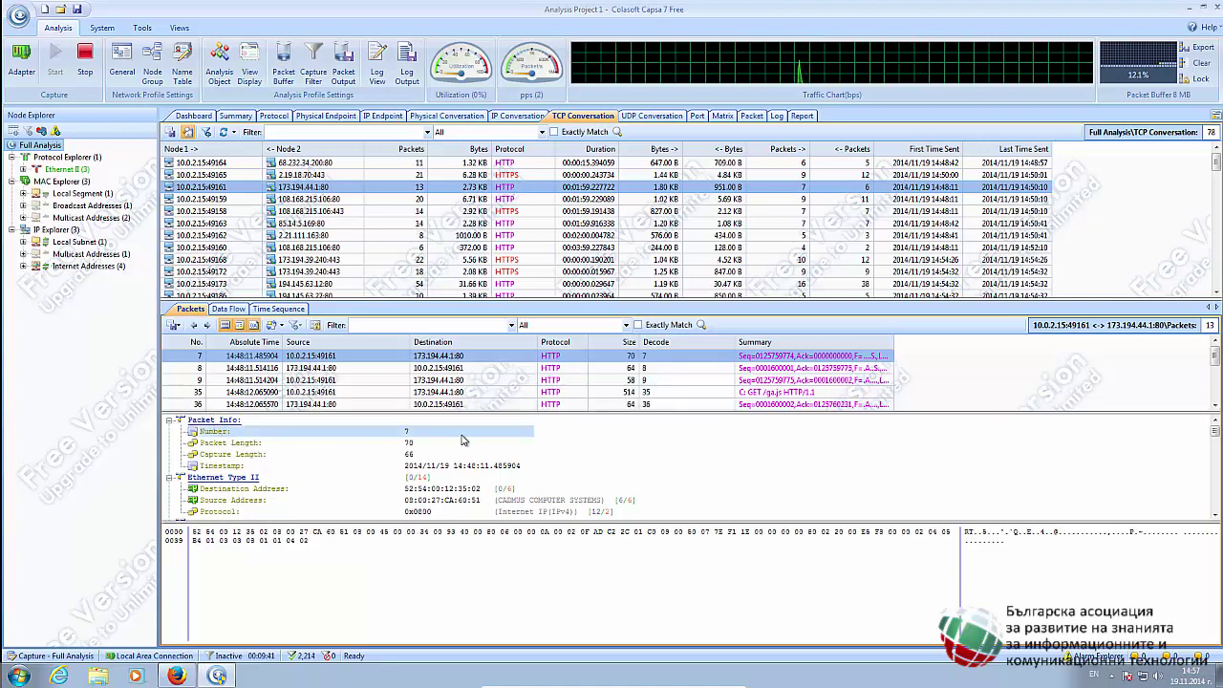
left_click(390, 446)
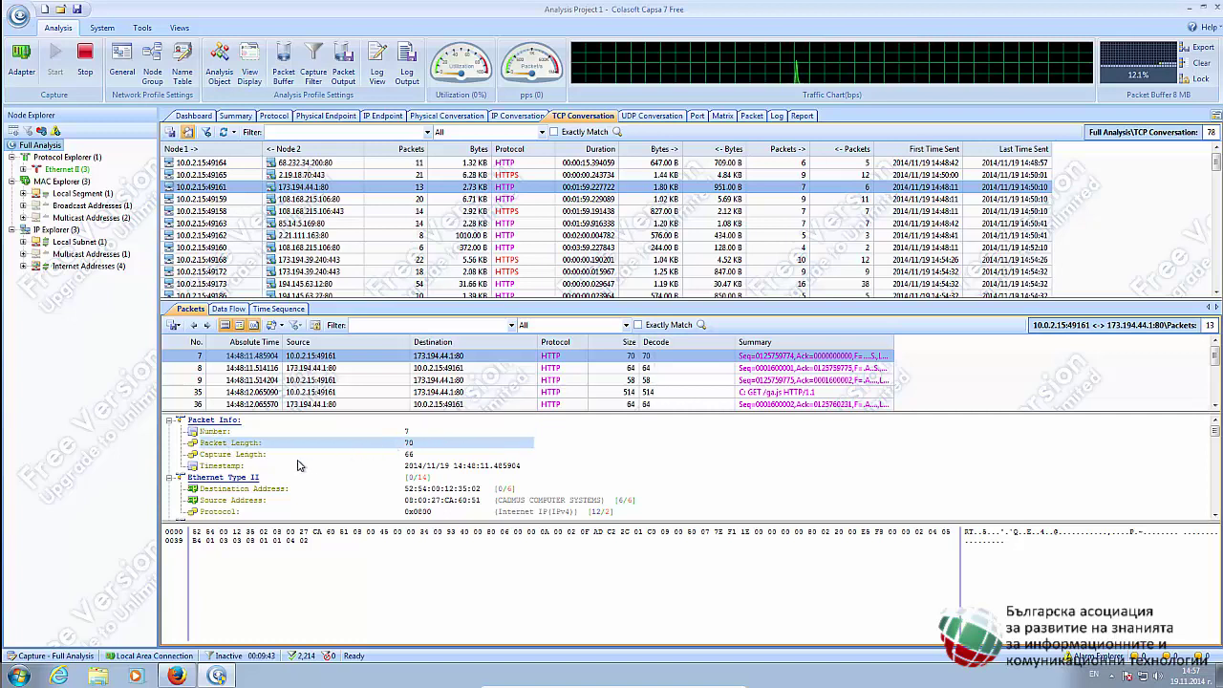
Scroll the decode tree, then show the conversation's data flow and time sequence
scroll(299, 468, "down", 1)
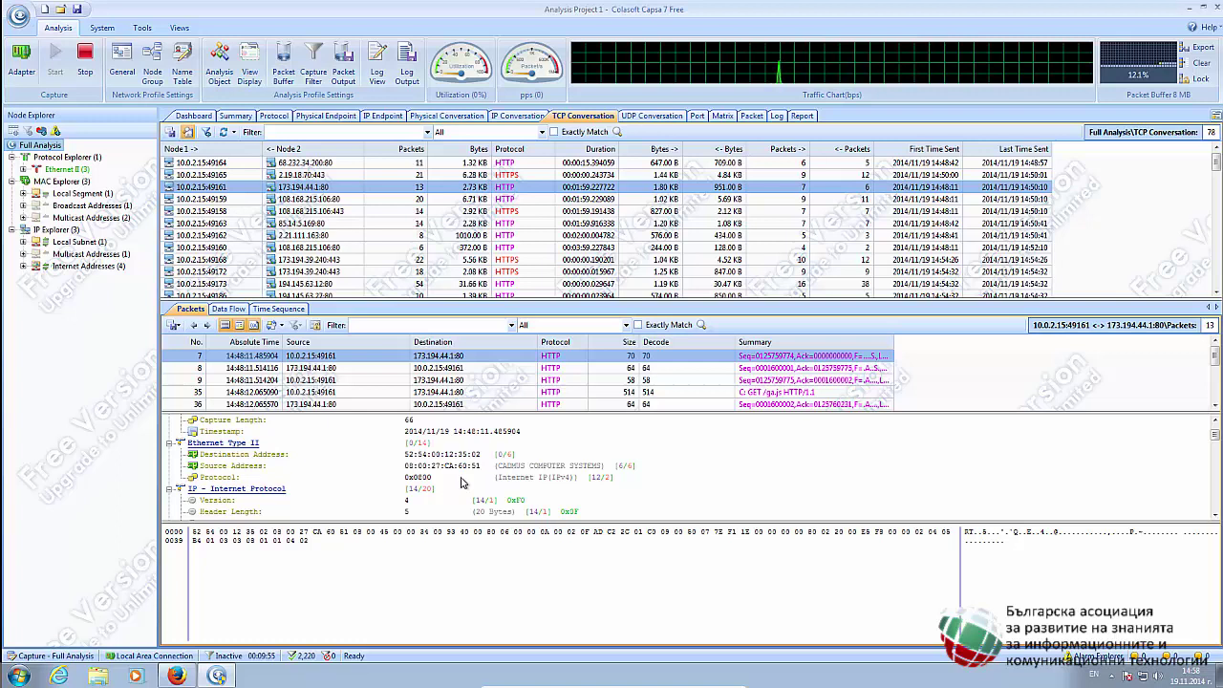
scroll(462, 483, "down", 2)
scroll(462, 483, "down", 6)
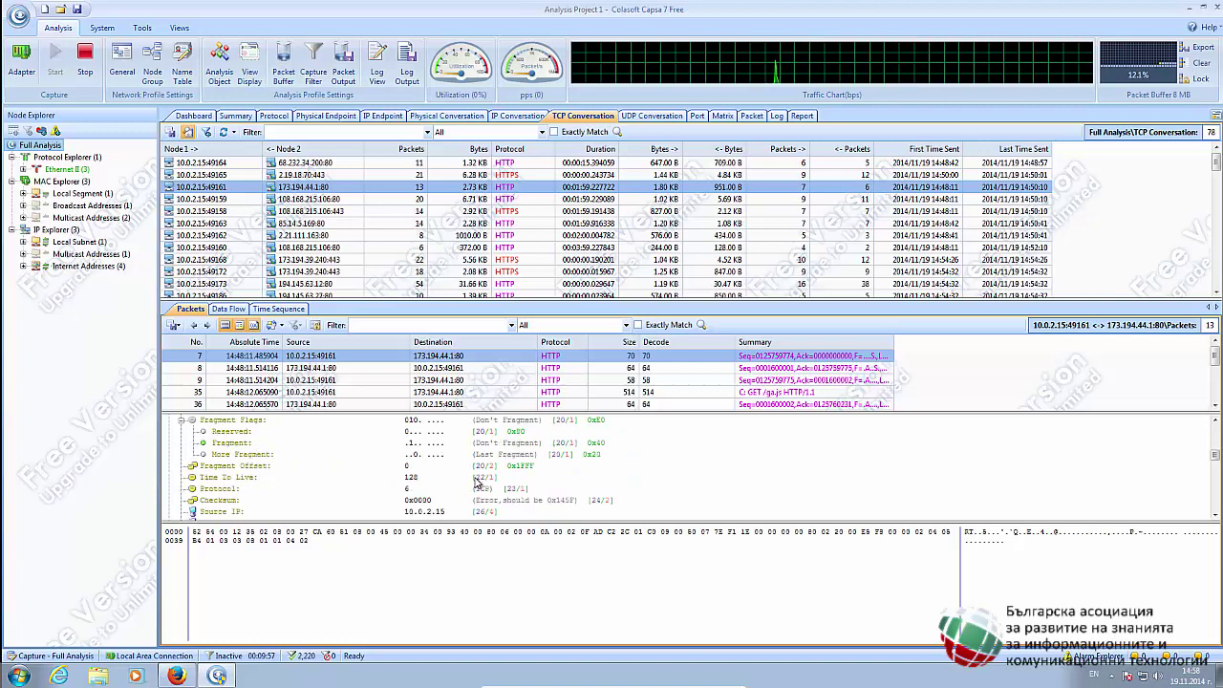
scroll(476, 482, "down", 2)
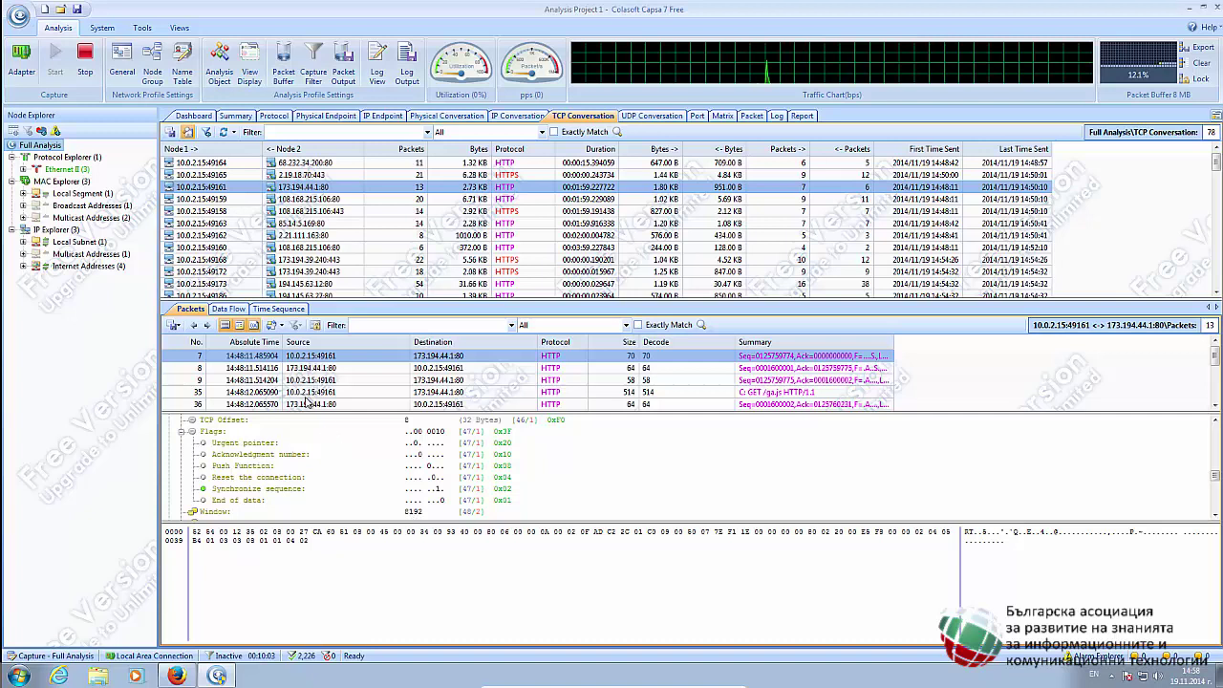
left_click(229, 310)
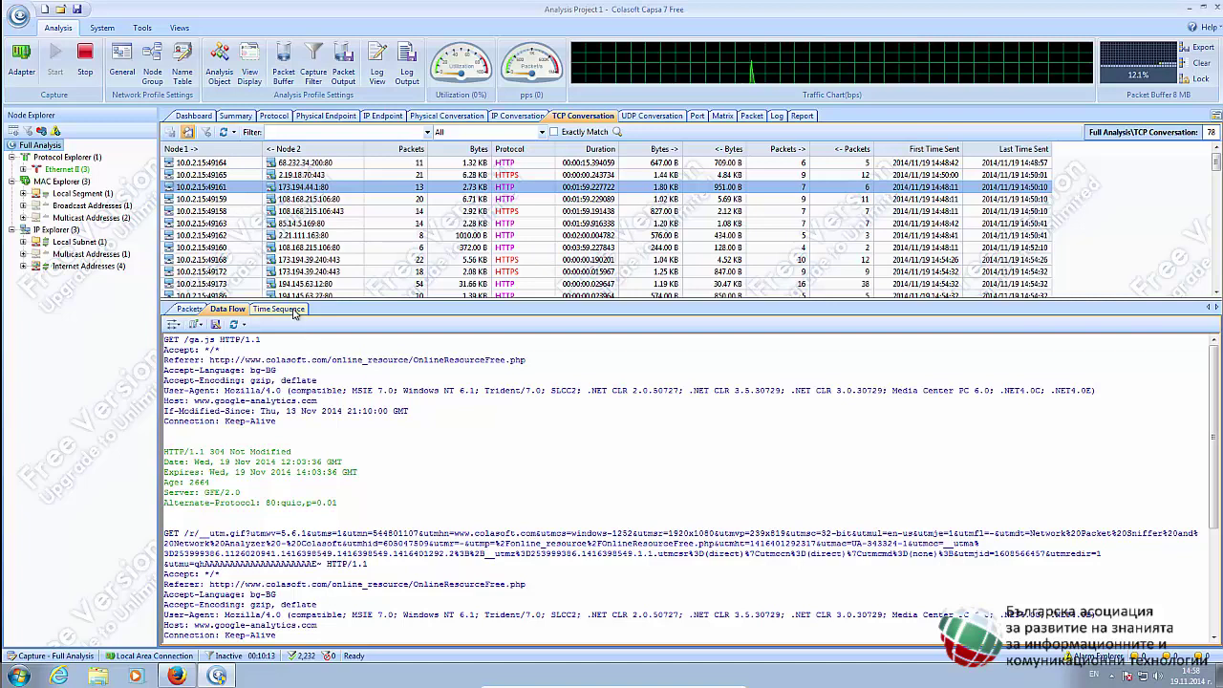
left_click(295, 313)
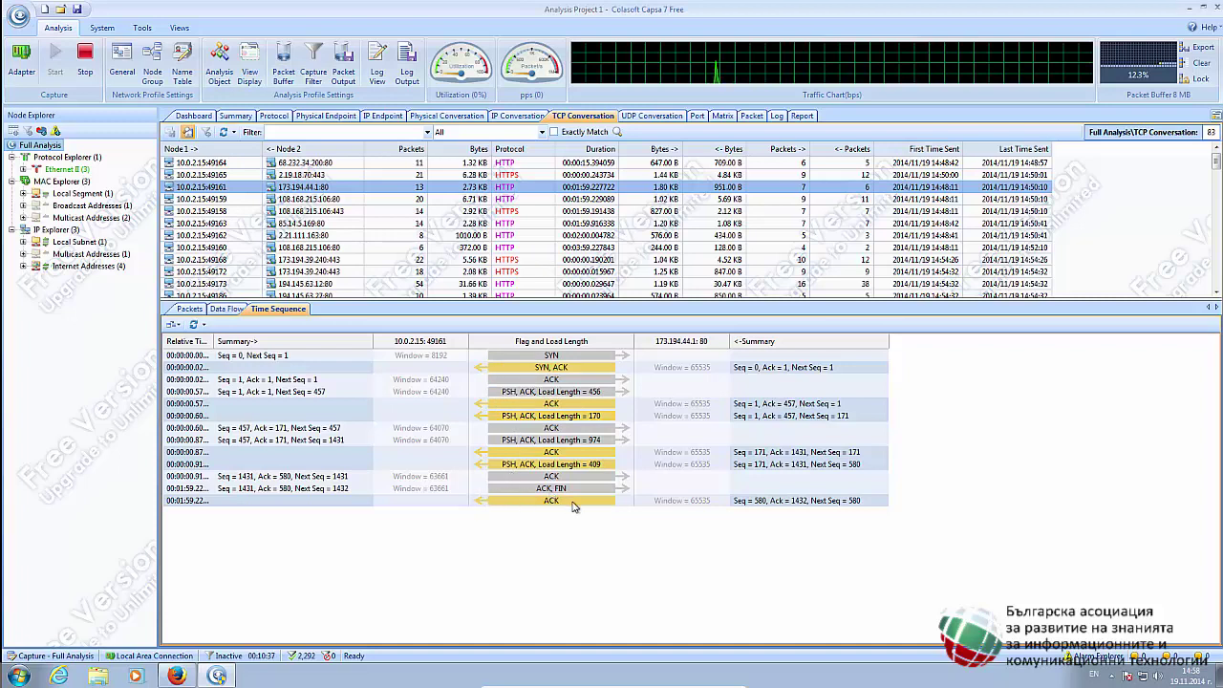
Widen the Relative Time column so the full timestamps are readable
double_click(229, 332)
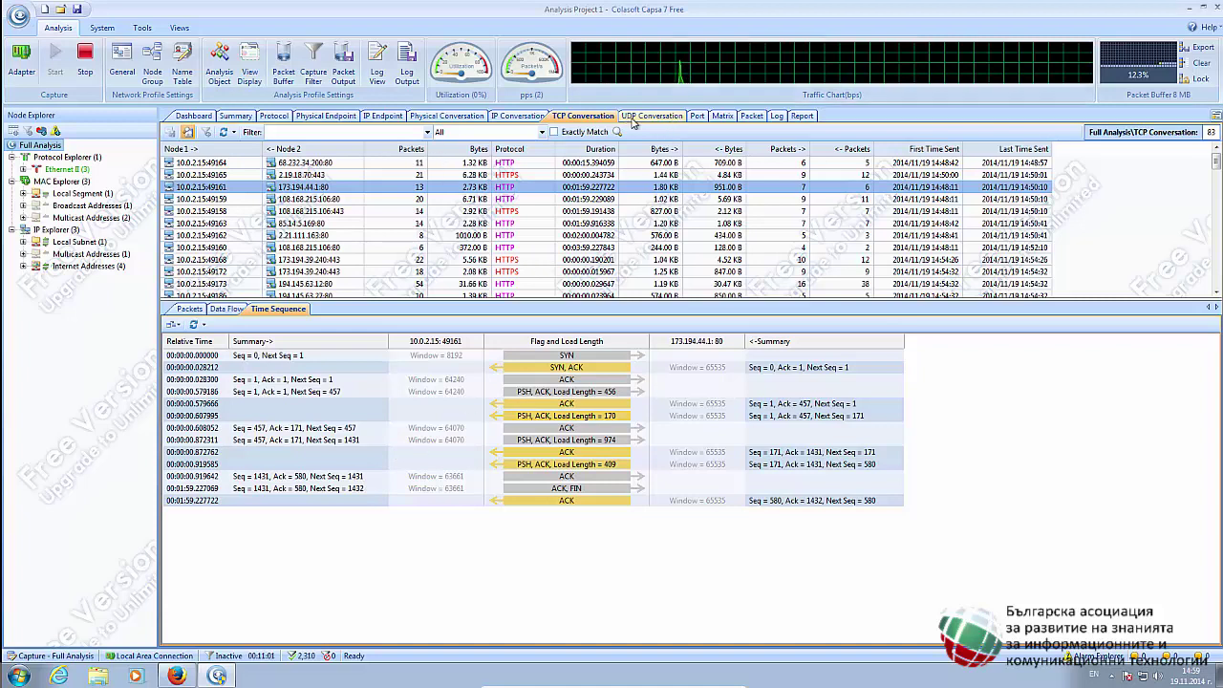
Show DNS data flows for the 10.0.2.15:57353 and 10.0.2.15:64730 UDP conversations
left_click(632, 117)
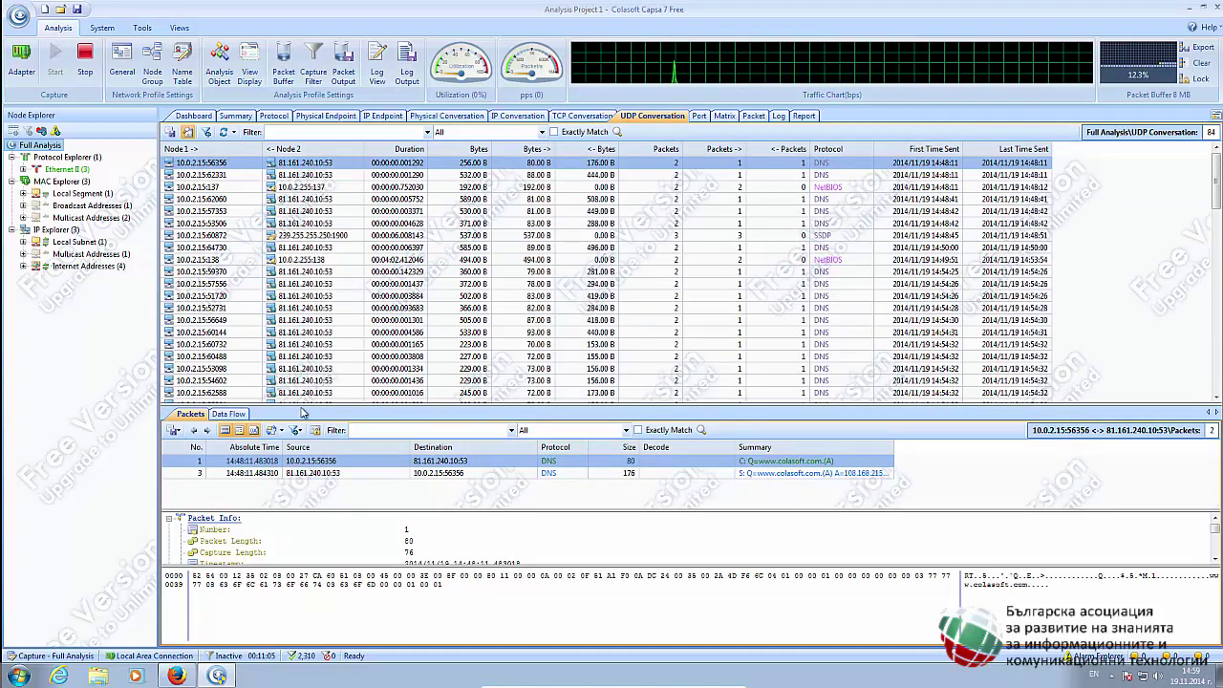
left_click_drag(304, 404, 330, 321)
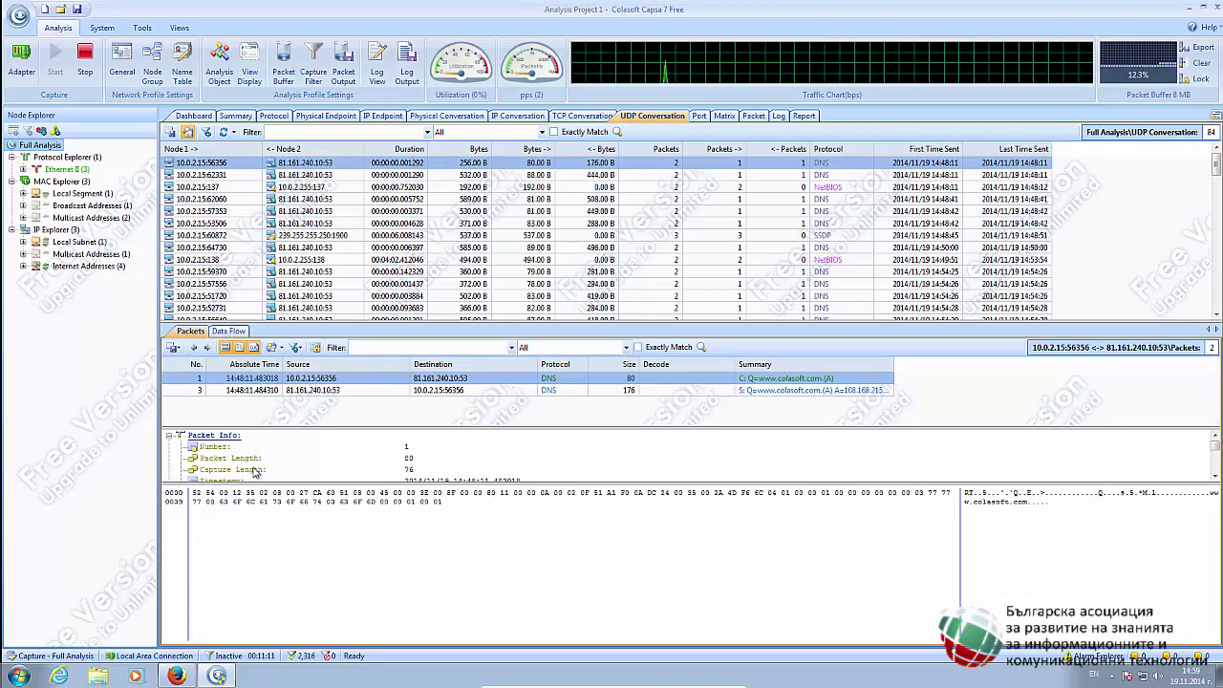
left_click_drag(249, 484, 254, 509)
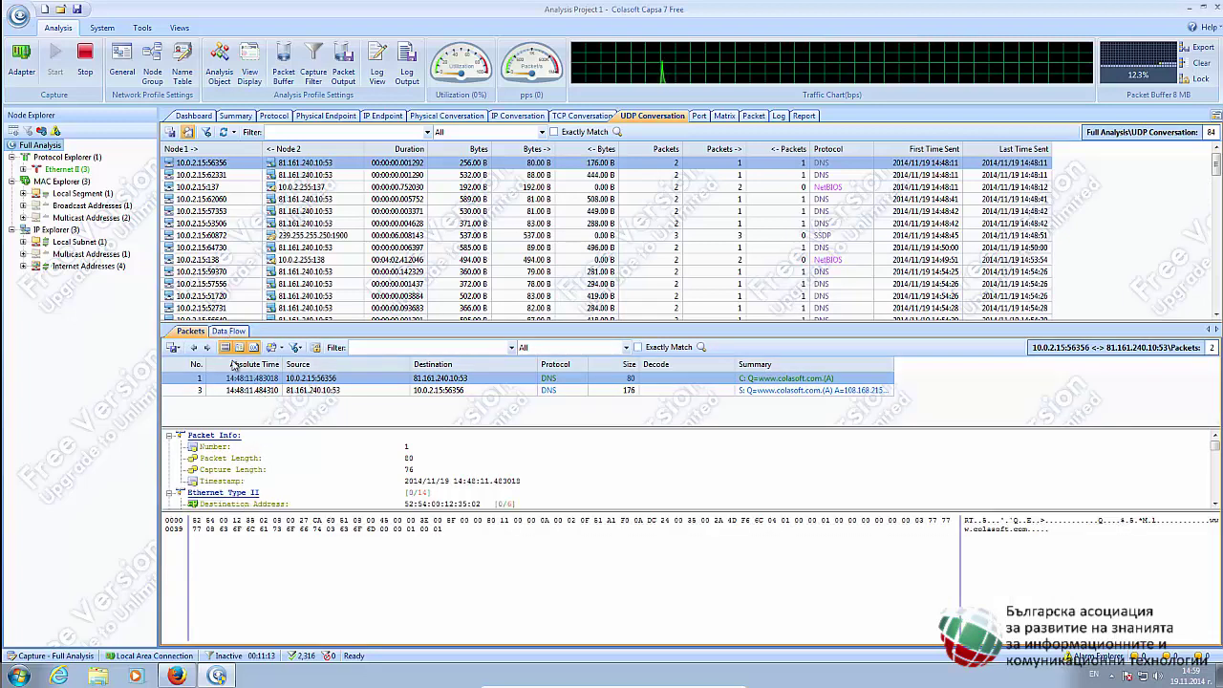
left_click(229, 332)
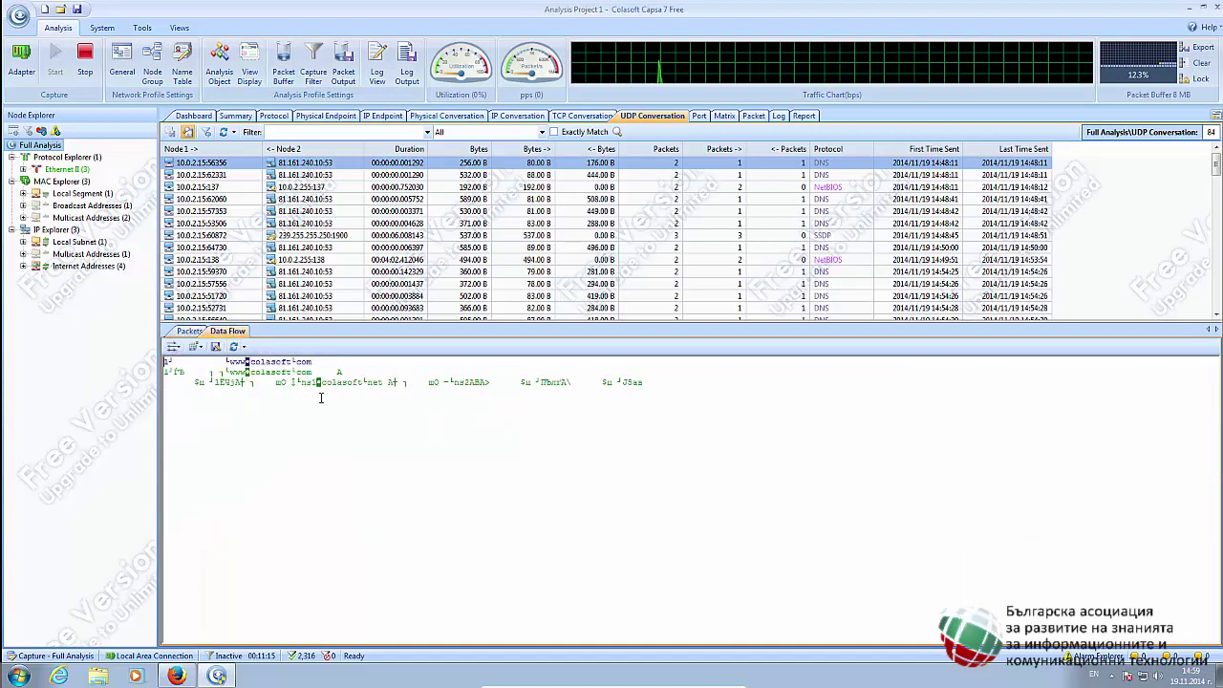
left_click(493, 212)
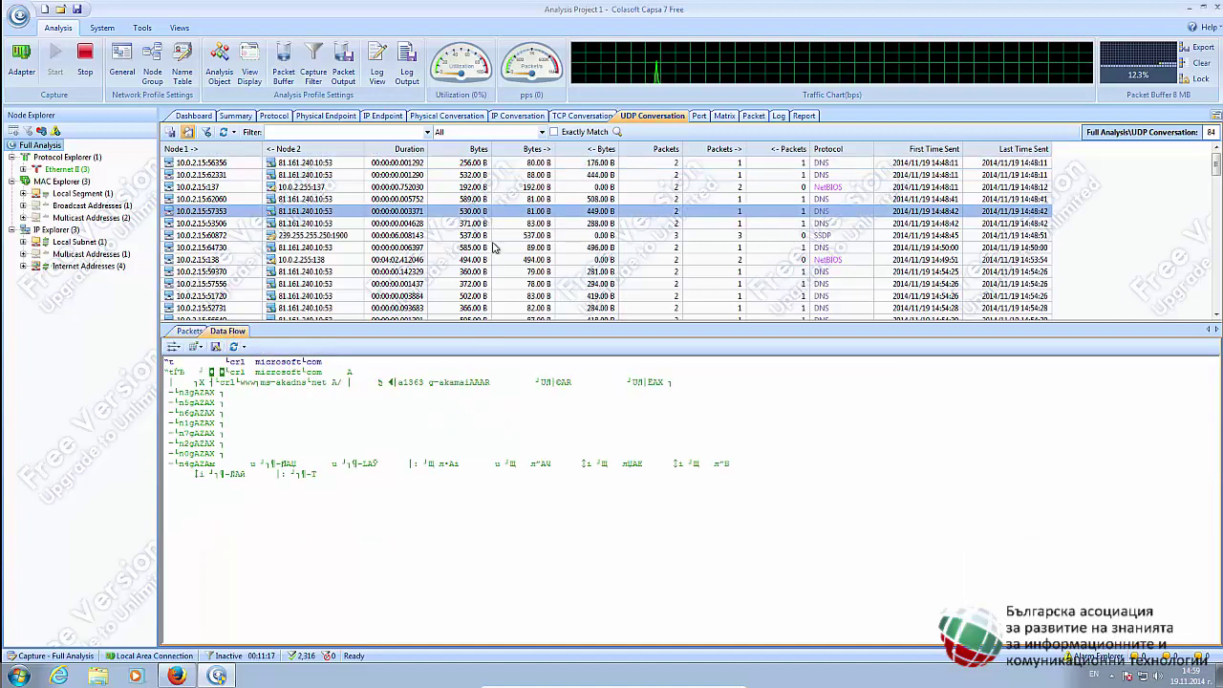
left_click(493, 247)
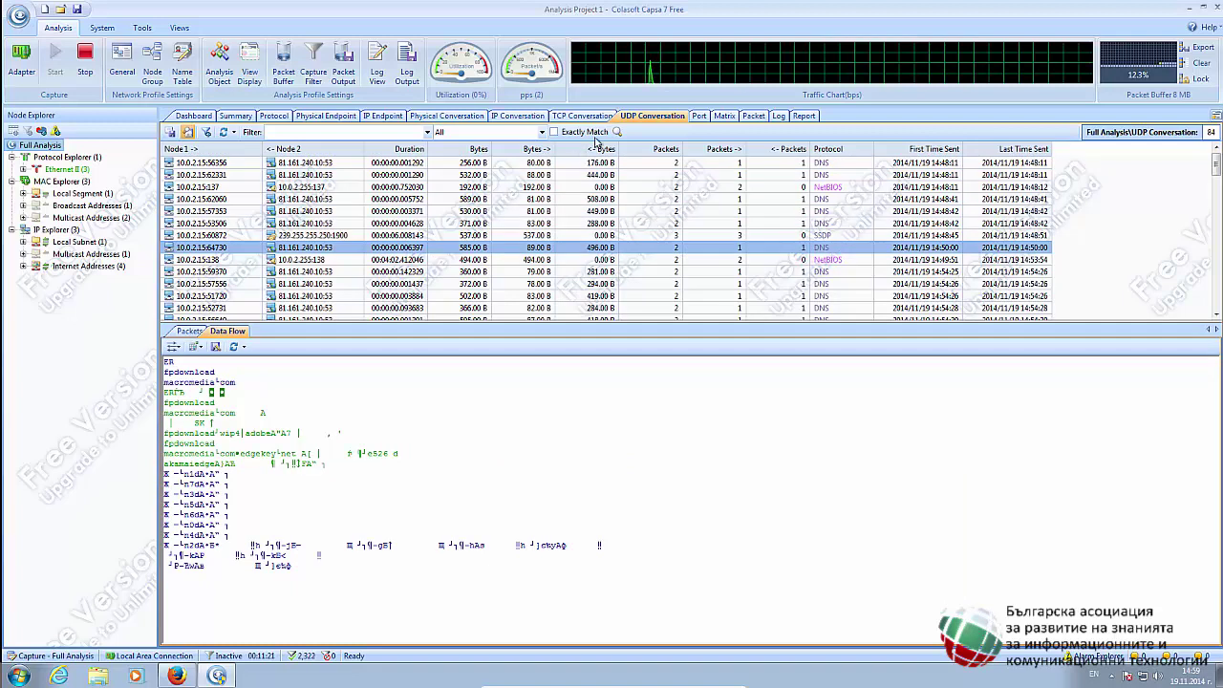
Flip between the TCP and UDP lists, then view the port list and matrix
left_click(588, 117)
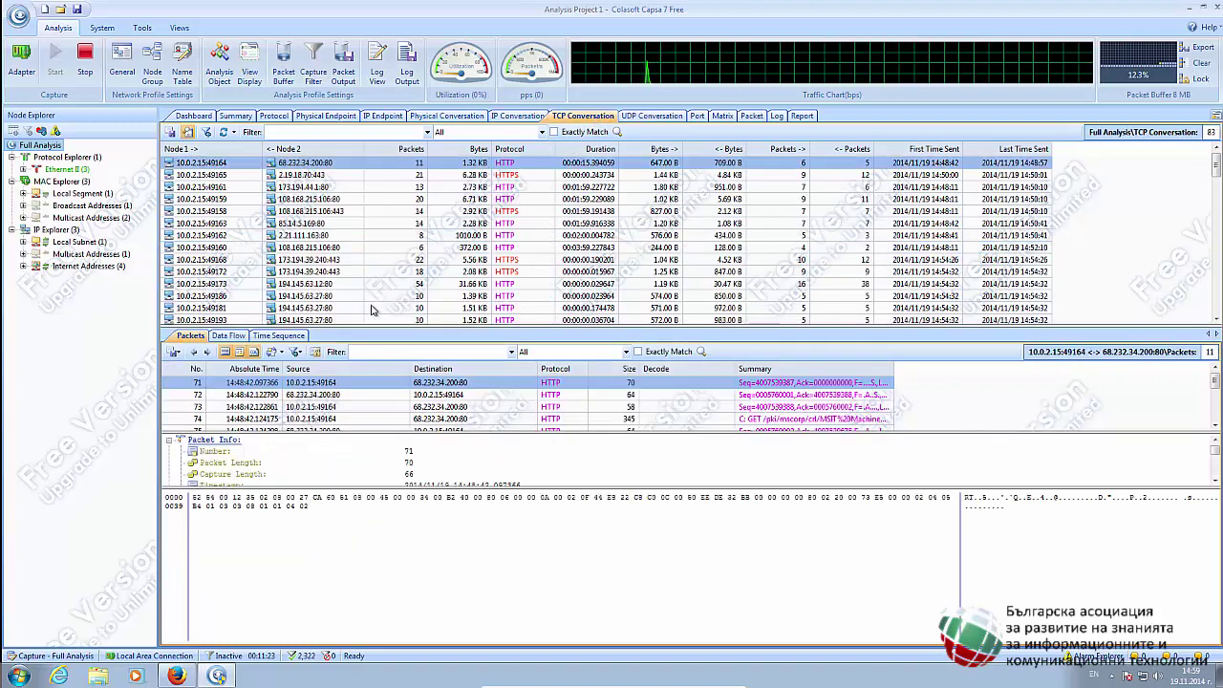
left_click(650, 117)
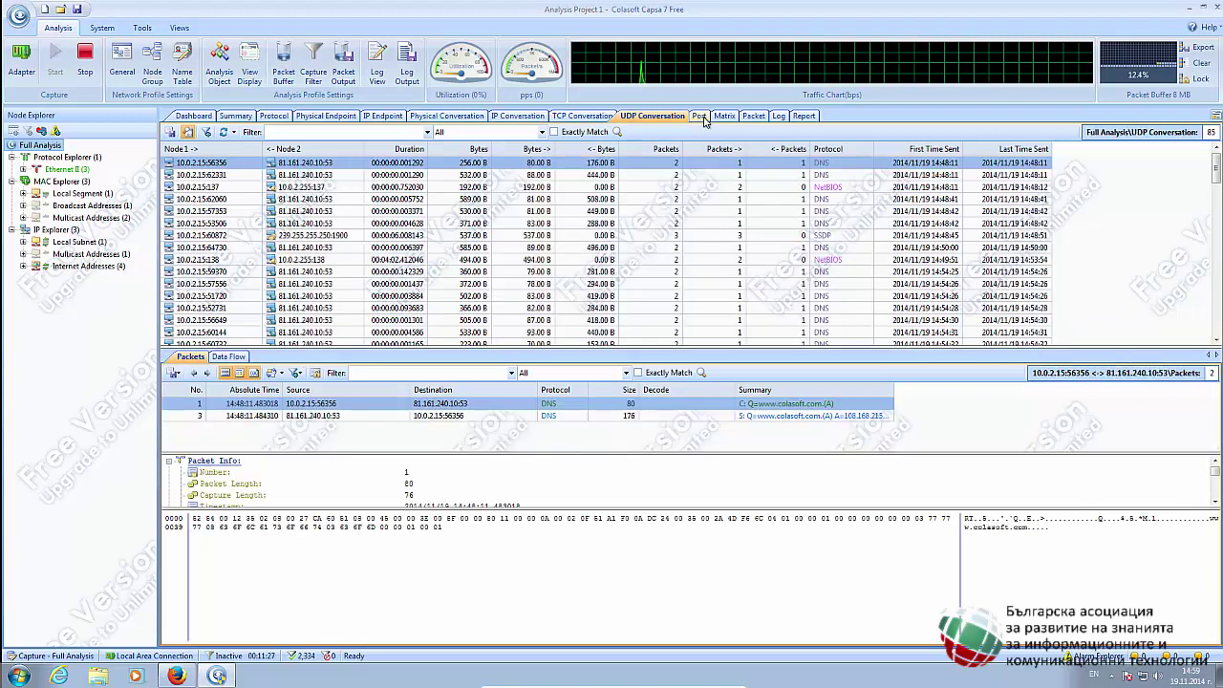
left_click(700, 116)
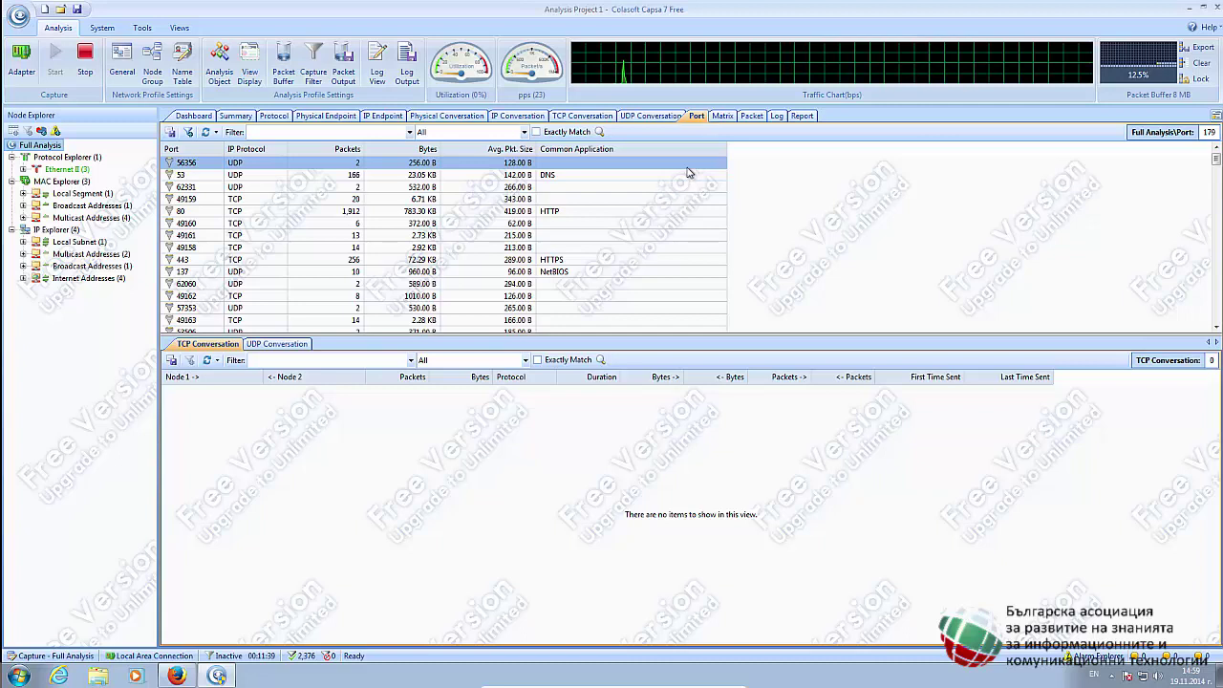
left_click(722, 116)
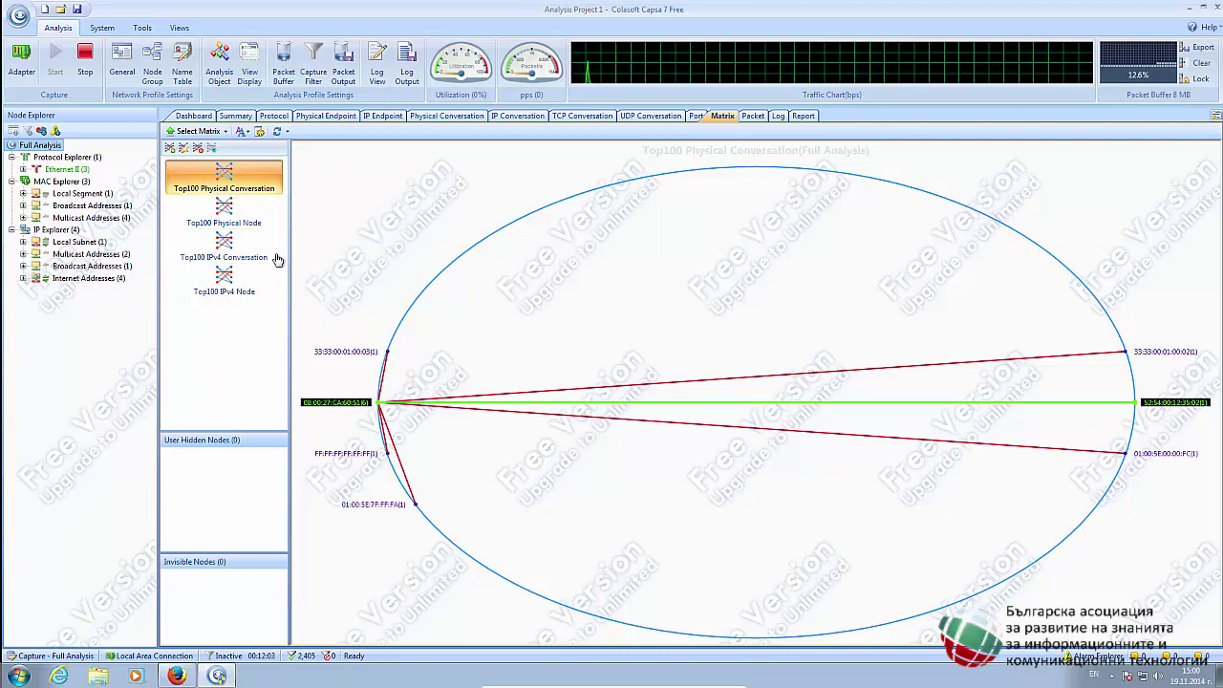
Switch the matrix to Top100 IPv4 Conversation
left_click(237, 244)
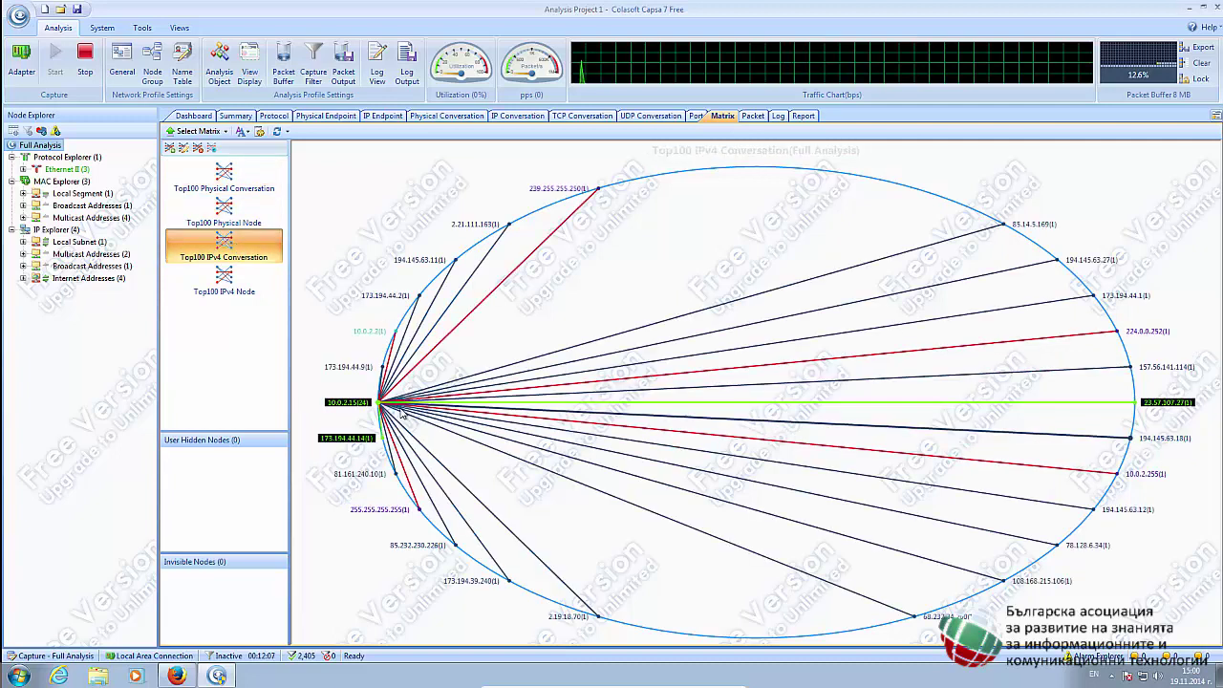
Highlight and clear the 10.0.2.15 to 108.168.215.106 line, then bring Firefox forward
left_click(409, 415)
left_click(781, 520)
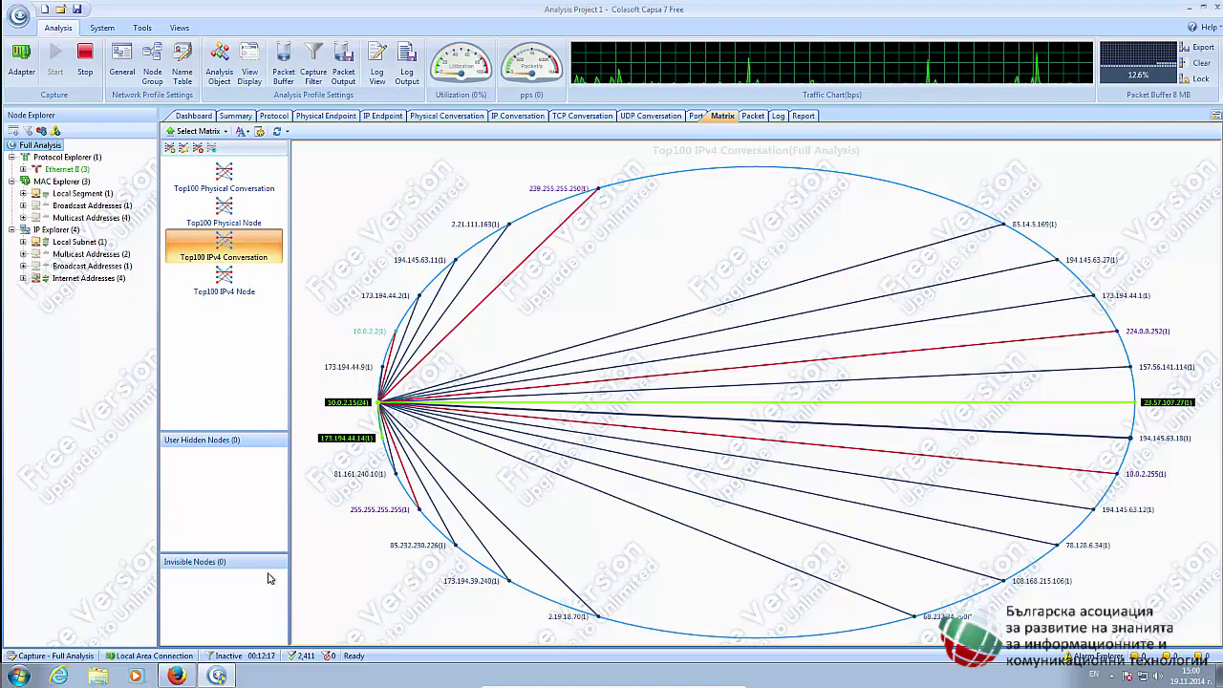
left_click(176, 676)
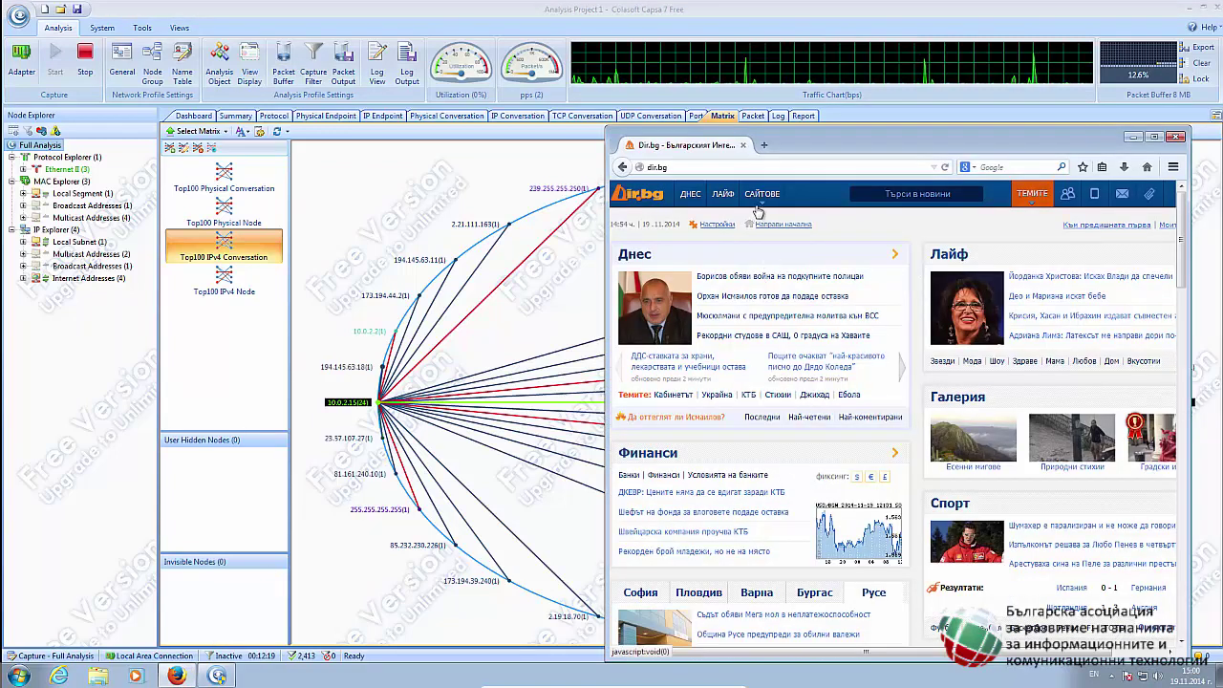
Load news.ibox.bg in Firefox, then minimize the browser to reveal the matrix
left_click(790, 164)
type("news.ibox.bg")
key("Return")
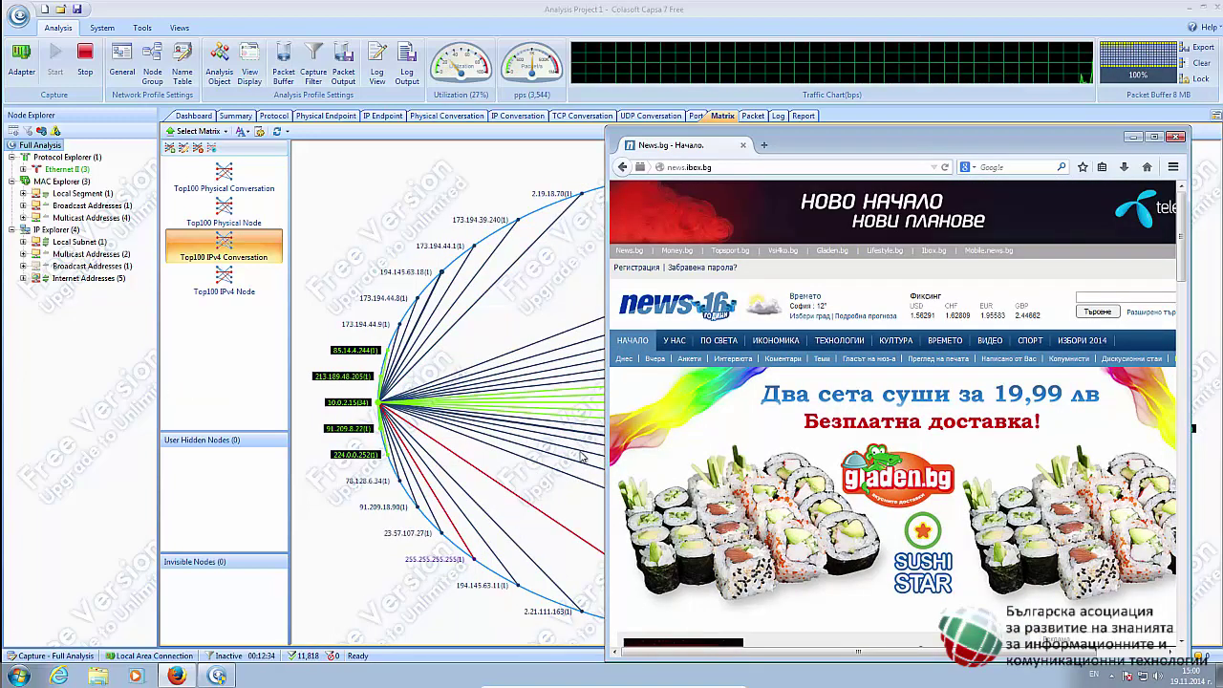
left_click(1133, 136)
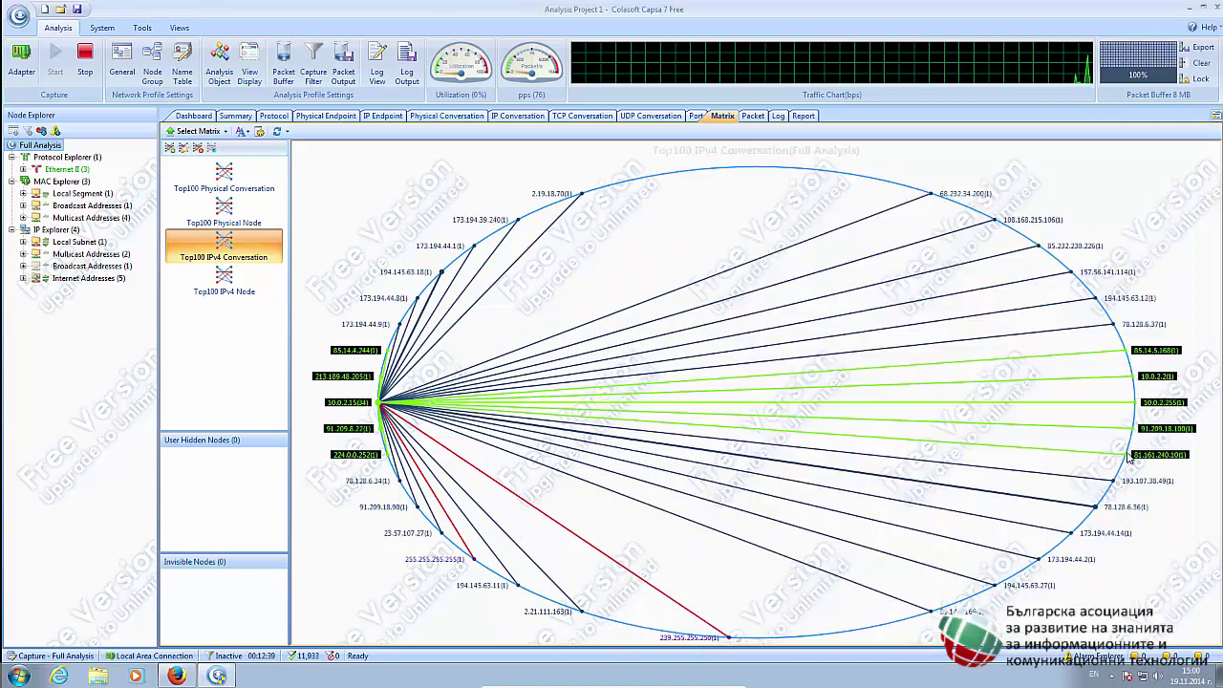
mouse_move(1124, 455)
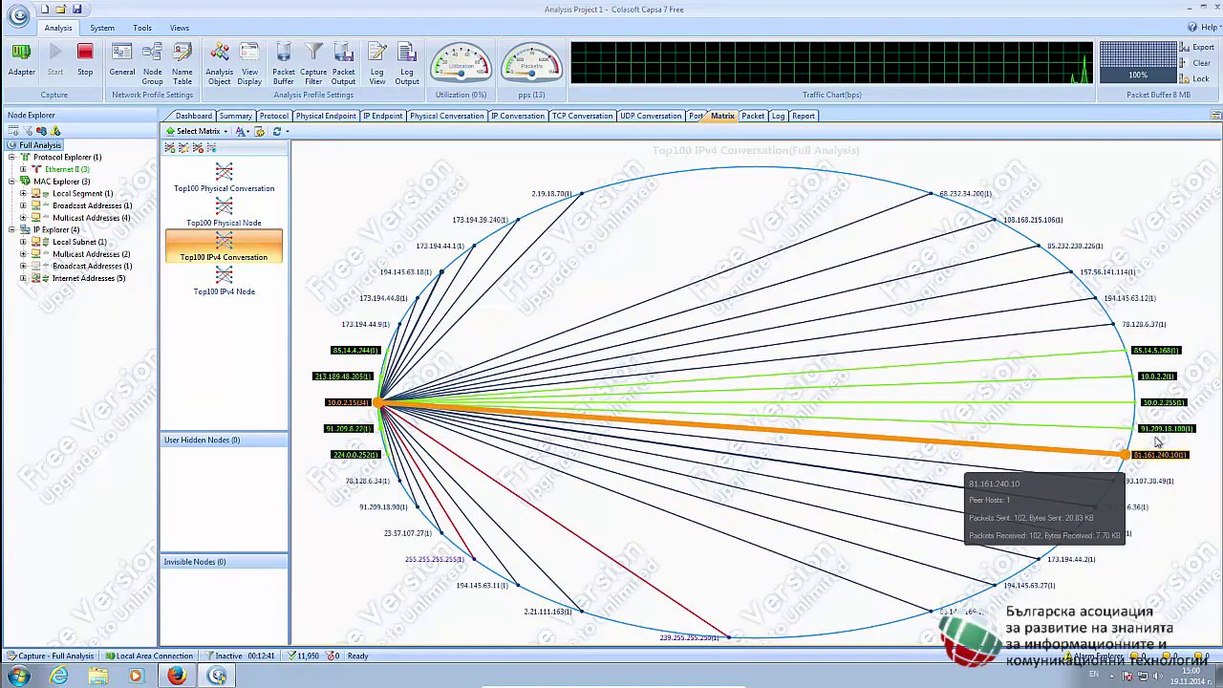
mouse_move(1156, 437)
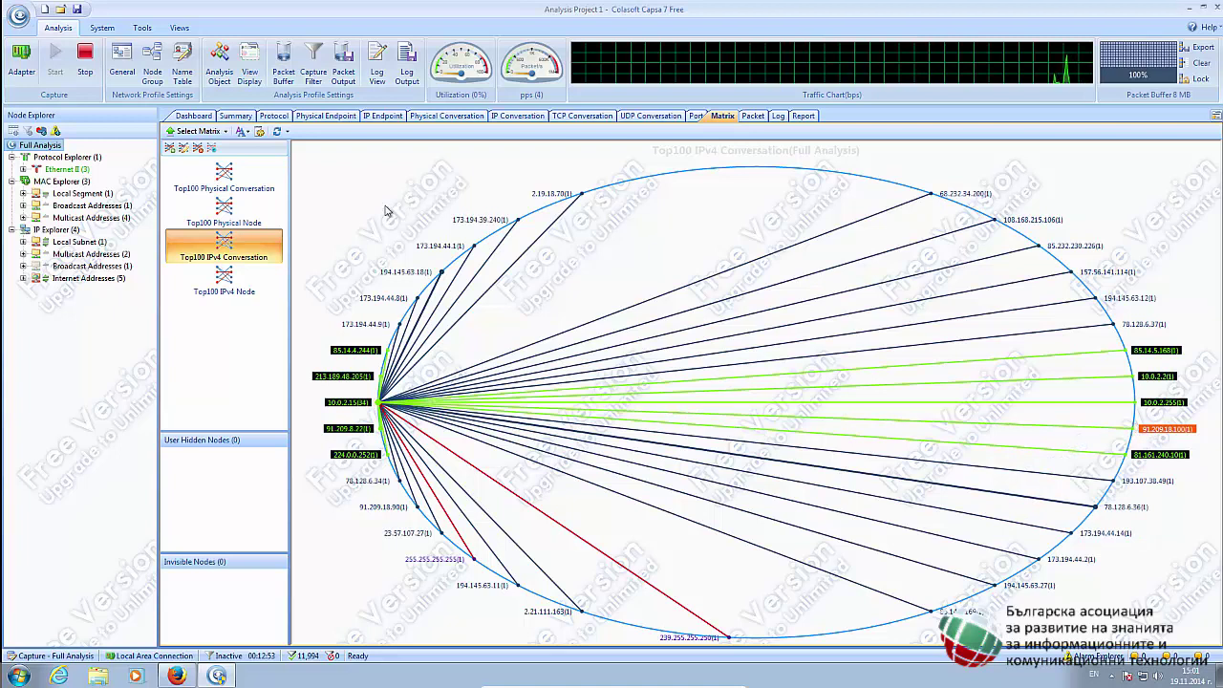
left_click(171, 153)
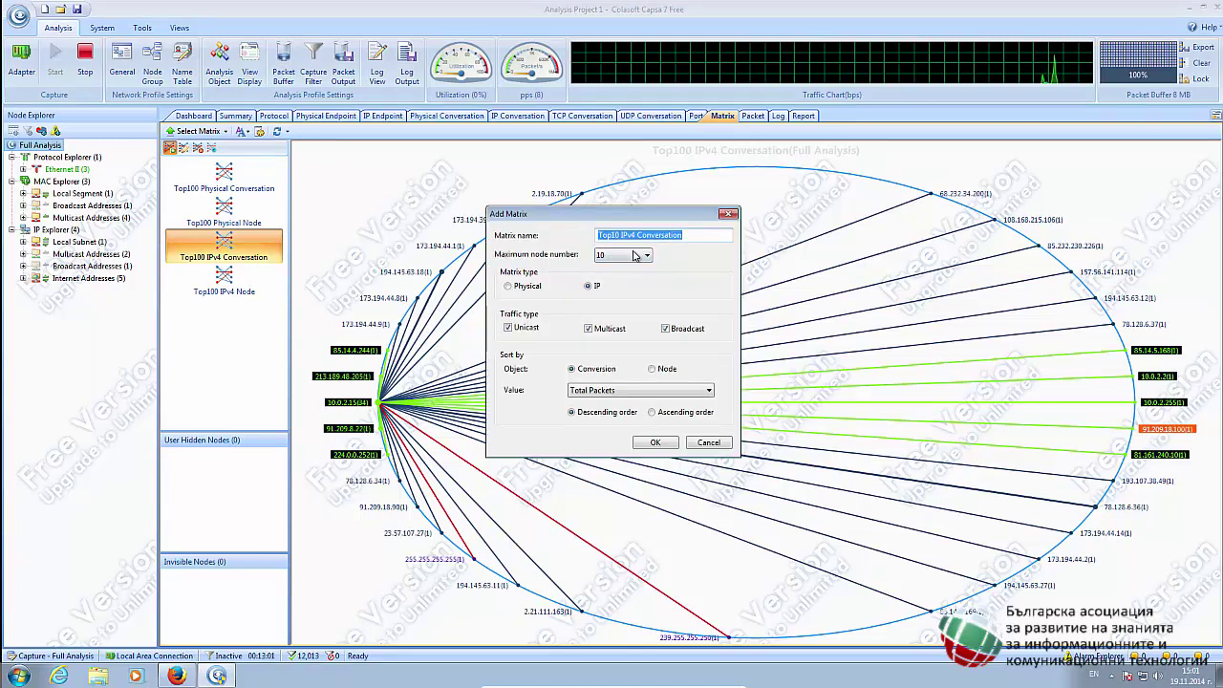
left_click(637, 256)
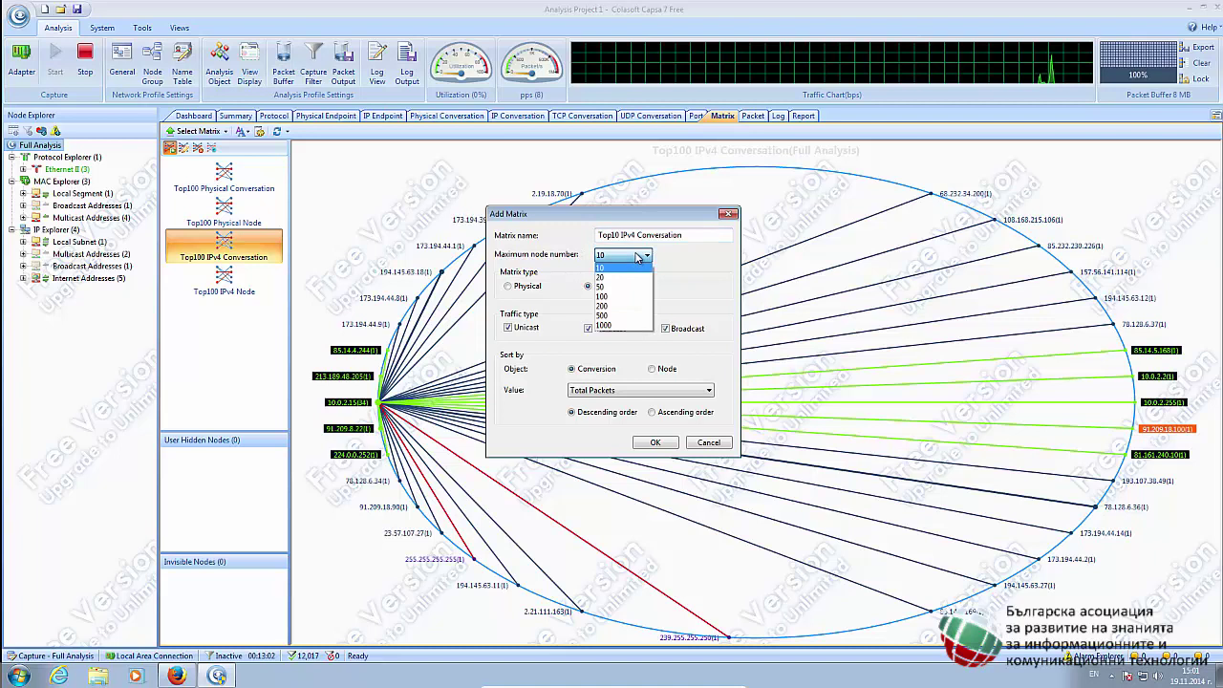
left_click(695, 290)
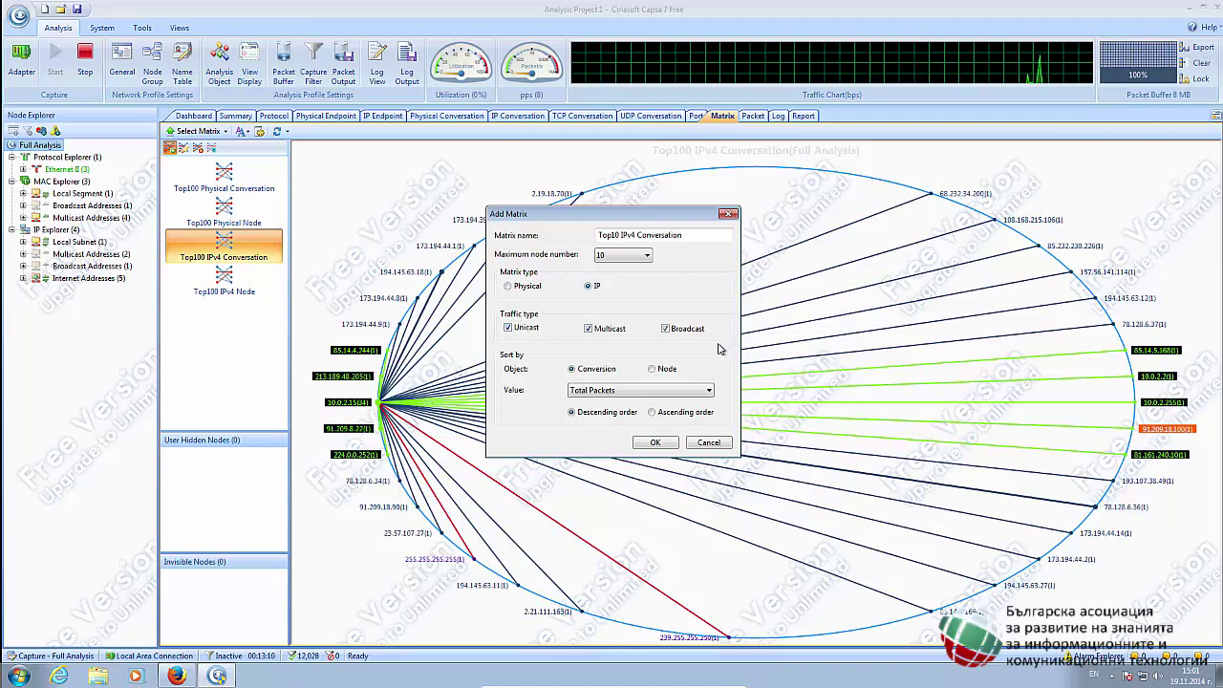
left_click(590, 391)
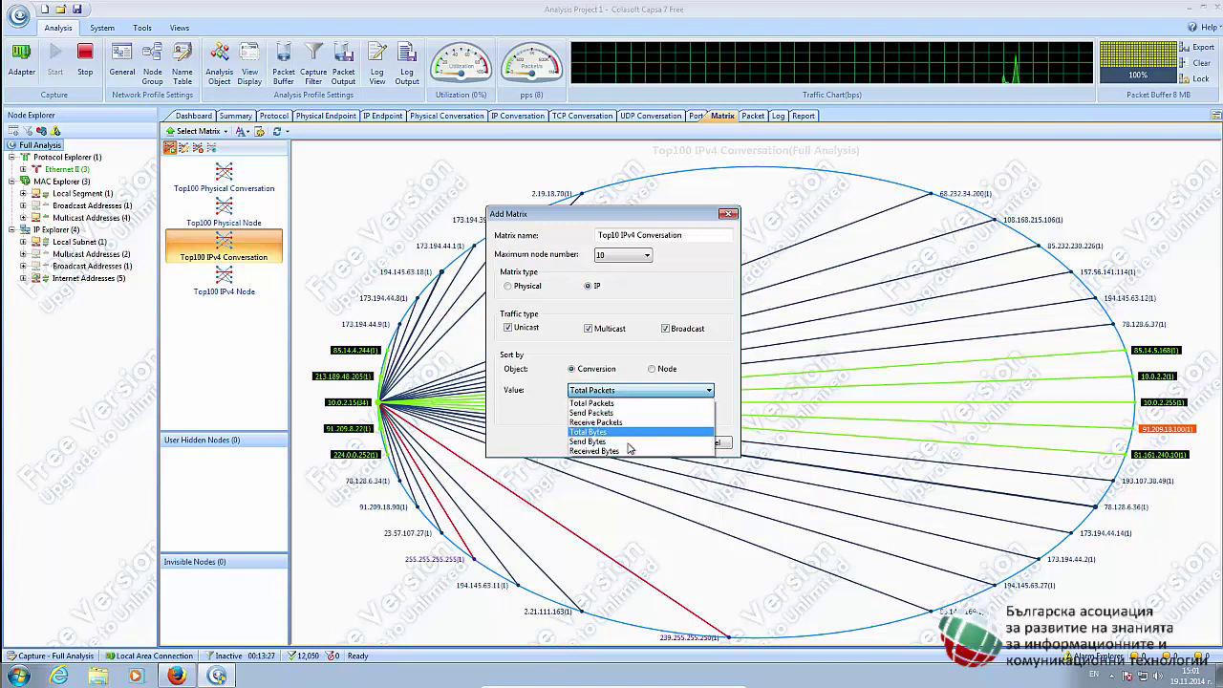
left_click(524, 443)
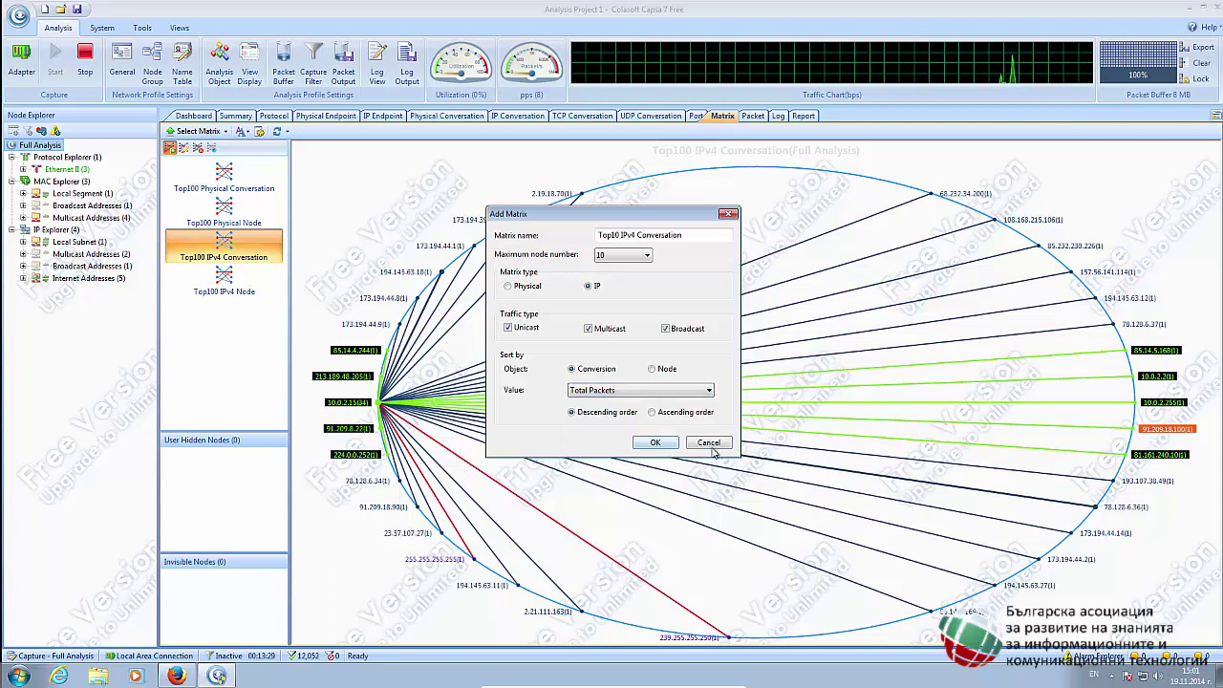
left_click(712, 444)
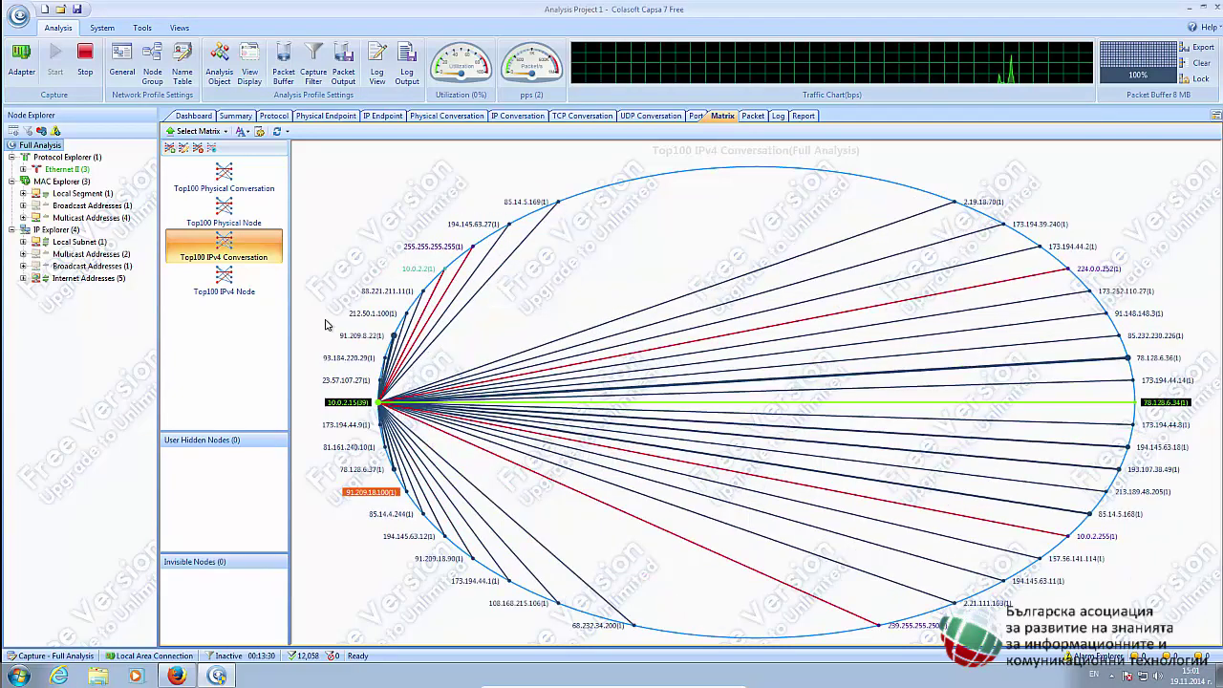
left_click(184, 148)
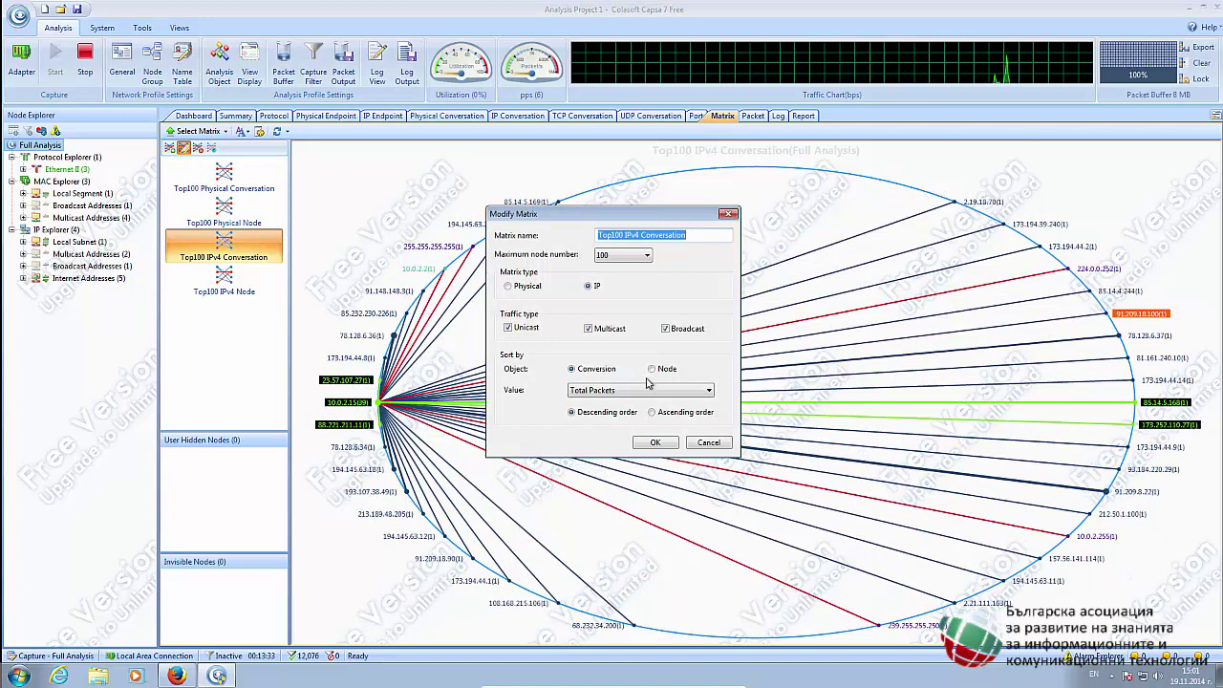
Dismiss the matrix settings unchanged and reset all matrices to their defaults
left_click(702, 445)
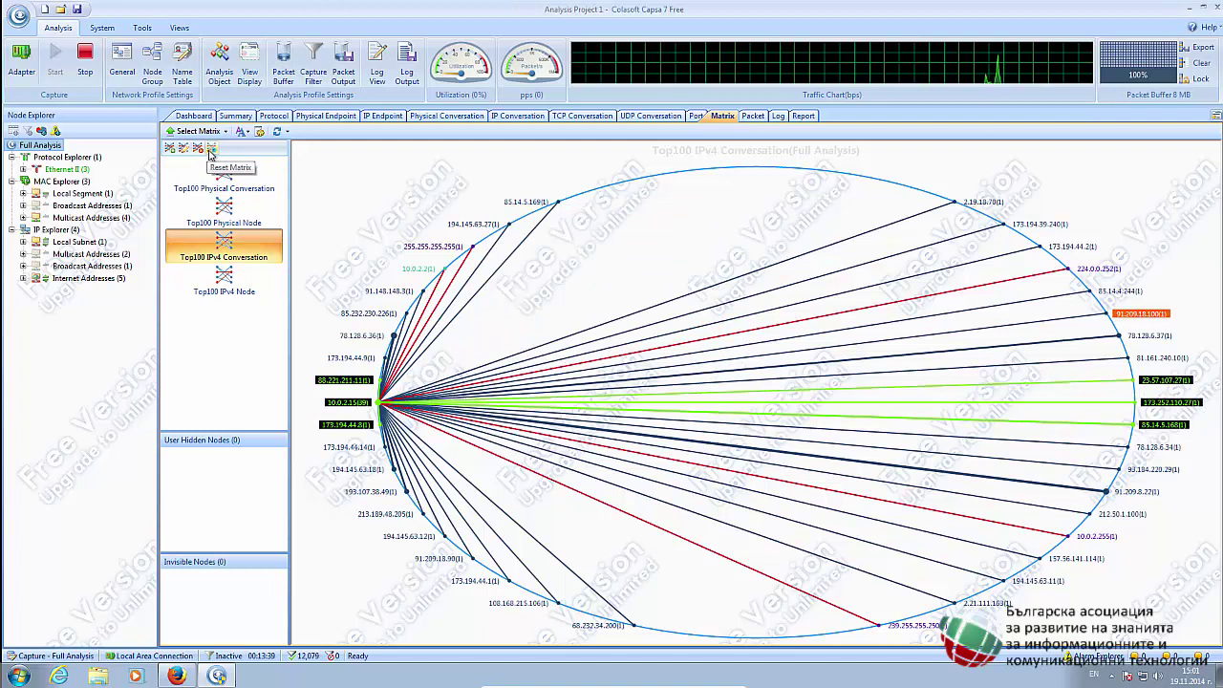
left_click(211, 153)
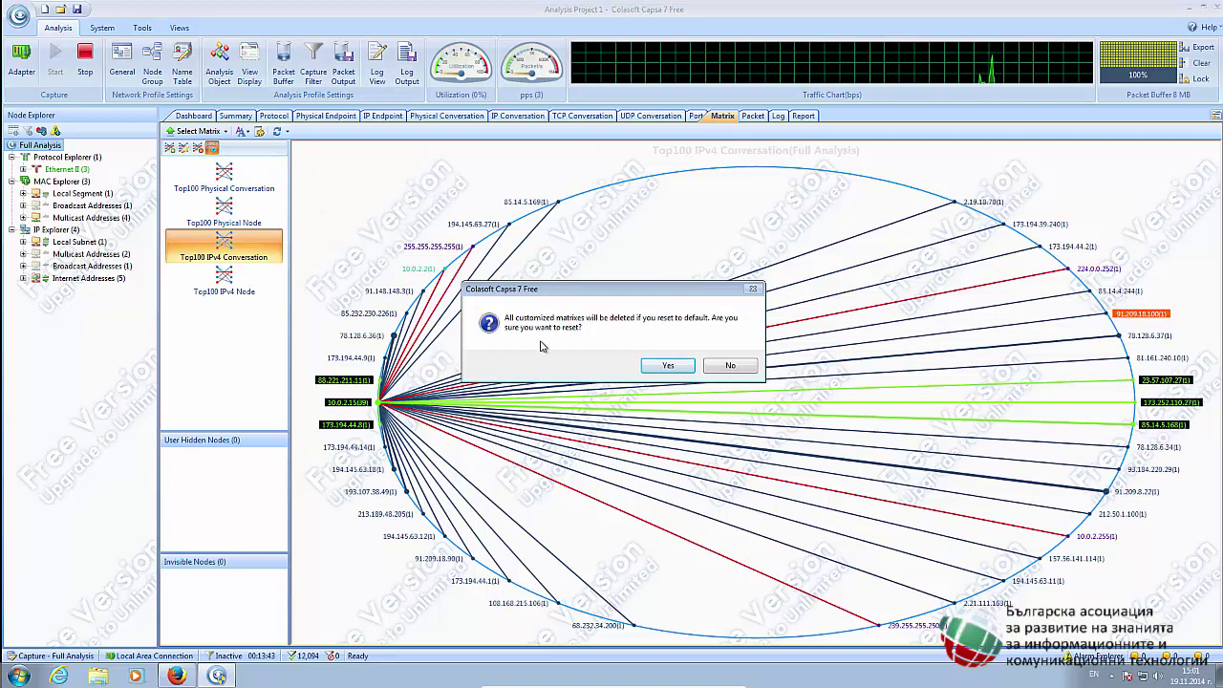
left_click(666, 366)
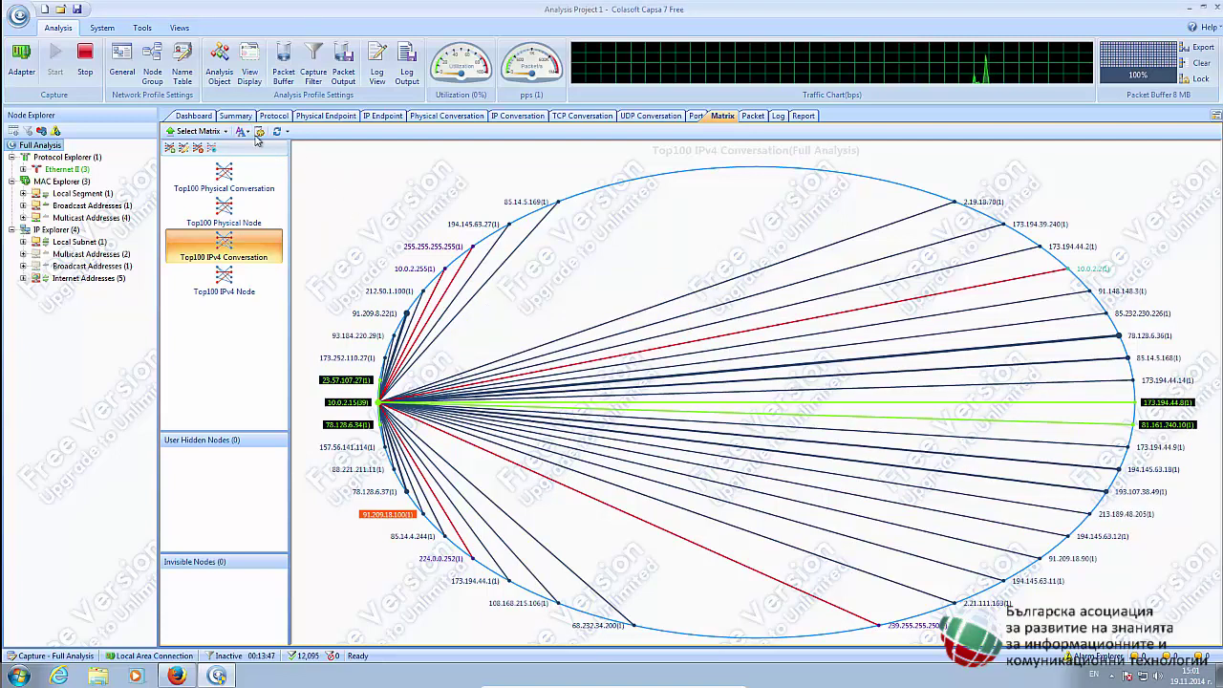
left_click(226, 132)
Look over the refresh interval, node size and matrix type dropdowns without changing them
left_click(286, 131)
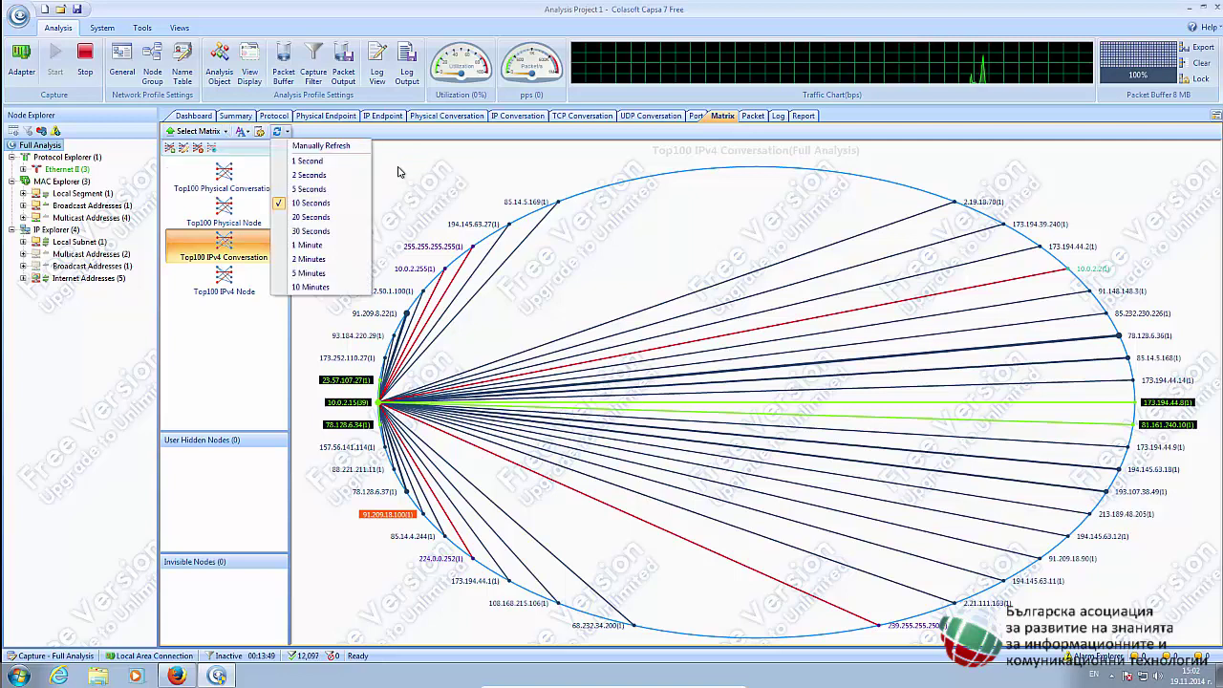
left_click(238, 134)
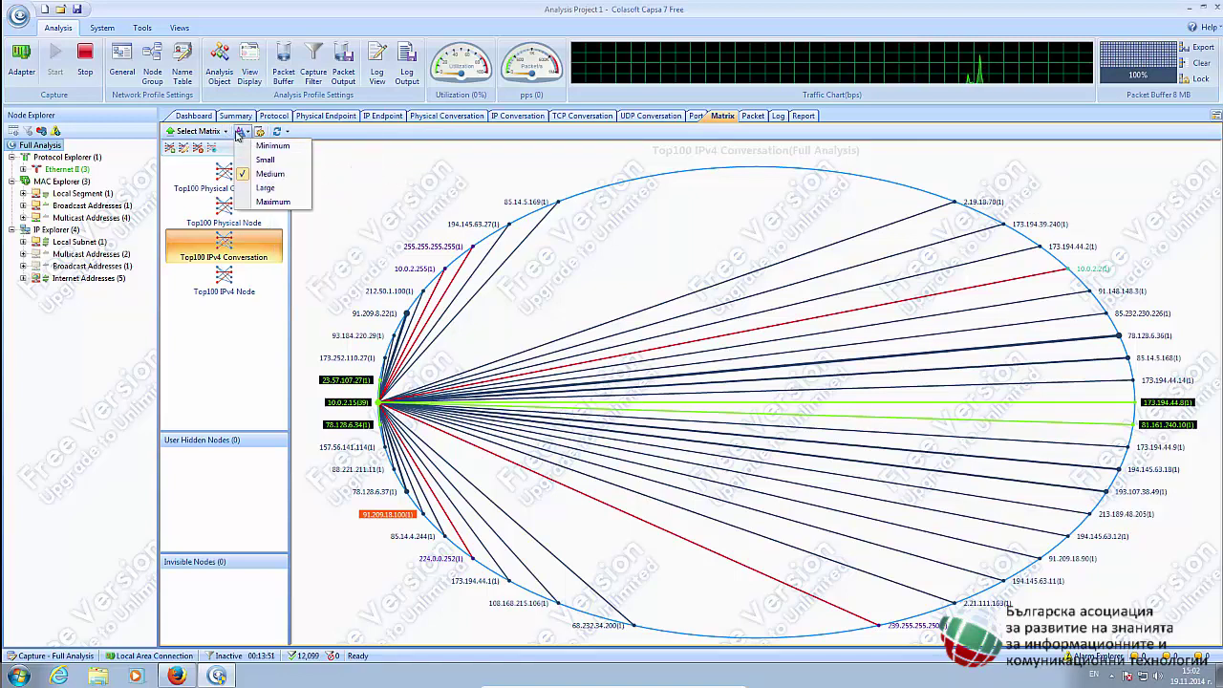
left_click(226, 131)
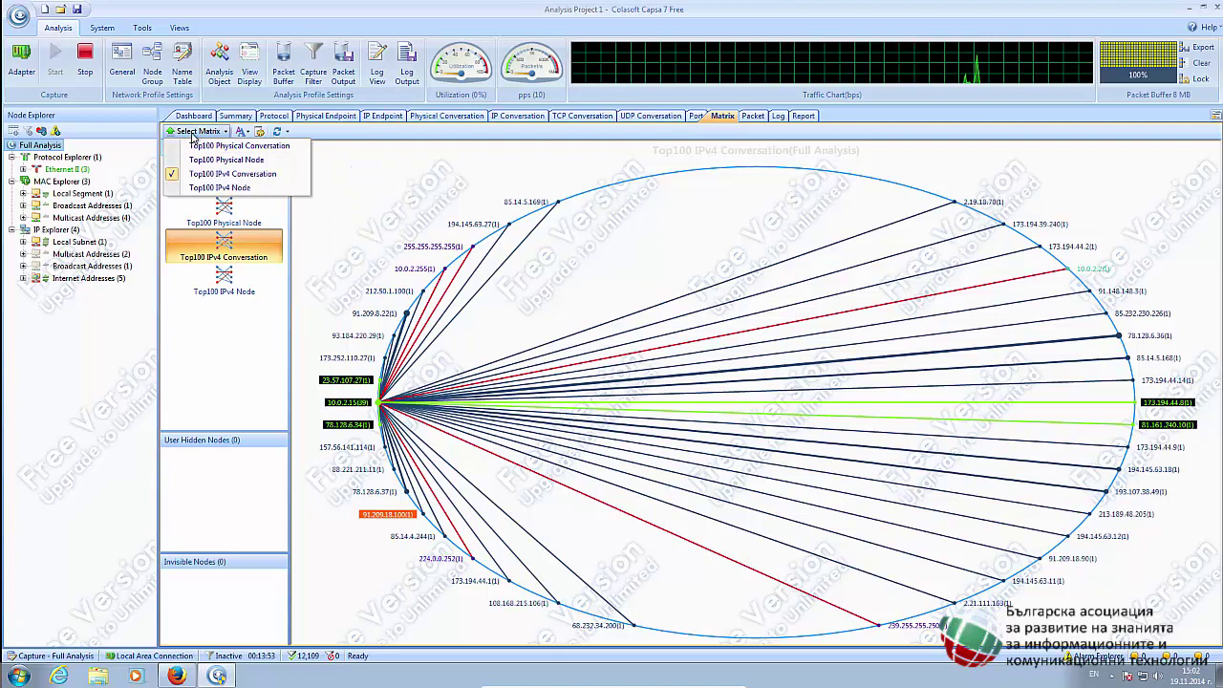
left_click(239, 132)
left_click(239, 132)
left_click(215, 132)
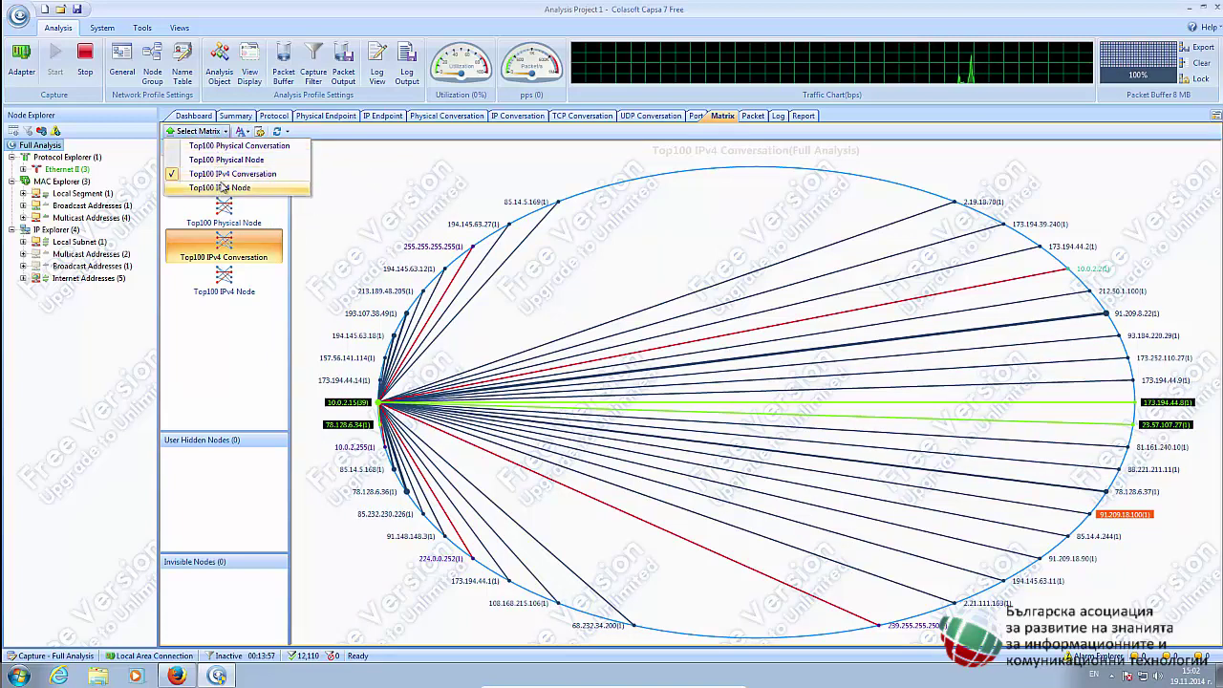
left_click(226, 146)
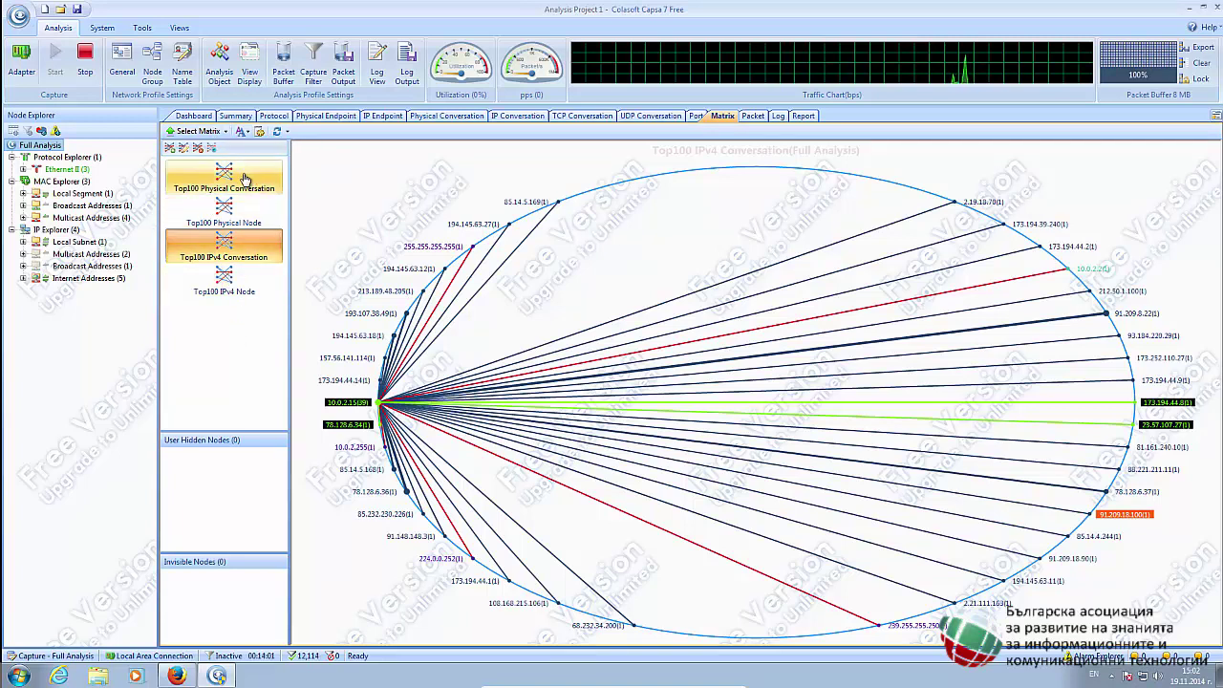
Pick a larger node size so the matrix node labels grow
left_click(246, 132)
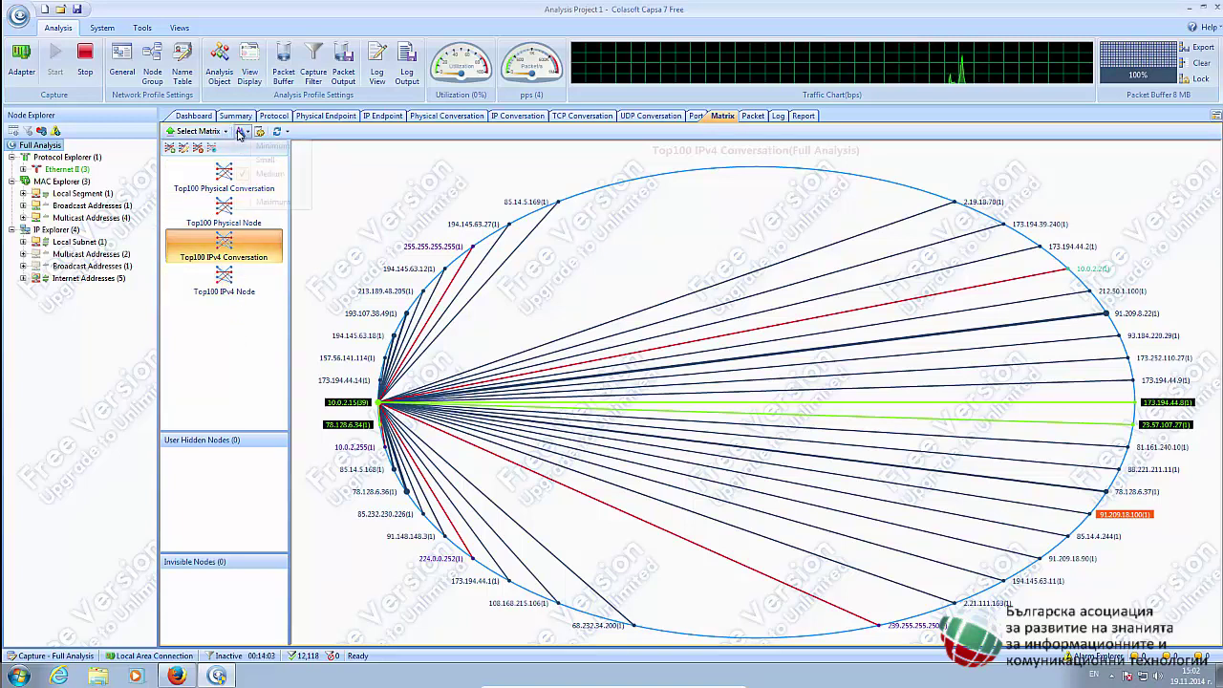
left_click(246, 134)
left_click(247, 134)
left_click(268, 188)
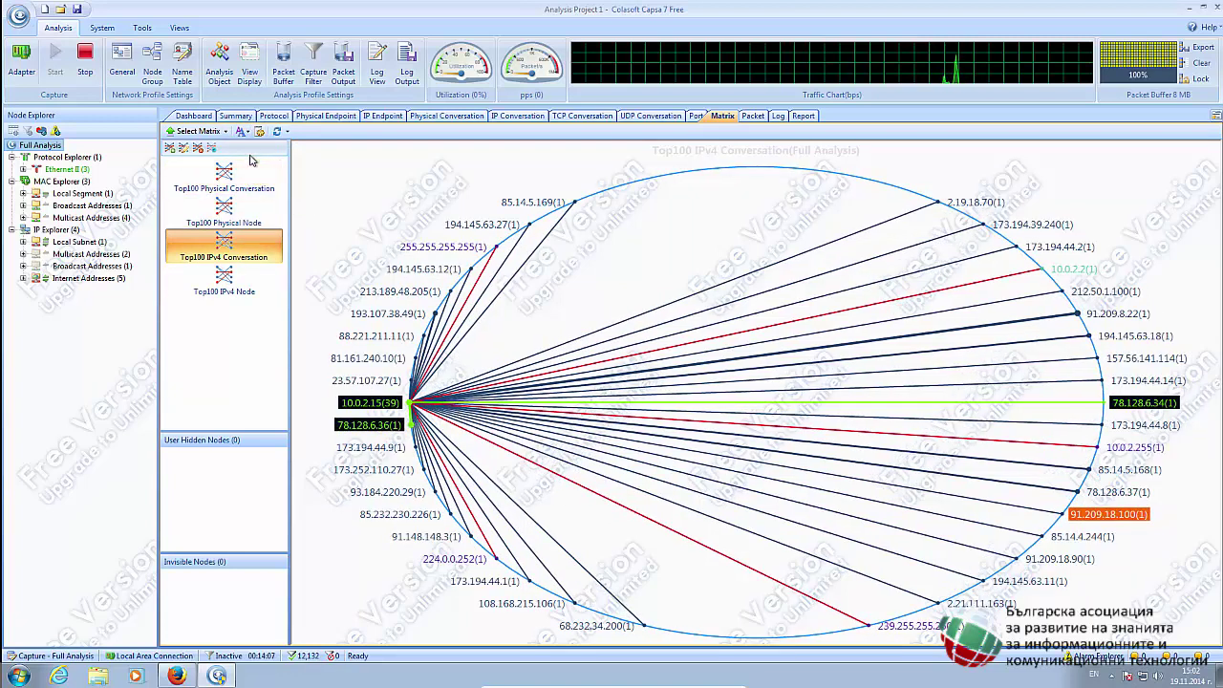
left_click(259, 133)
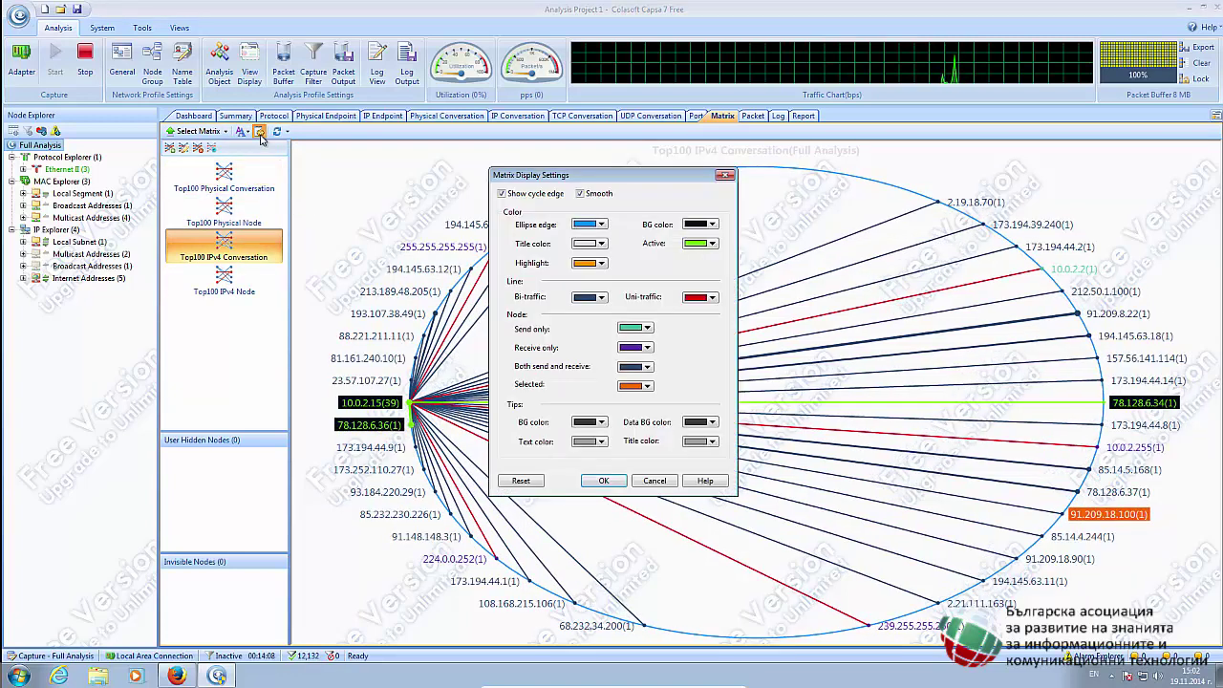
Turn on Smooth drawing in the Matrix Display Settings and apply it
left_click_drag(564, 184, 543, 183)
left_click(560, 193)
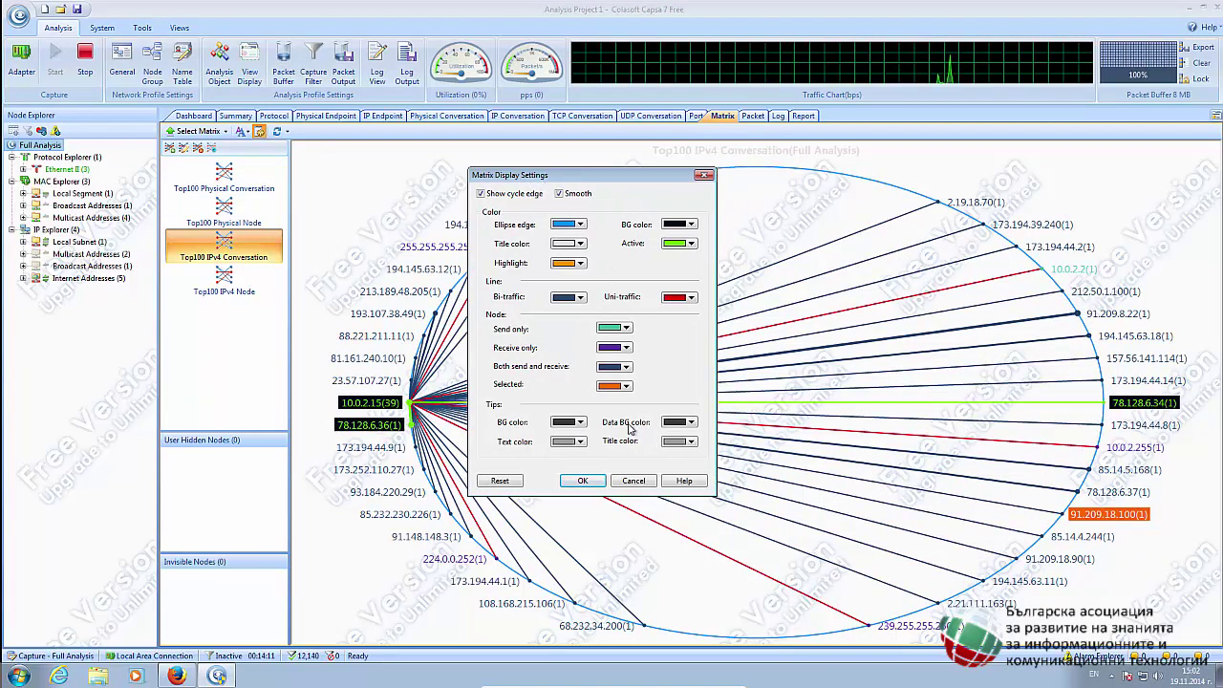
left_click(622, 485)
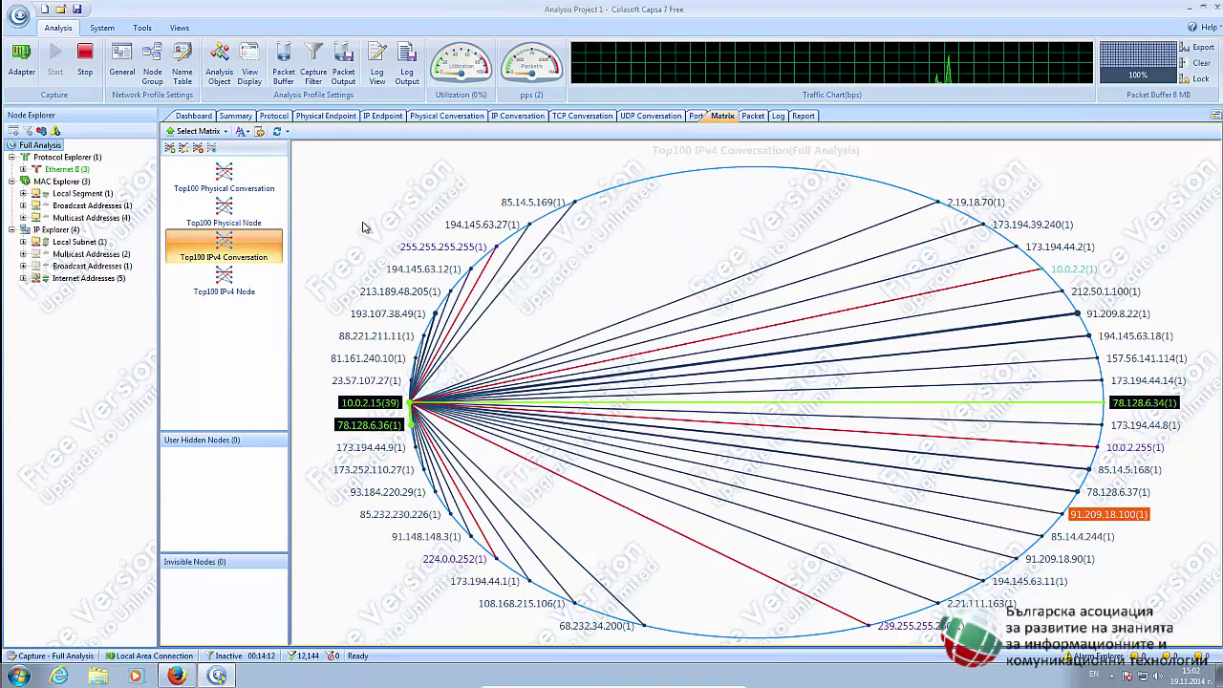
Set the matrix refresh to Manually Refresh, then 1 Second, and show the Packet list
left_click(286, 132)
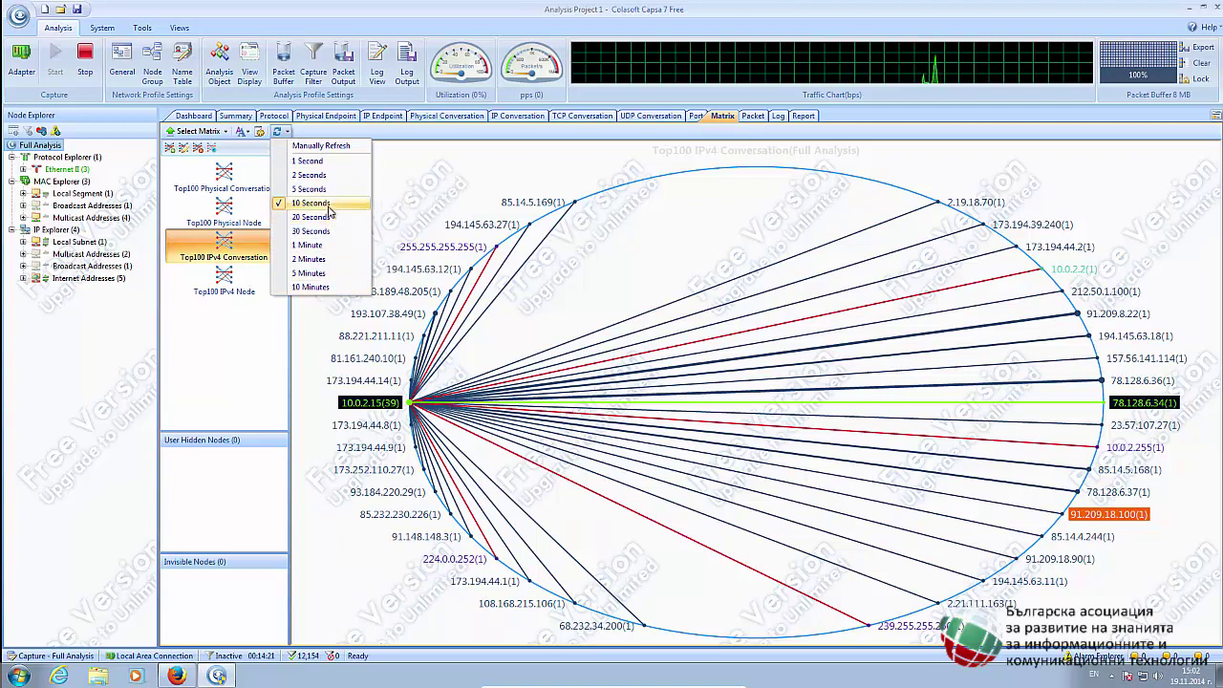
left_click(335, 150)
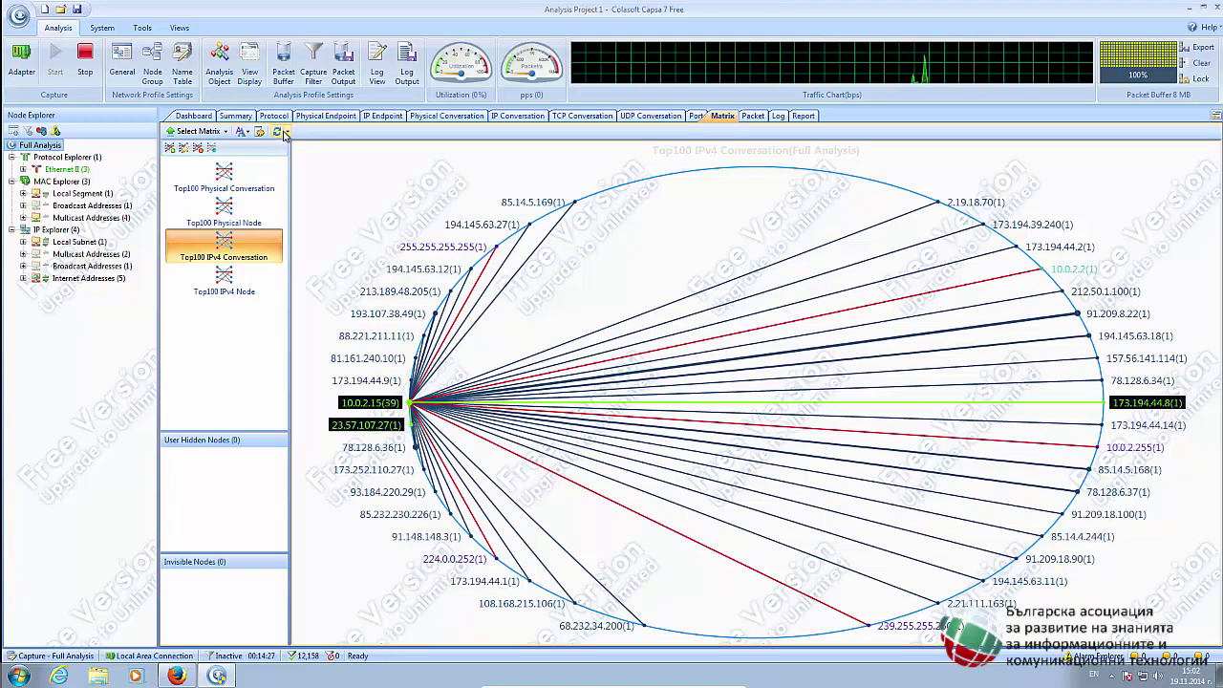
left_click(286, 133)
left_click(293, 161)
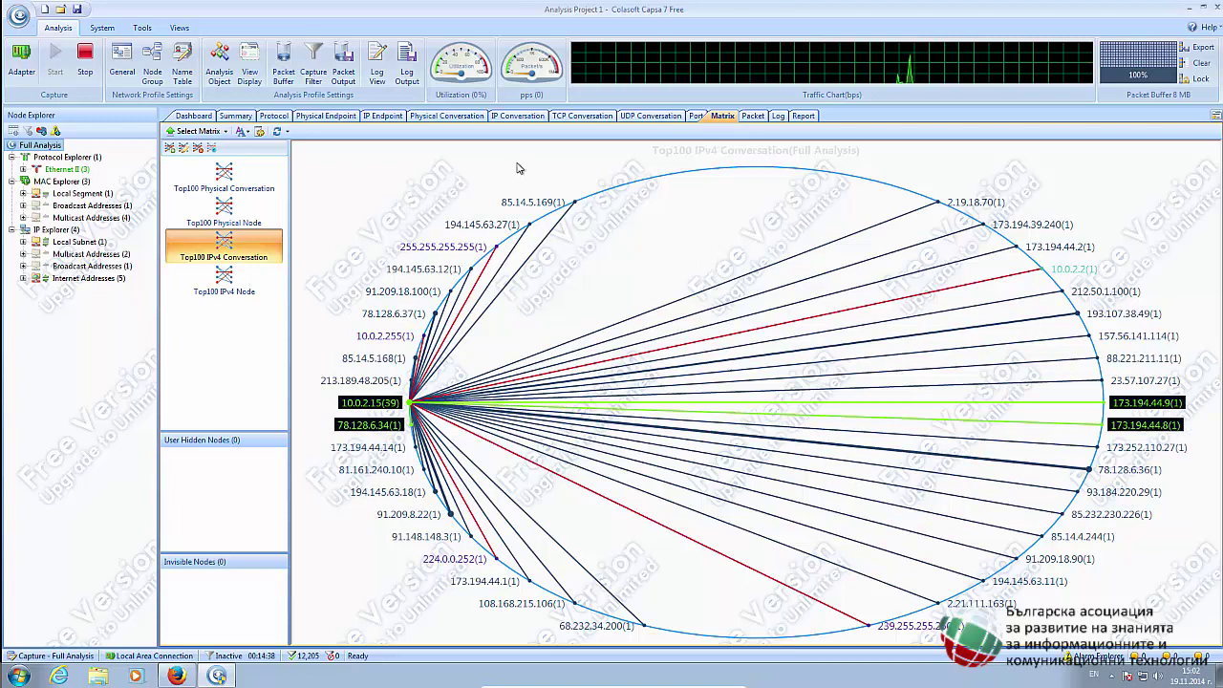
left_click(753, 116)
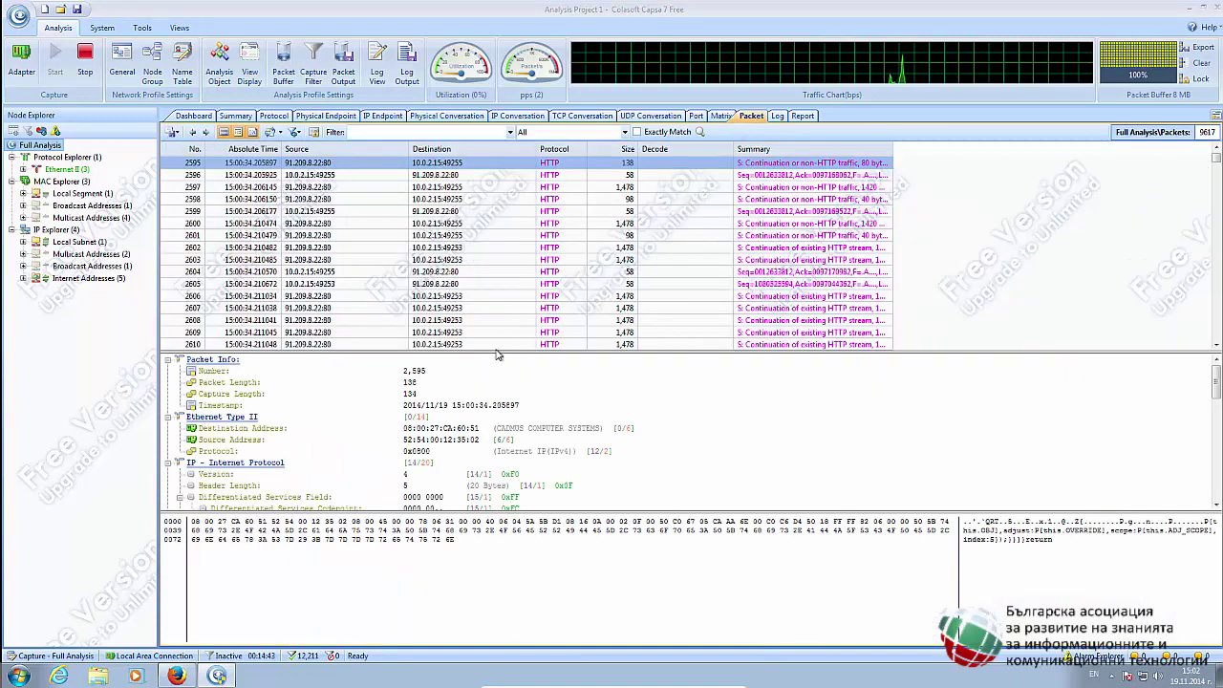
Browse the decodes of packets 12199, 12193 and 12192 in the packet list
left_click_drag(492, 350, 489, 372)
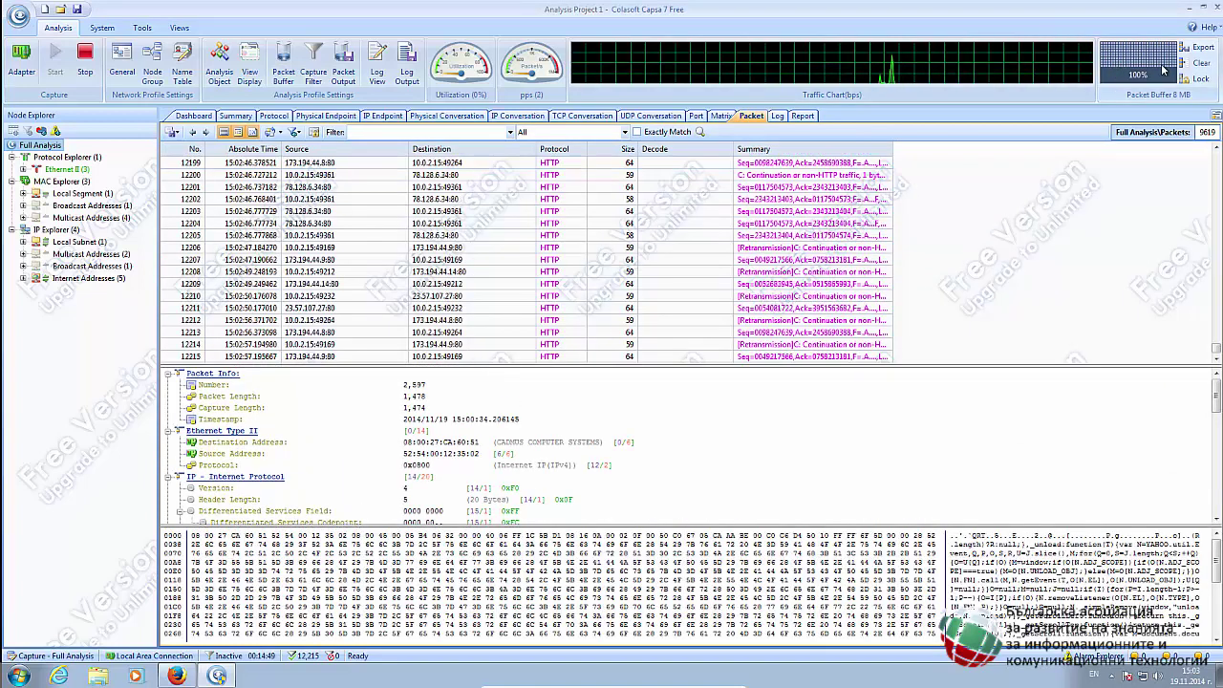
left_click(191, 163)
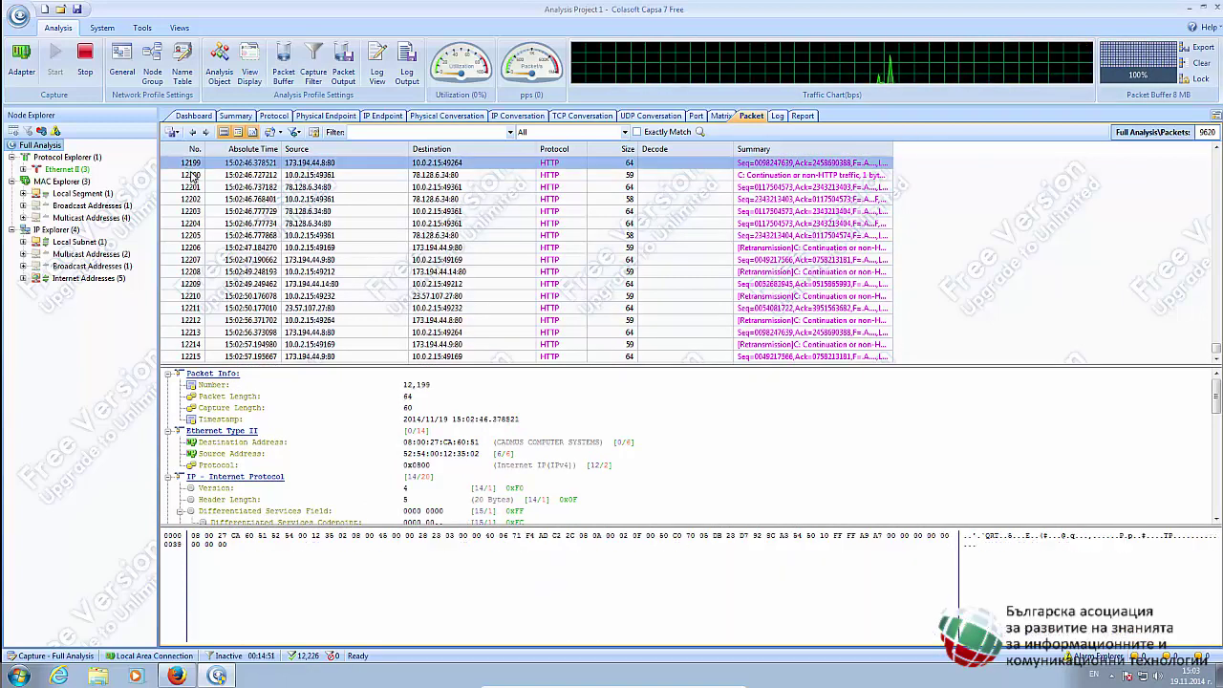
scroll(201, 186, "up", 3)
left_click(234, 199)
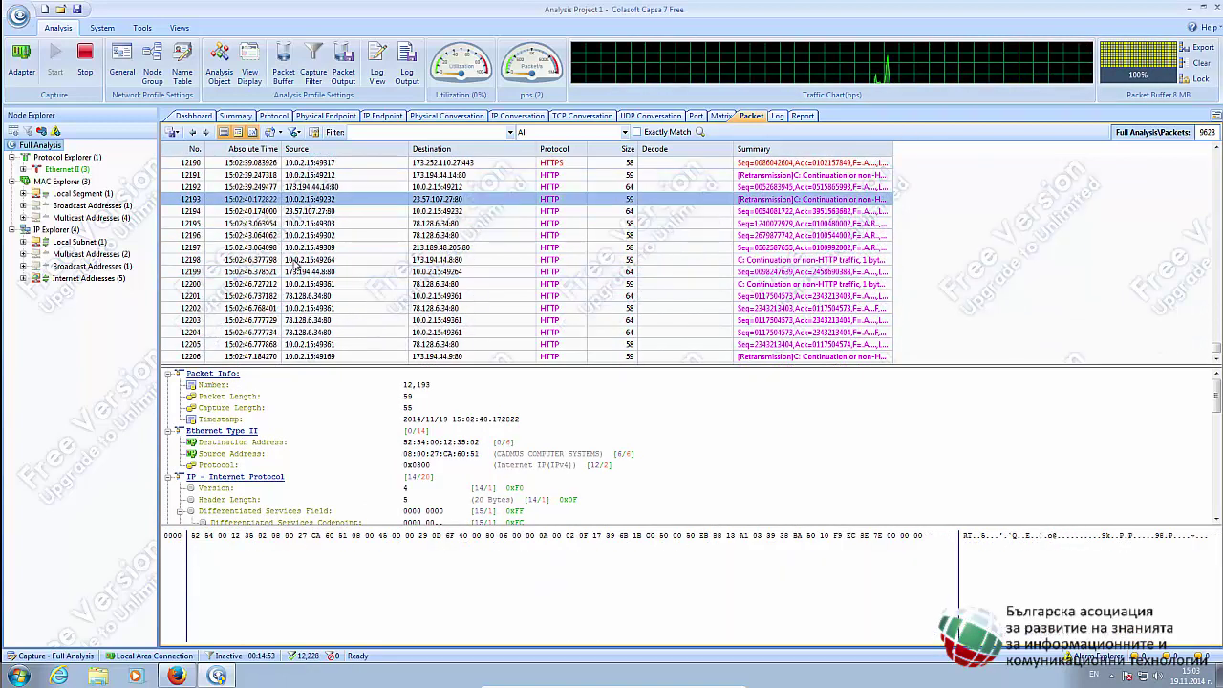
scroll(313, 261, "up", 3)
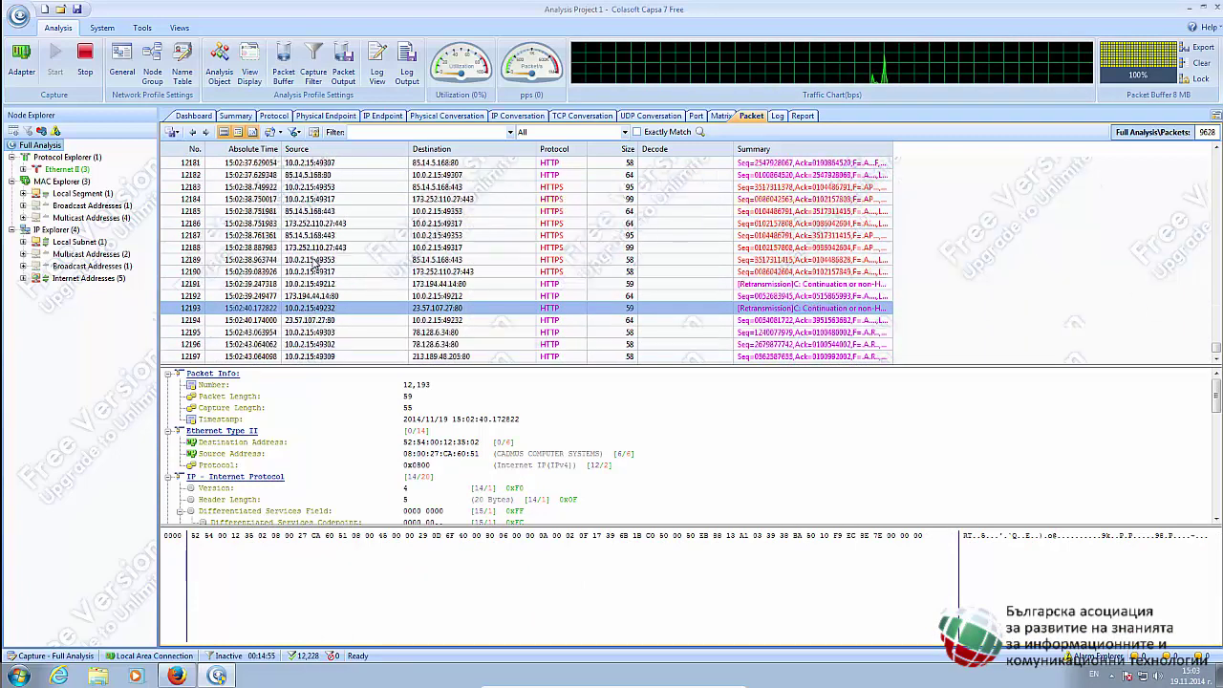
left_click(335, 296)
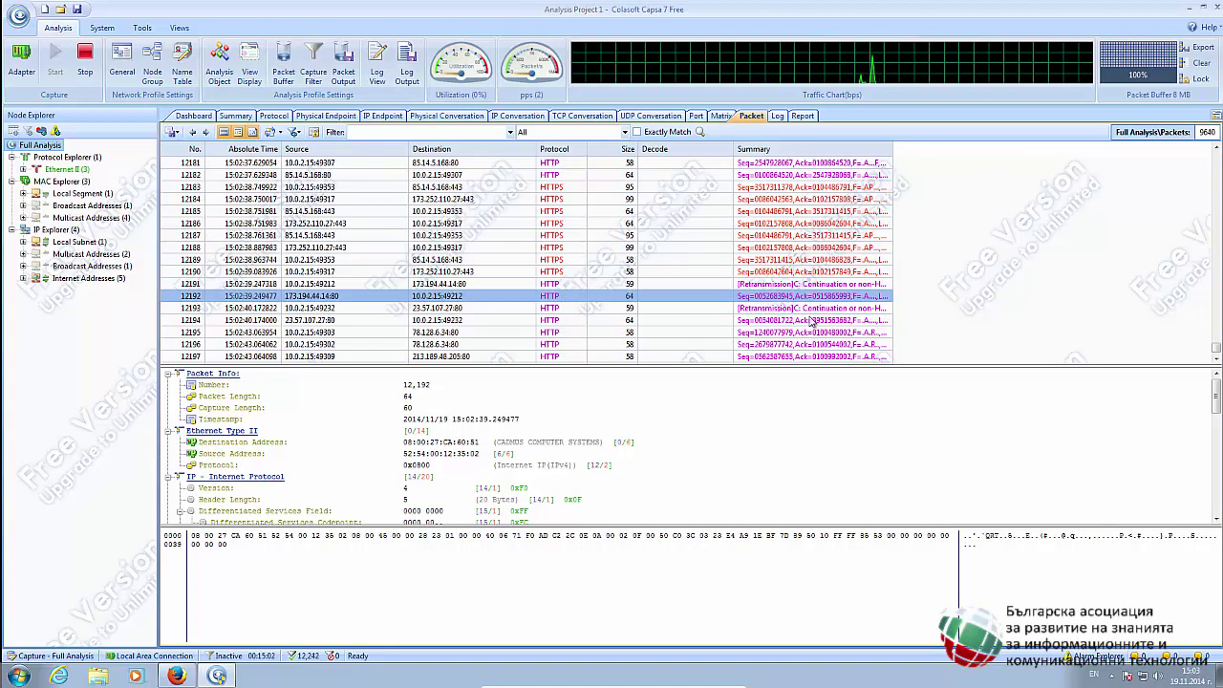
Widen the Summary column, decode packet 12182 in an enlarged tree, and list timestamps in Decode
left_click_drag(893, 149, 989, 150)
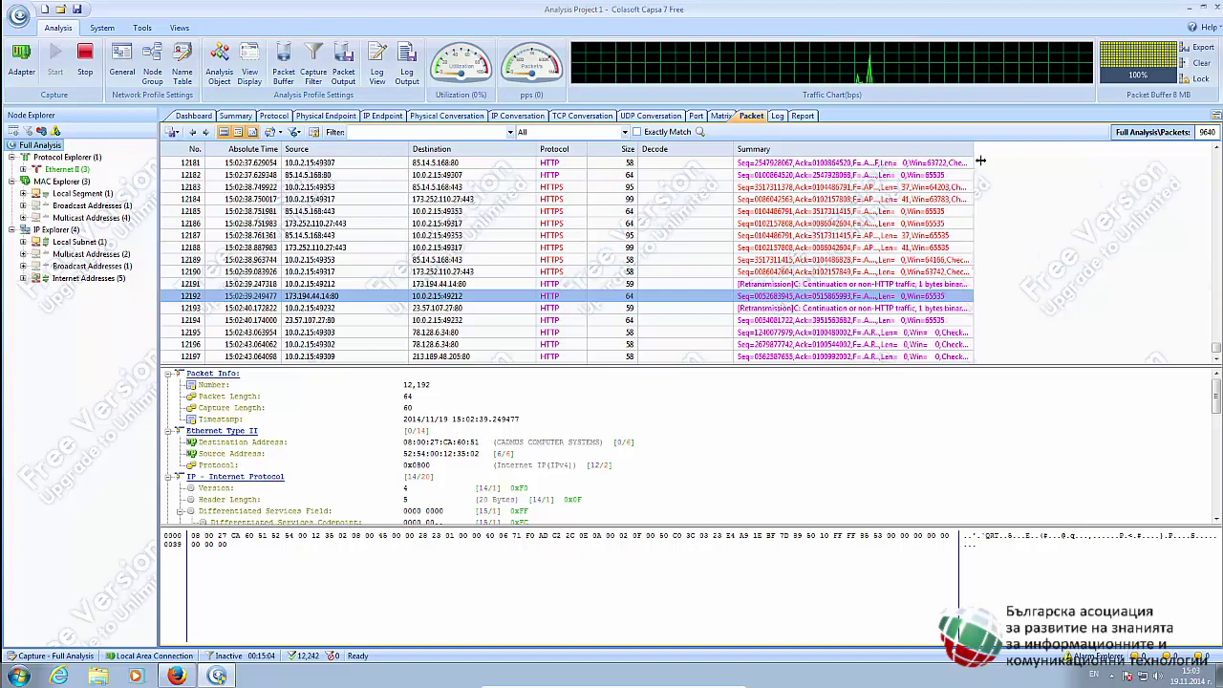
left_click(304, 175)
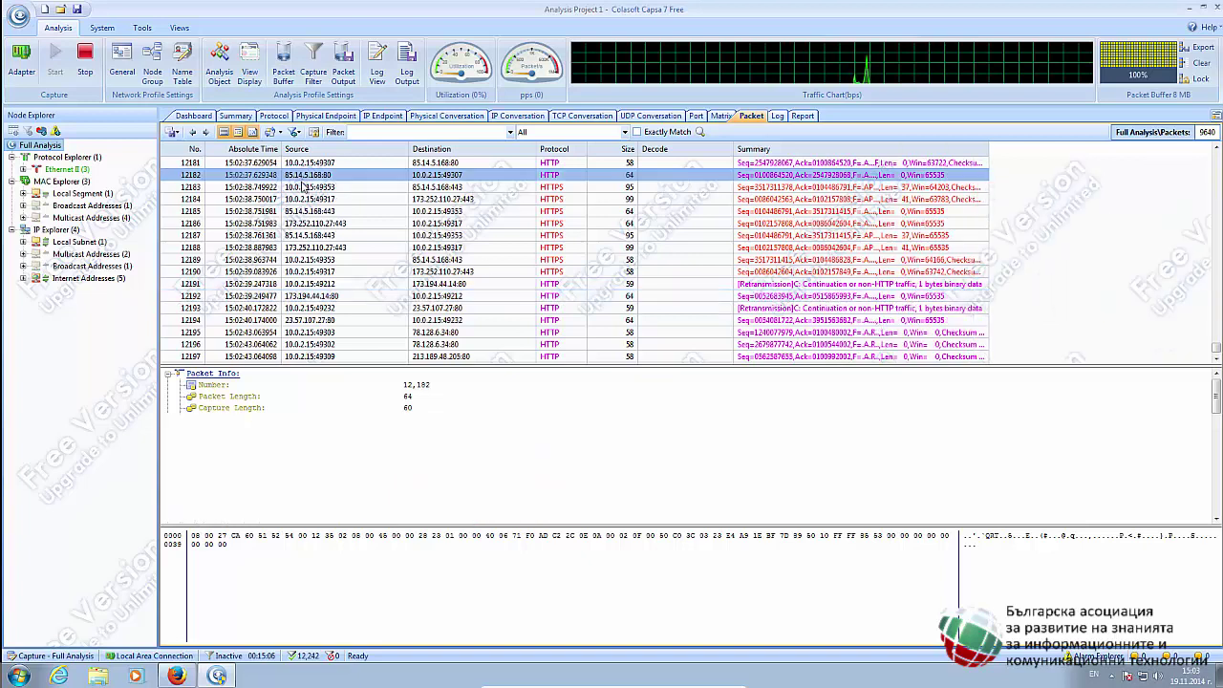
left_click_drag(296, 364, 312, 250)
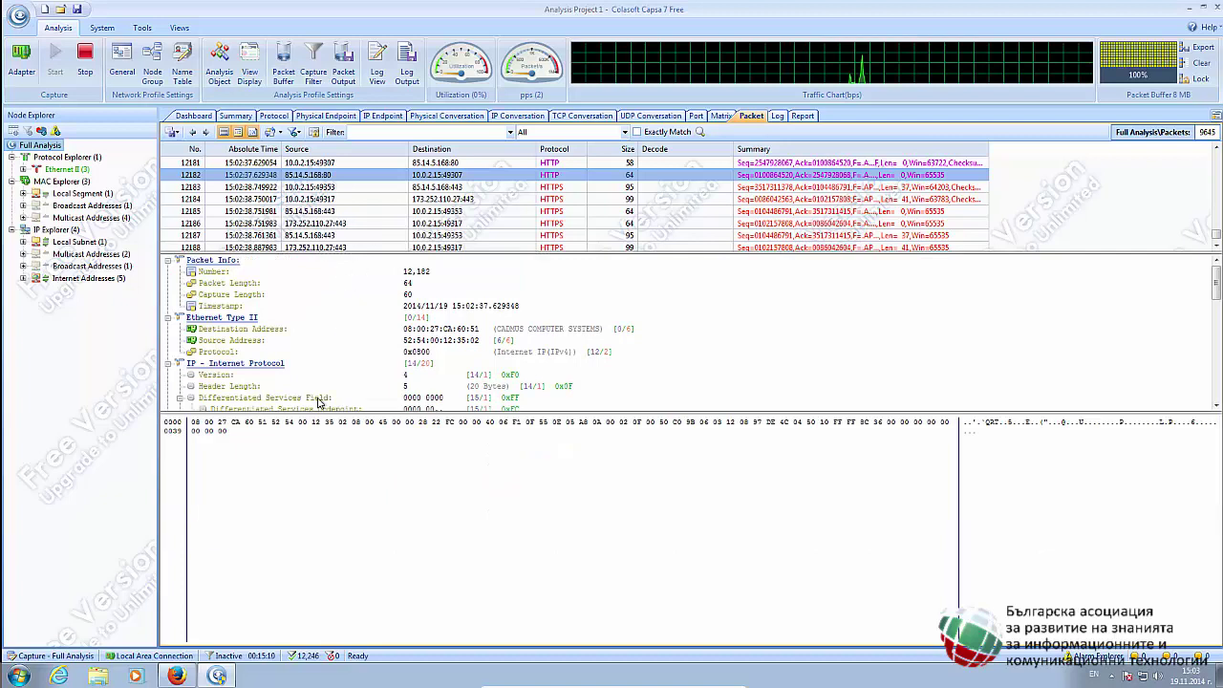
left_click_drag(313, 413, 320, 550)
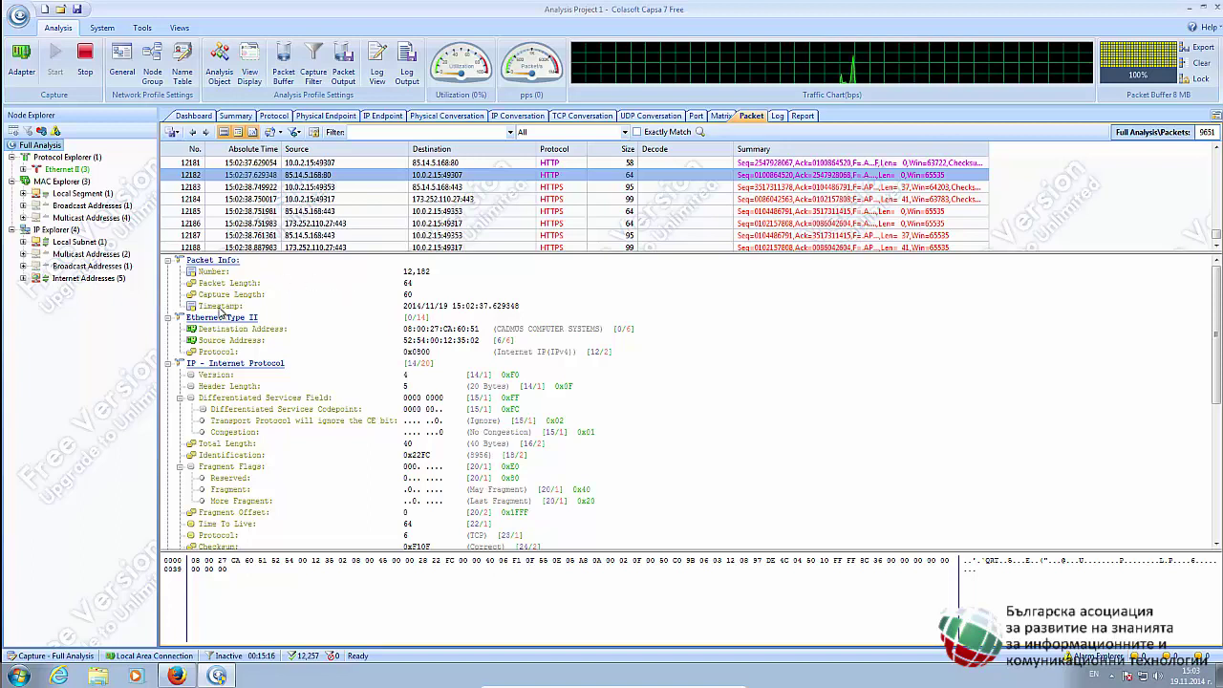
left_click(221, 308)
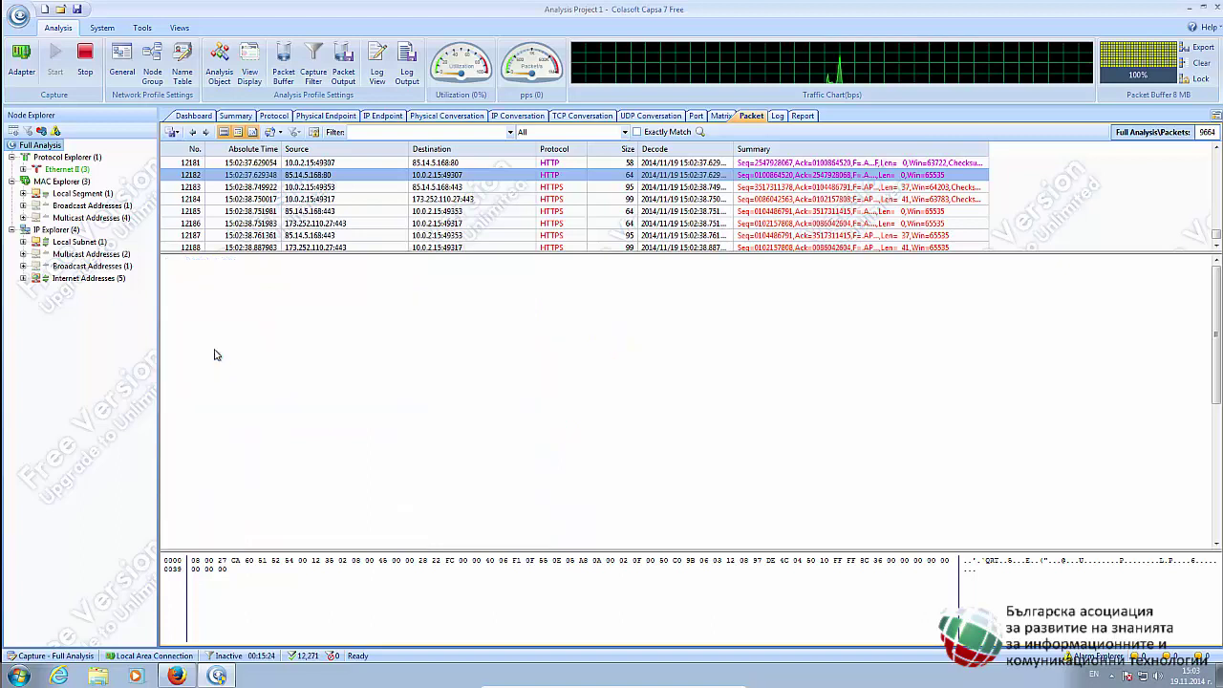
List each packet's Ethernet protocol and then IP Version value in the Decode column
left_click(215, 353)
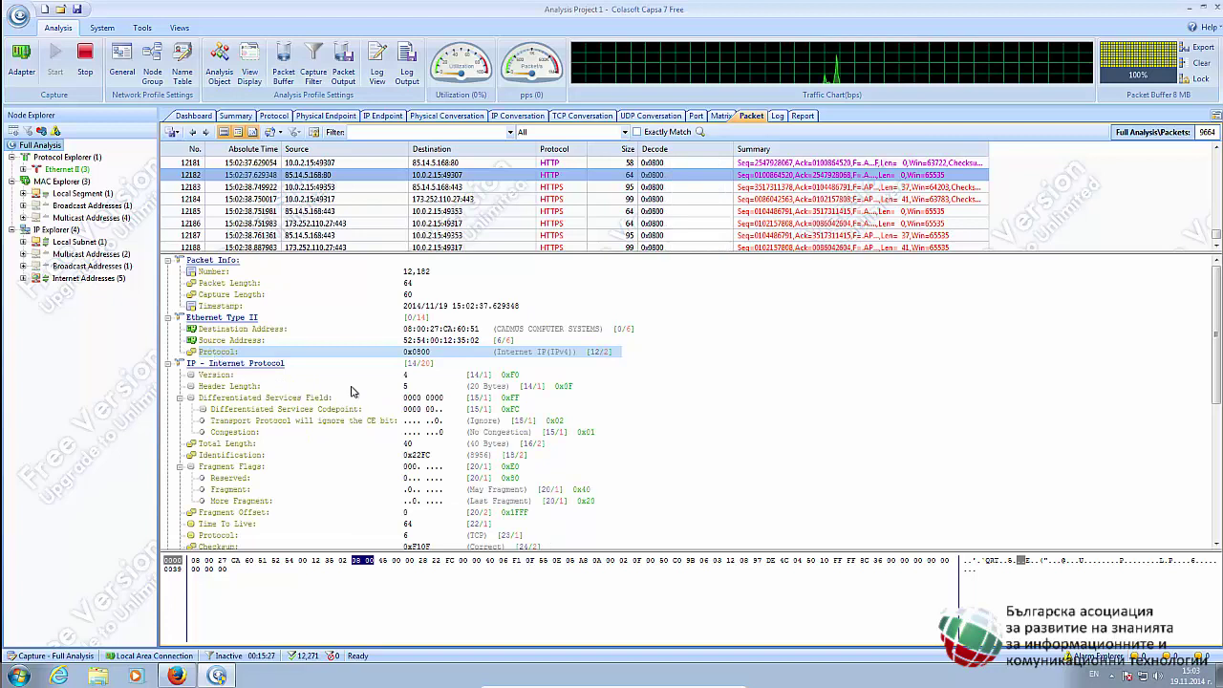
scroll(328, 395, "down", 2)
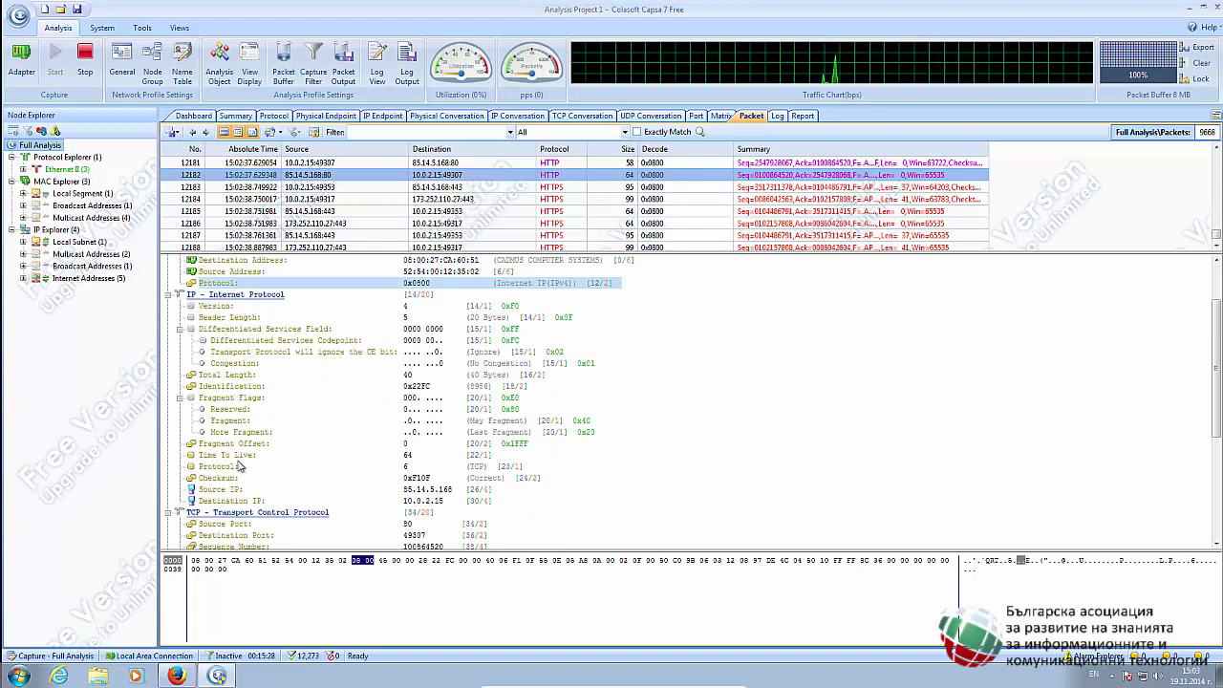
left_click(235, 308)
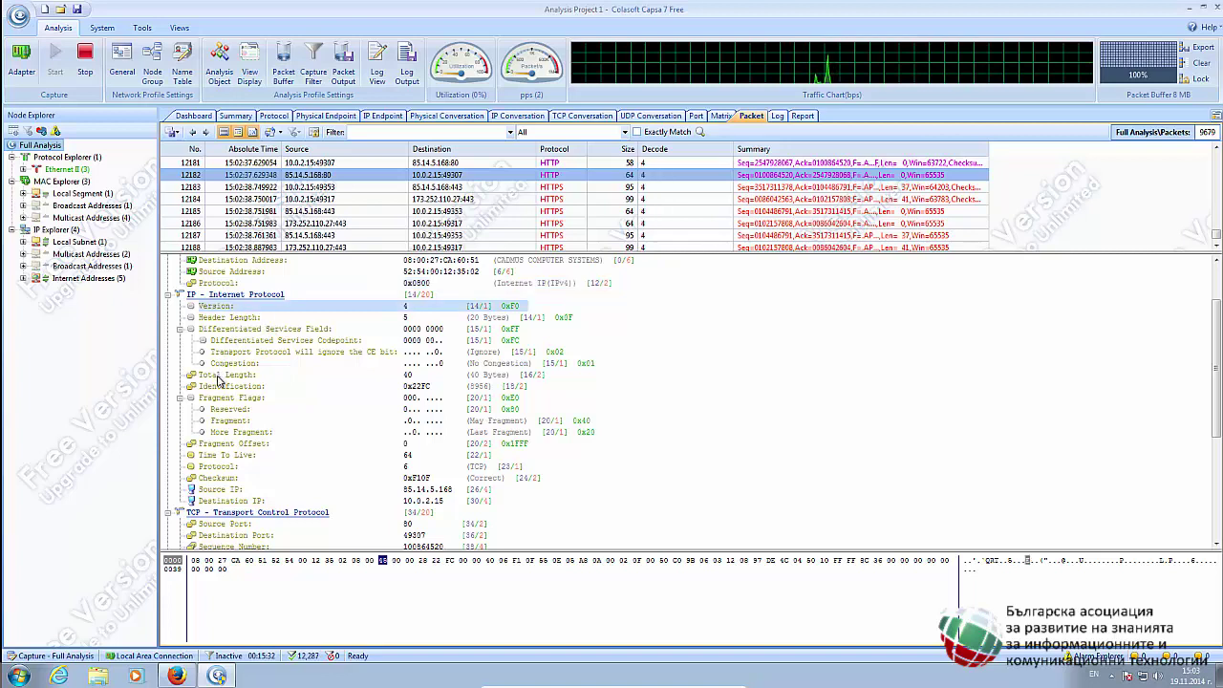
scroll(239, 465, "down", 3)
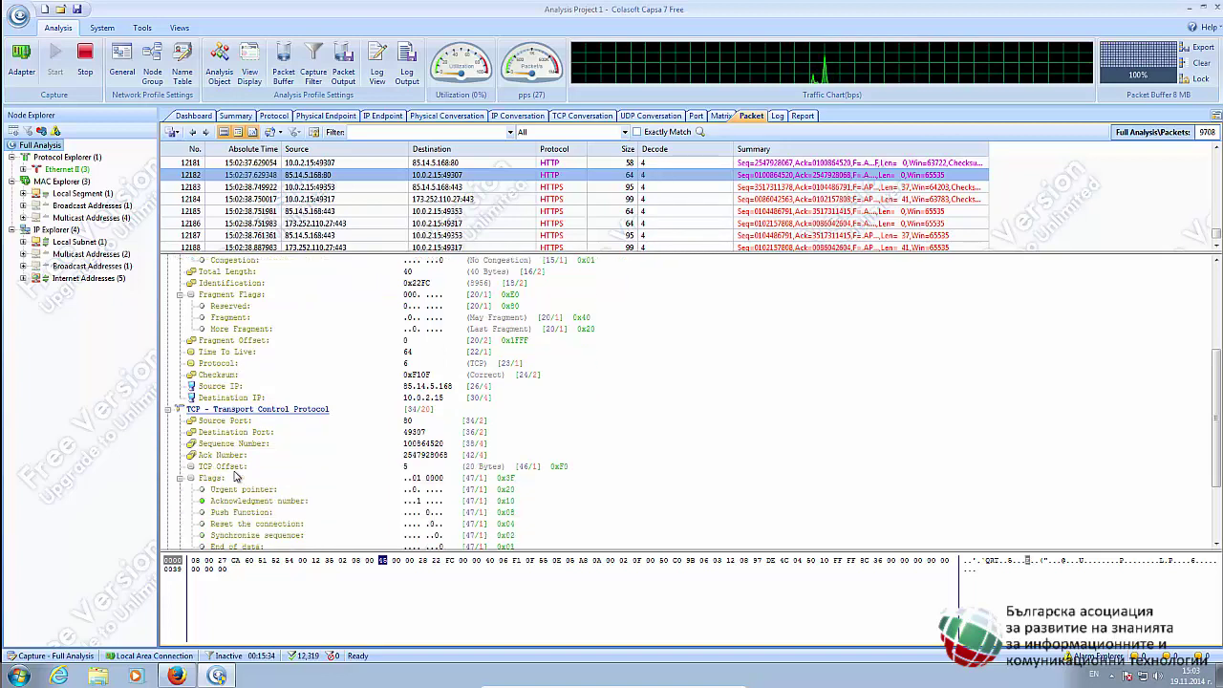
scroll(245, 437, "down", 2)
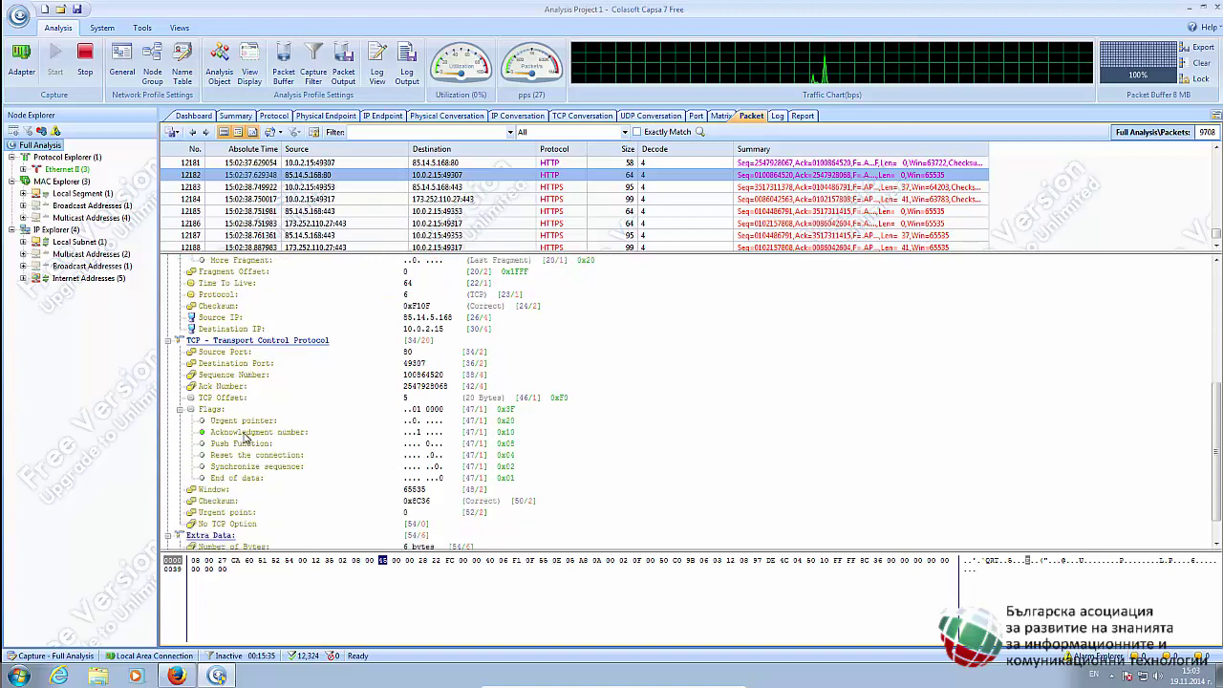
Inspect packet 12,182's TCP source port and Ethernet header, then collapse the Ethernet section
left_click(249, 353)
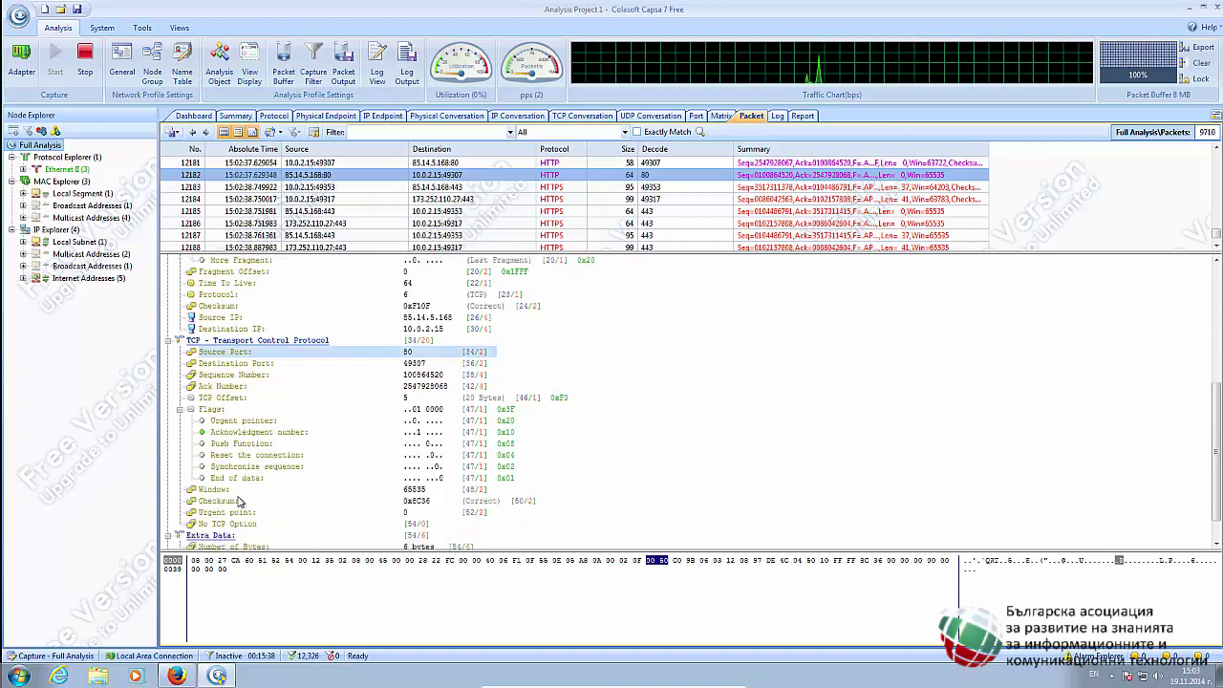
scroll(239, 503, "down", 1)
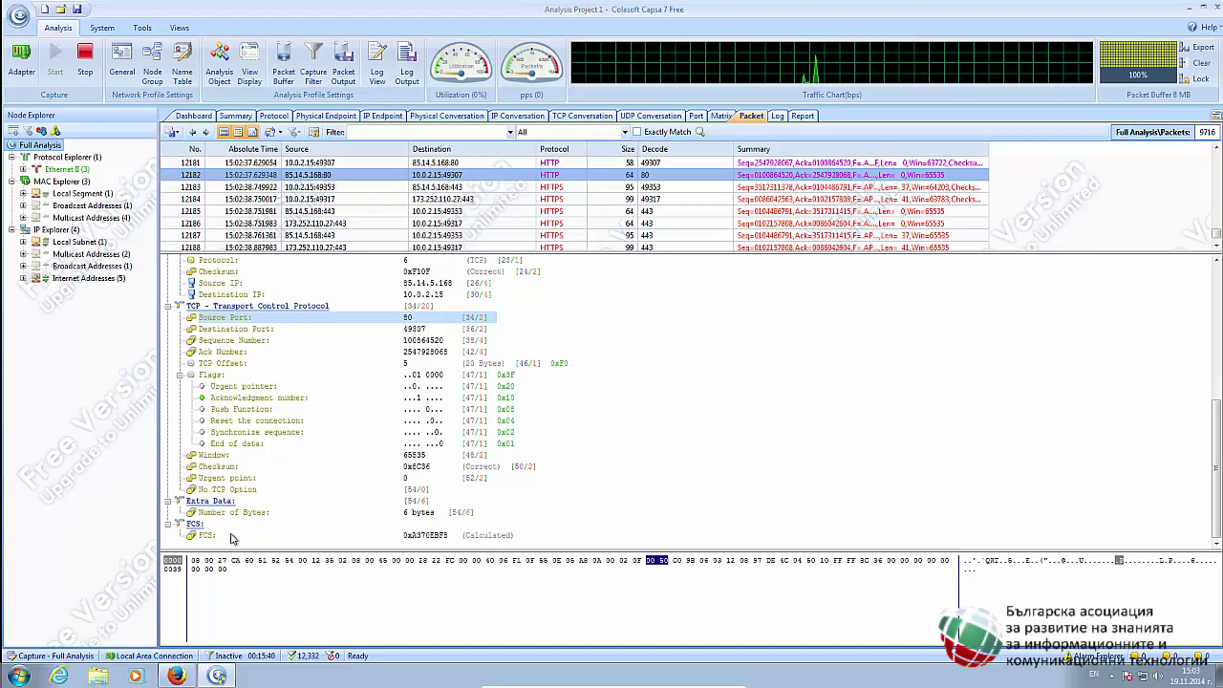
scroll(256, 459, "up", 7)
scroll(241, 304, "up", 1)
left_click(235, 321)
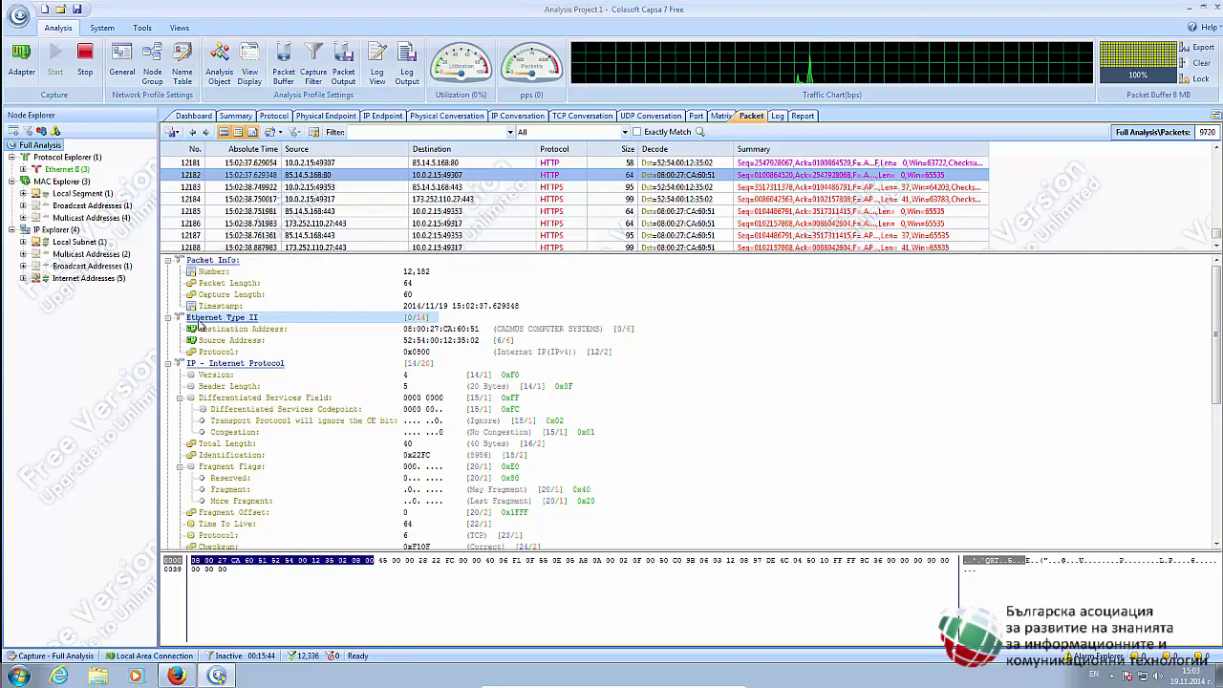
left_click(169, 319)
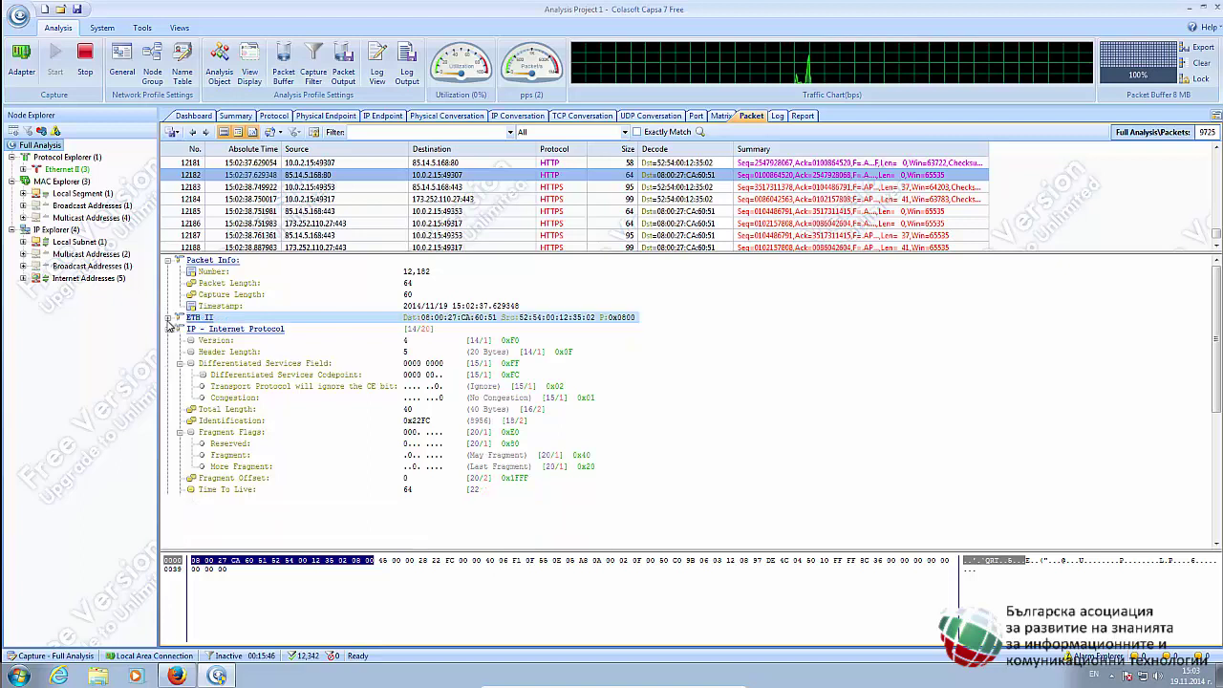
Collapse the IP, TCP, Extra Data and FCS sections, then view the Ethernet, IP and TCP header bytes
left_click(168, 329)
left_click(169, 340)
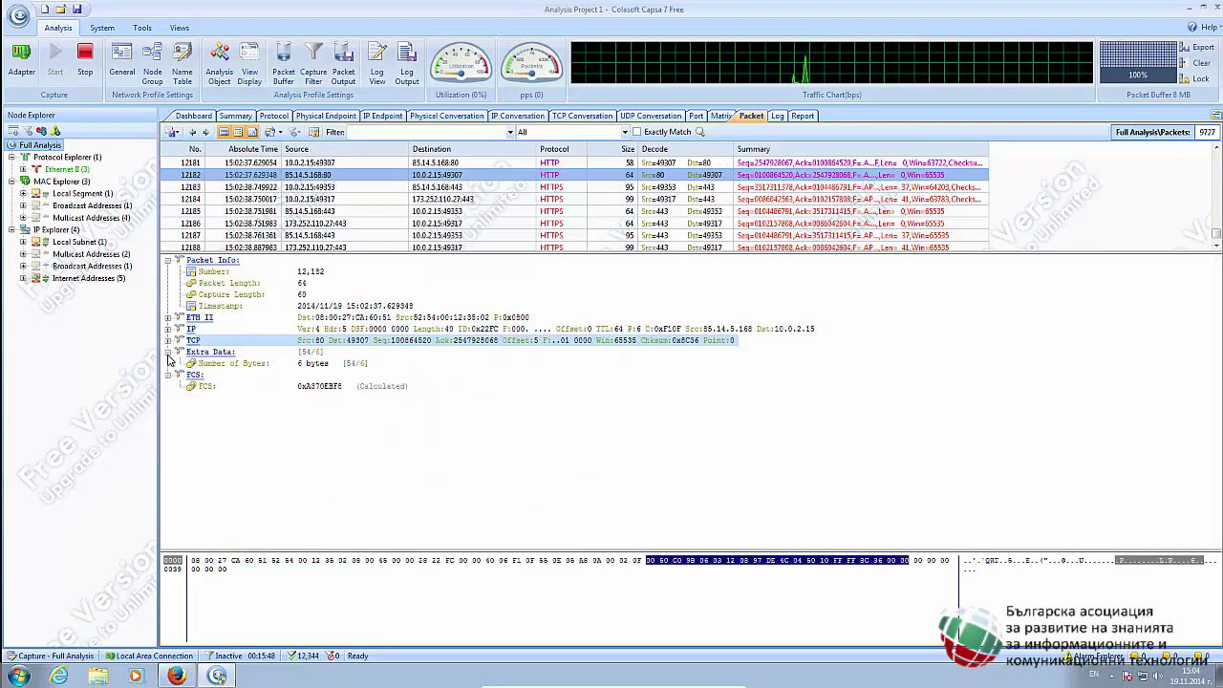
left_click(168, 353)
left_click(171, 364)
left_click(214, 320)
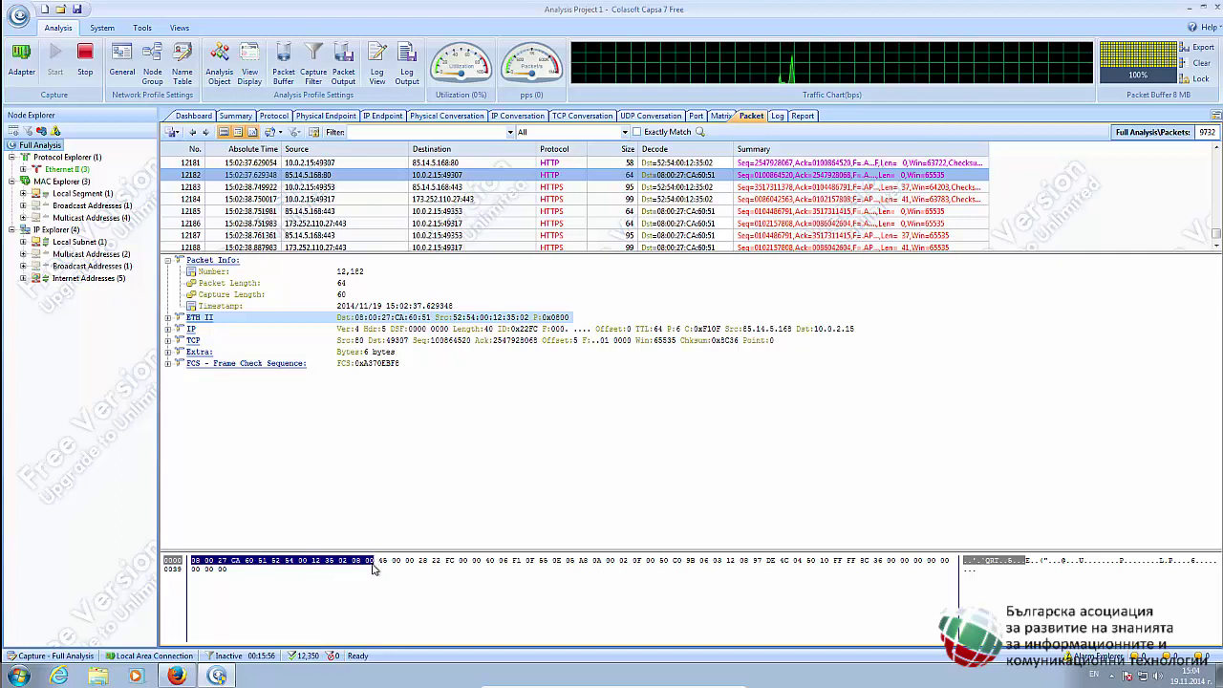
left_click(196, 331)
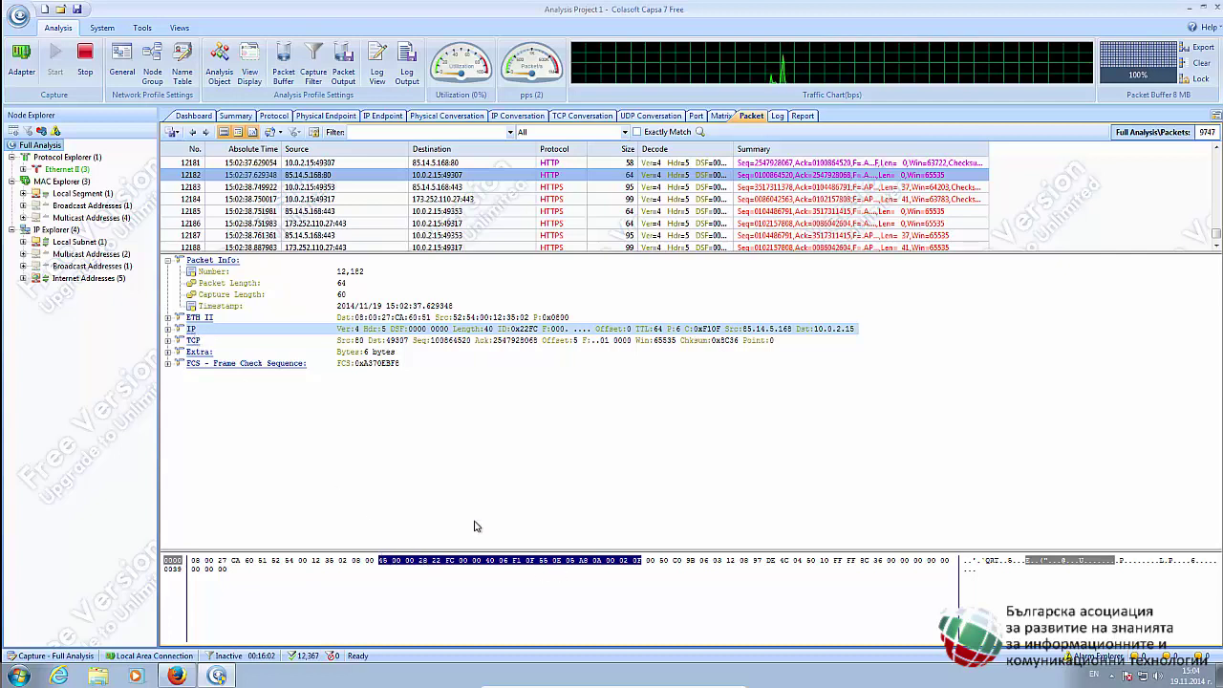
left_click(193, 341)
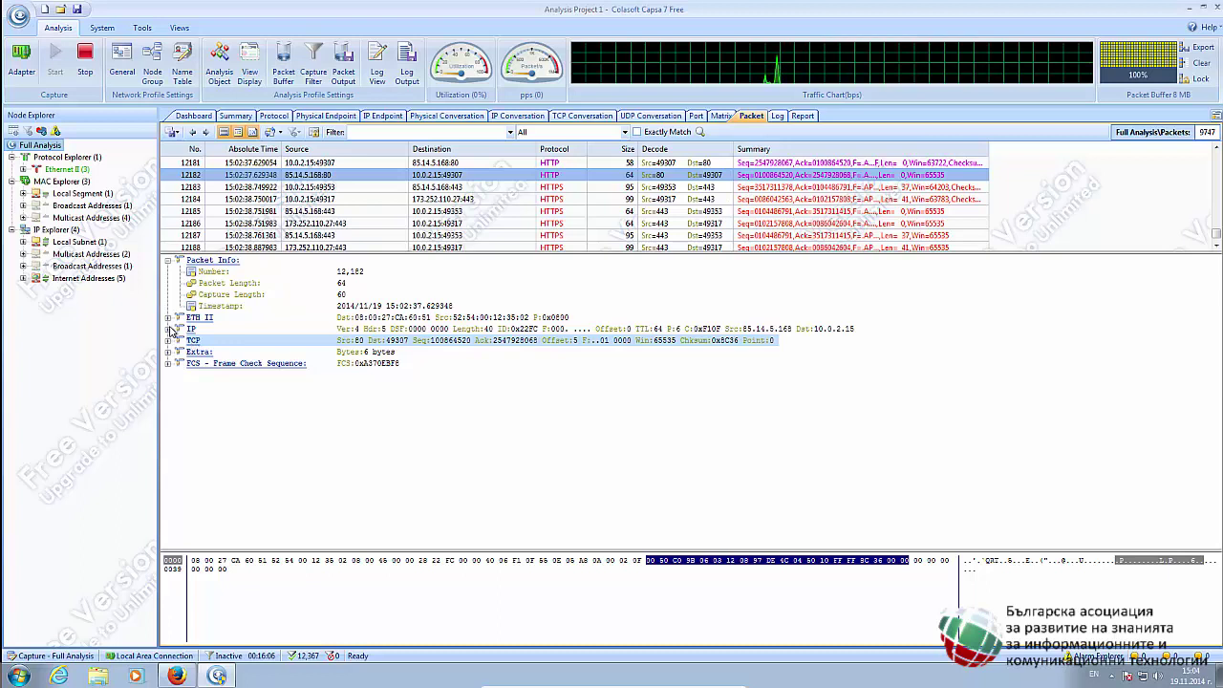
Re-expand IP and Ethernet, inspect the destination address and protocol 6 (TCP), and enlarge the packet list
left_click(169, 329)
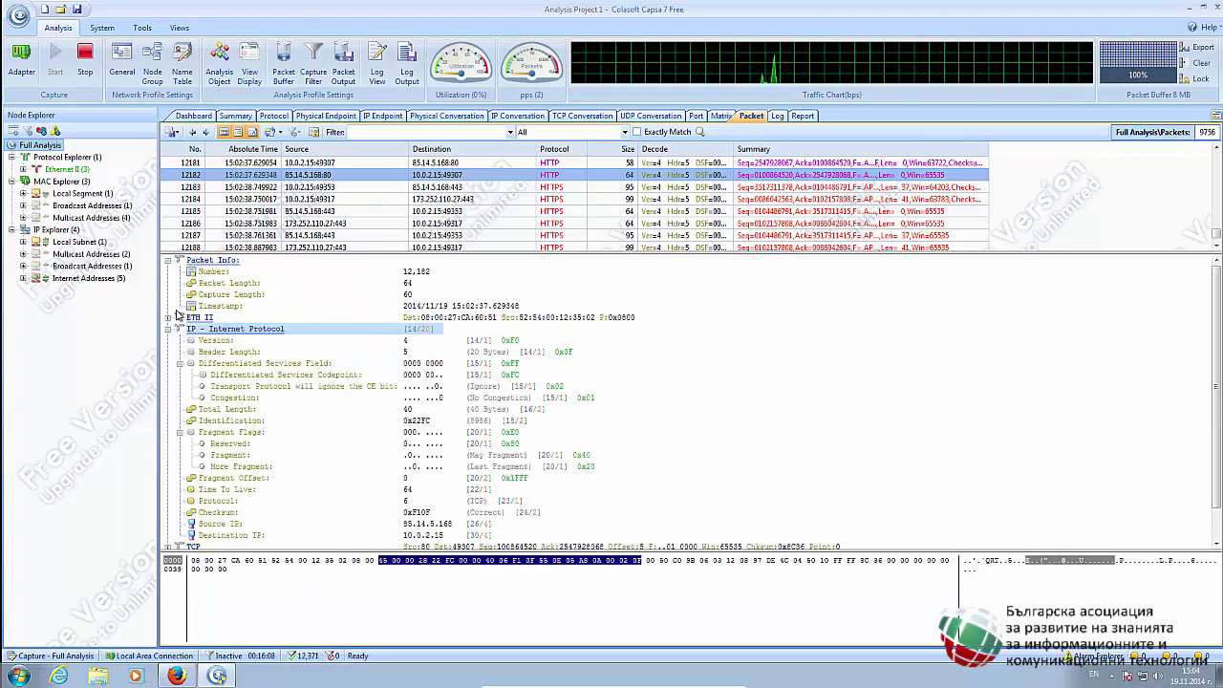
left_click(168, 317)
left_click(246, 331)
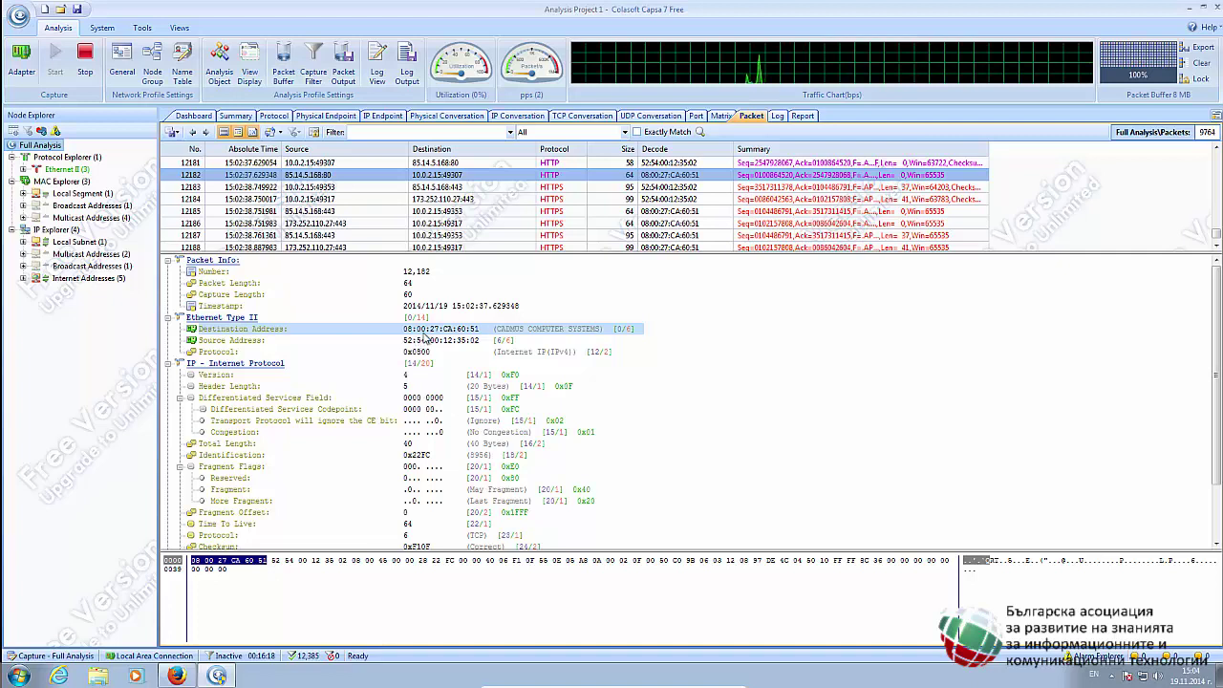
scroll(239, 501, "down", 1)
left_click(235, 502)
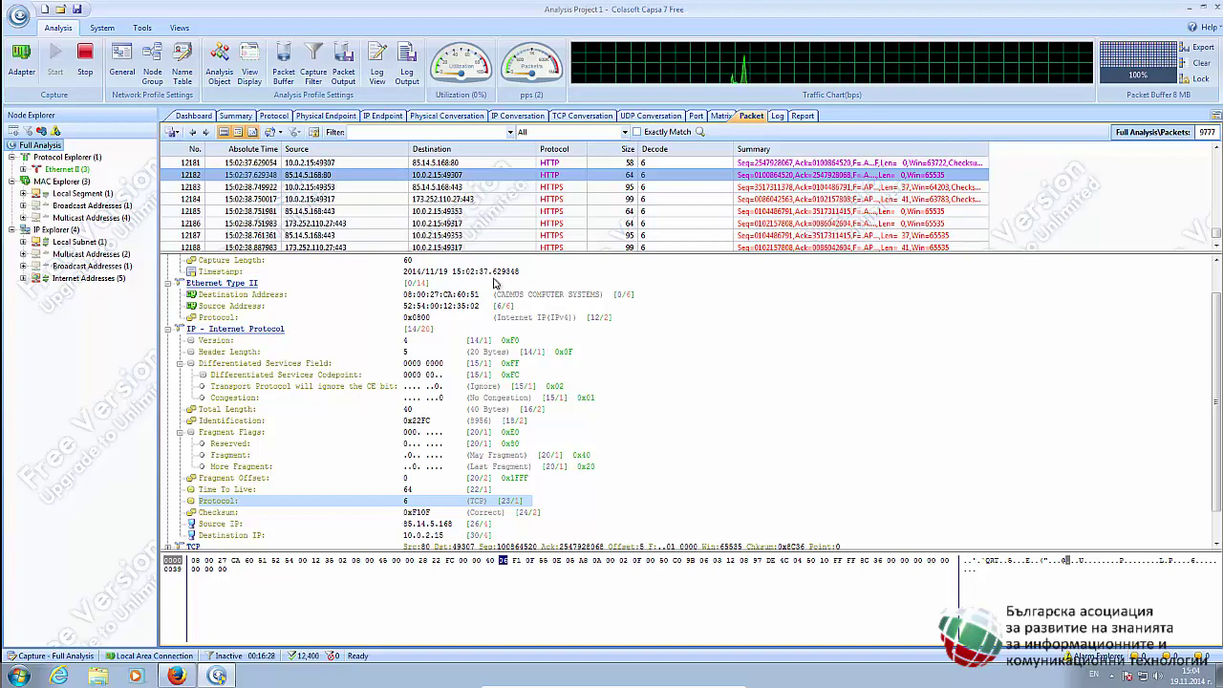
left_click_drag(559, 257, 558, 270)
Open packet 12,183 in a maximized Packet Decoding window with a taller decode tree
double_click(460, 190)
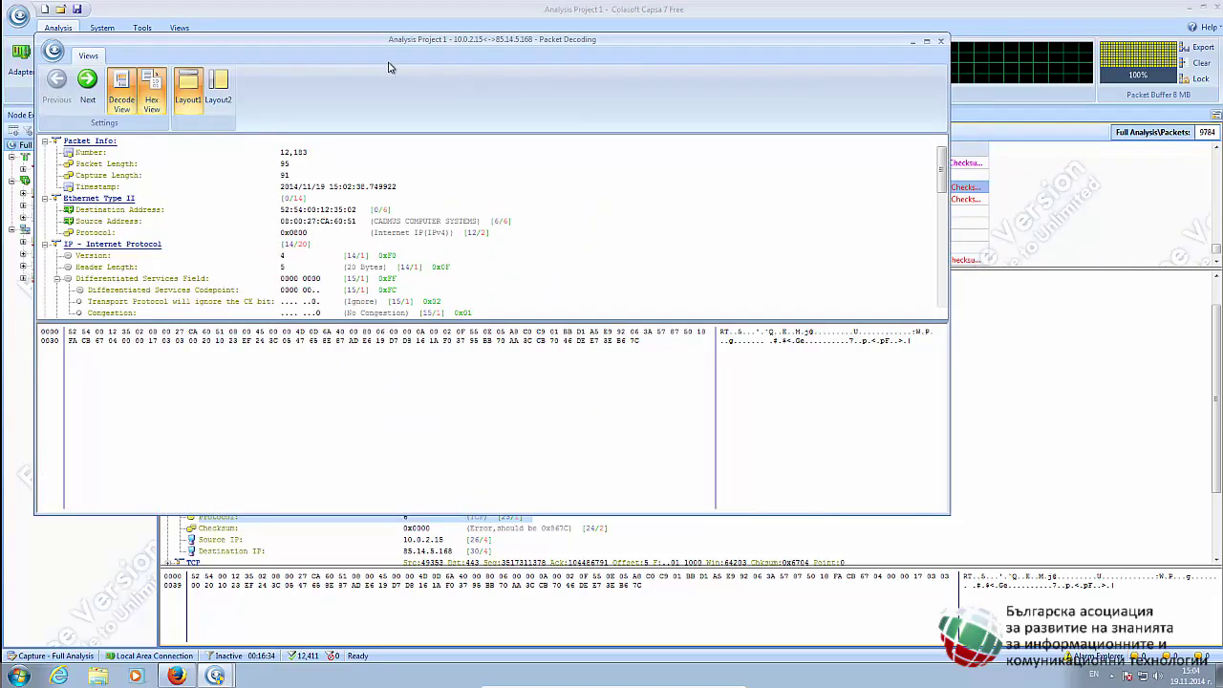
left_click_drag(411, 45, 503, 67)
double_click(505, 68)
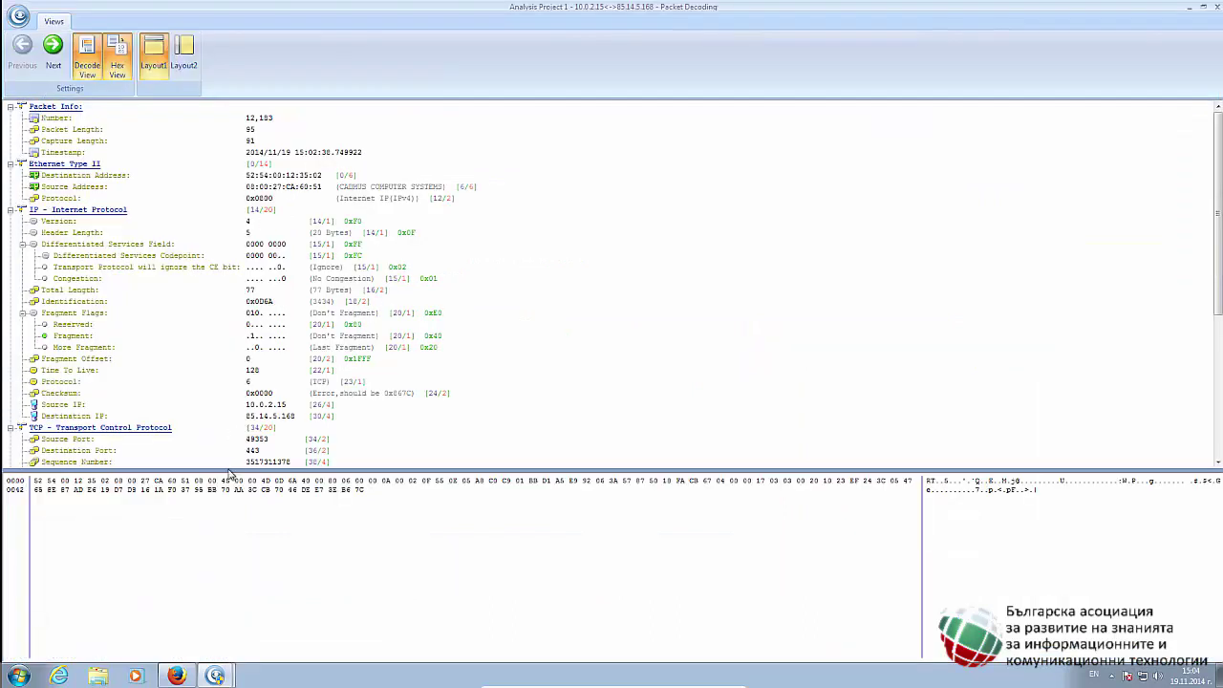
left_click_drag(228, 468, 228, 500)
Step to neighbouring packets 12,181 and 12,182, close the decoding window, and show the Log page
left_click(55, 57)
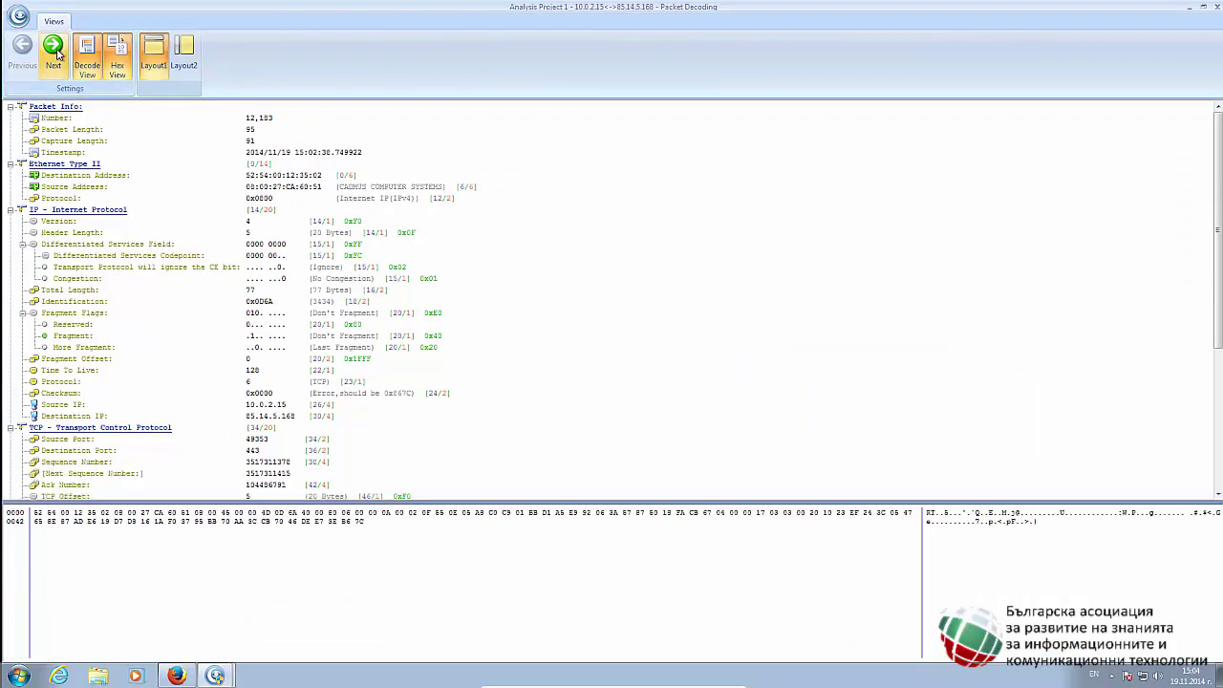
left_click(27, 51)
left_click(58, 49)
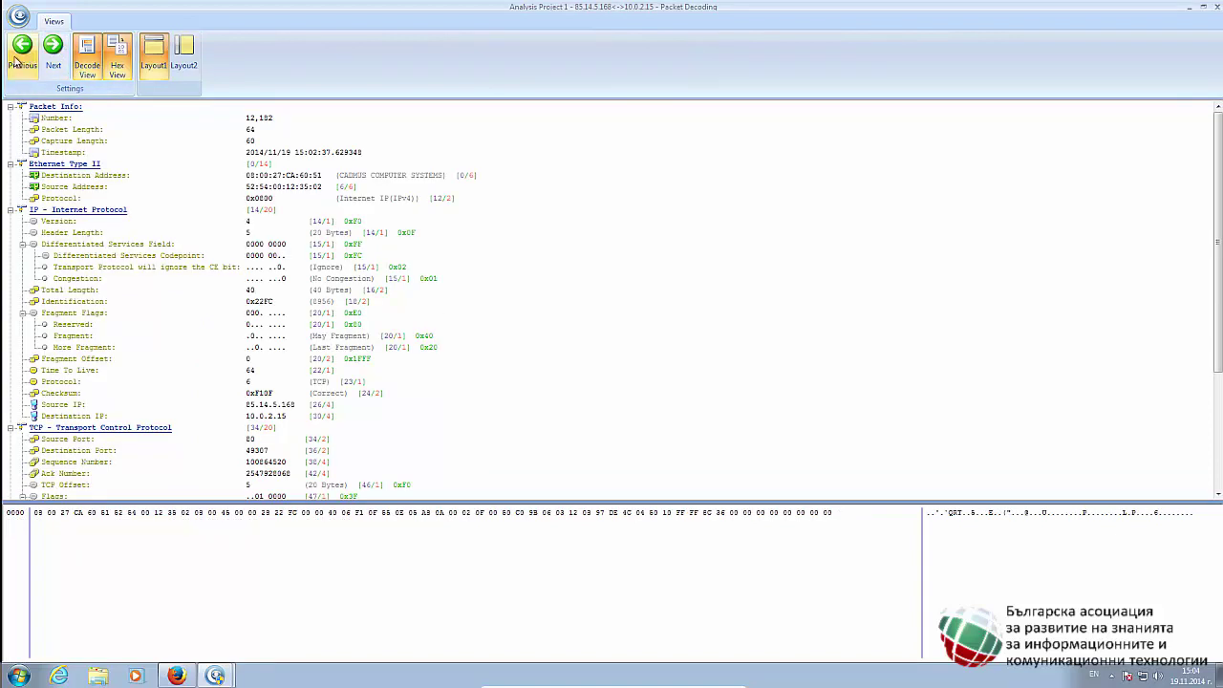
left_click(1216, 7)
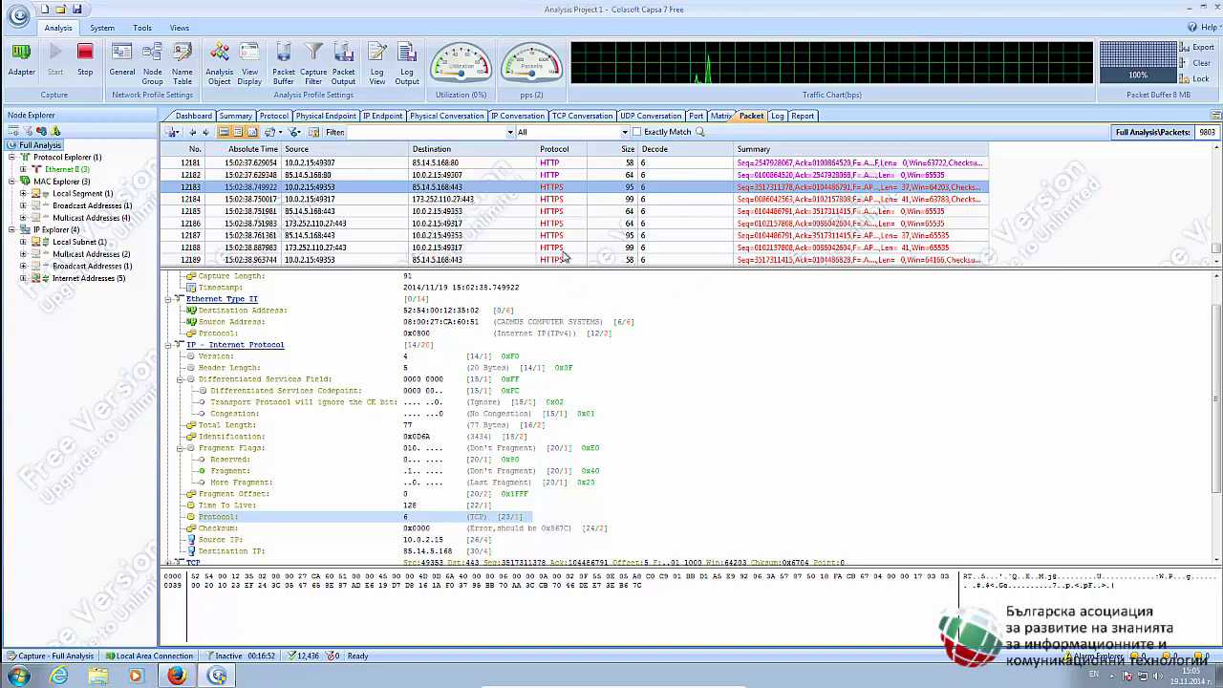
left_click(775, 115)
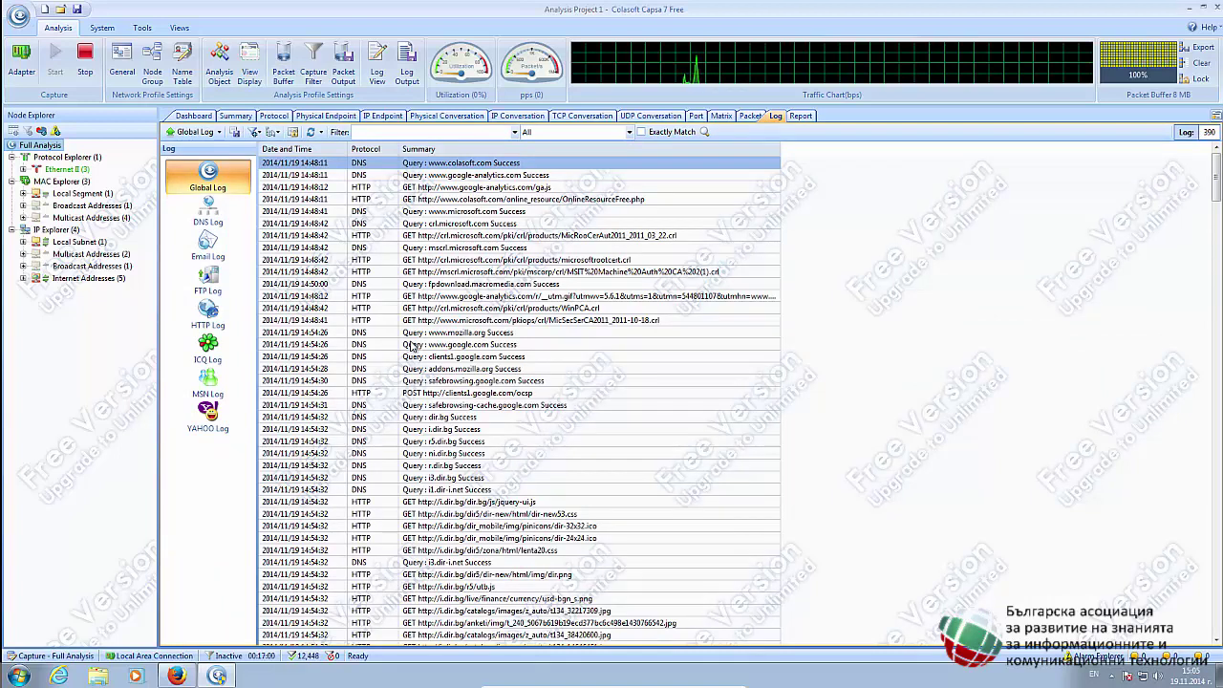
View the DNS, Email, FTP, ICQ, MSN and YAHOO logs, then try opening the Report
left_click(230, 205)
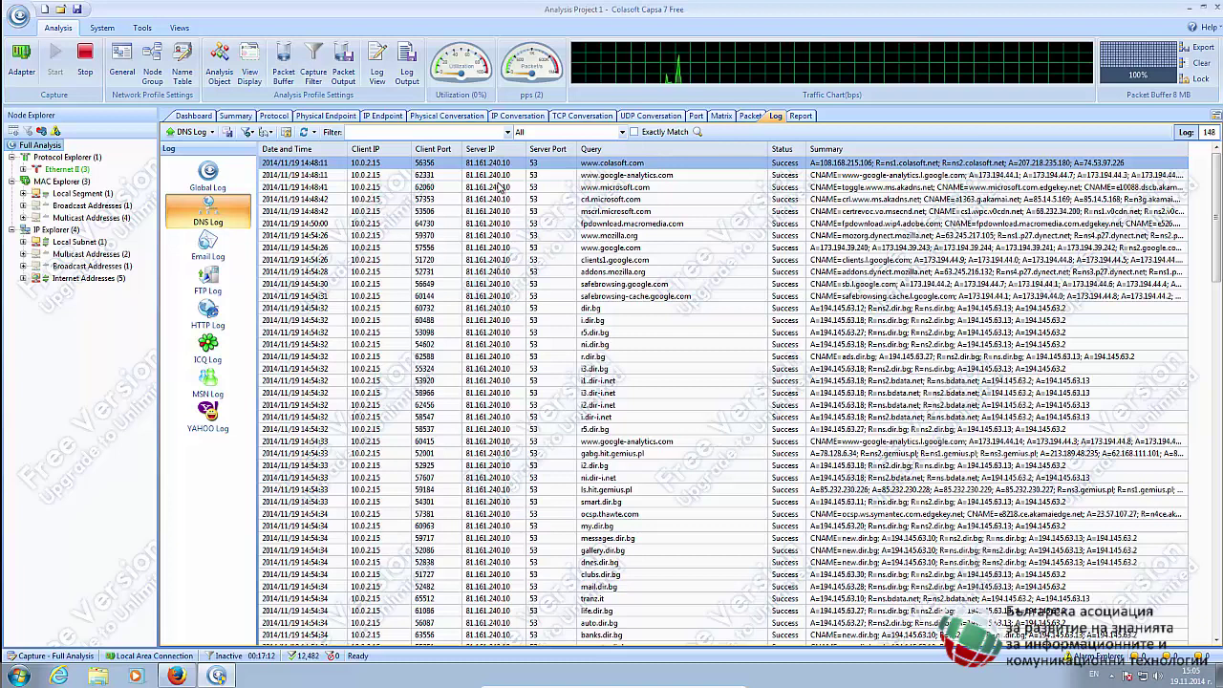
left_click(236, 240)
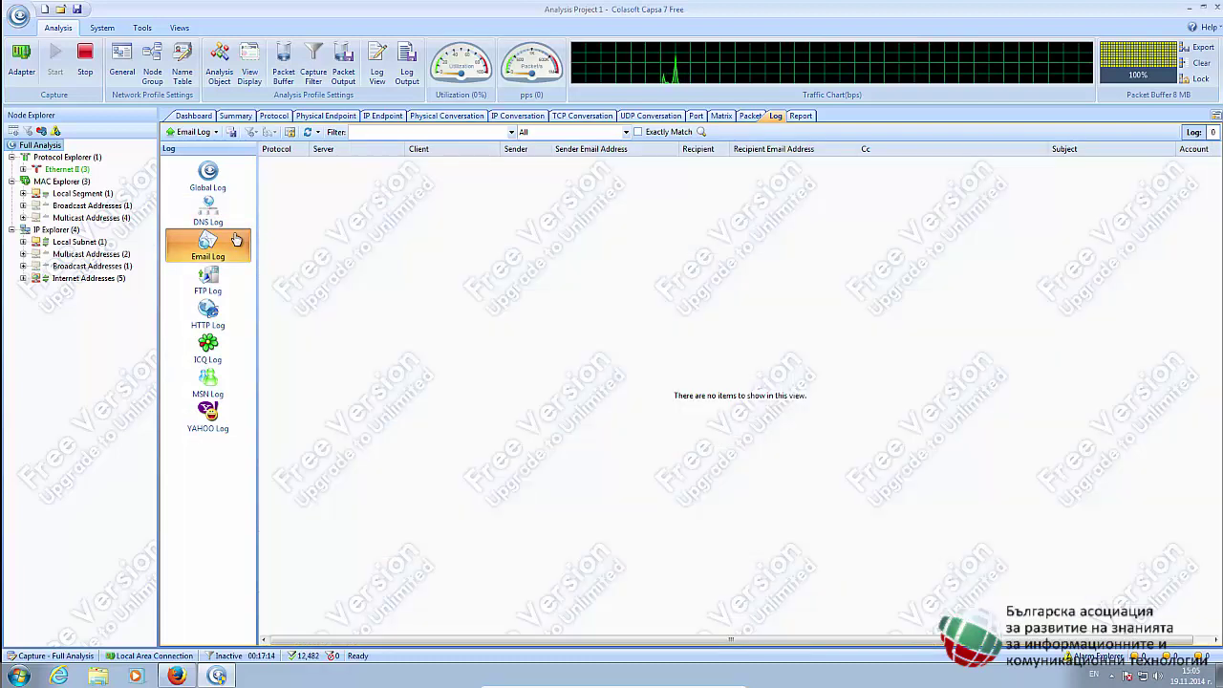
left_click(225, 282)
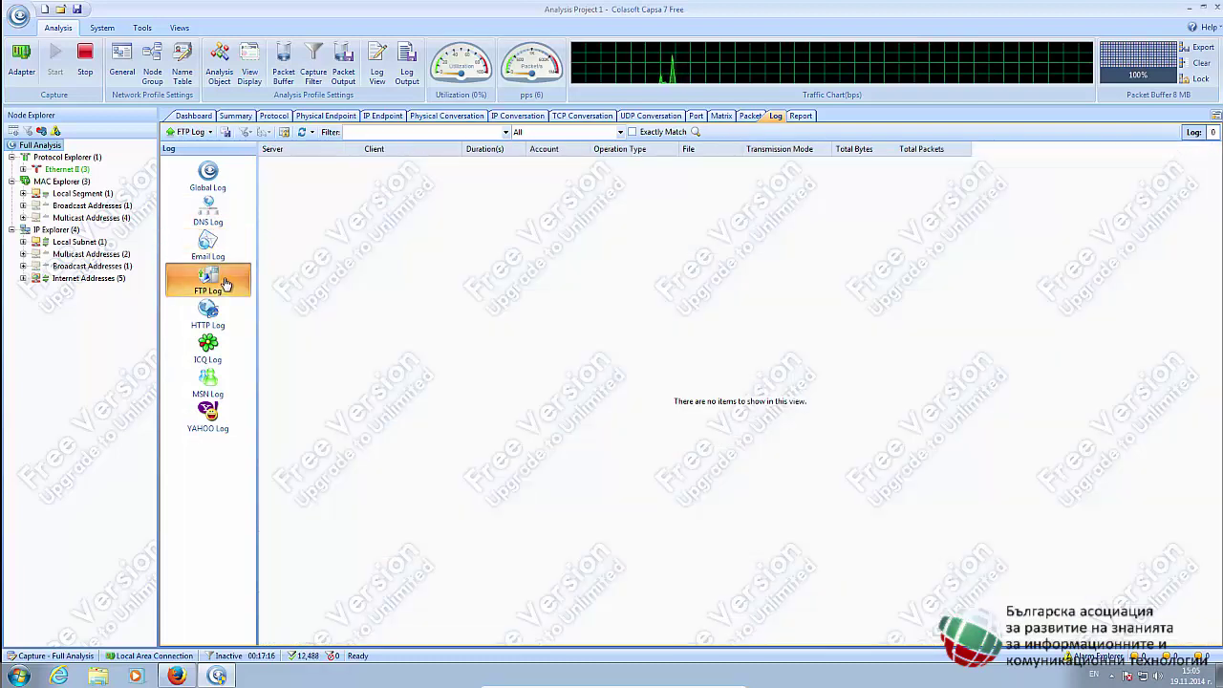
left_click(228, 344)
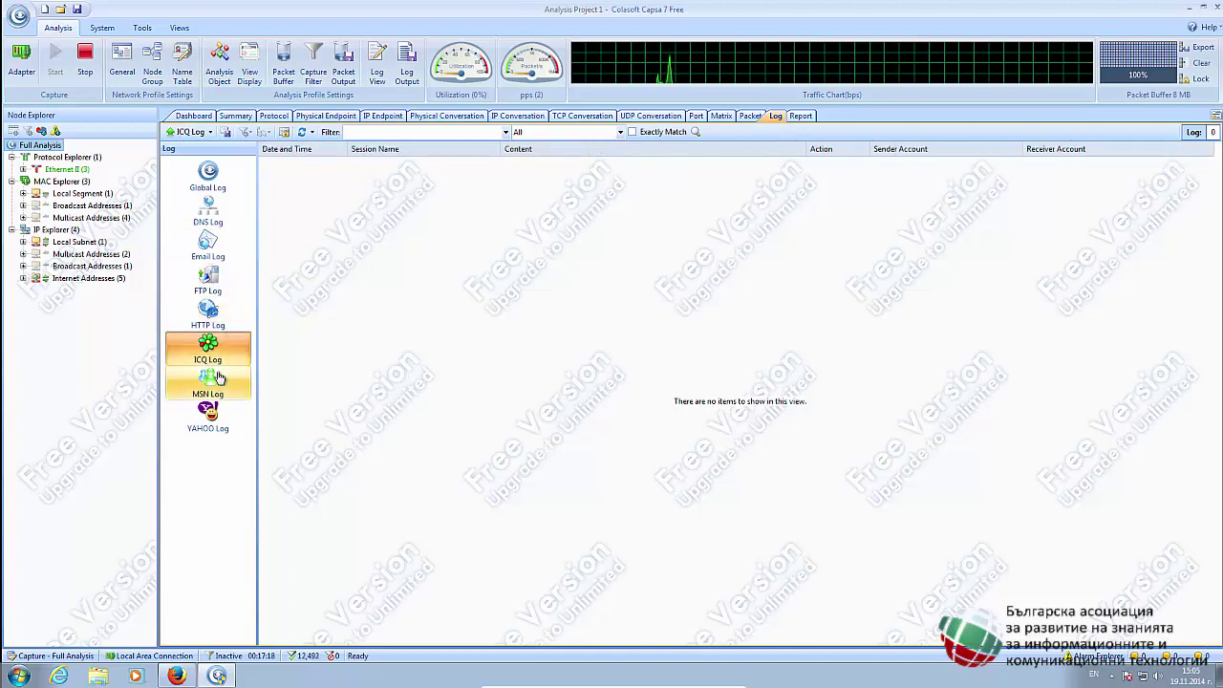
left_click(219, 378)
left_click(247, 427)
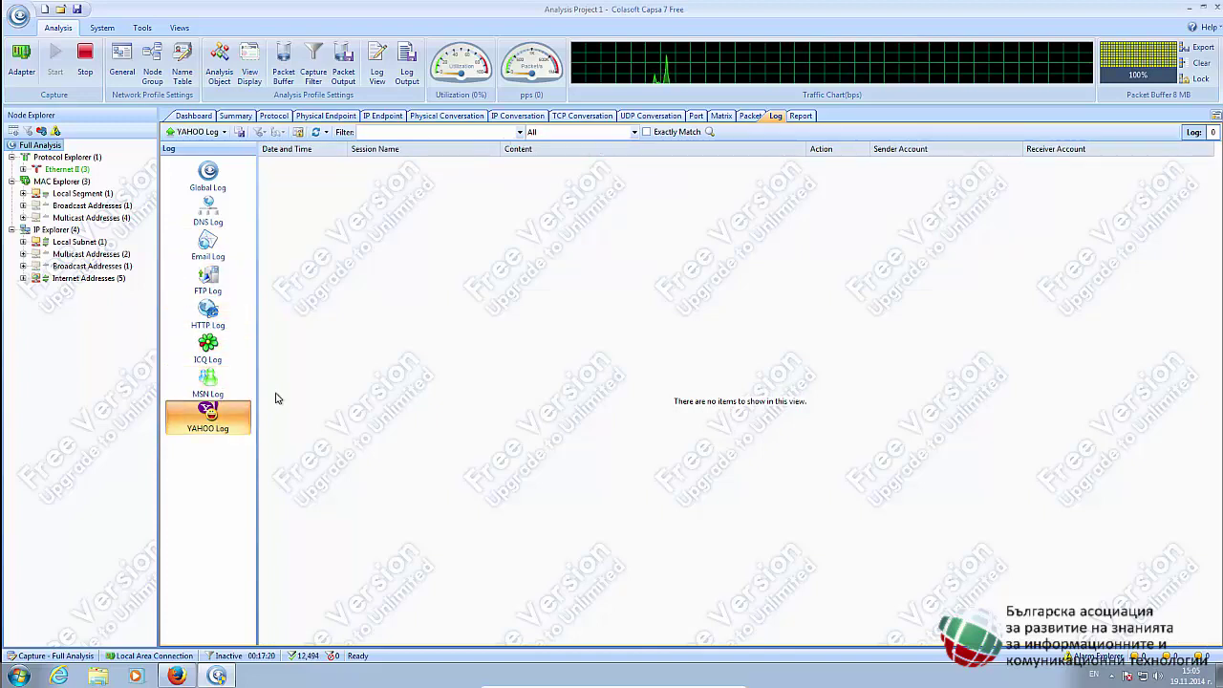
left_click(803, 118)
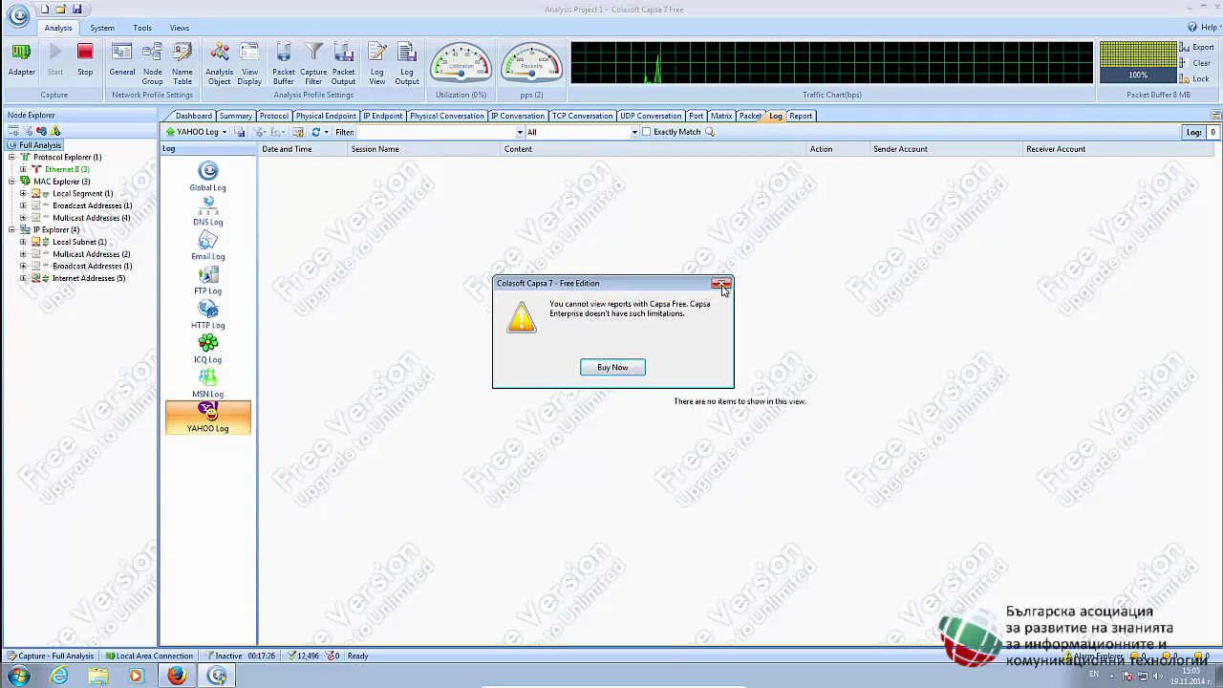
Close the Capsa 7 Free Edition notice saying reports cannot be viewed
left_click(722, 284)
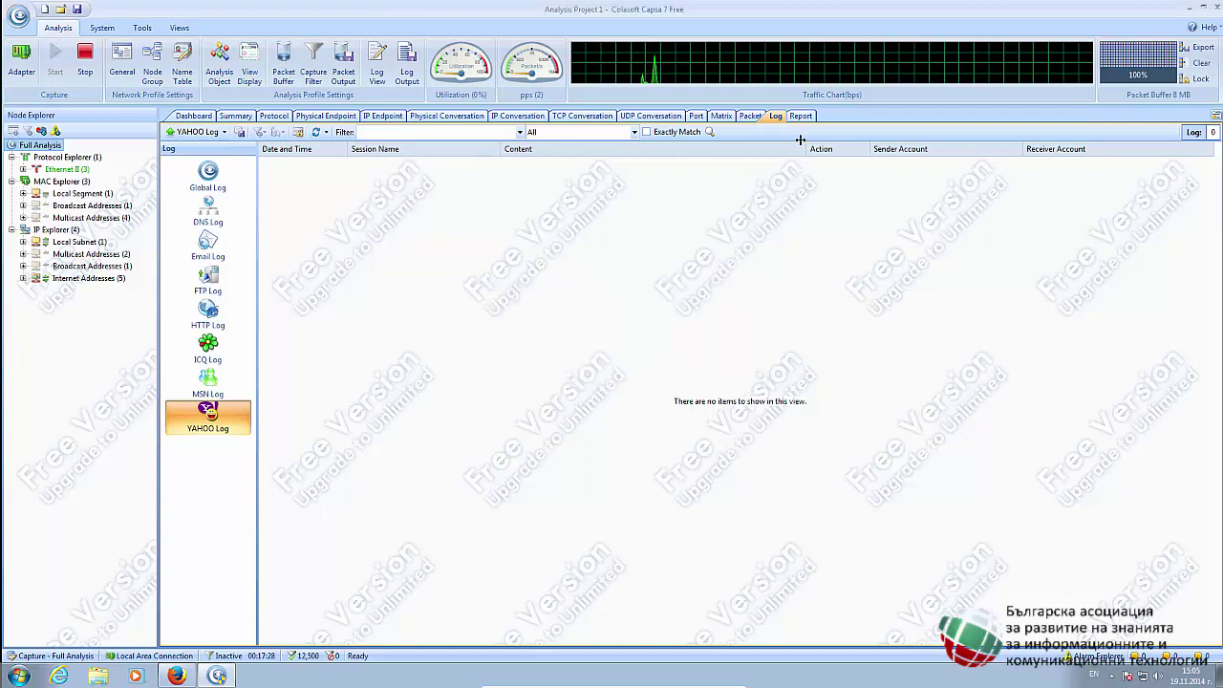
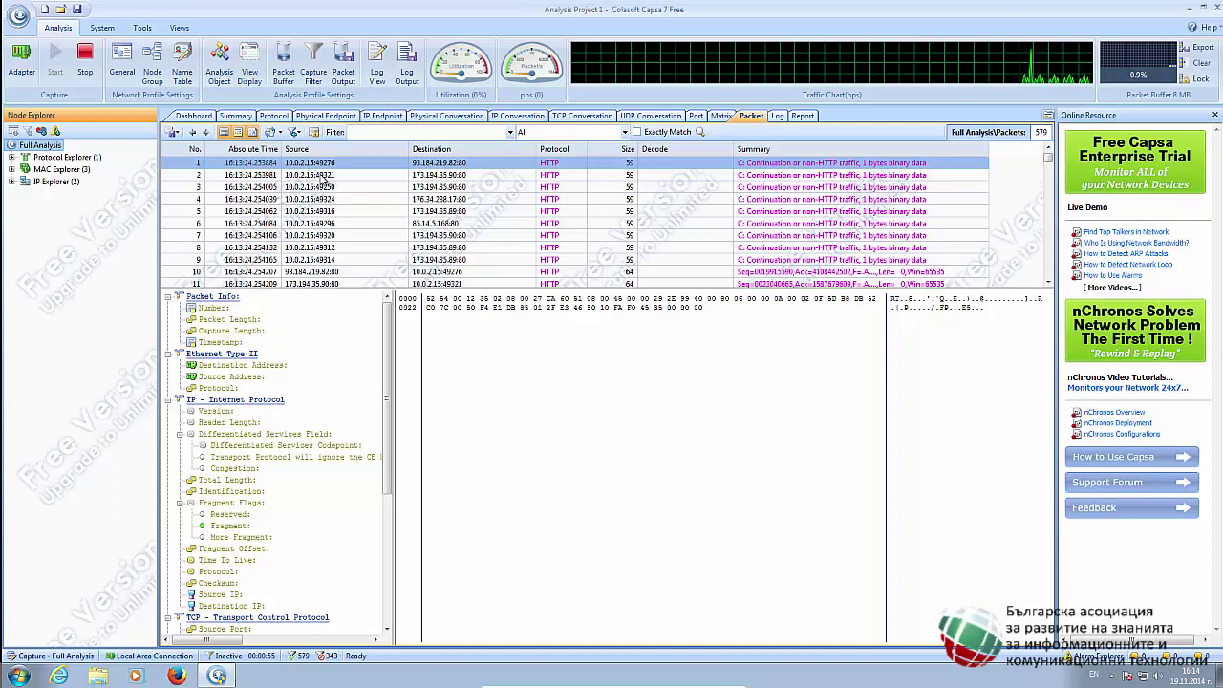
From packet 173's context menu, make a filter based on the DHCPv6 protocol
left_click_drag(1047, 158, 1046, 187)
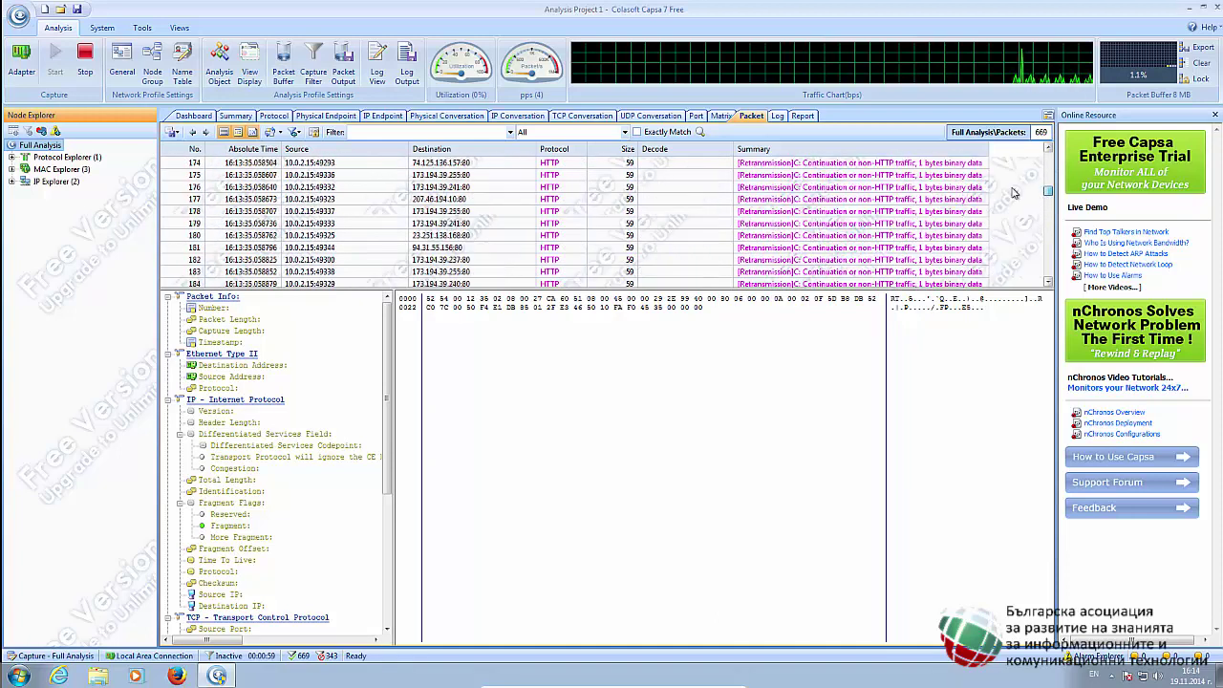
left_click(558, 225)
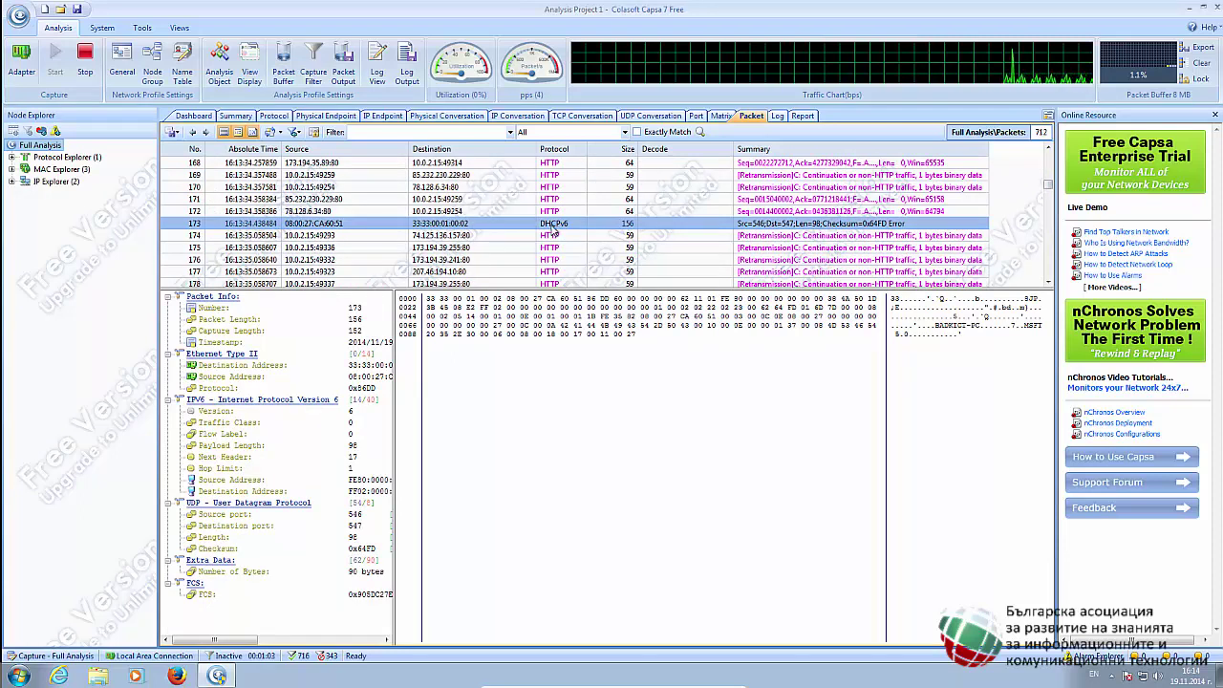
right_click(552, 228)
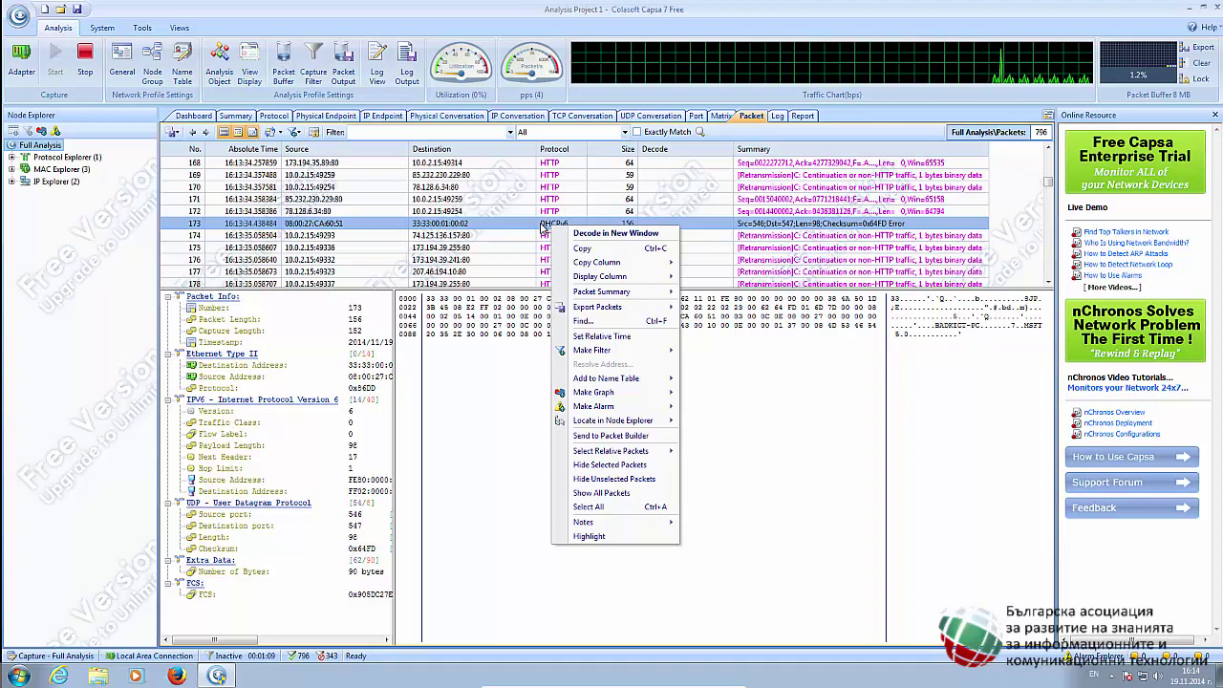
mouse_move(602, 354)
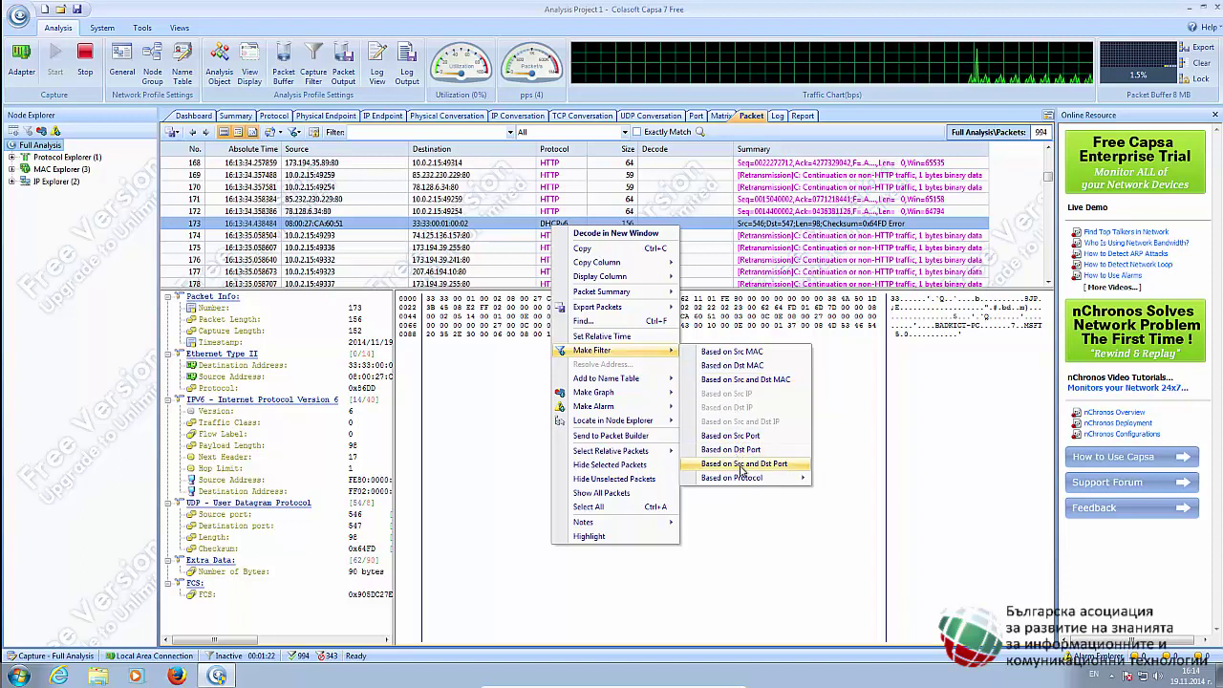
mouse_move(736, 481)
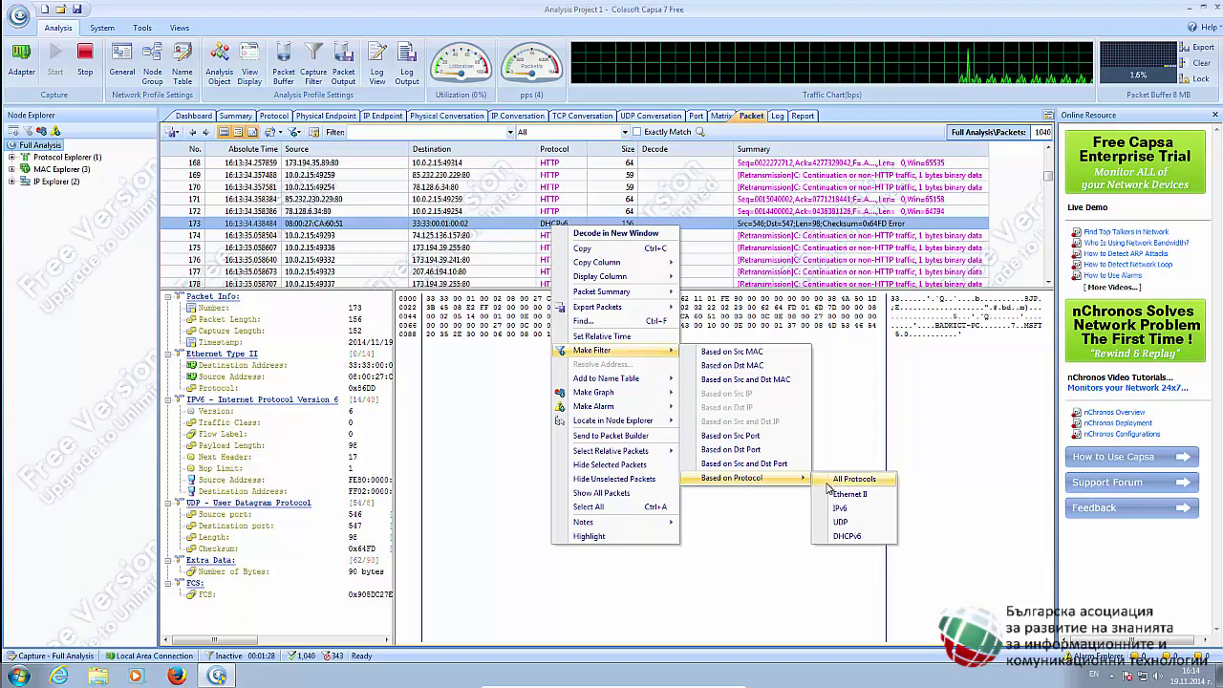
left_click(832, 539)
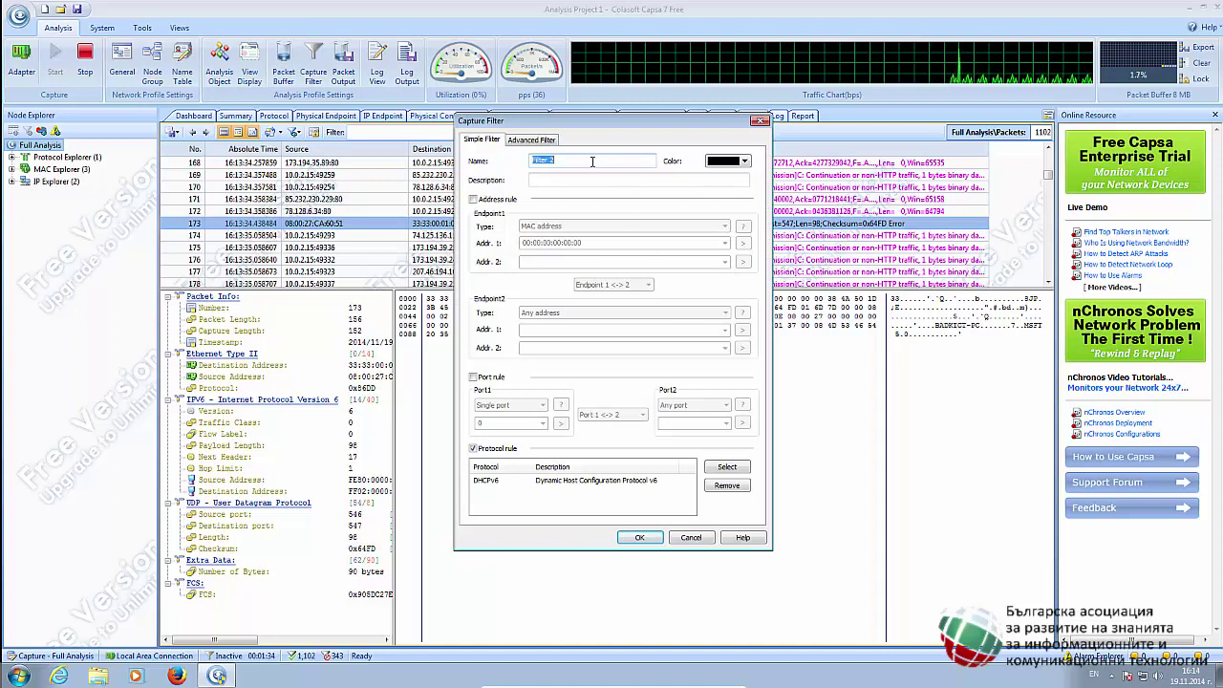
Name the filter 'DHCPv6 test' and, in Advanced Filter, add an AND MAC address rule and an OR size rule (at least 1 byte)
type("DHCPv6 test")
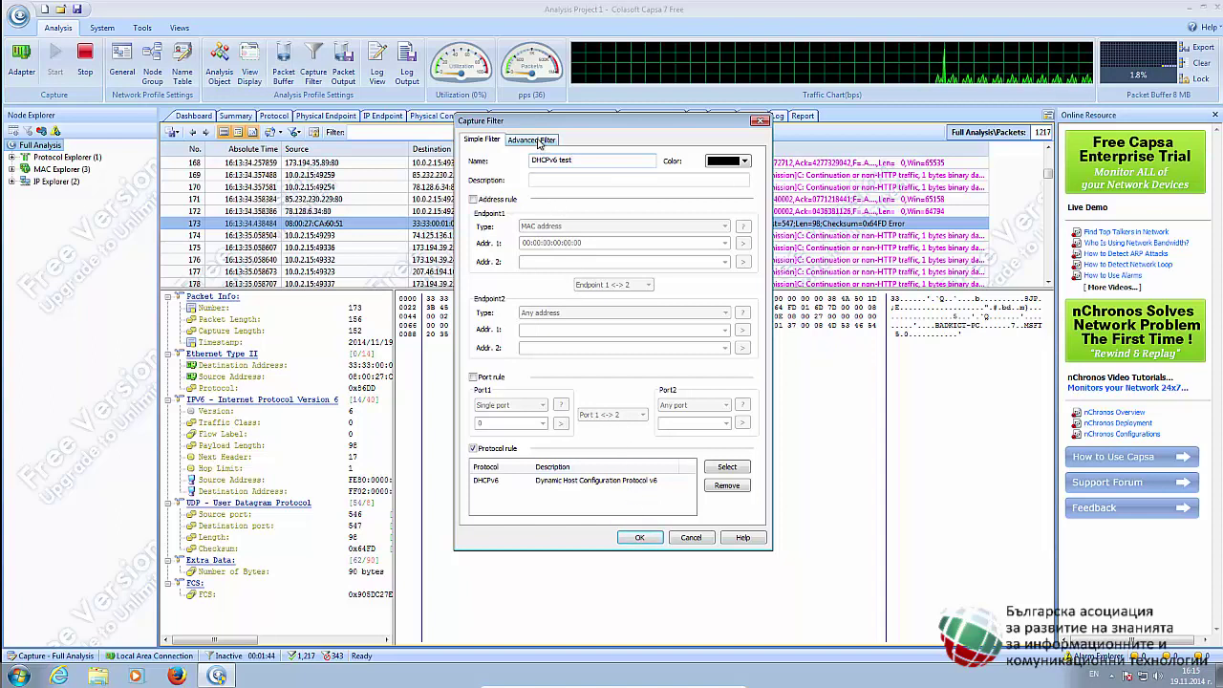
left_click(538, 143)
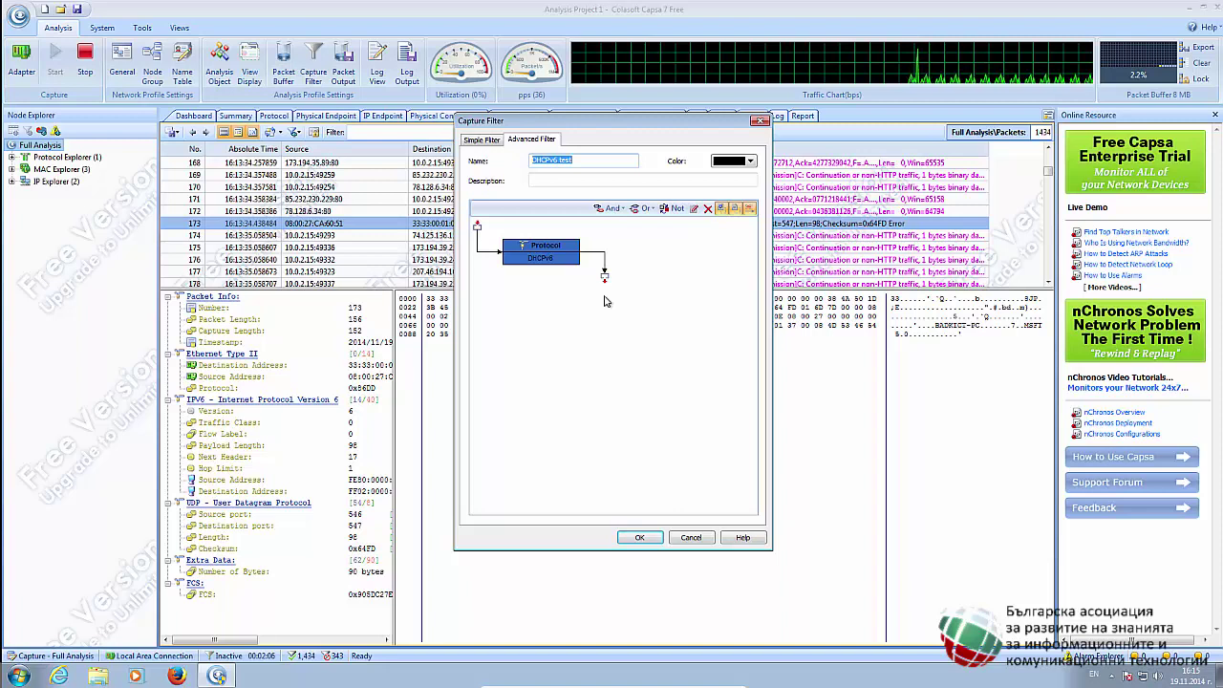
left_click(626, 211)
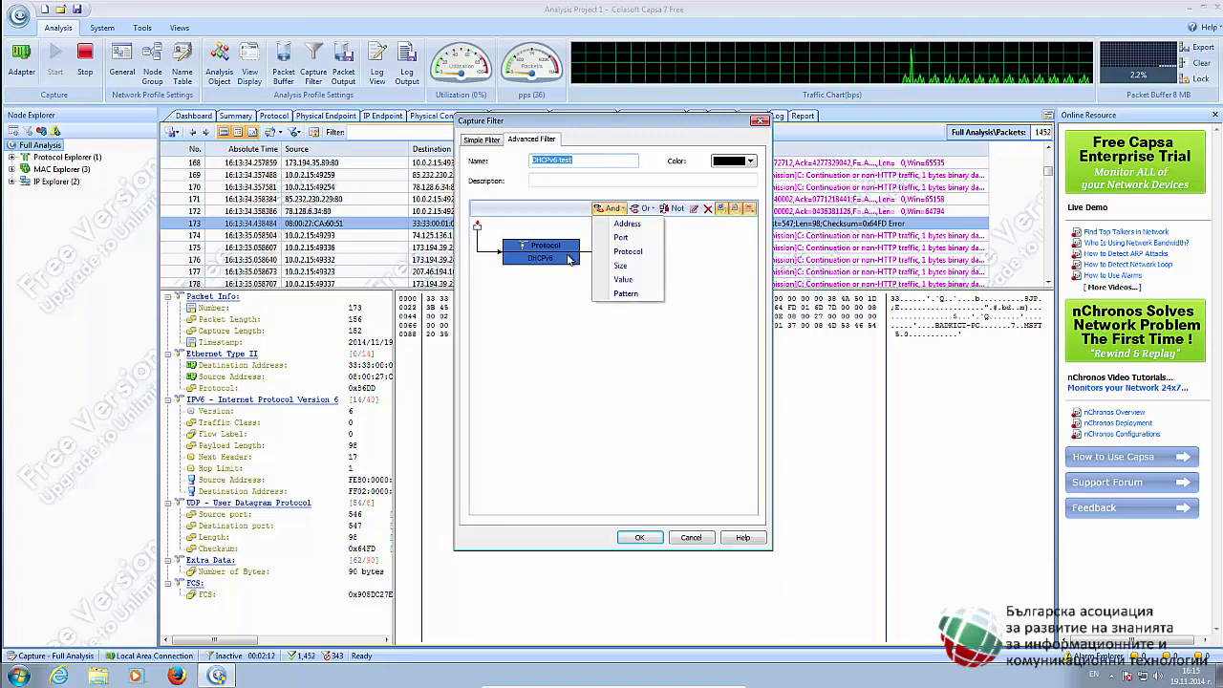
left_click(623, 226)
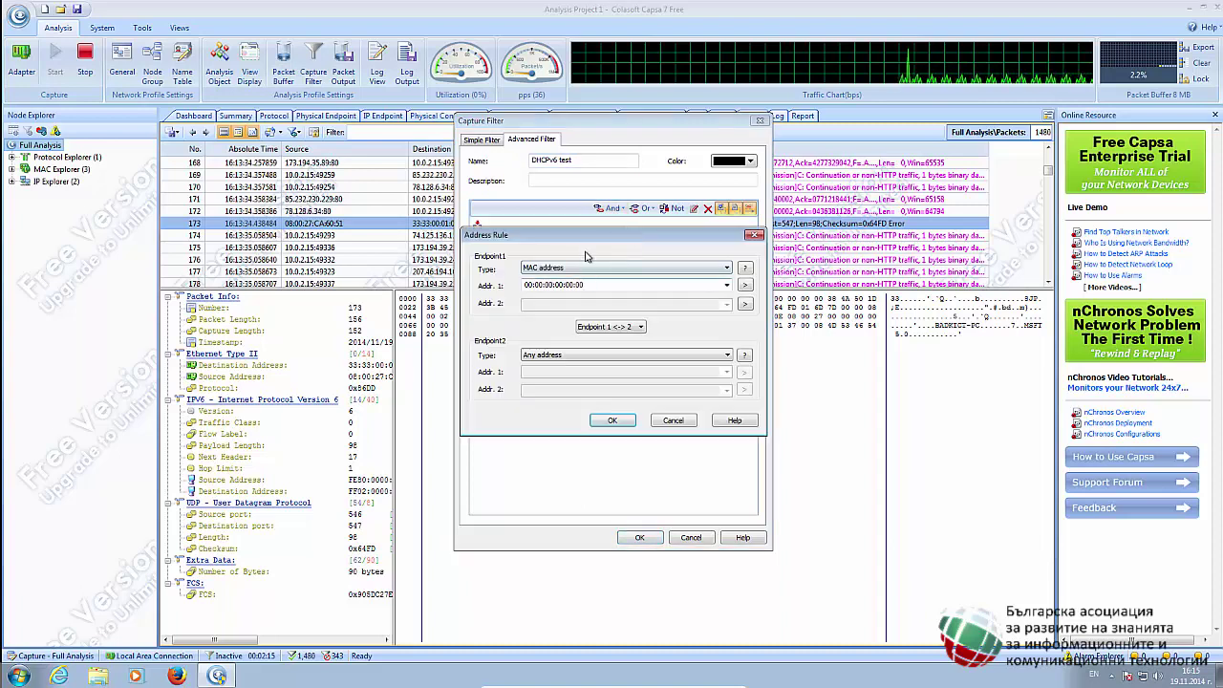
left_click(611, 421)
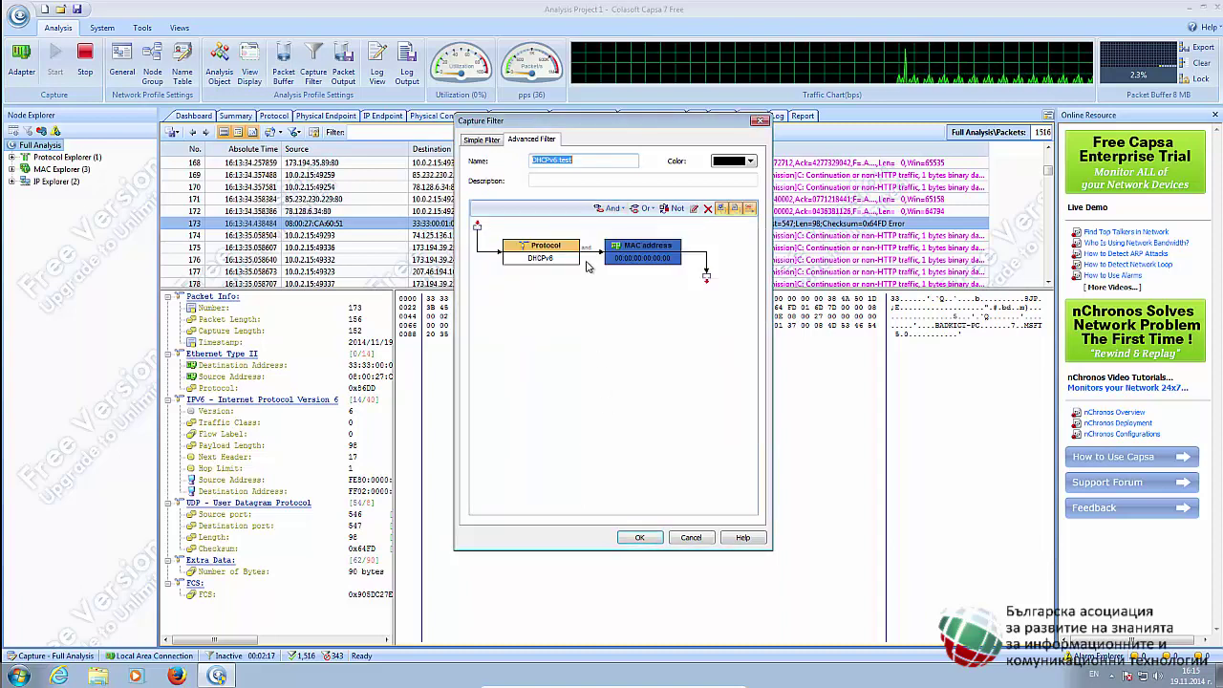
left_click(646, 209)
left_click(658, 266)
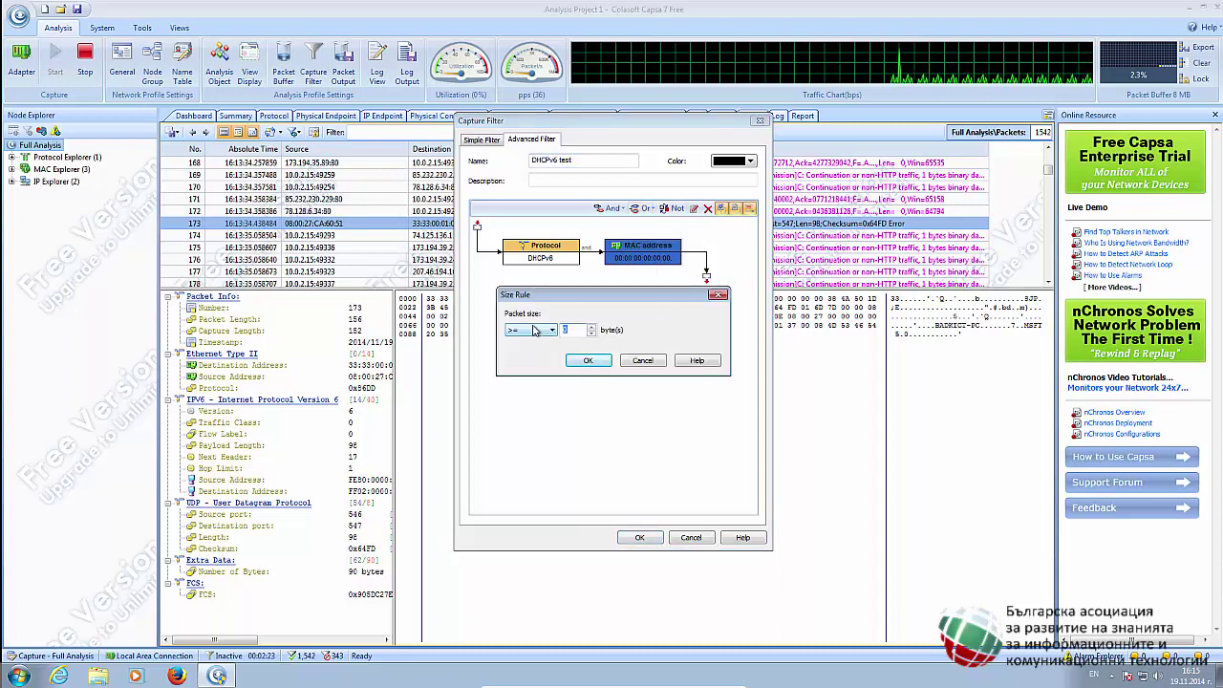
left_click(606, 361)
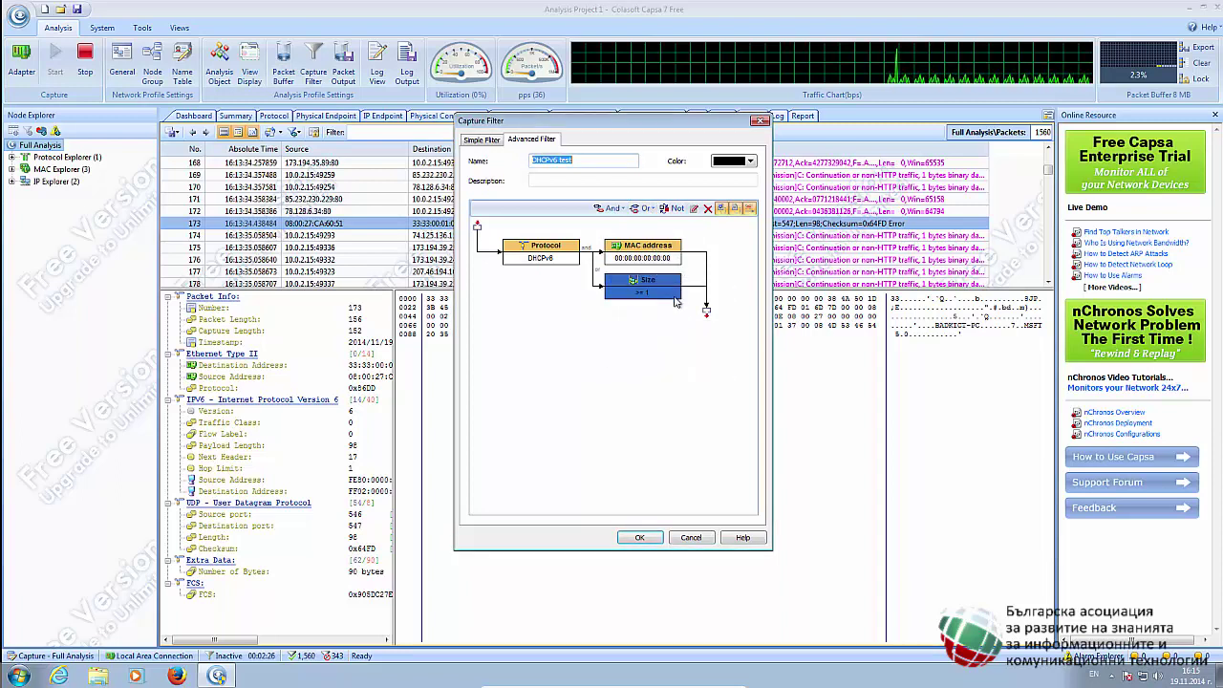
Delete the MAC address and size rules again and save the DHCPv6 test filter
left_click(661, 260)
left_click(706, 211)
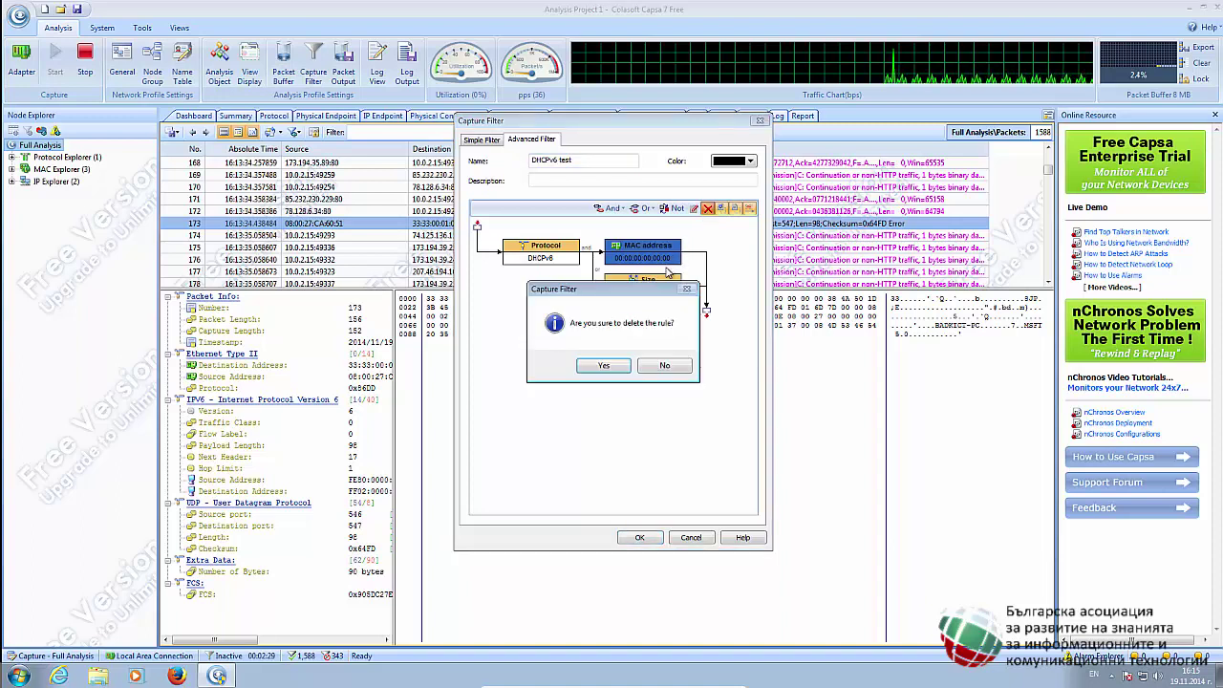
left_click(621, 363)
left_click(708, 209)
left_click(617, 365)
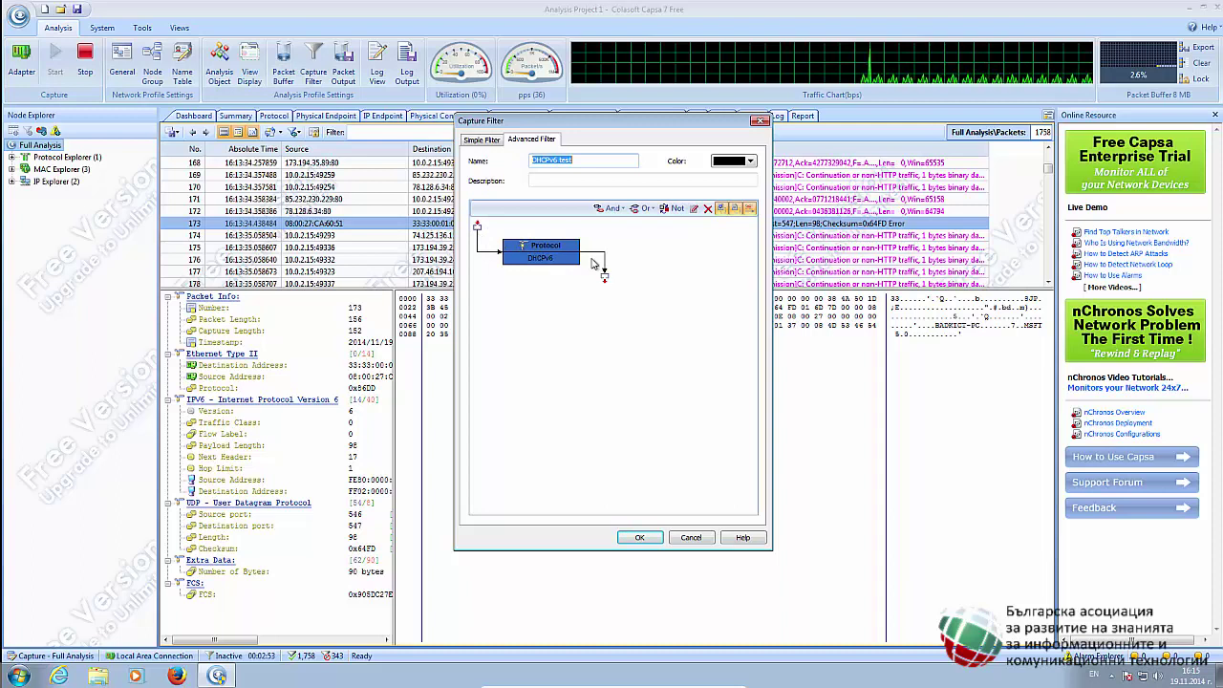
left_click(639, 537)
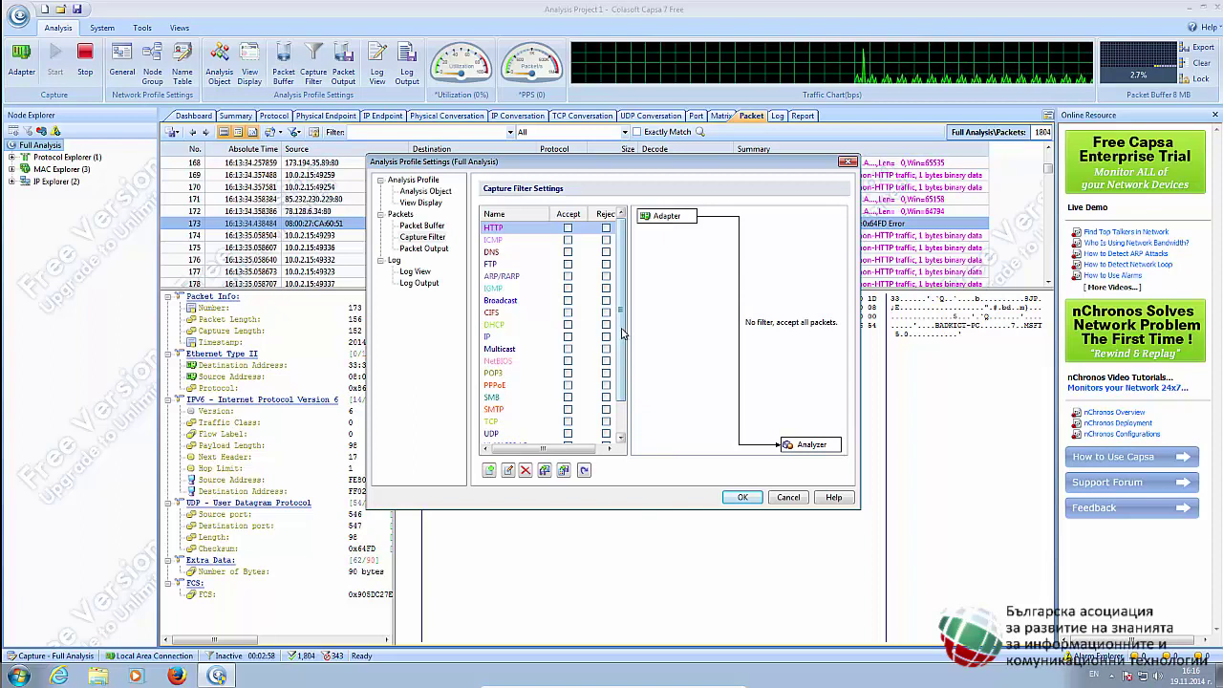
Browse the Analysis Object, View, Packet Buffer, Capture Filter and Packet Output settings pages
scroll(622, 337, "down", 1)
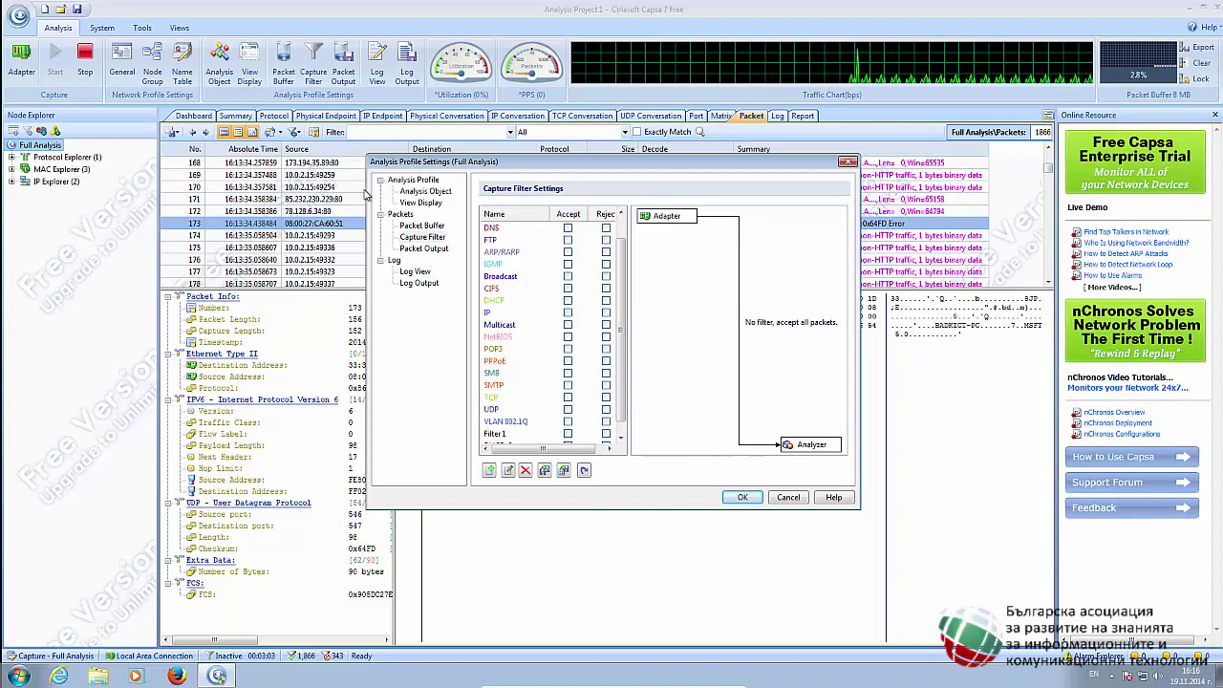
left_click(436, 193)
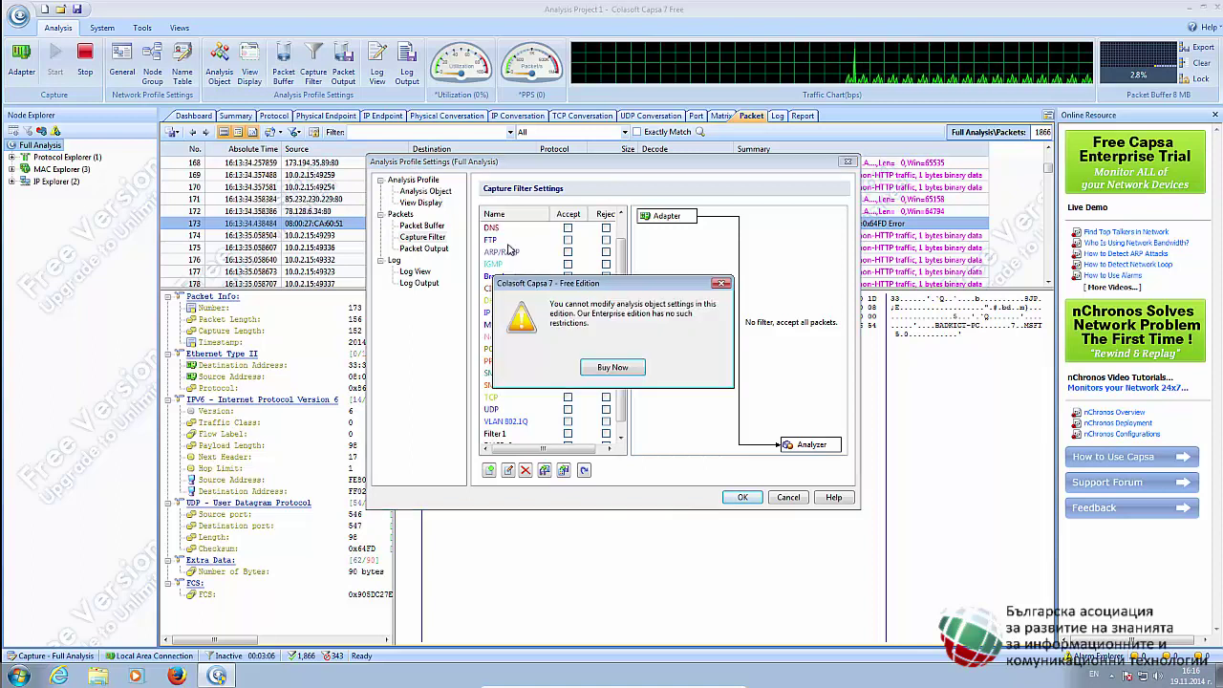
left_click(725, 284)
left_click(420, 202)
left_click(725, 284)
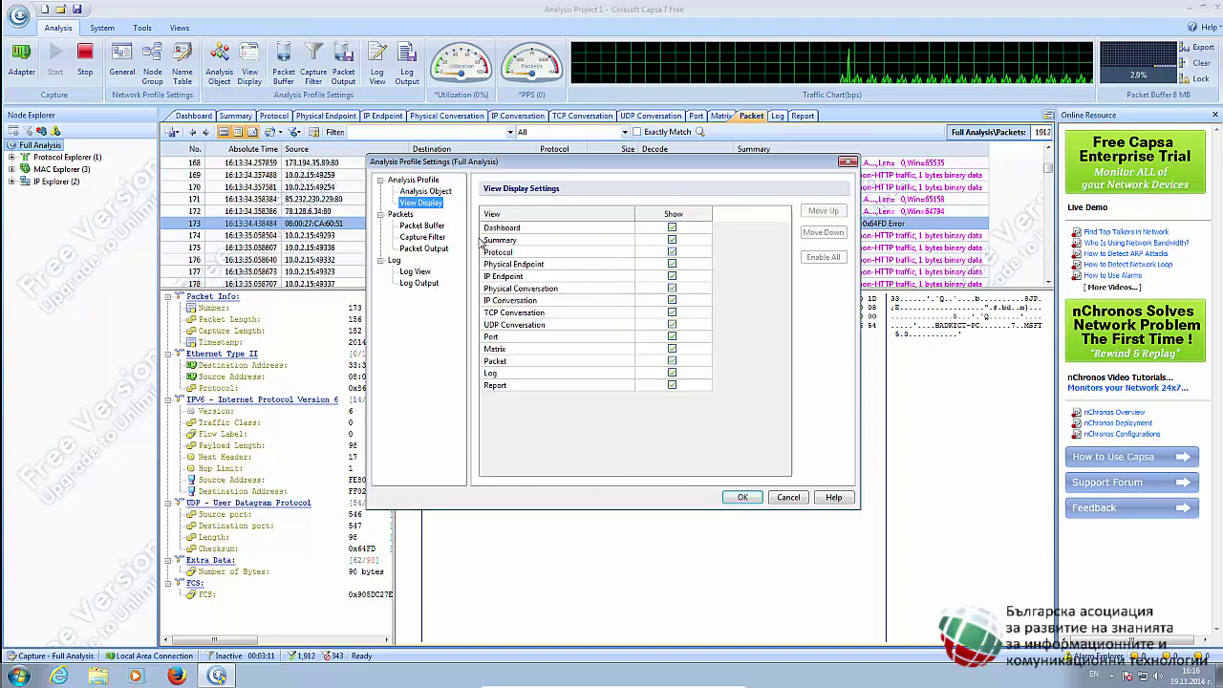
left_click(423, 226)
left_click(425, 237)
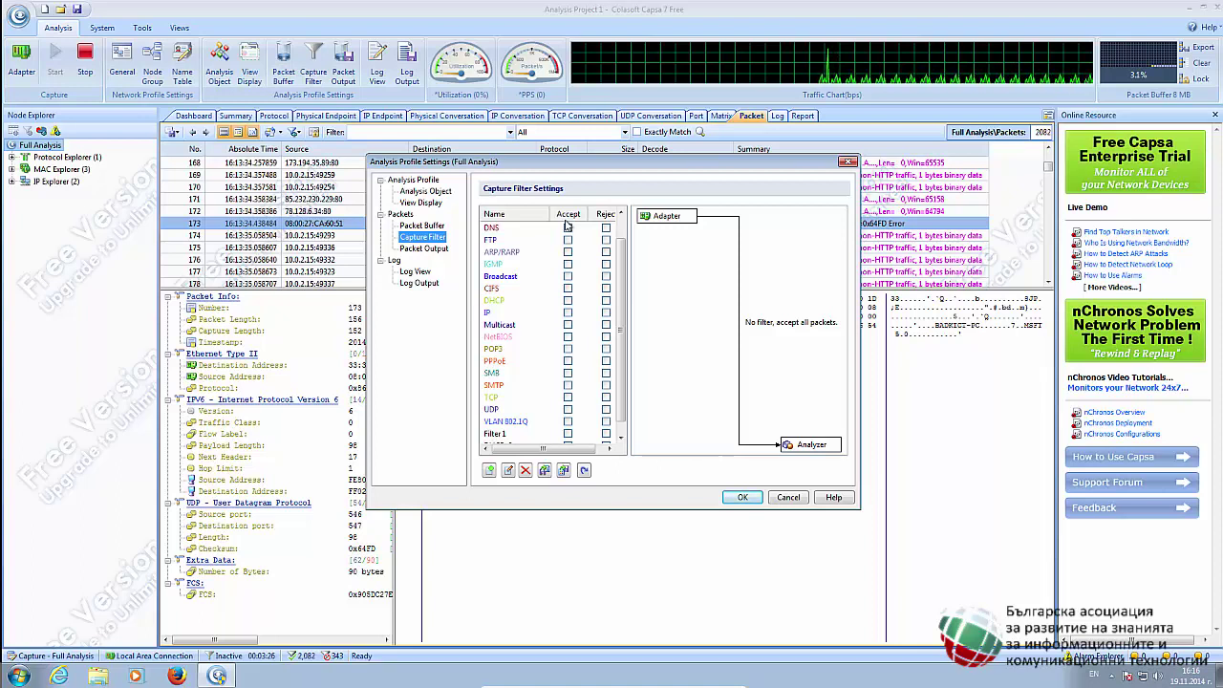
left_click(445, 249)
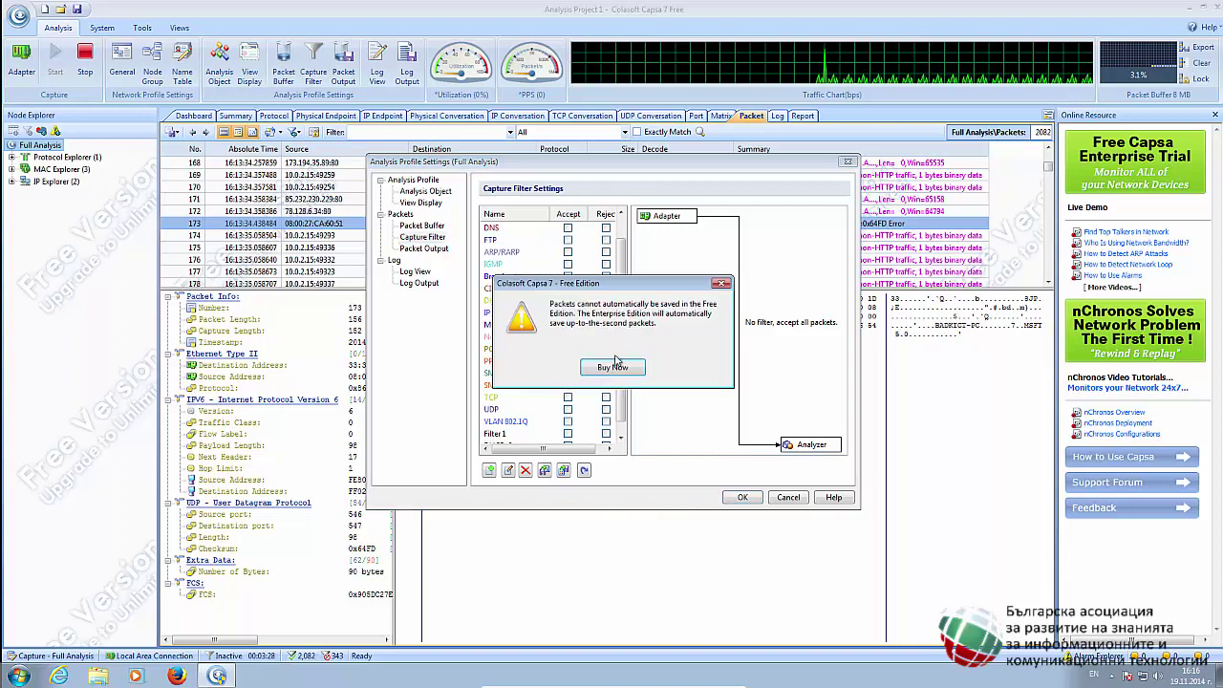
left_click(724, 283)
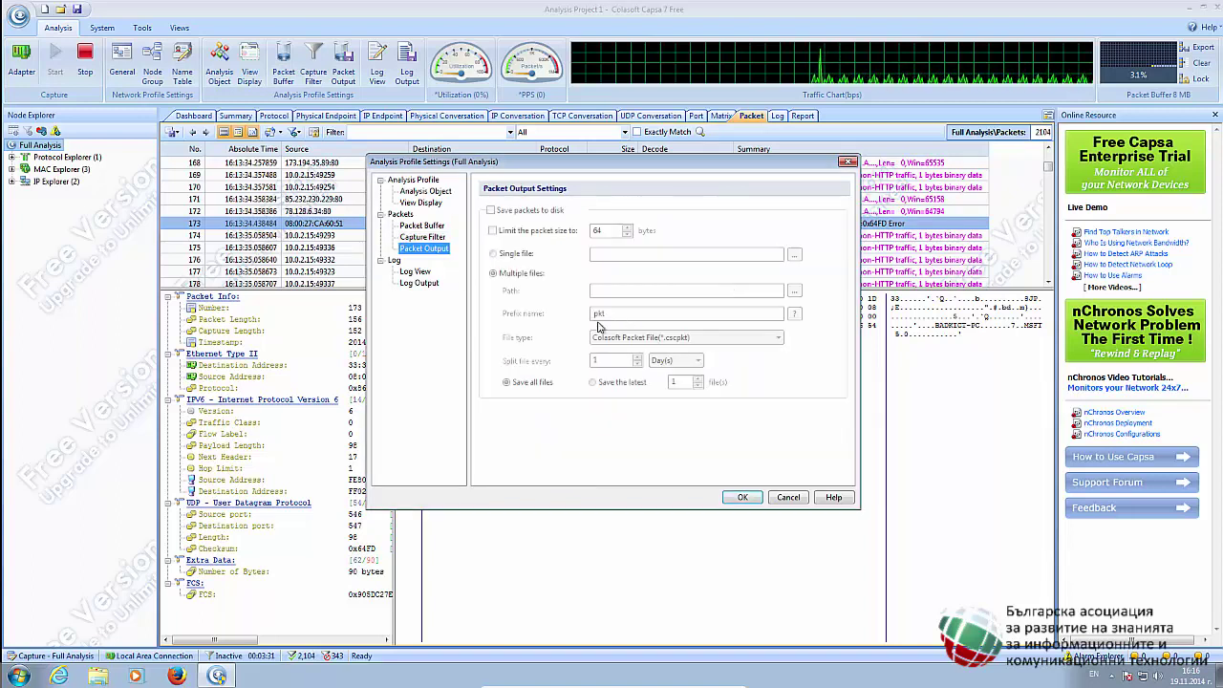
In Capture Filter settings, tick Accept for DHCPv6 test and apply
left_click(435, 237)
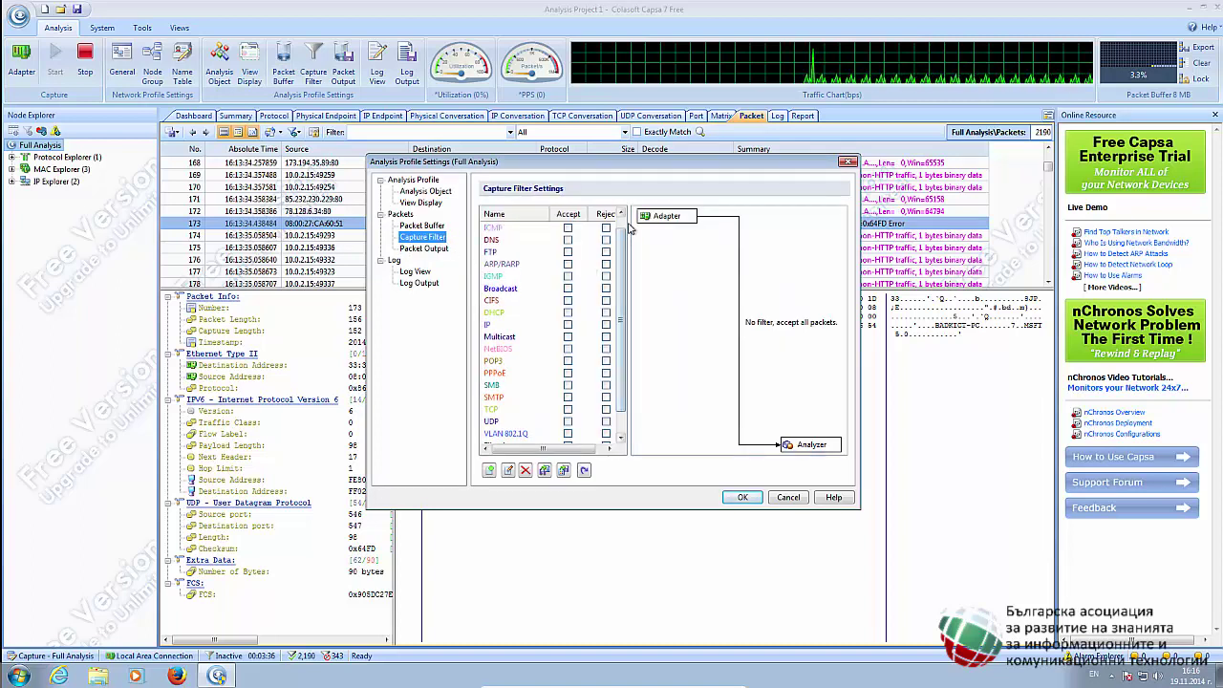
scroll(622, 277, "down", 1)
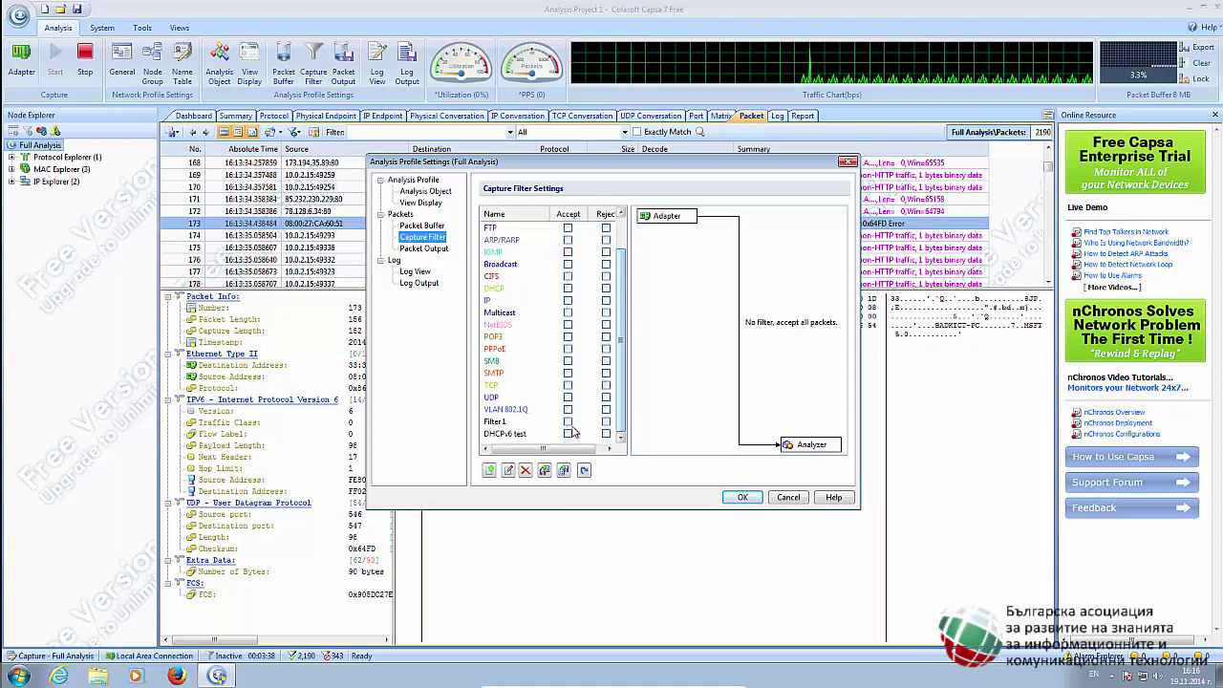
left_click(567, 433)
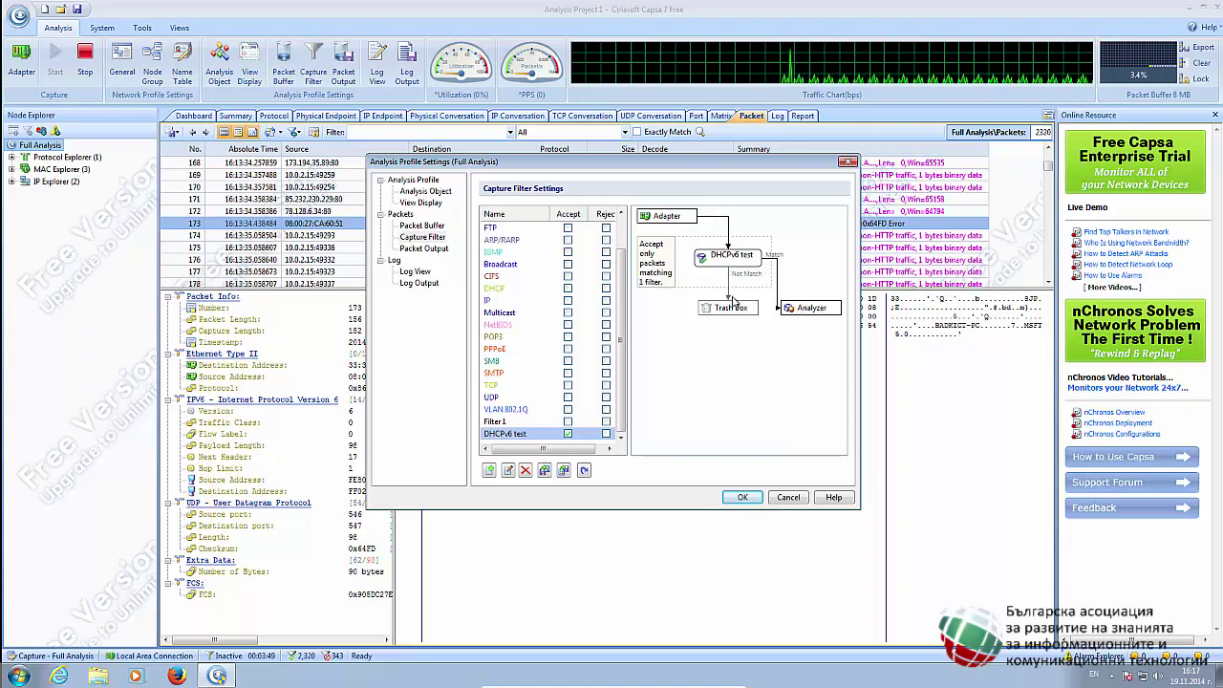
left_click(731, 497)
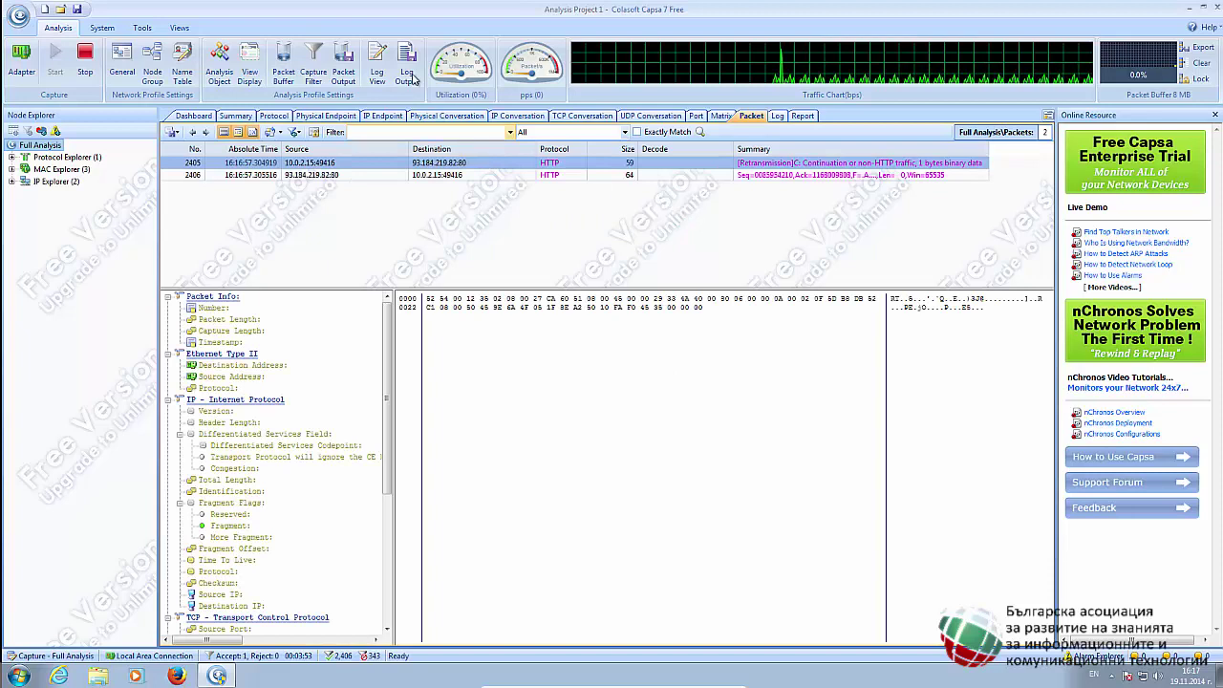
Stop and restart the capture, discarding the buffered packets
left_click(86, 69)
left_click(55, 60)
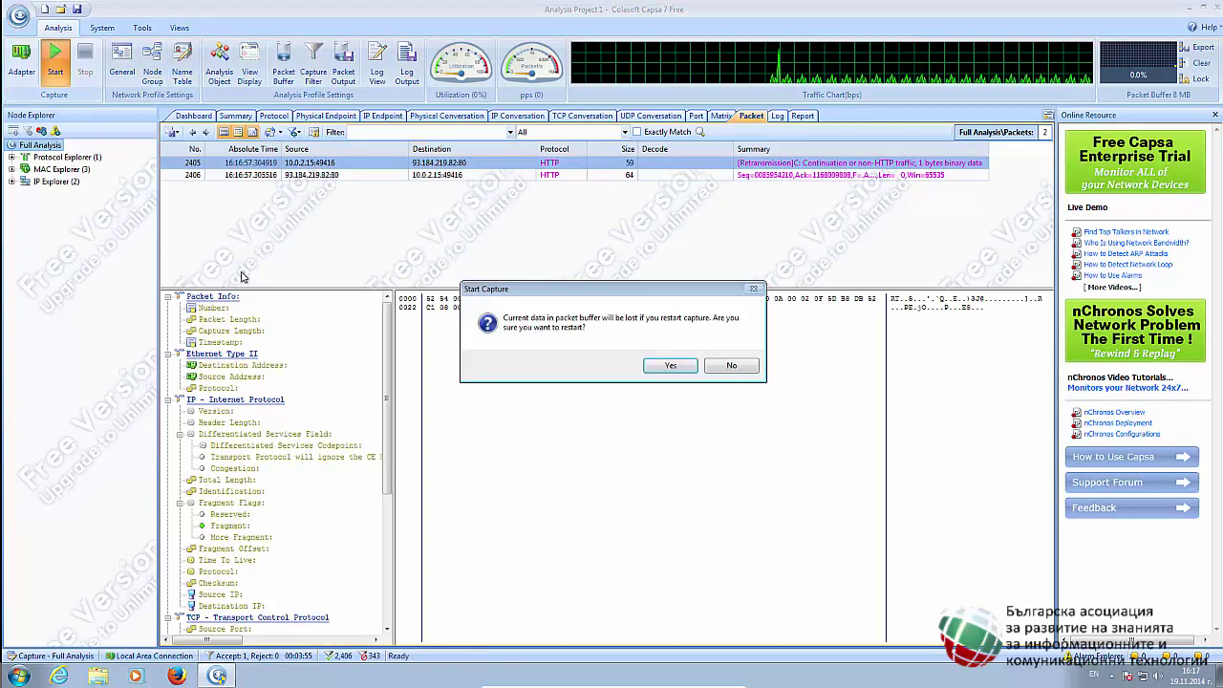
left_click(661, 367)
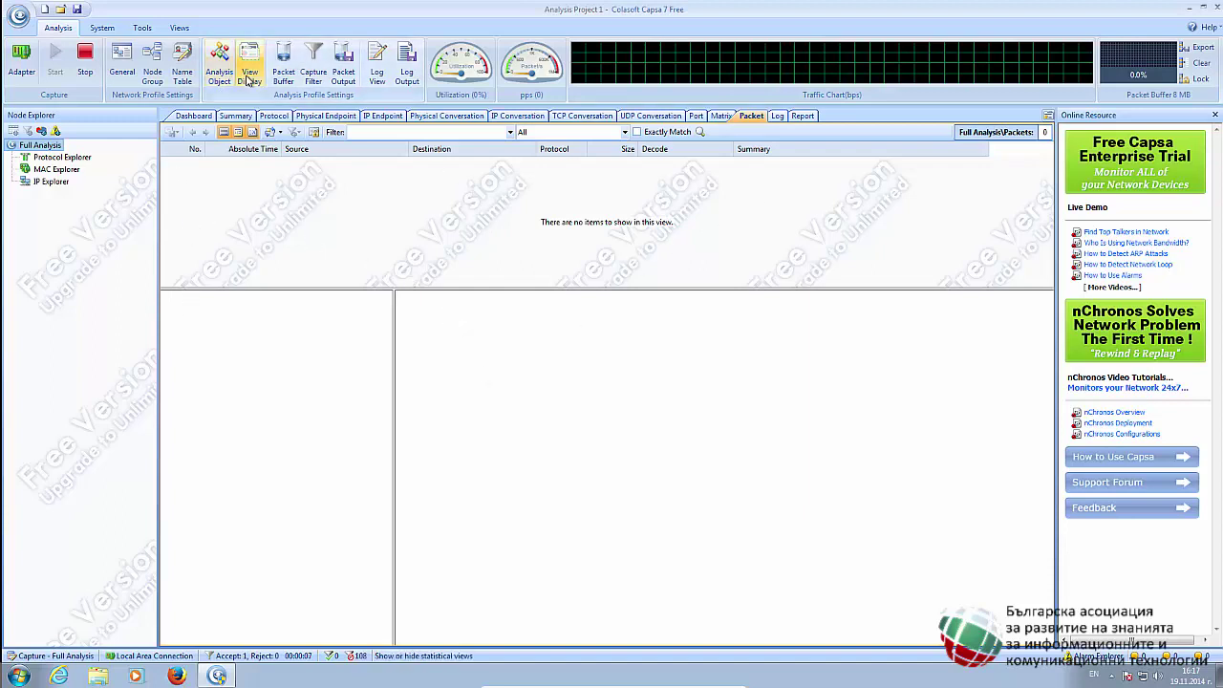
Also accept HTTP in the capture filter and enlarge the packet list to see new traffic
left_click(313, 67)
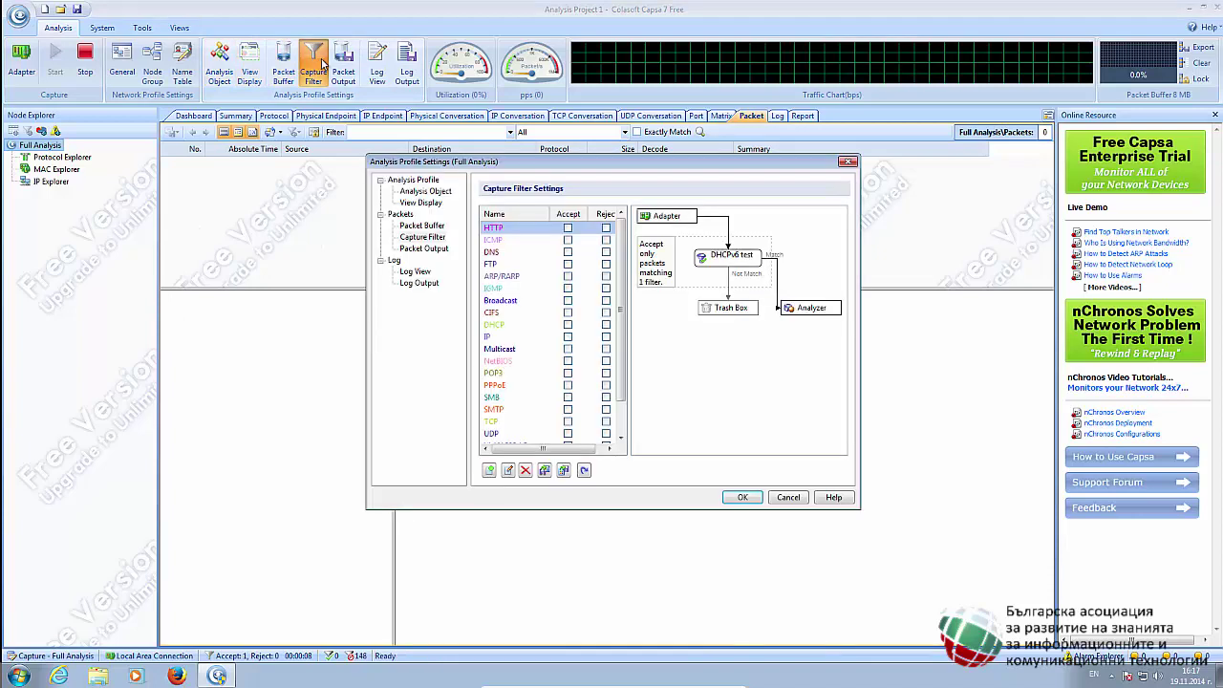
left_click(567, 229)
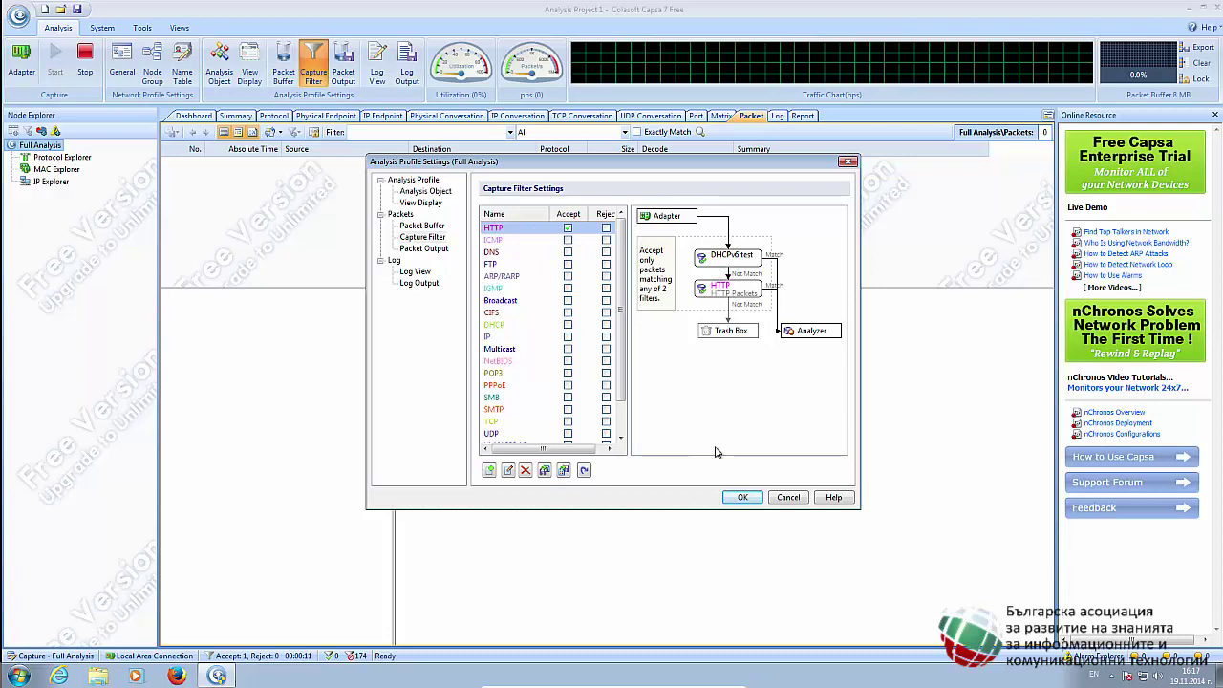
left_click(753, 498)
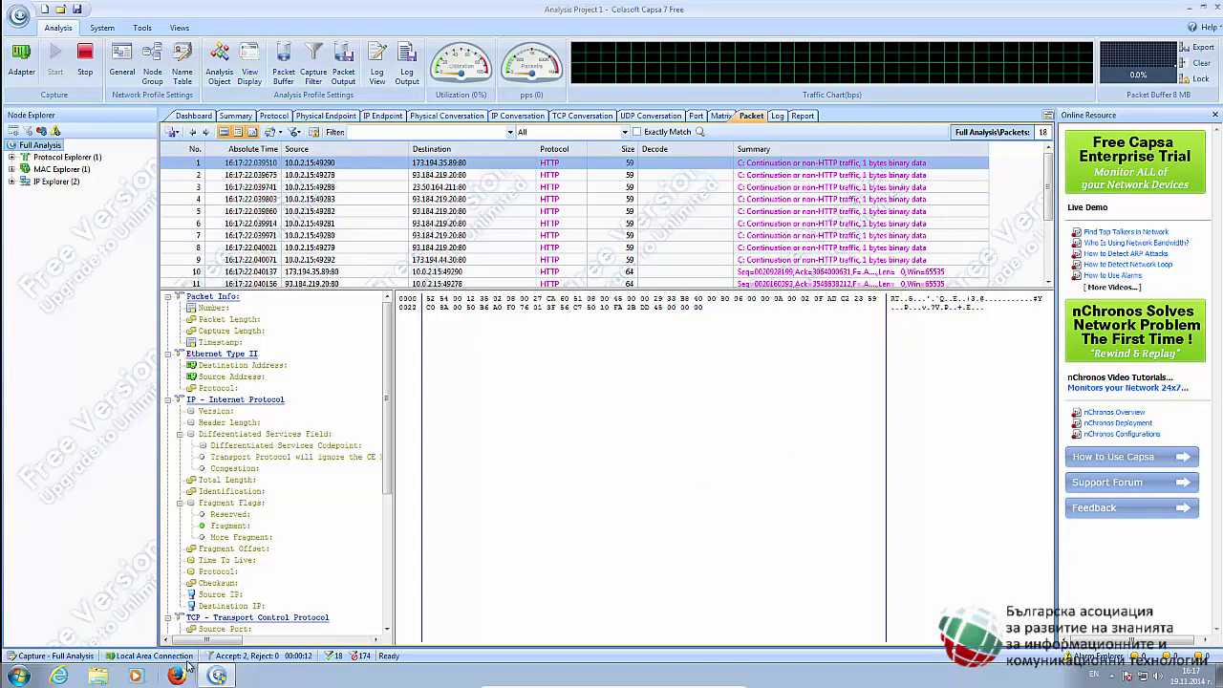
left_click_drag(436, 286, 450, 359)
scroll(530, 339, "down", 8)
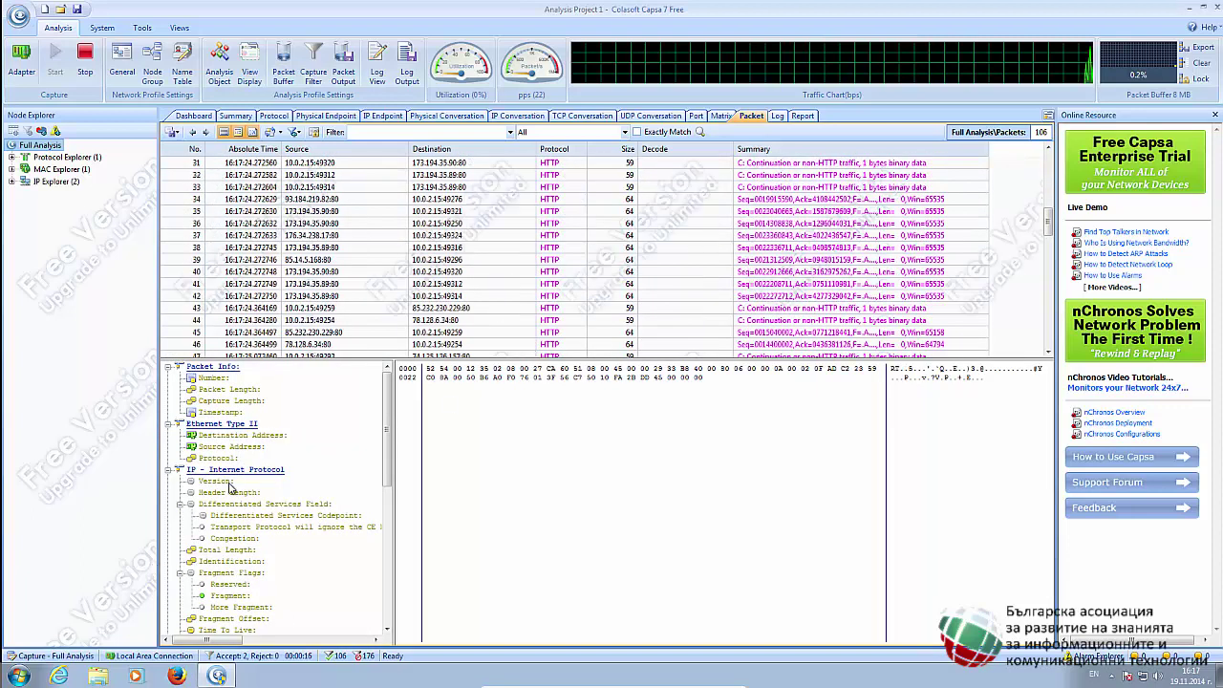
key("super+r")
Run ipconfig /renew in a Command Prompt, then close the window
key("Return")
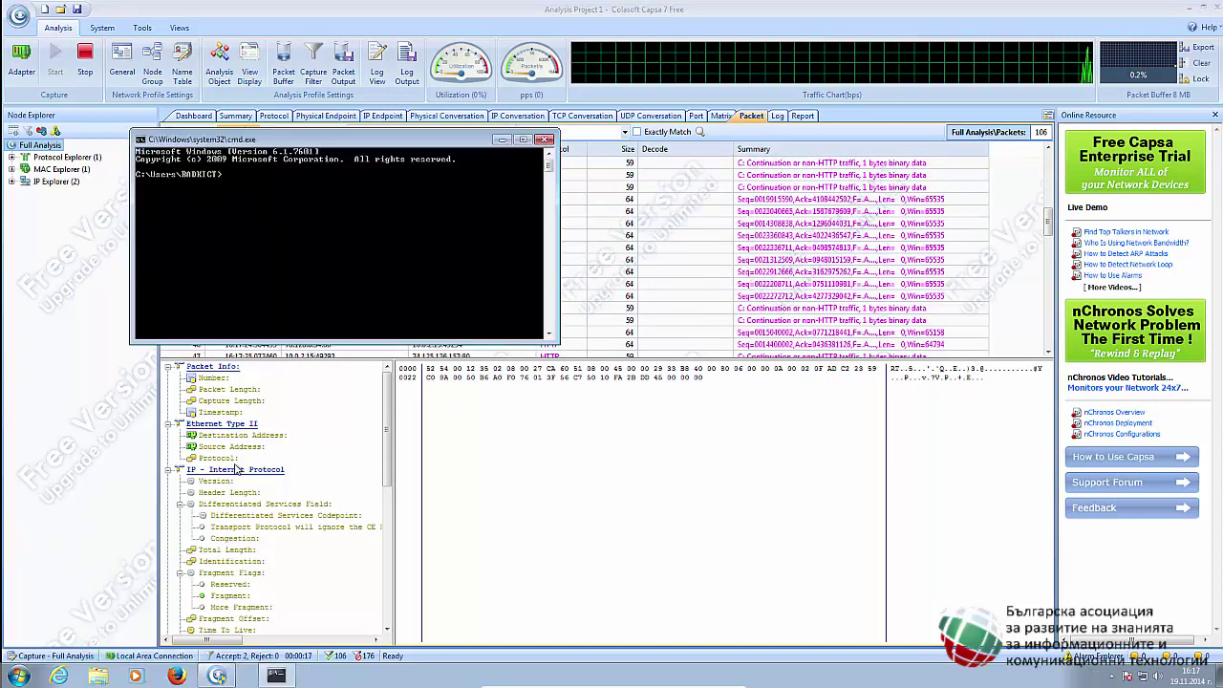
type("ipconfig /renew")
key("Return")
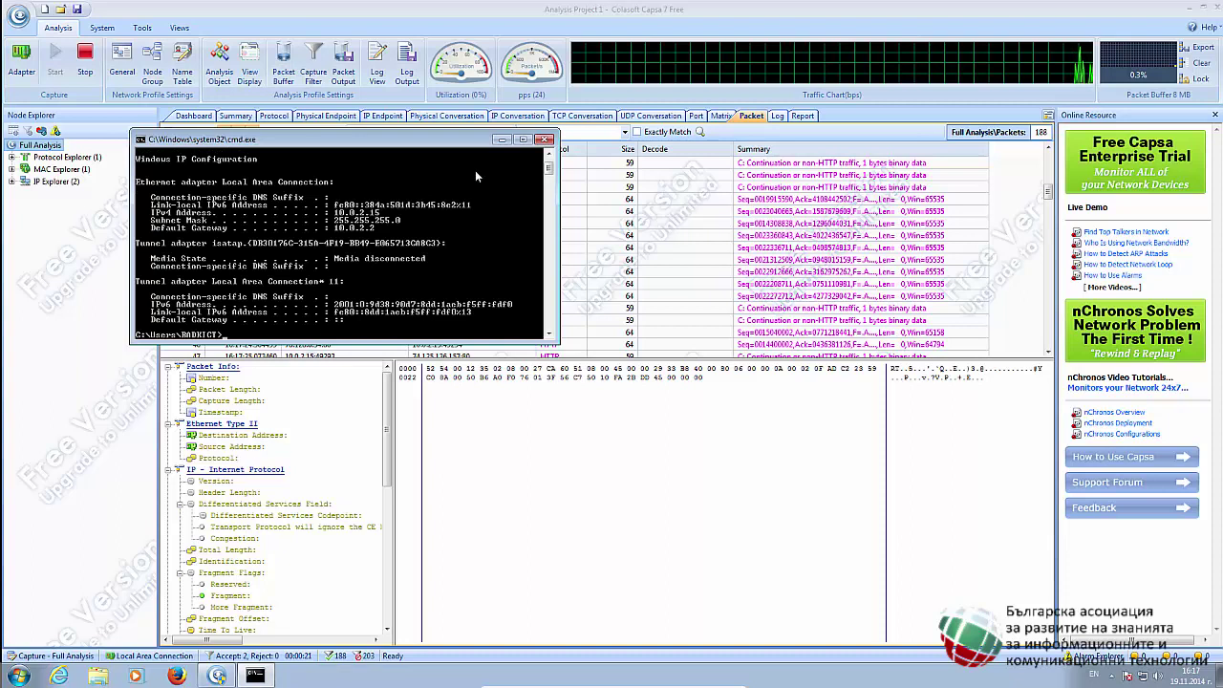
left_click(545, 140)
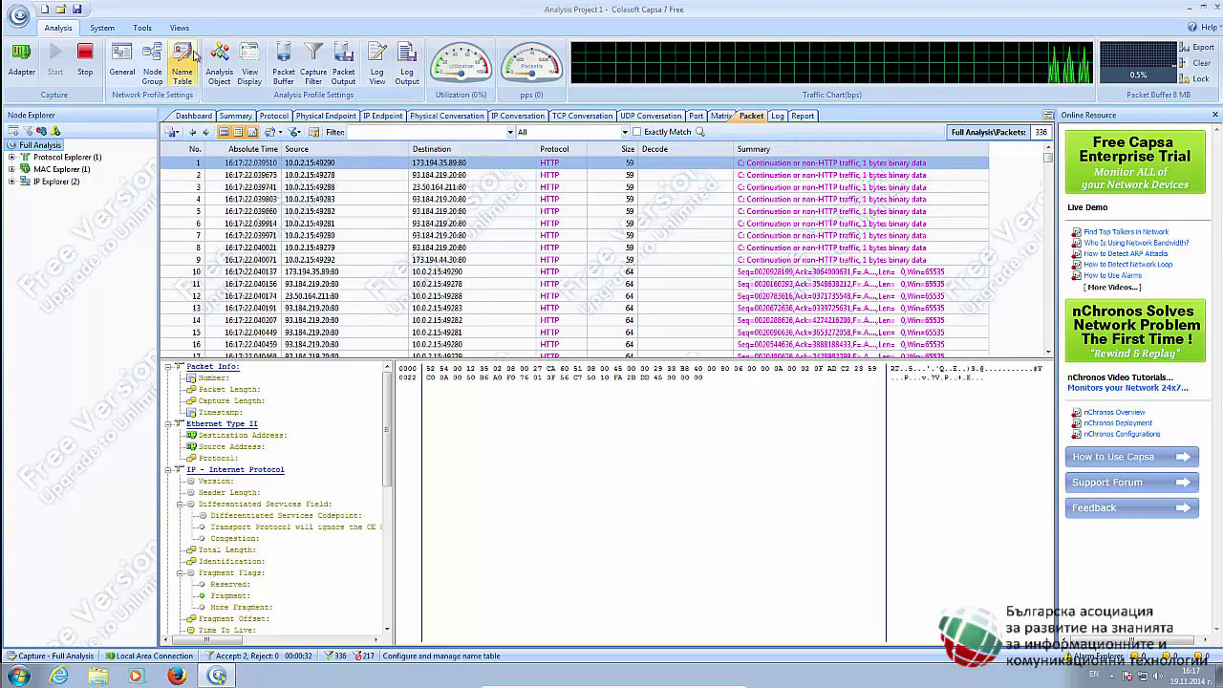
left_click(105, 27)
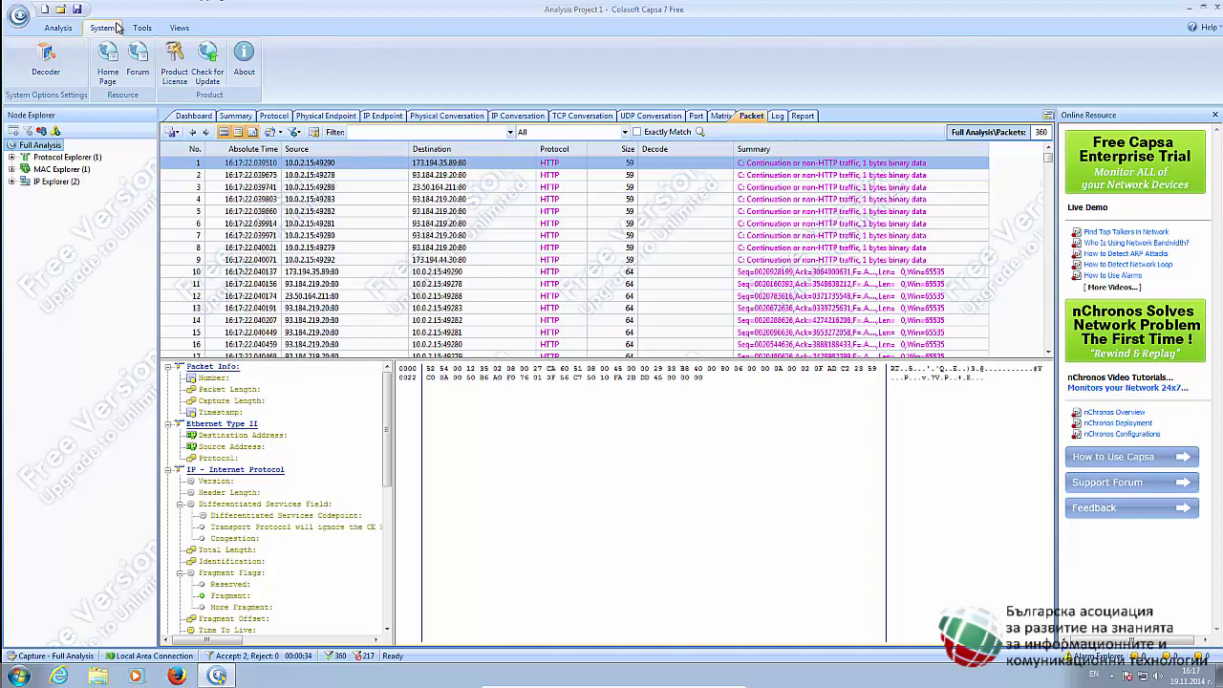
left_click(141, 28)
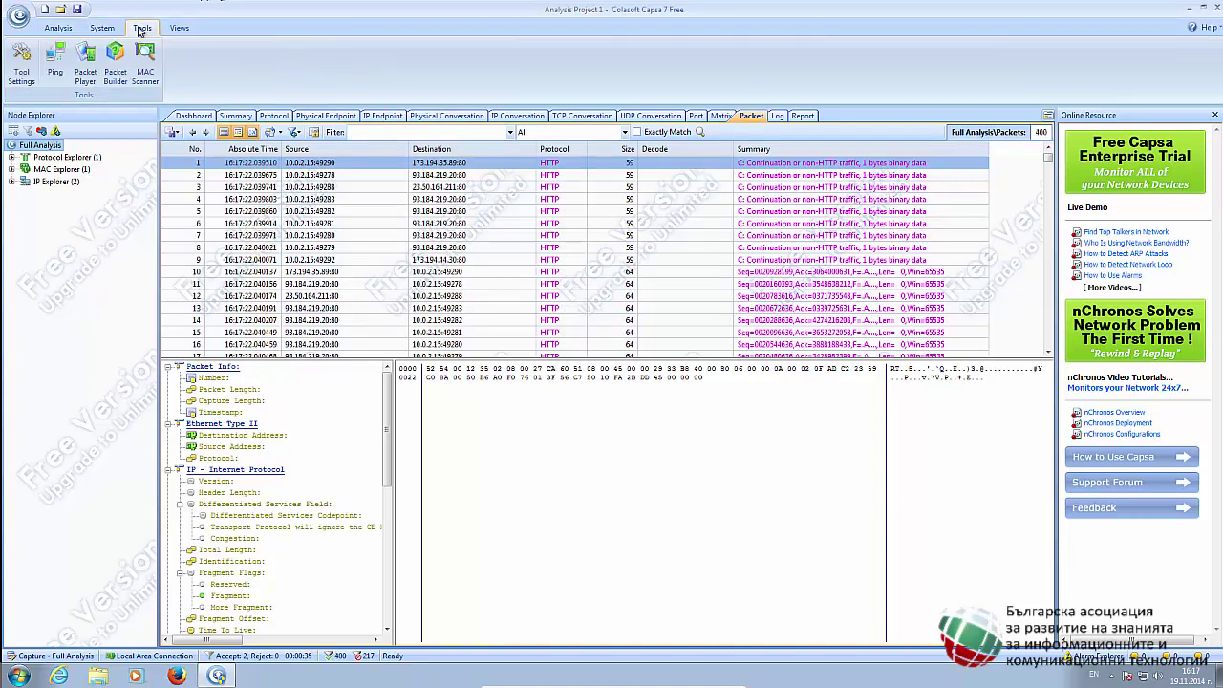
left_click(62, 79)
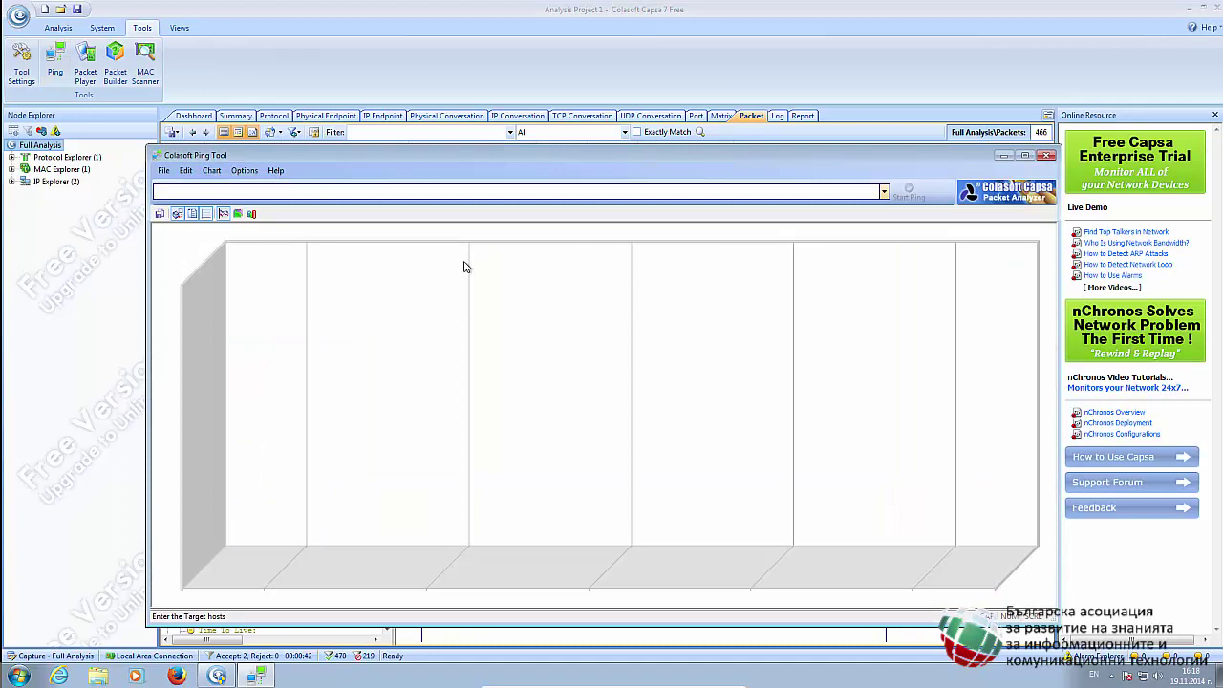
type("www.ict-")
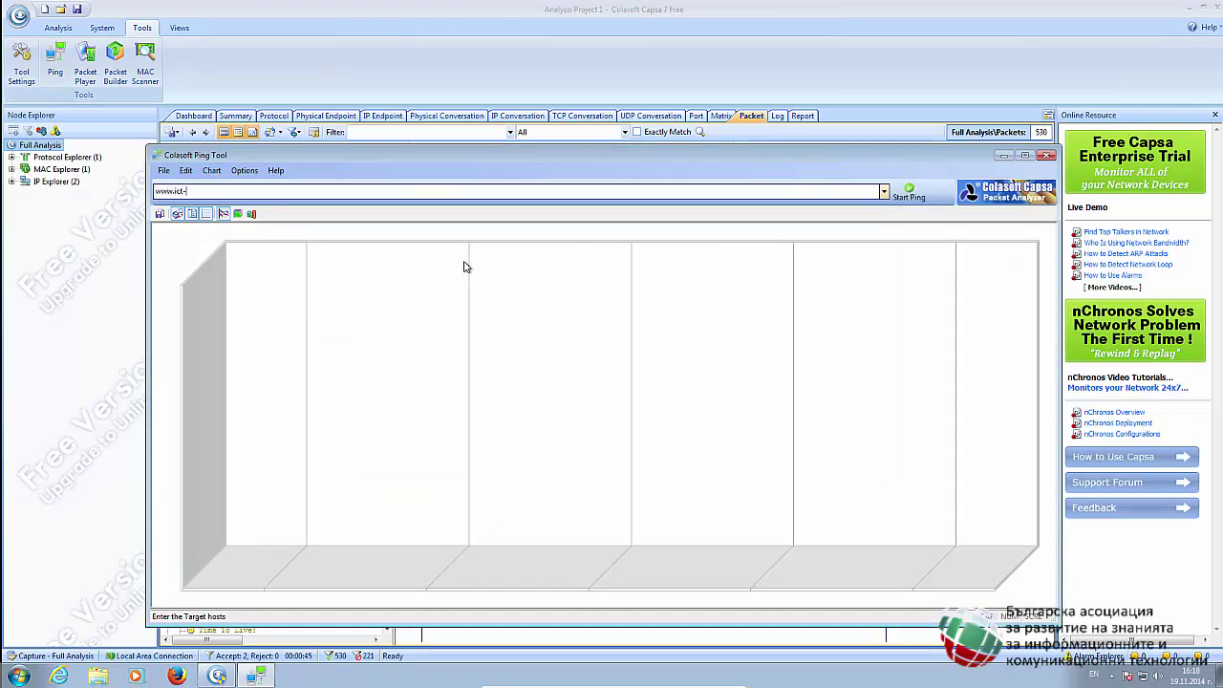
type("academy.bg")
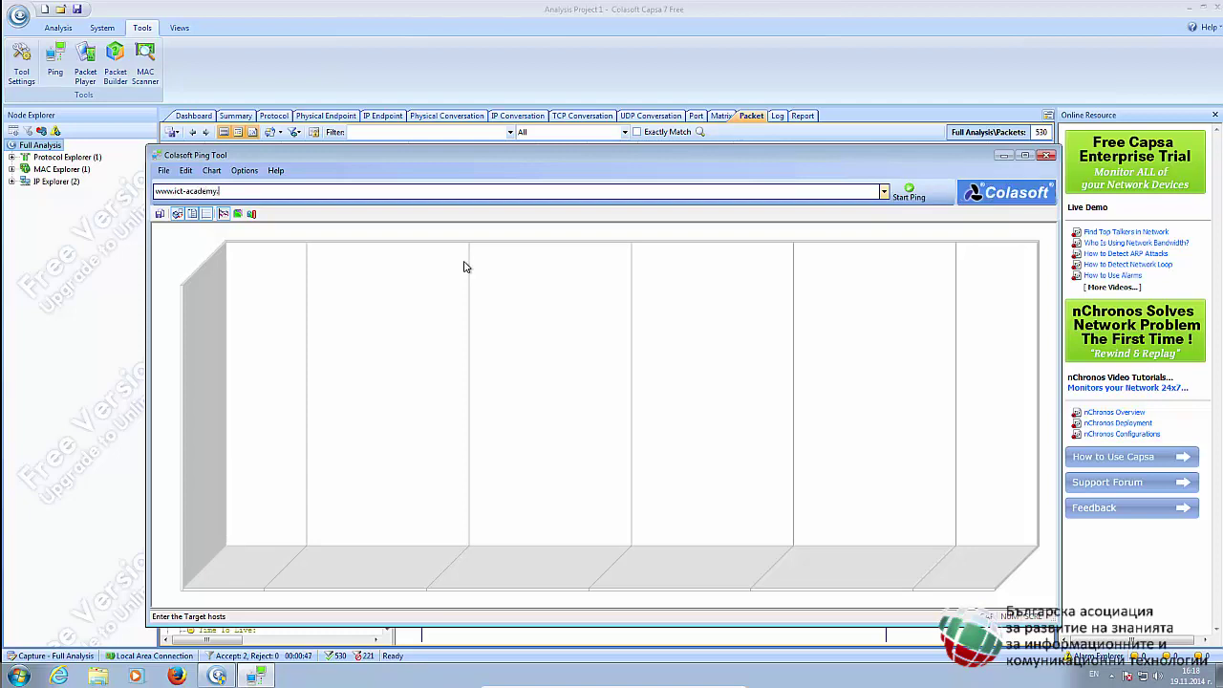
left_click(903, 195)
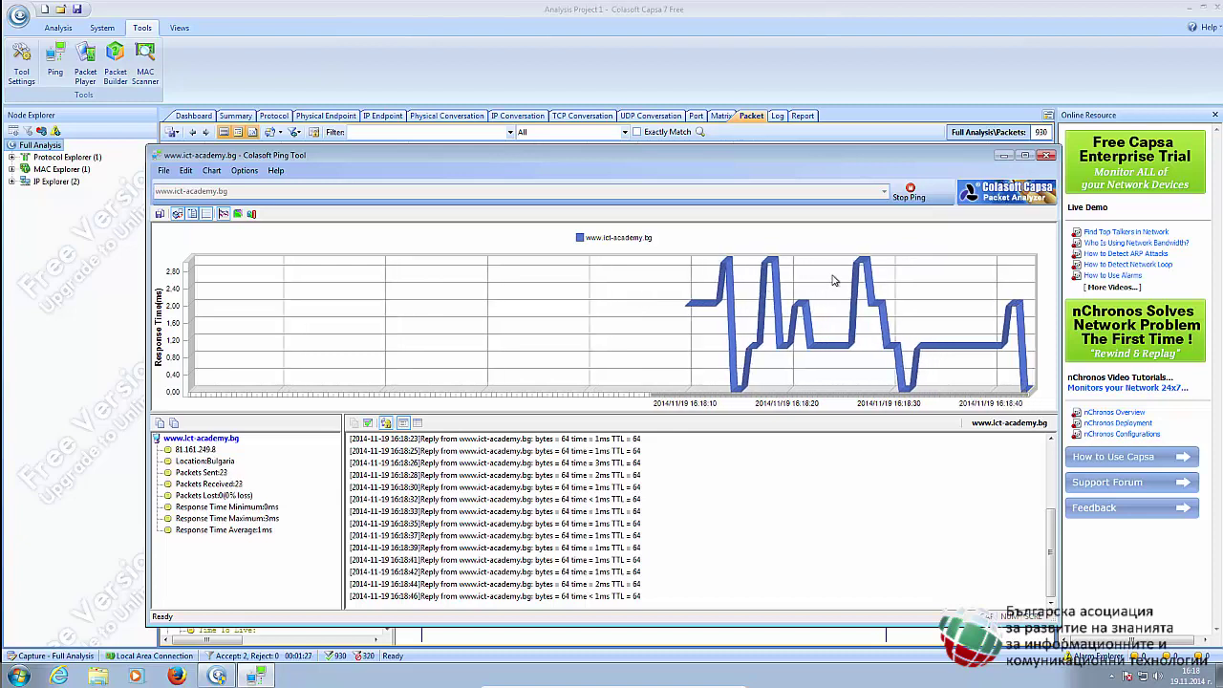
left_click(1047, 156)
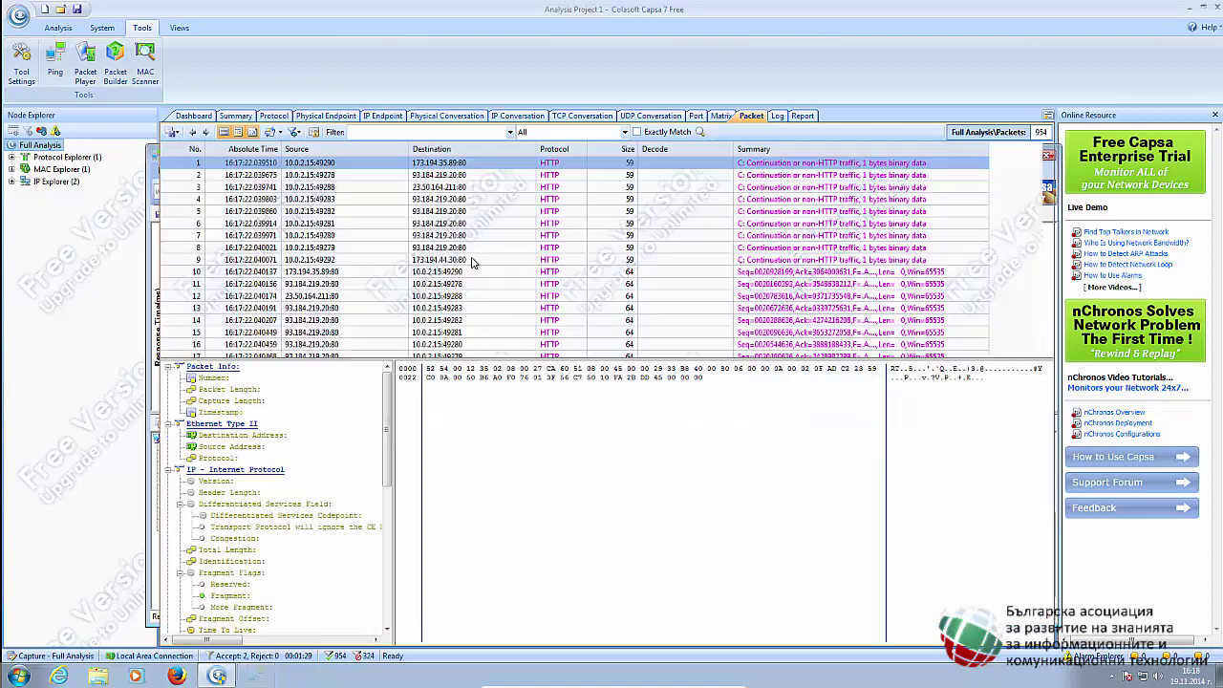
Scan 10.0.2.0/255.255.255.0 in MAC Scanner, add host 10.0.2.3 to the database, then exit
left_click(150, 63)
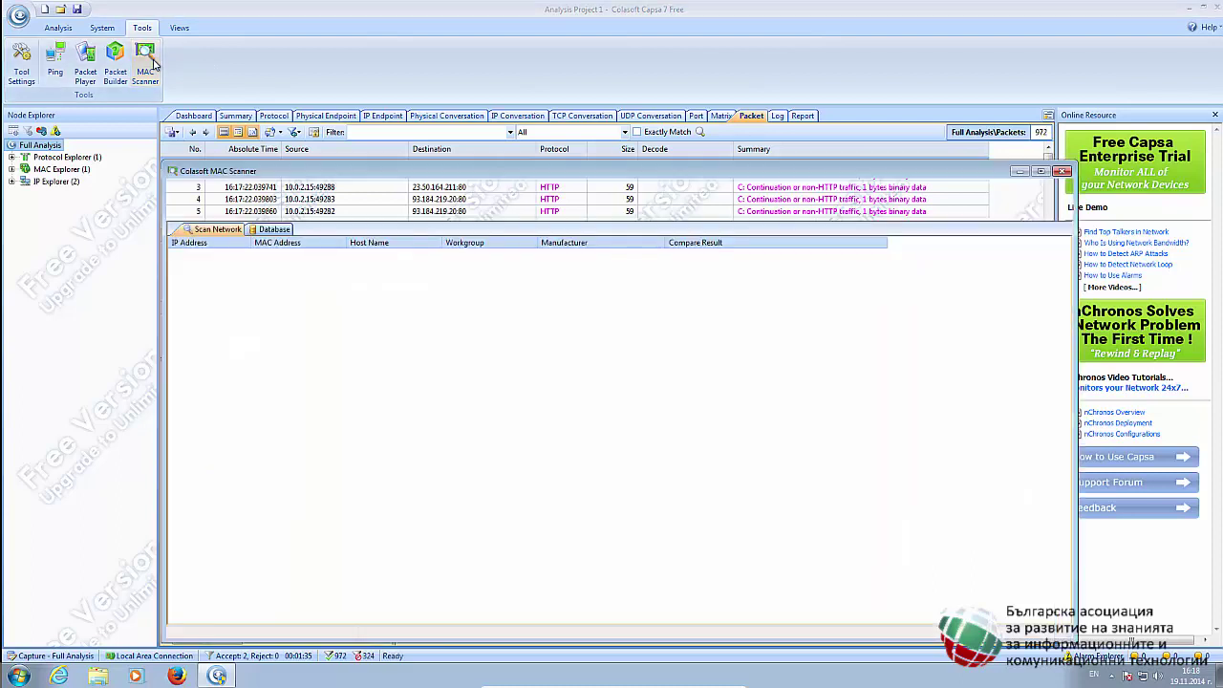
double_click(315, 170)
left_click(215, 43)
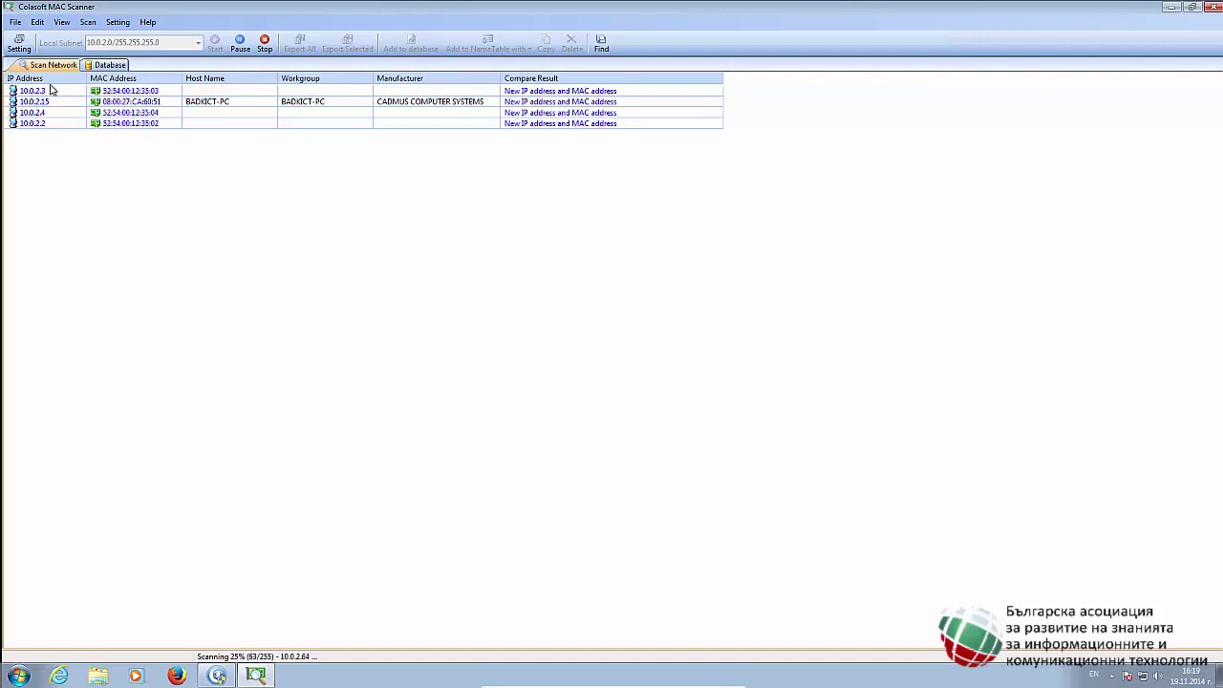
left_click(48, 92)
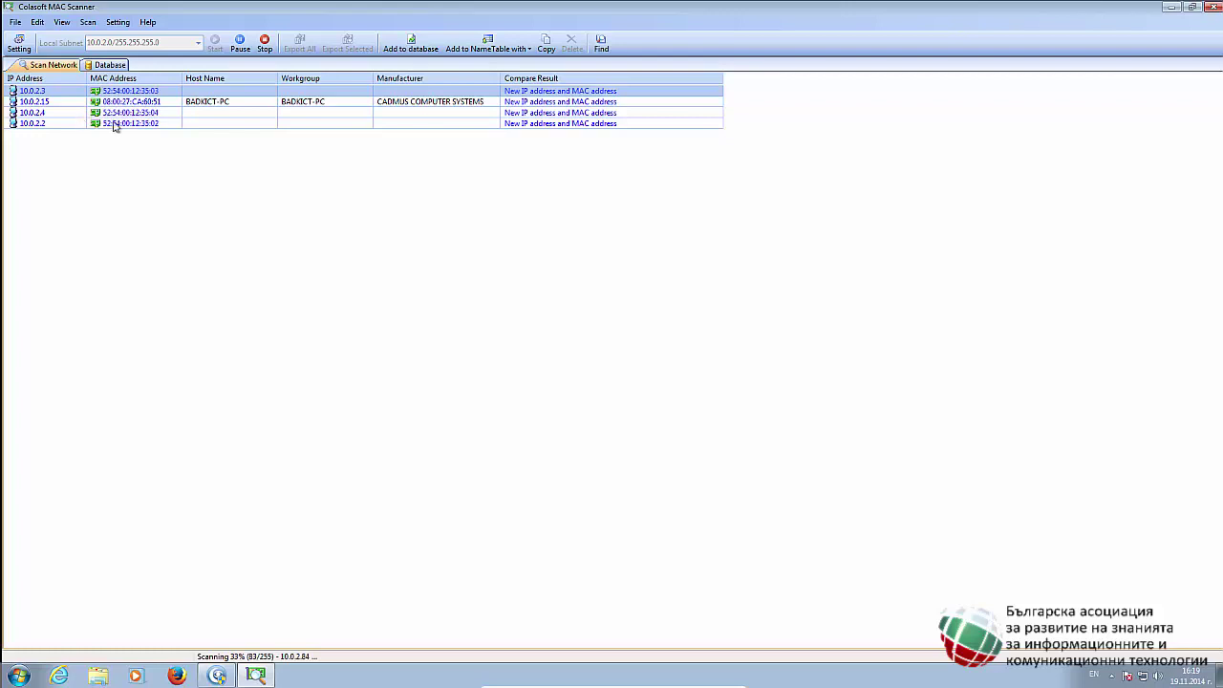
left_click(411, 44)
left_click(659, 378)
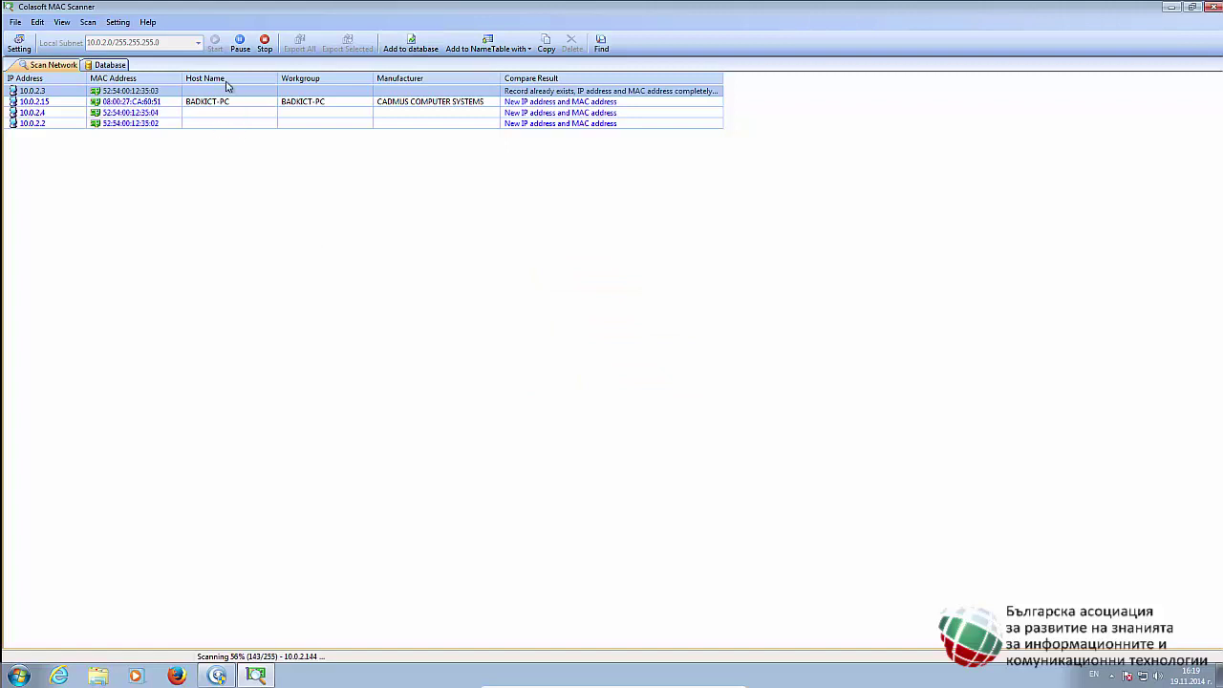
left_click(88, 22)
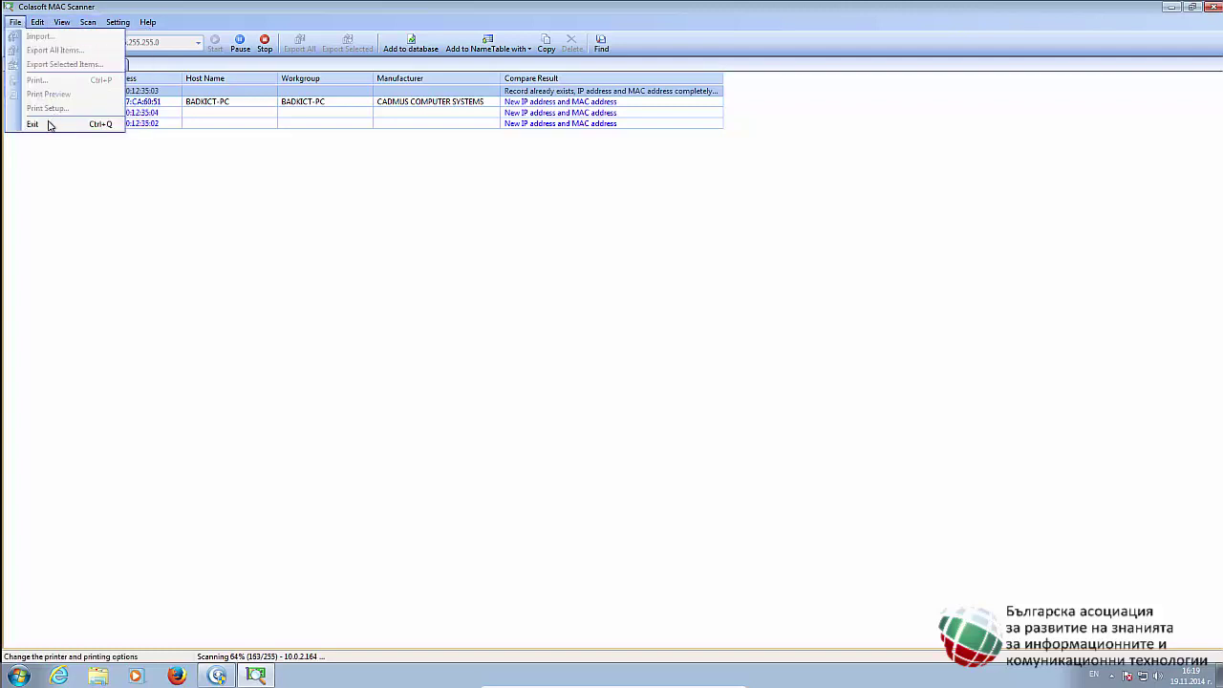
left_click(38, 123)
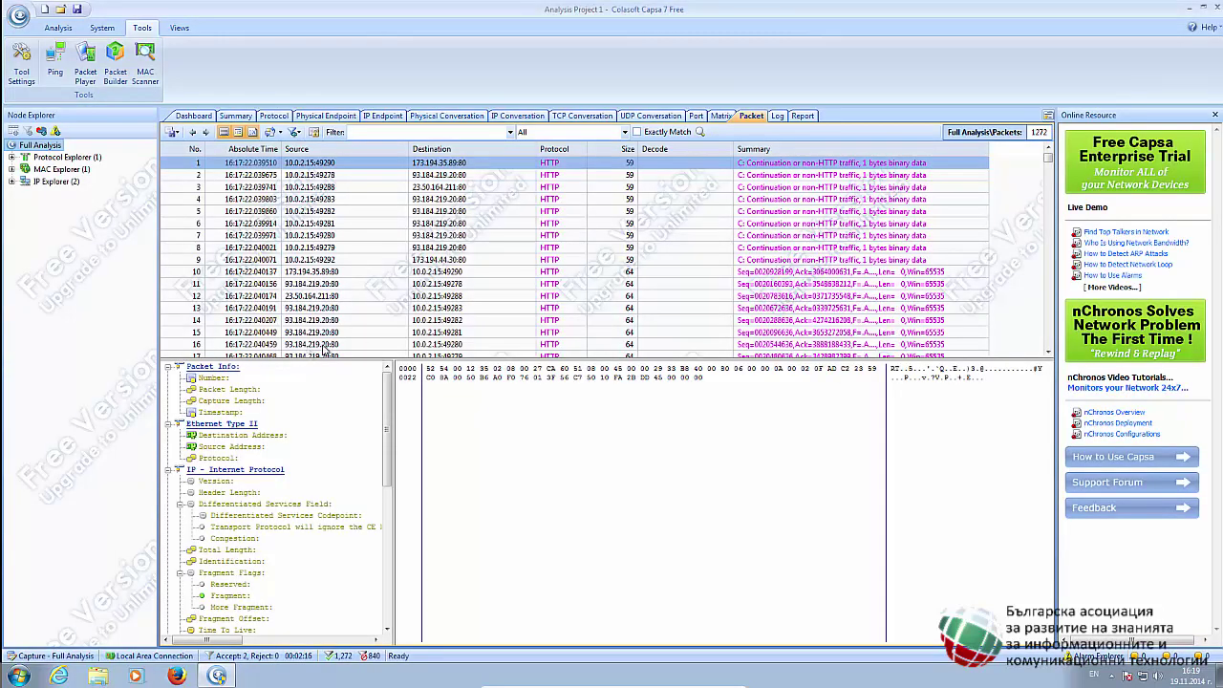
Export the captured packets to Packets.cscpkt on the Desktop in Colasoft Packet File format
left_click(1214, 115)
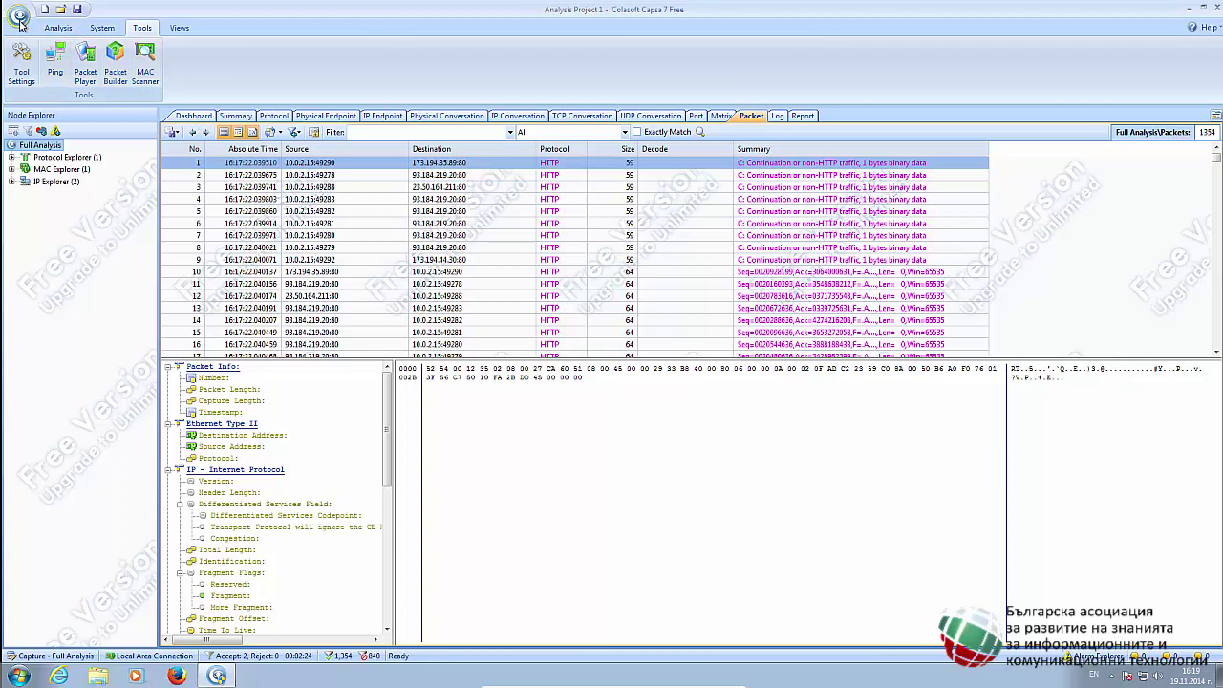
left_click(19, 19)
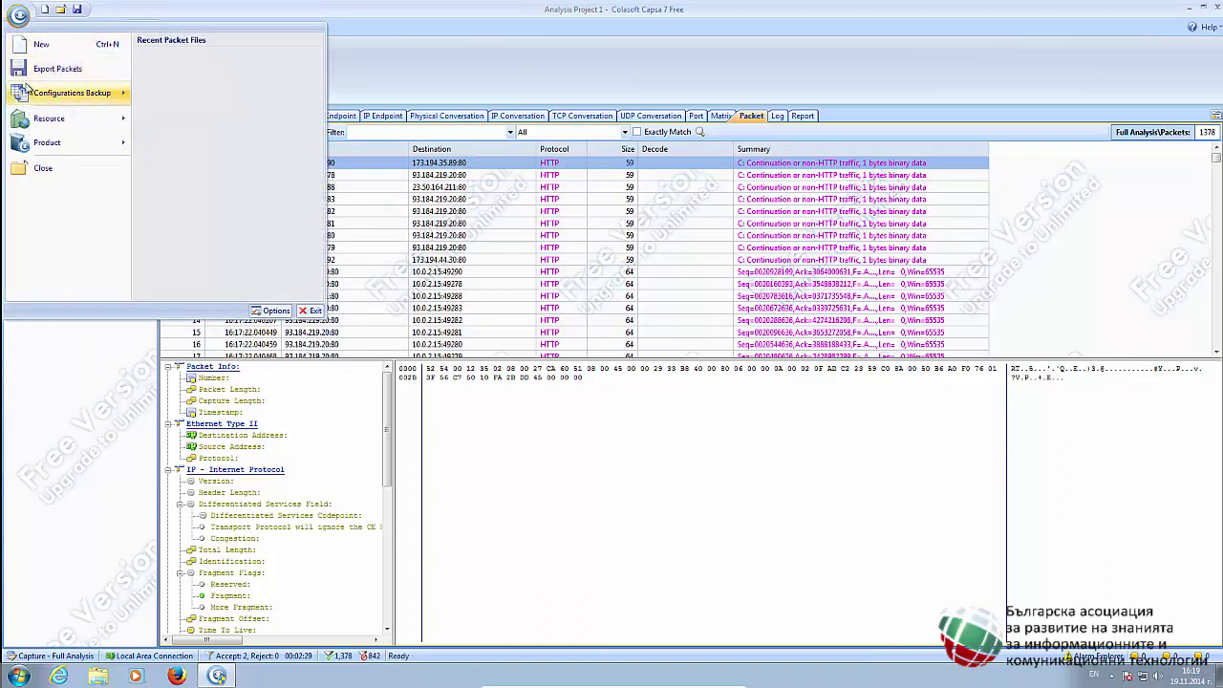
left_click(57, 69)
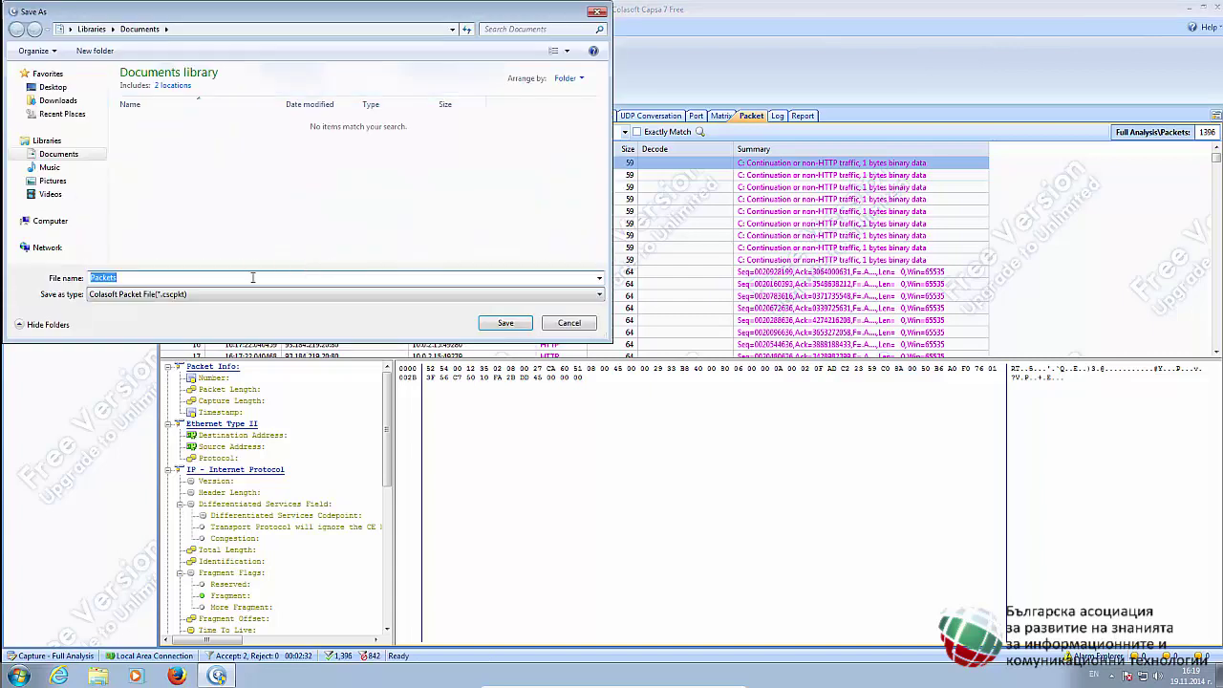
left_click(53, 87)
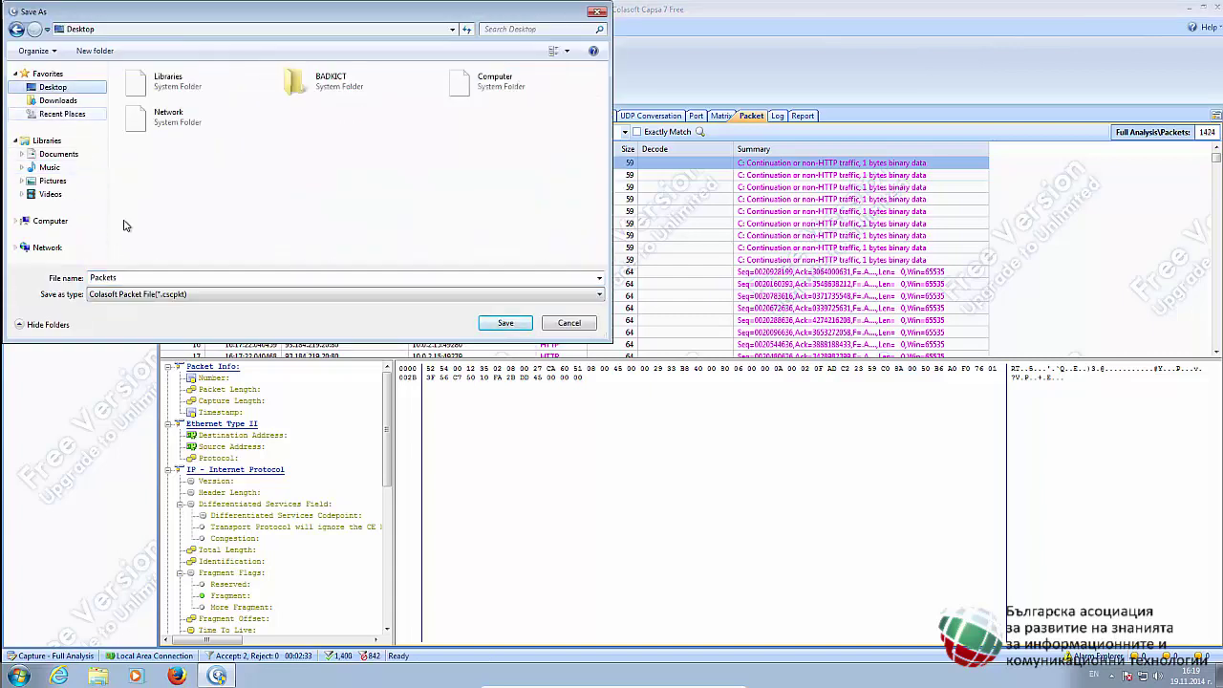
left_click(137, 295)
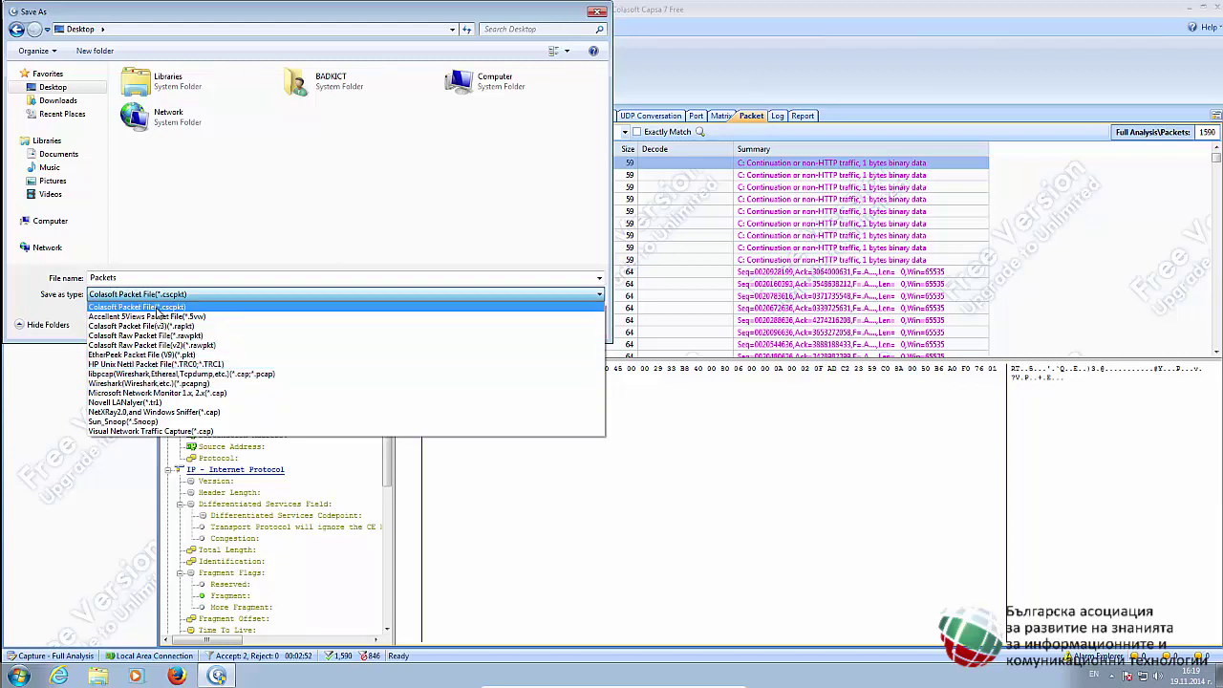
left_click(159, 308)
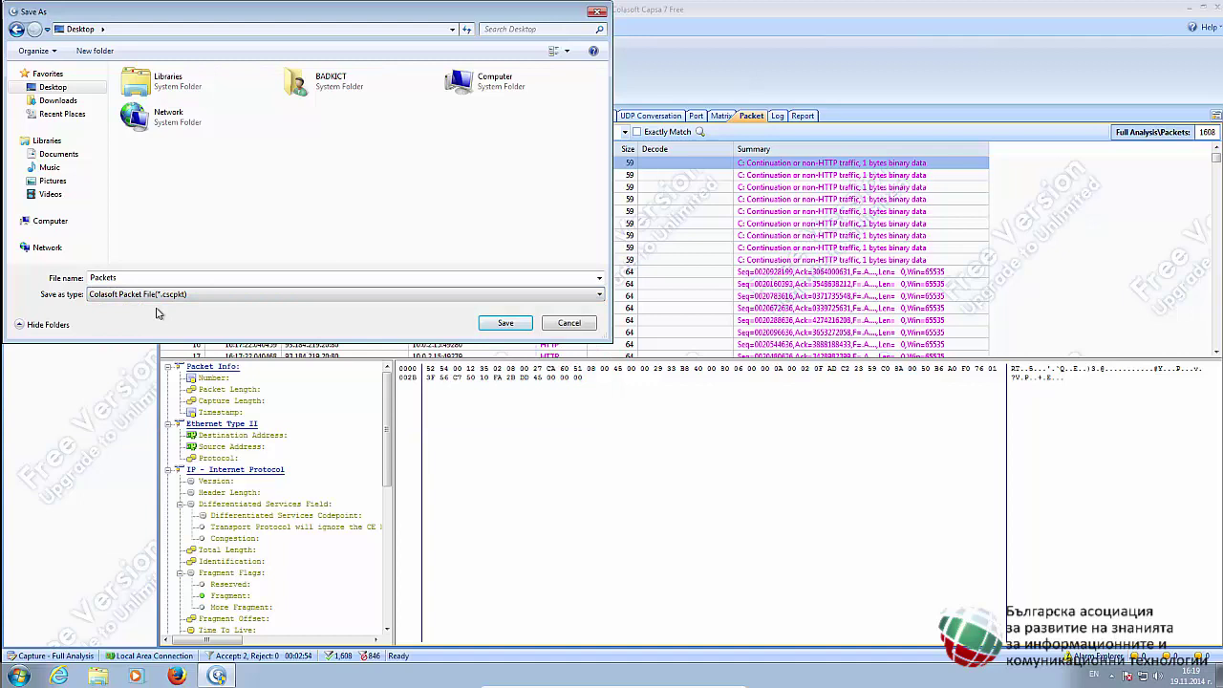
left_click(489, 323)
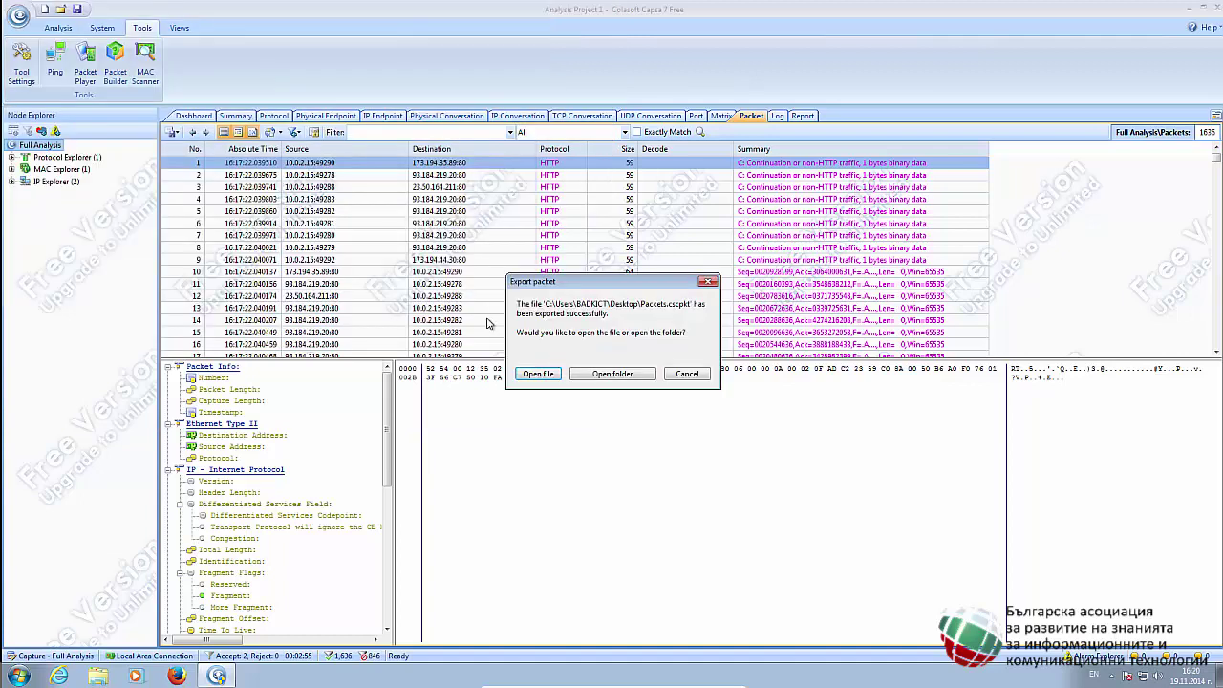
left_click(687, 374)
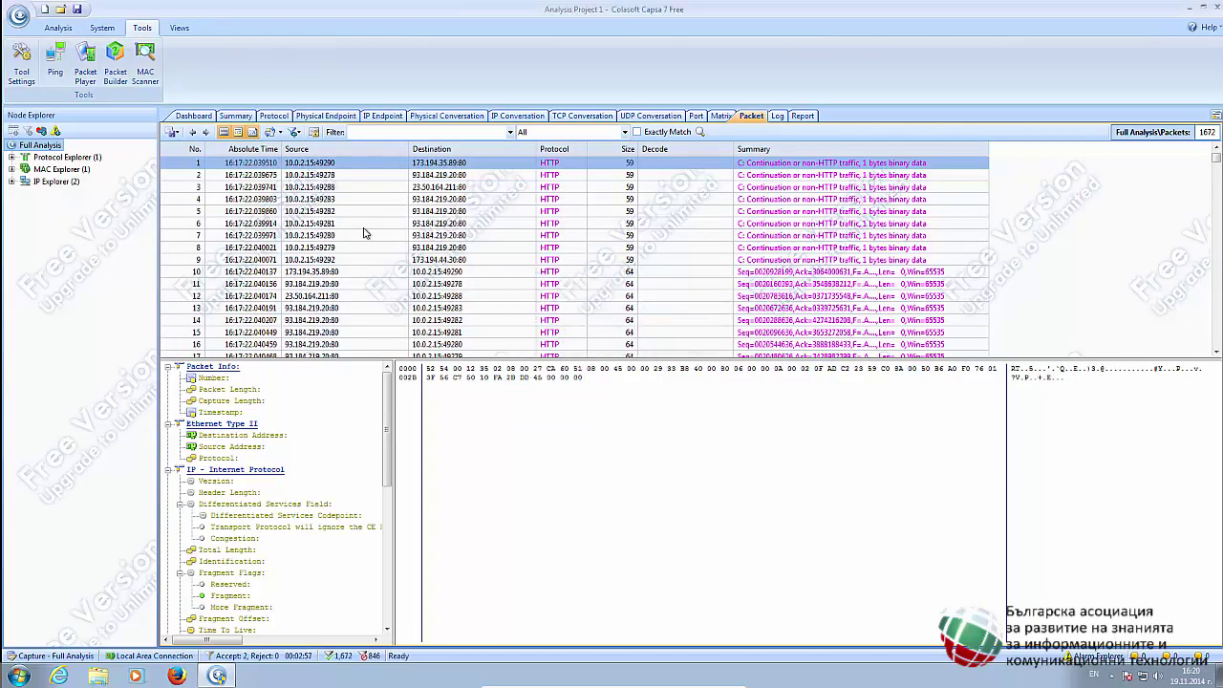
left_click(86, 76)
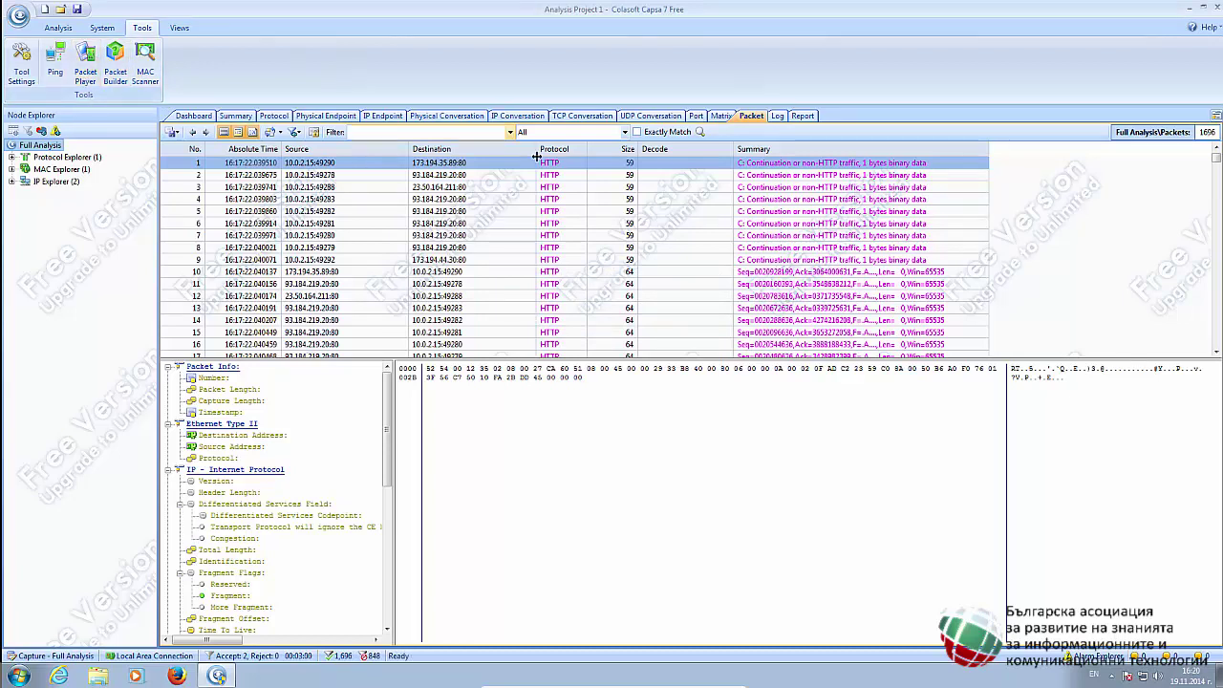
Minimize Capsa and load Desktop Packets.cscpkt into Packet Player on the Intel PRO/1000 MT adapter
left_click(1111, 15)
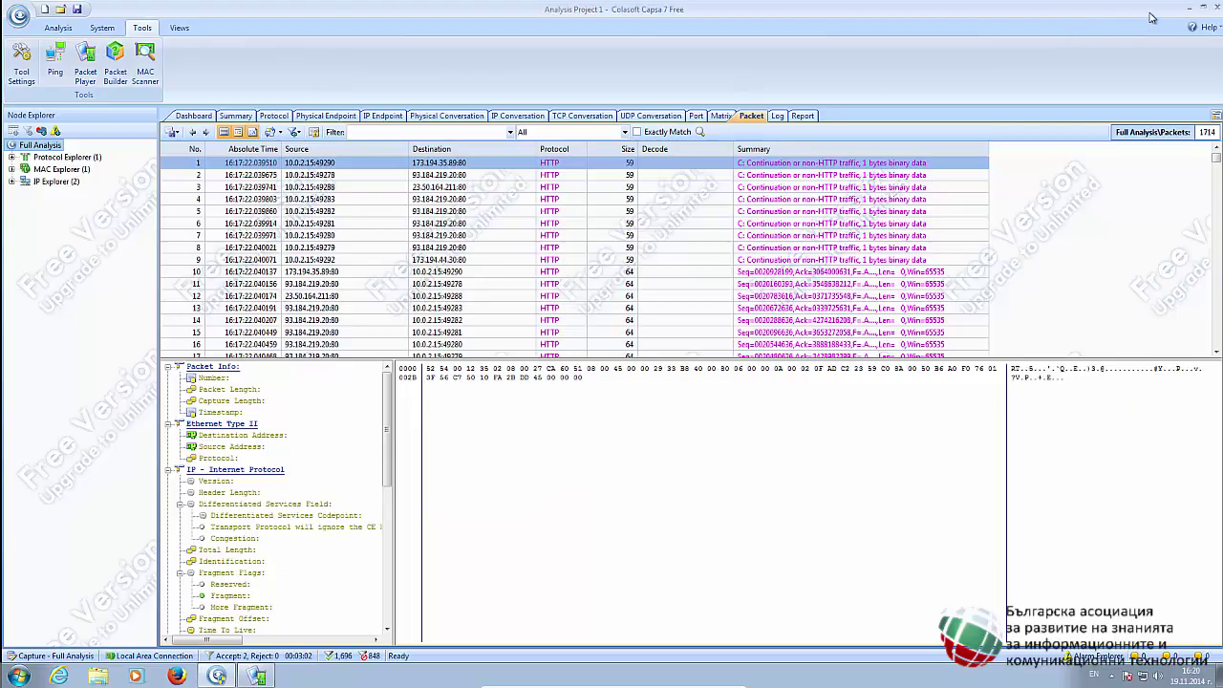
left_click(1190, 10)
left_click_drag(587, 164, 561, 124)
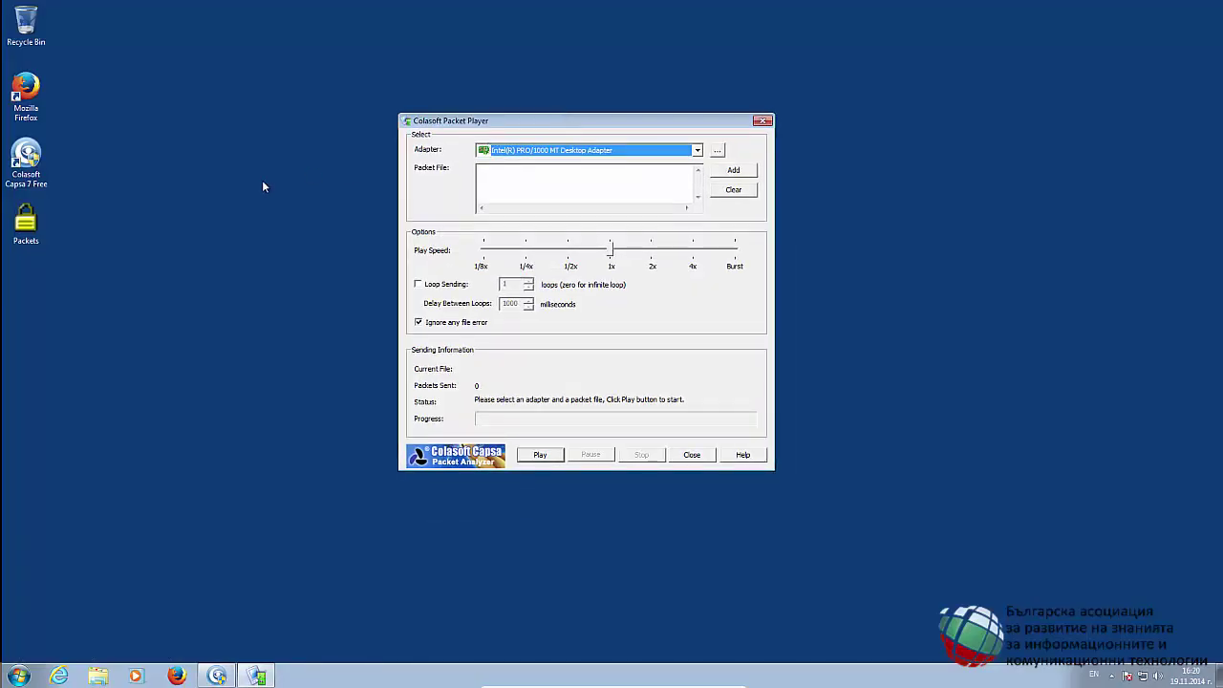
left_click(540, 151)
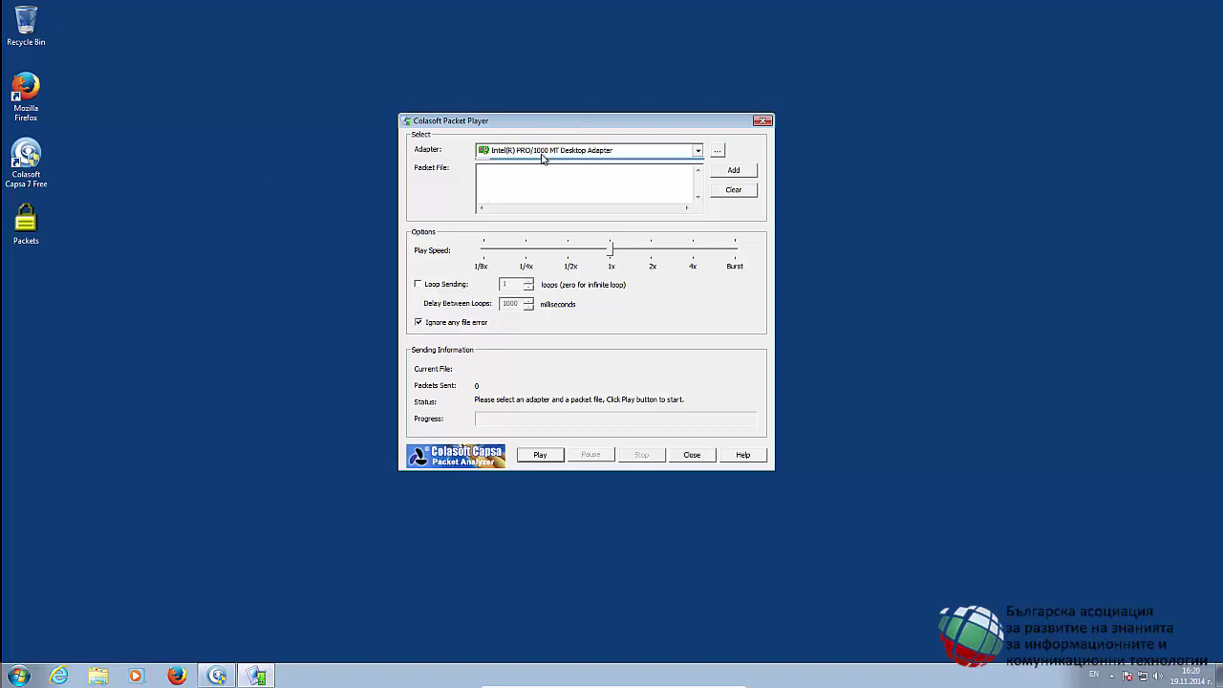
left_click(527, 162)
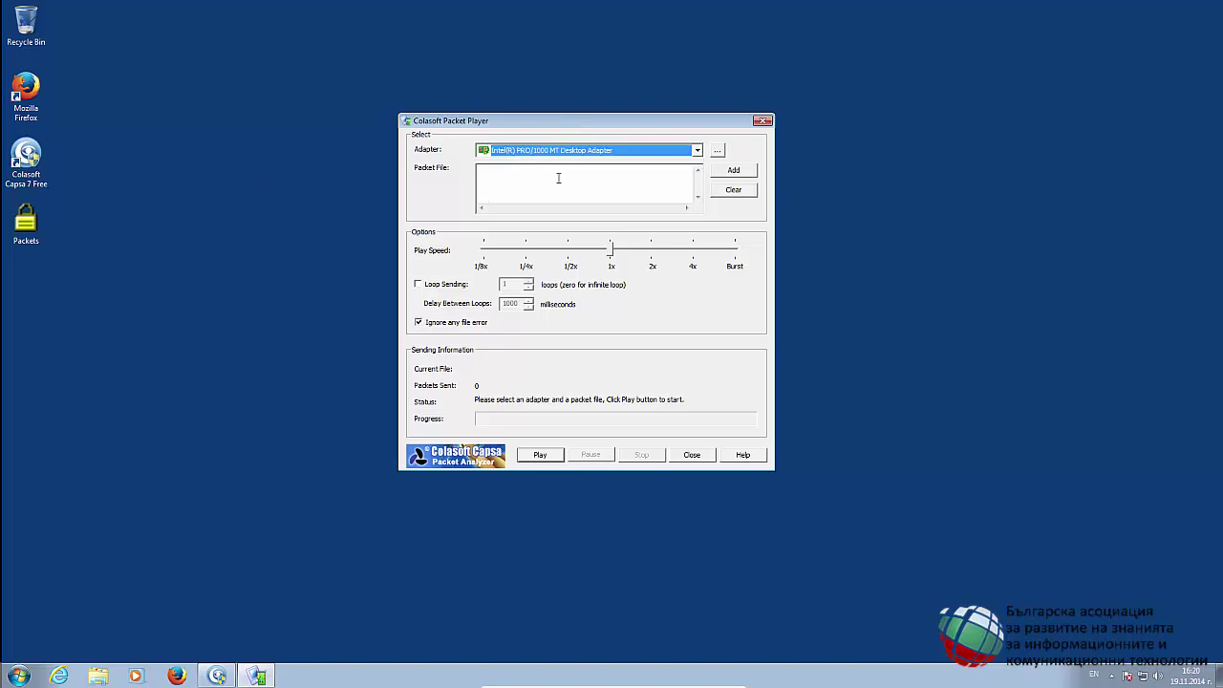
left_click(746, 172)
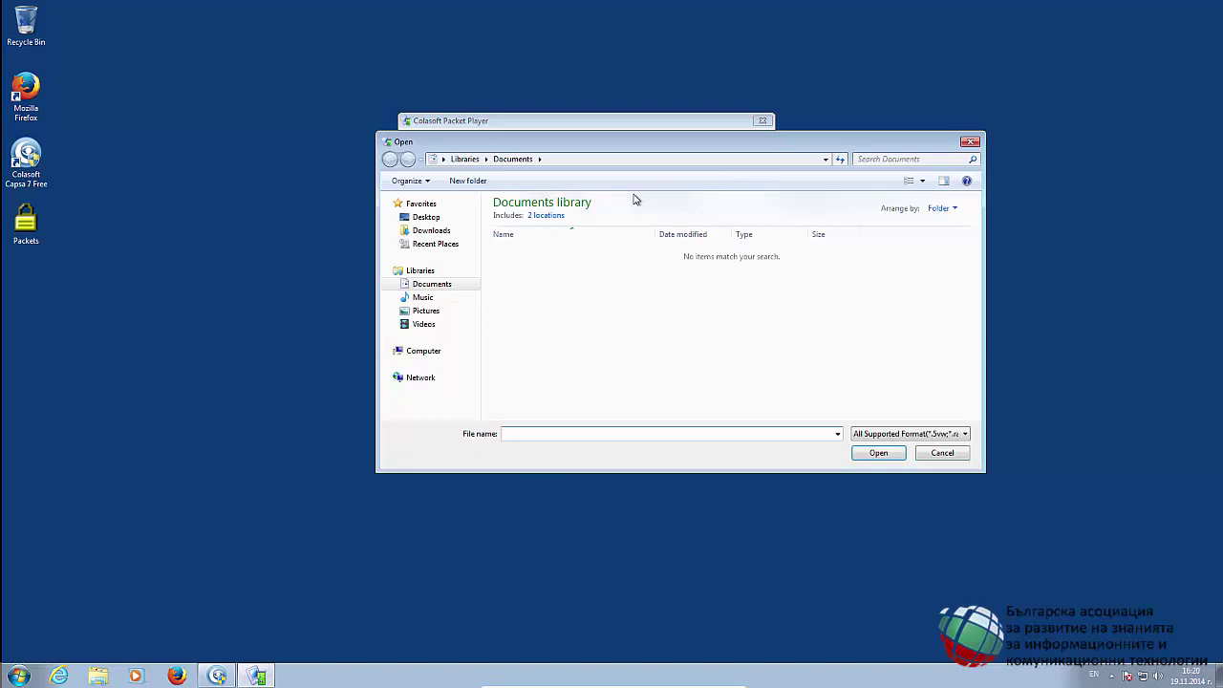
left_click(430, 218)
double_click(681, 258)
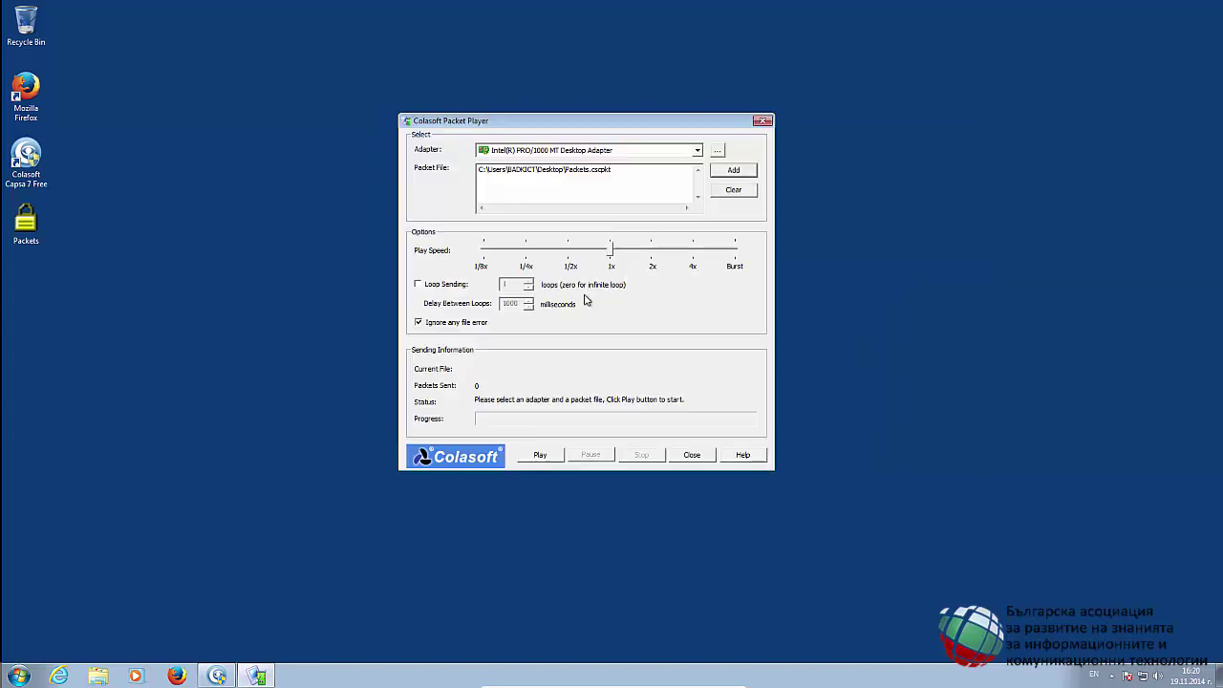
left_click(638, 177)
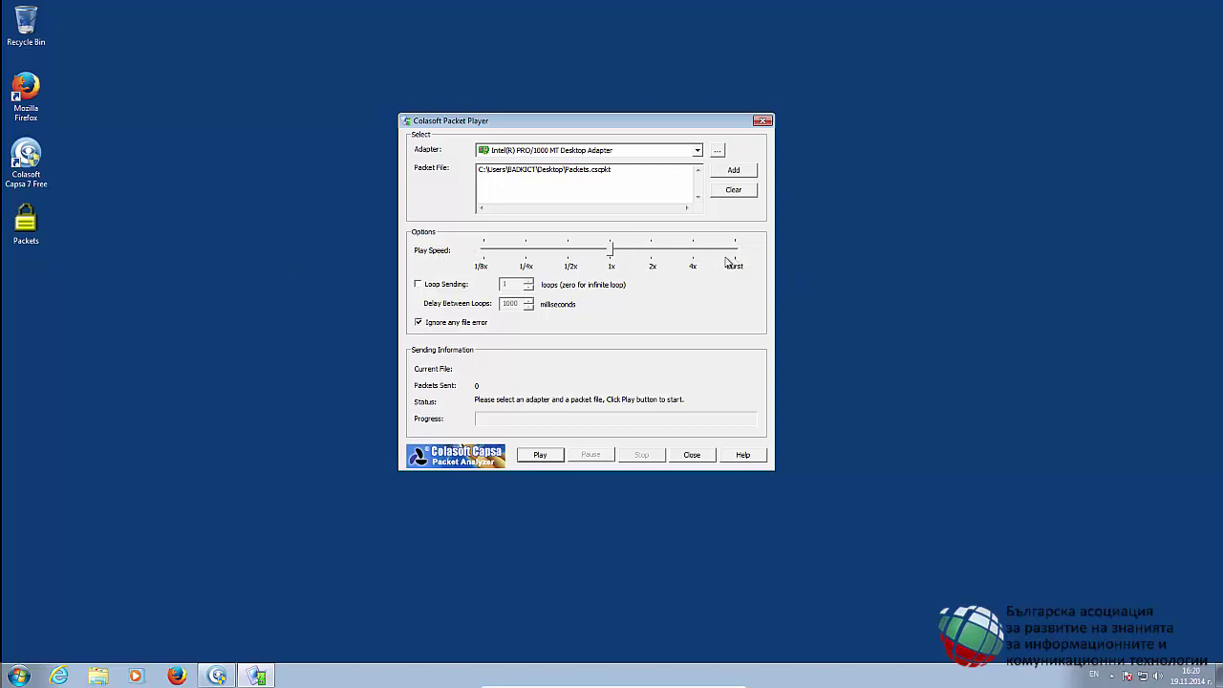
With loop sending off, replay the packet file at 1x speed, then stop it
left_click(450, 287)
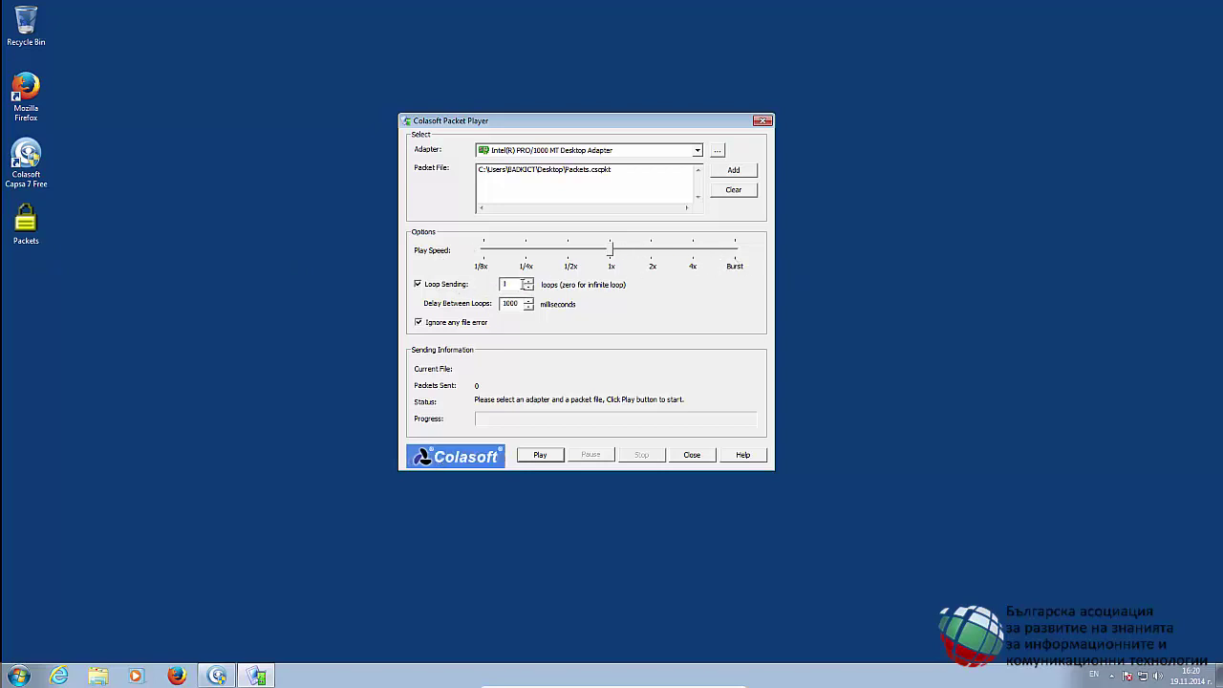
left_click(447, 291)
type("0")
left_click(440, 288)
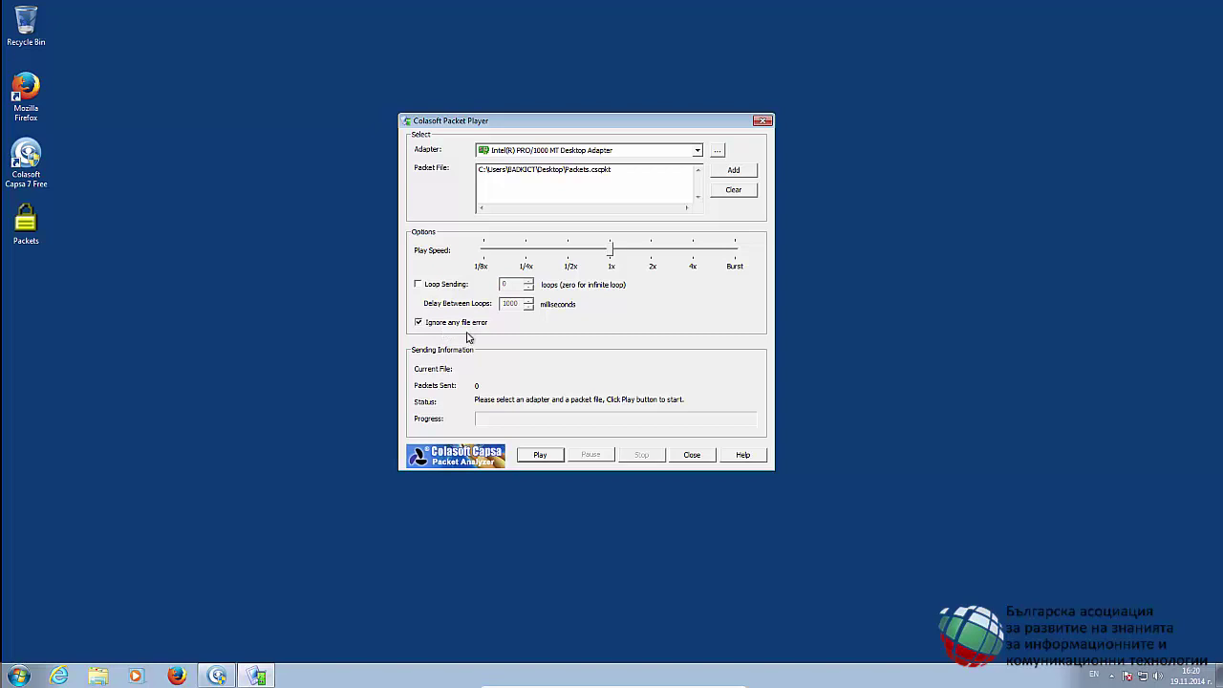
left_click(540, 455)
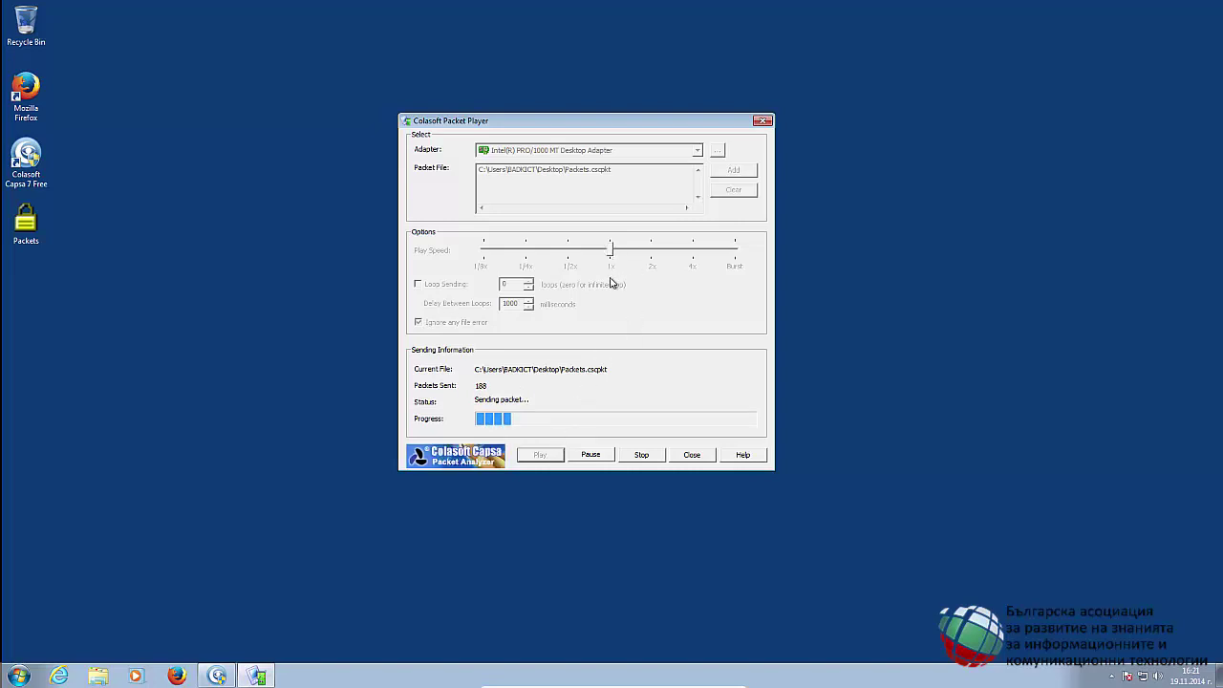
left_click(638, 457)
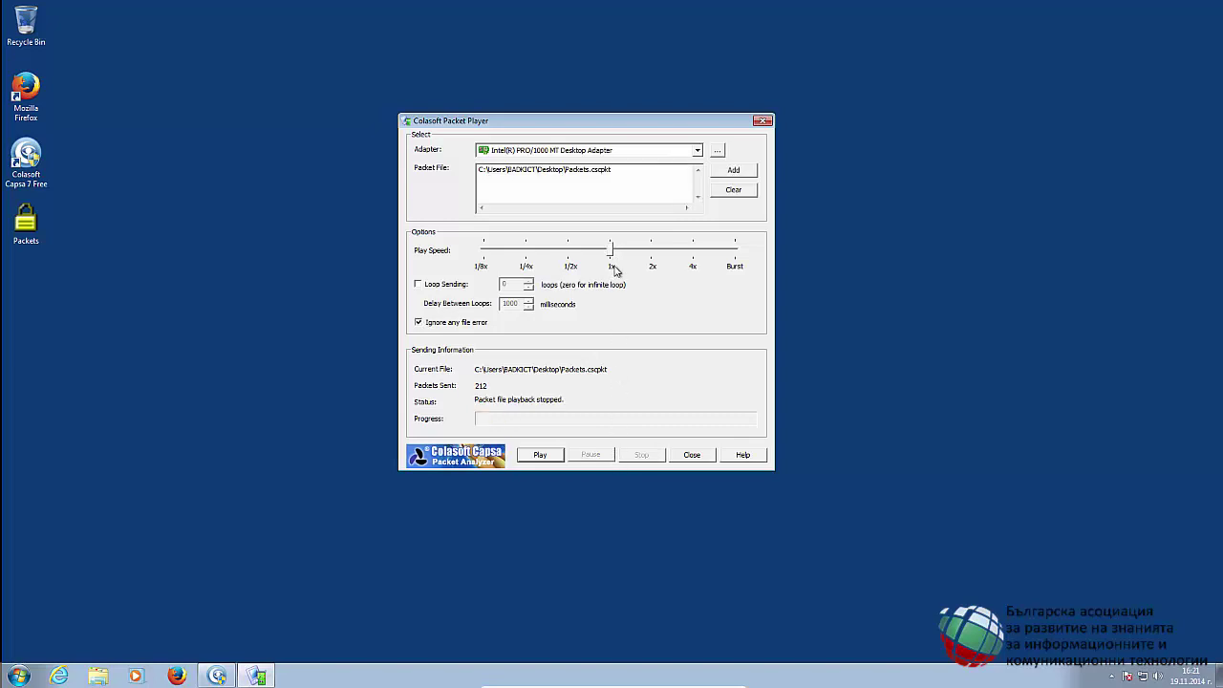
Replay the file at Burst speed, close Packet Player, and restore the Capsa window
left_click_drag(612, 253, 739, 255)
left_click(531, 457)
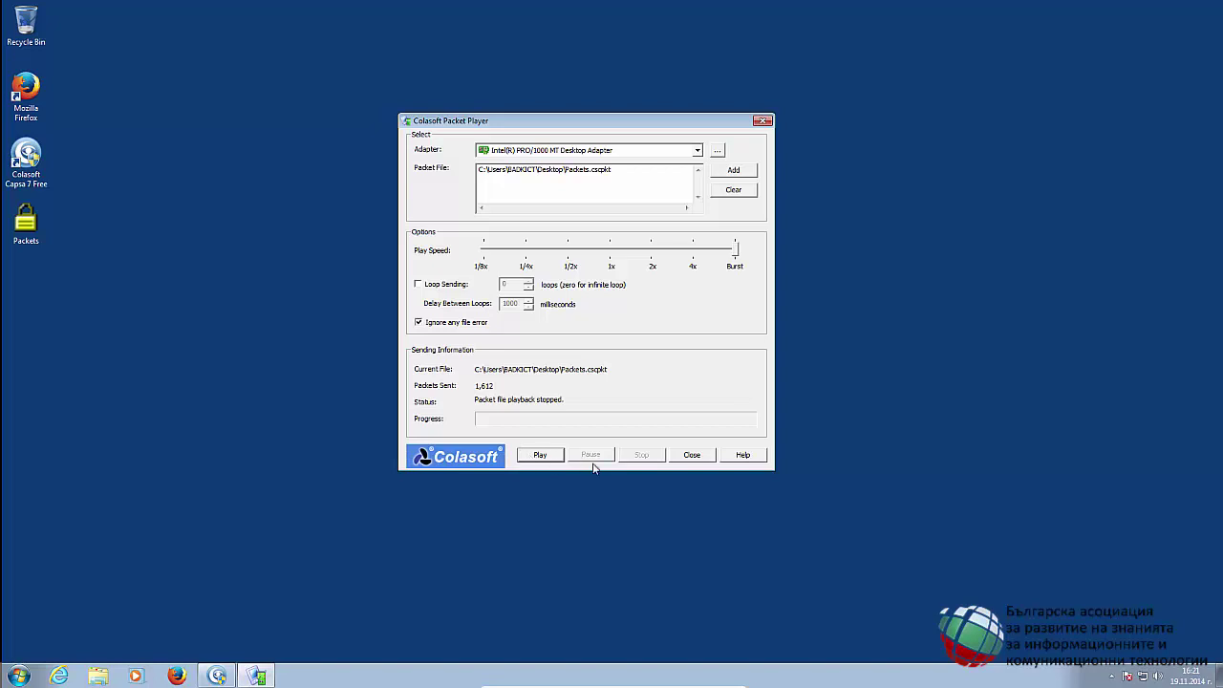
left_click(689, 458)
left_click(690, 457)
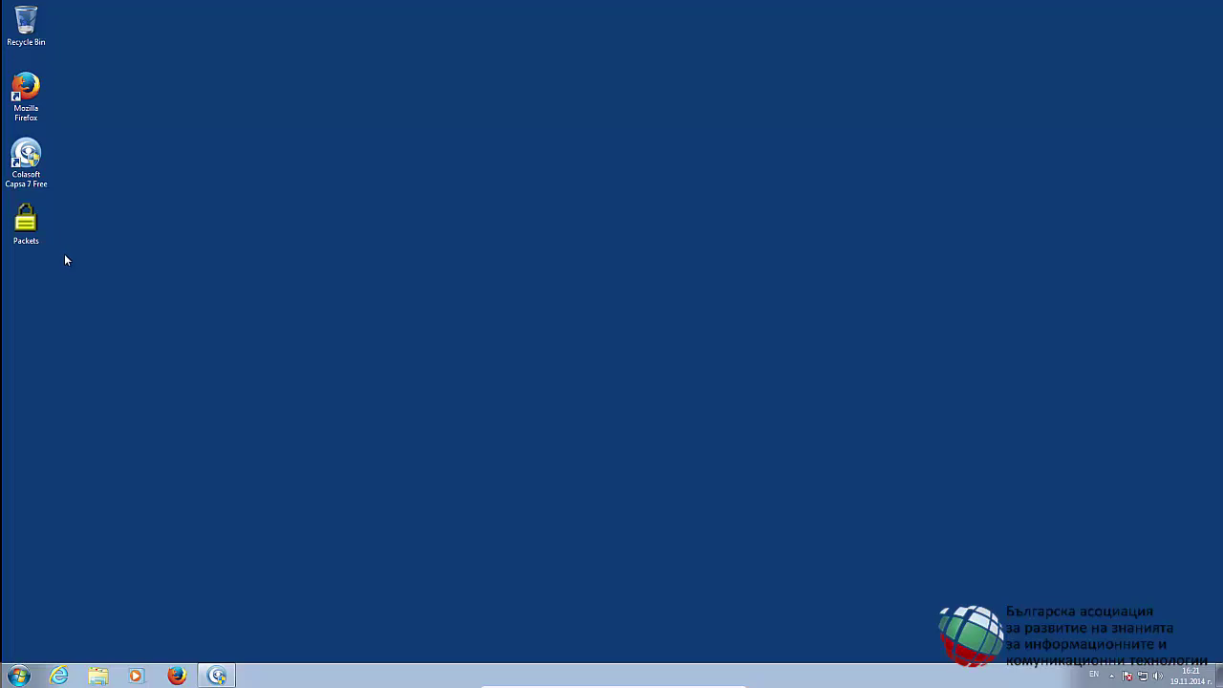
left_click(216, 676)
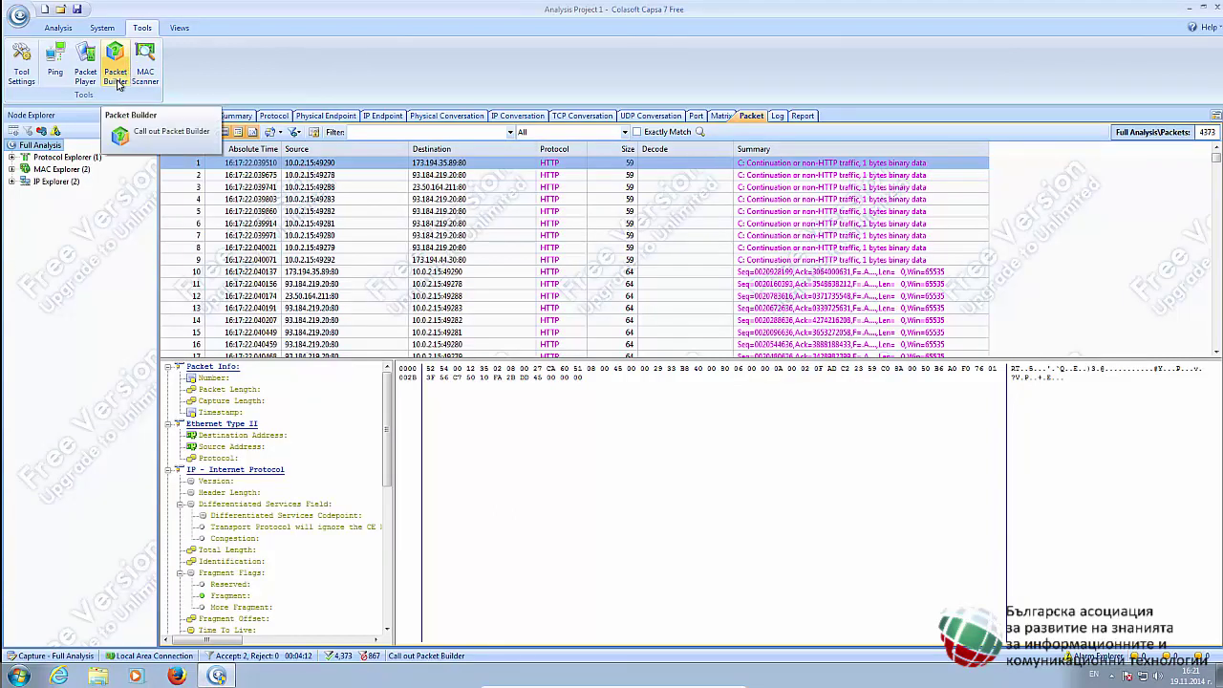
Open Packet Builder maximized and add a TCP Packet template with 0.1 s delta time
left_click(120, 76)
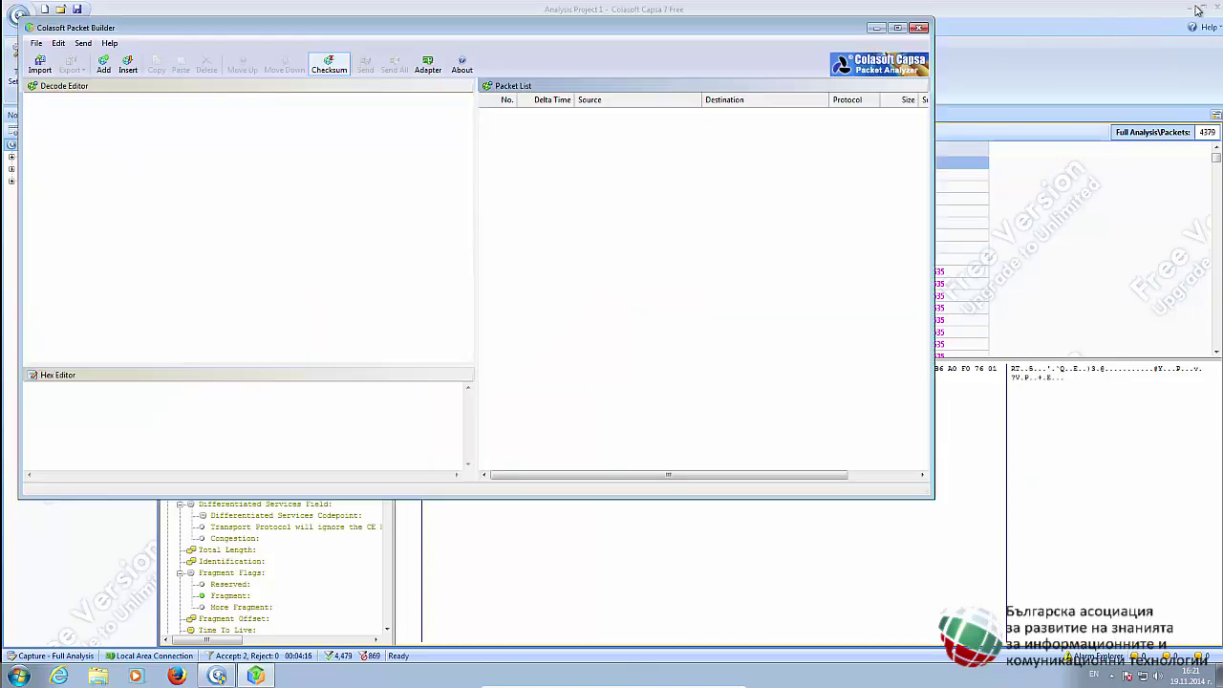
left_click(899, 28)
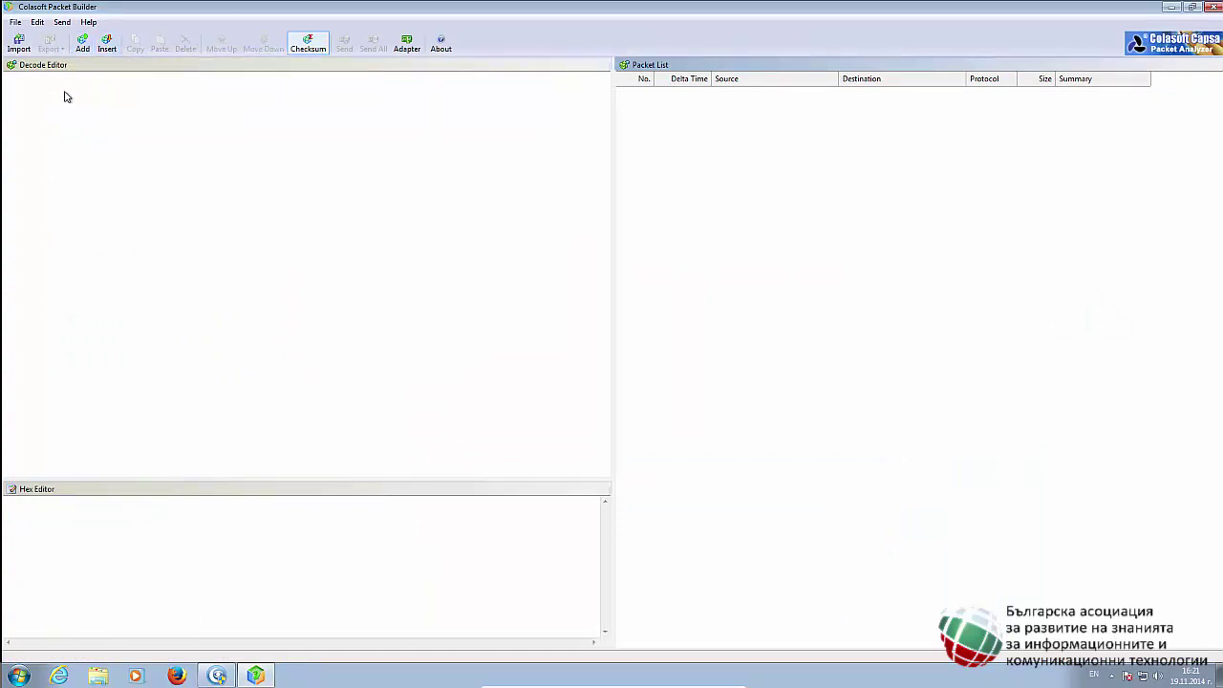
left_click(82, 43)
left_click(681, 289)
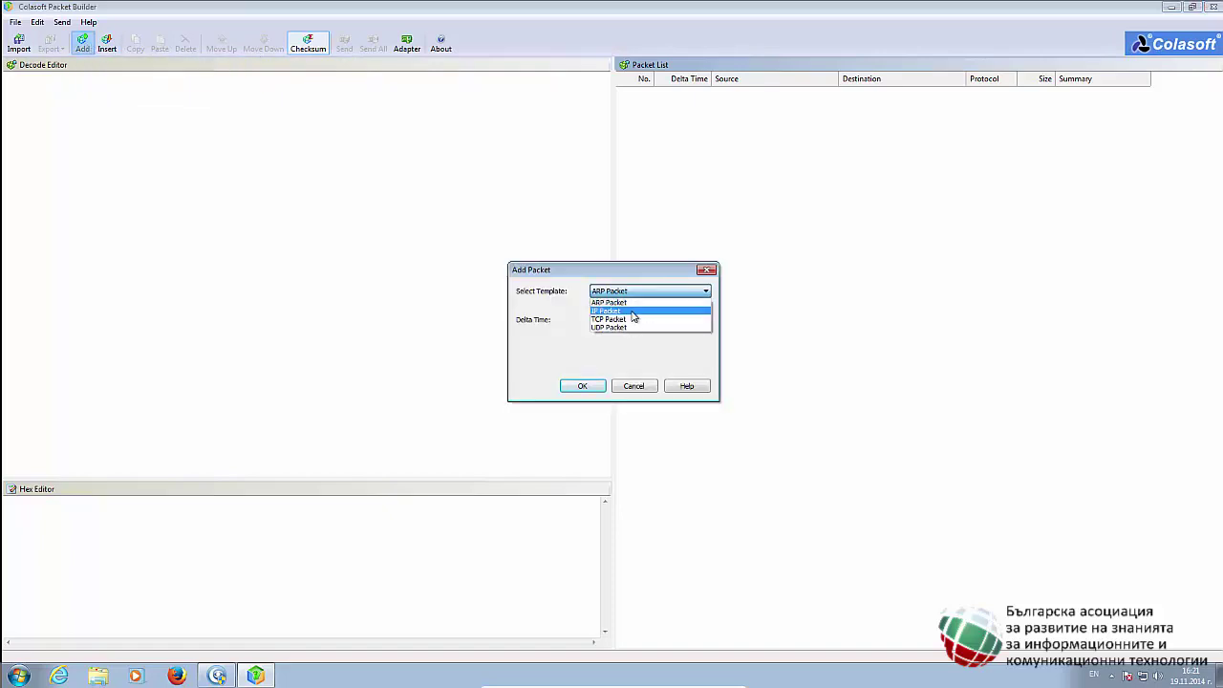
left_click(632, 319)
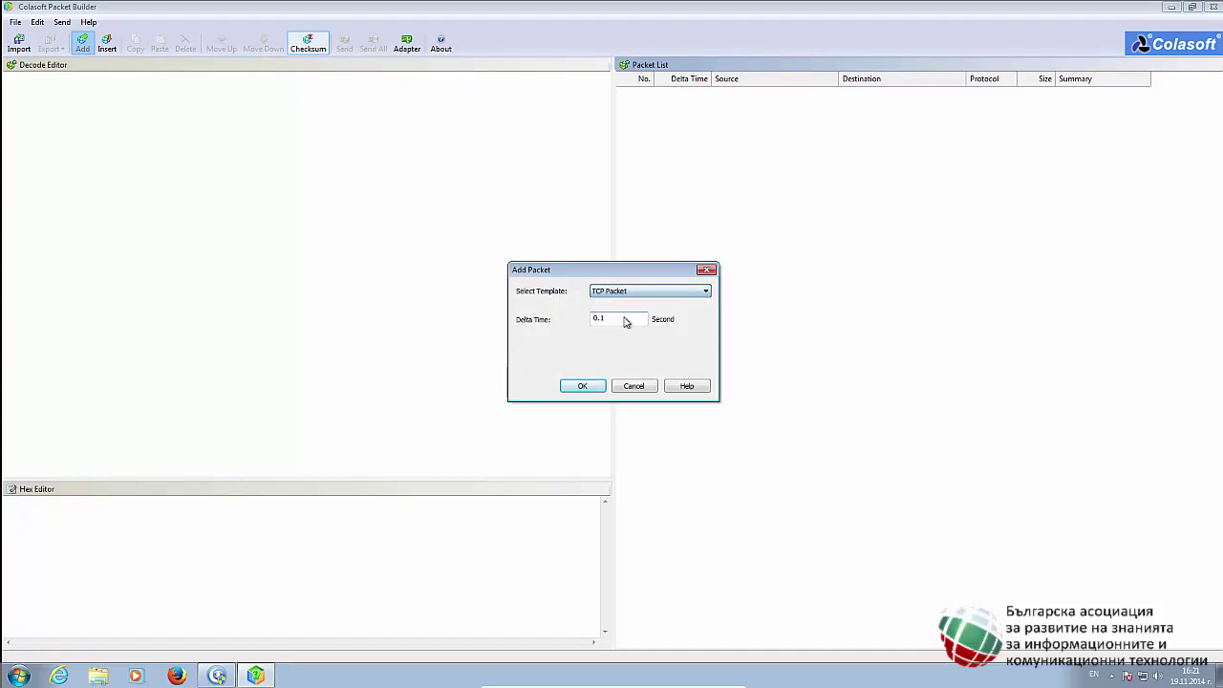
left_click(582, 386)
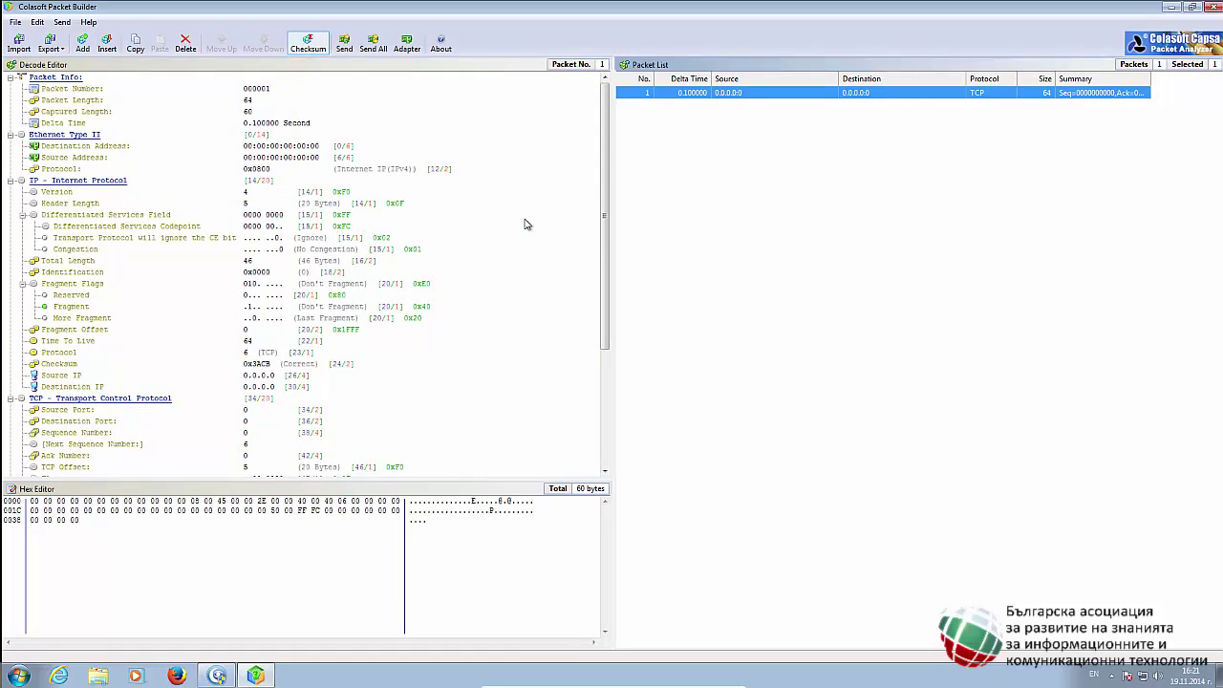
Set source IP 1.2.3.4, destination IP 255.255.255.255 and destination MAC ff:ff:ff:ff:ff:ff
left_click_drag(604, 216, 604, 230)
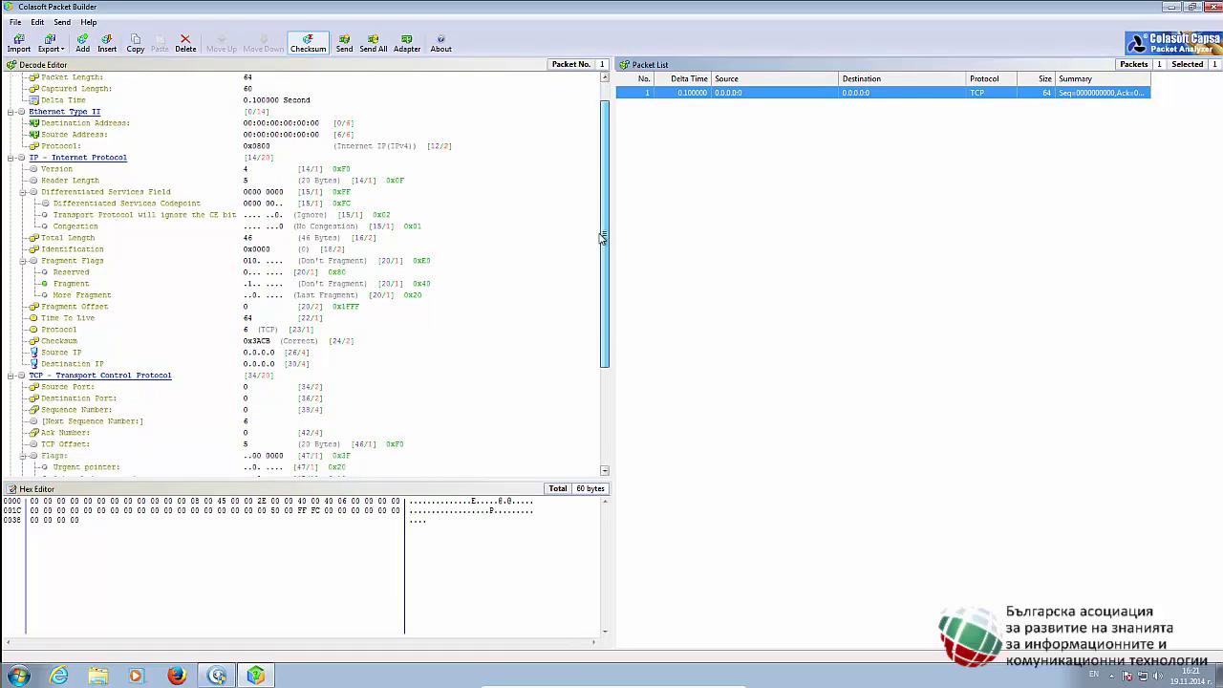
left_click(66, 354)
type("1.2.3.4")
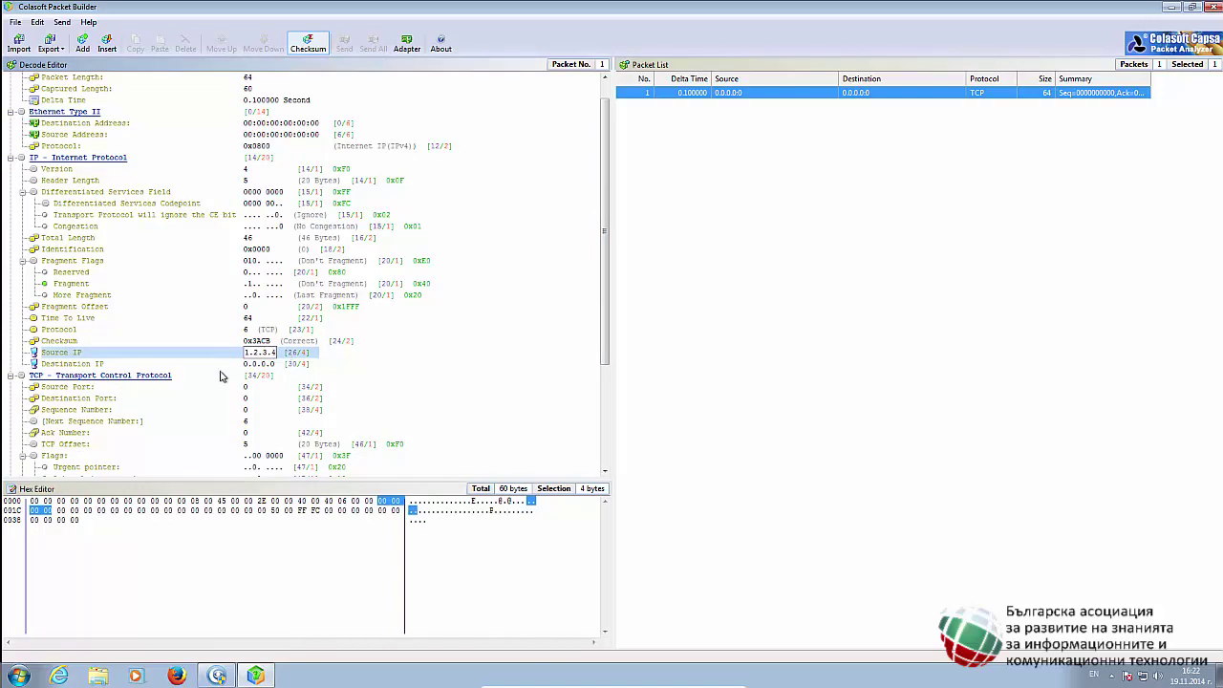
left_click(256, 363)
type("255.255.2")
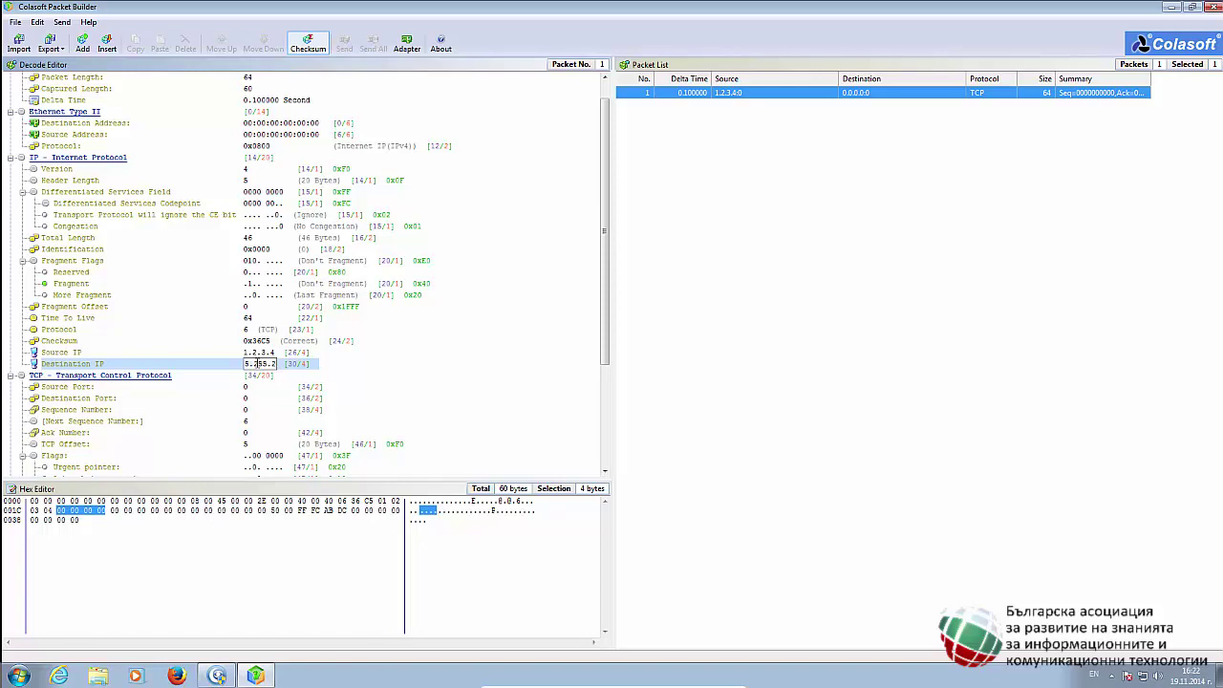
key("Return")
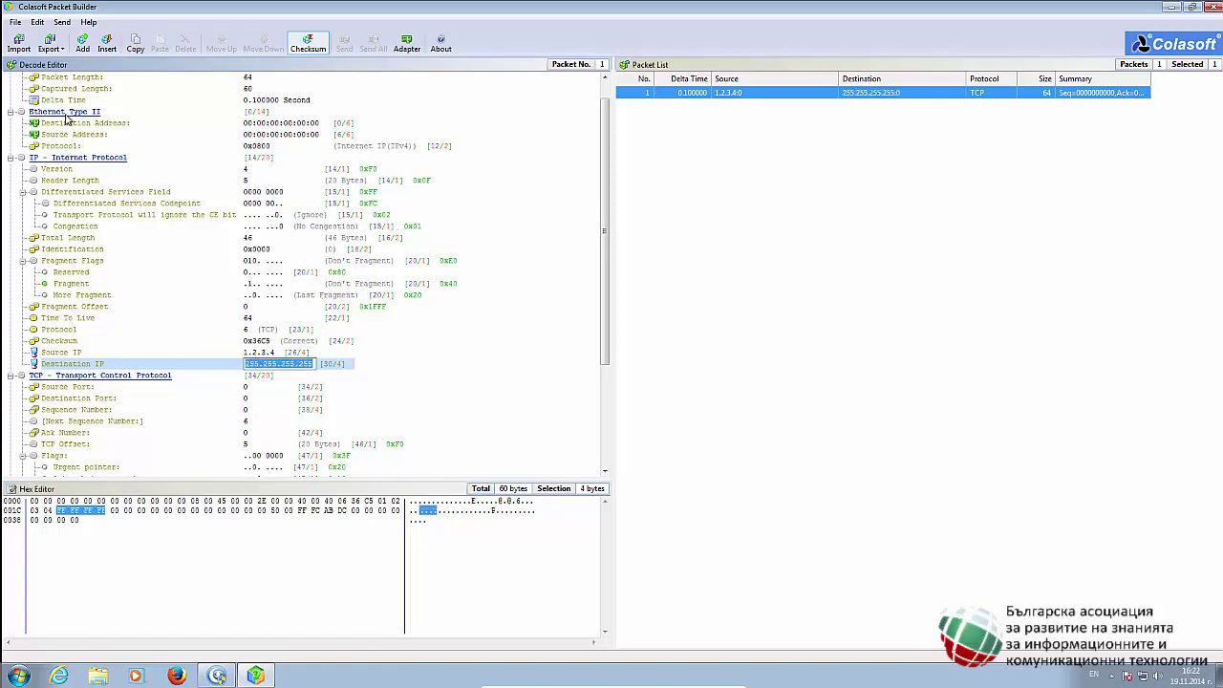
left_click(68, 123)
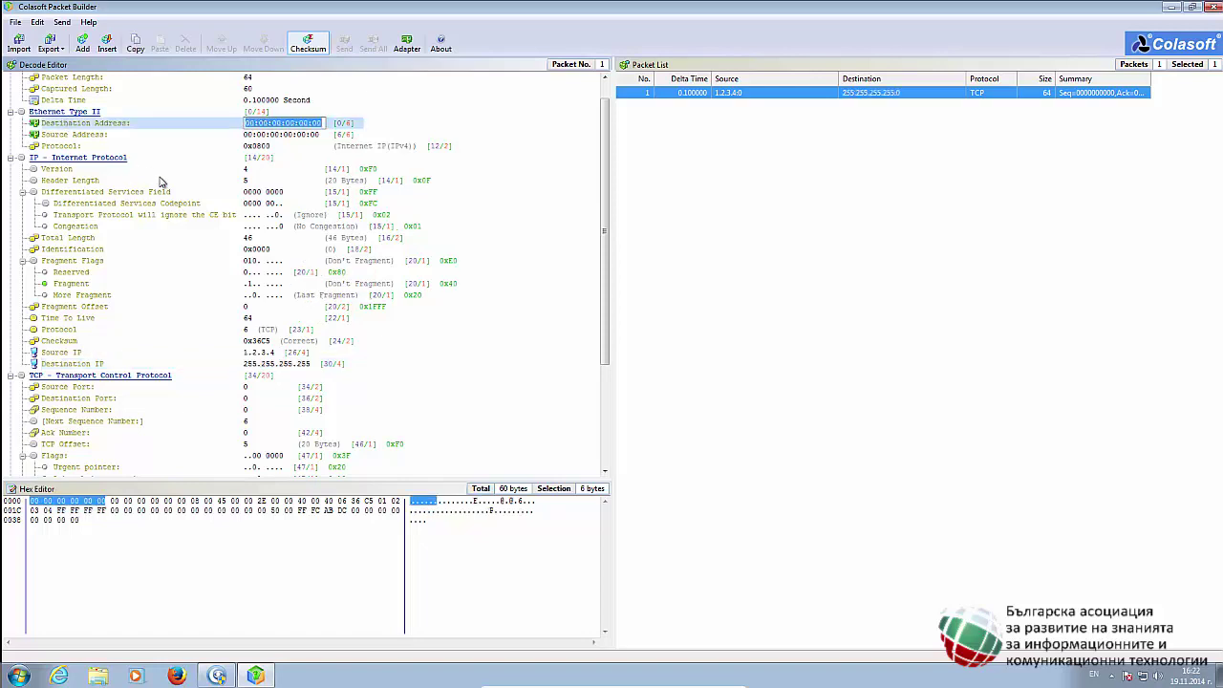
type("ff")
left_click(267, 136)
Set the TCP Urgent pointer and End of data flags to 1
scroll(274, 313, "down", 2)
scroll(274, 314, "down", 1)
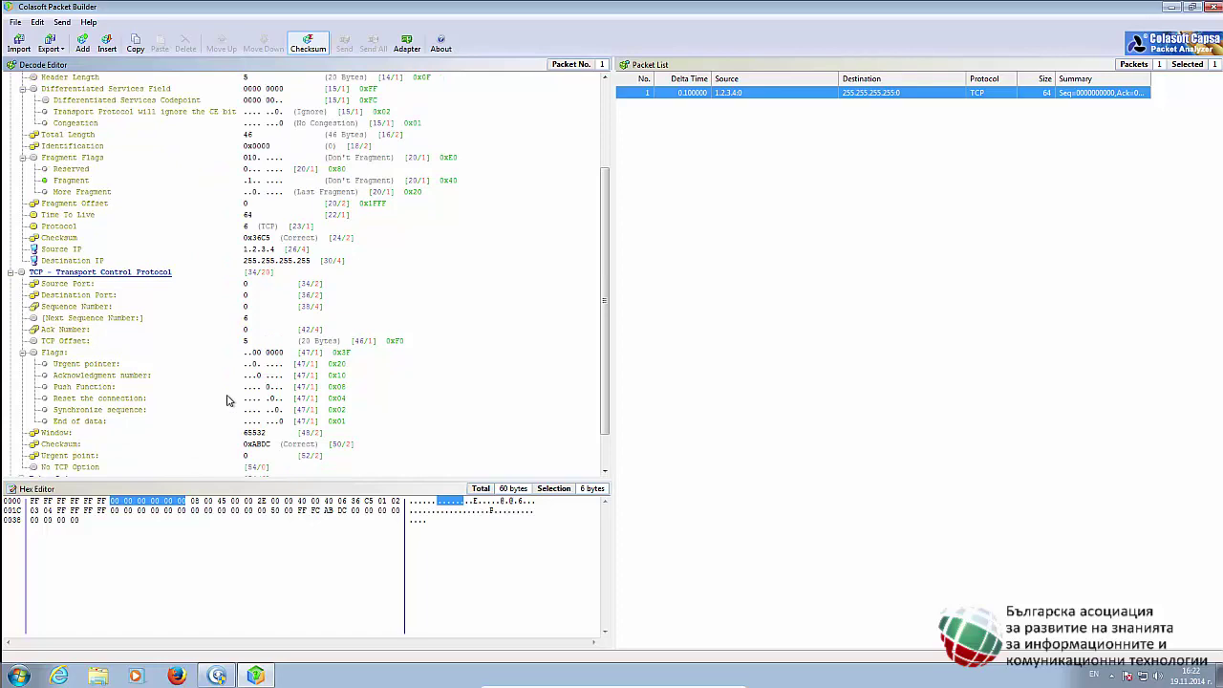
left_click(256, 364)
type("1")
key("Return")
left_click(283, 422)
type("1")
key("Return")
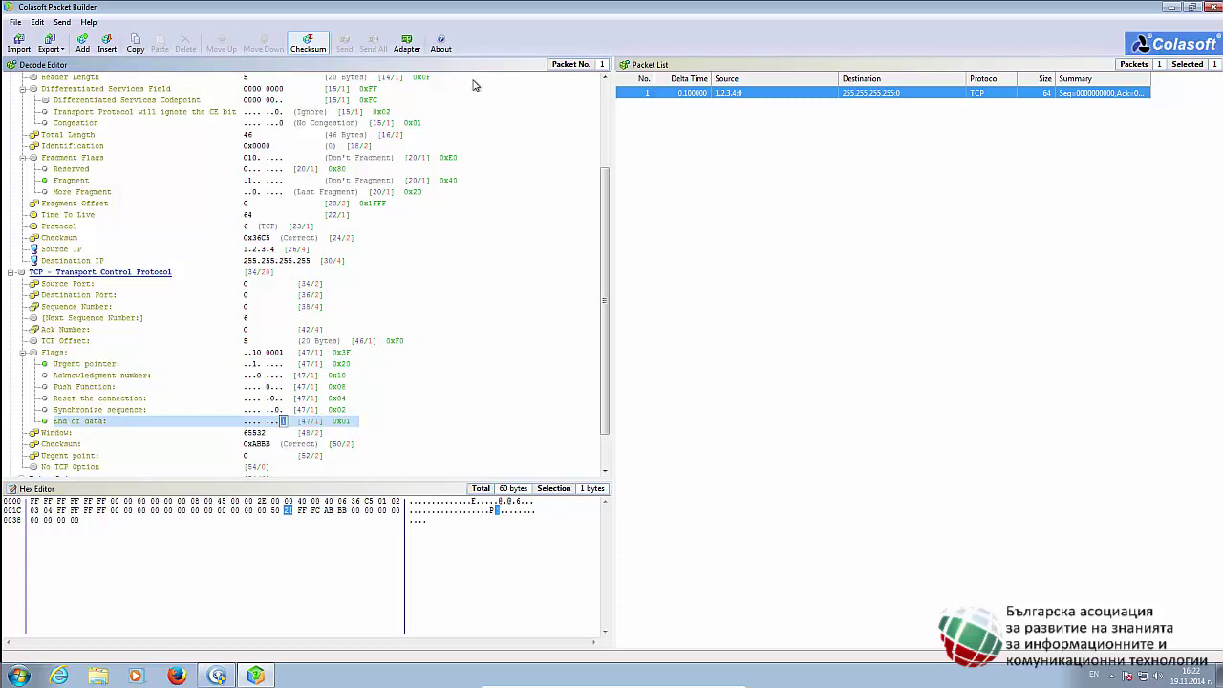
left_click(407, 43)
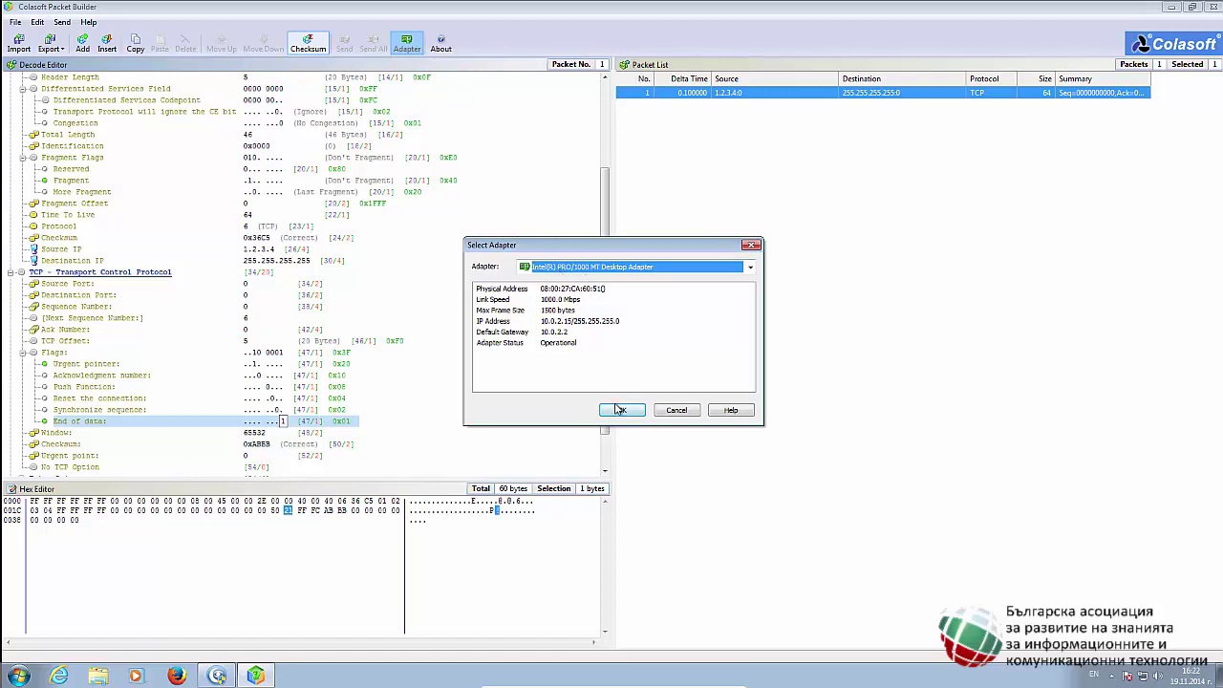
Choose the Intel PRO/1000 network adapter for sending
left_click(615, 409)
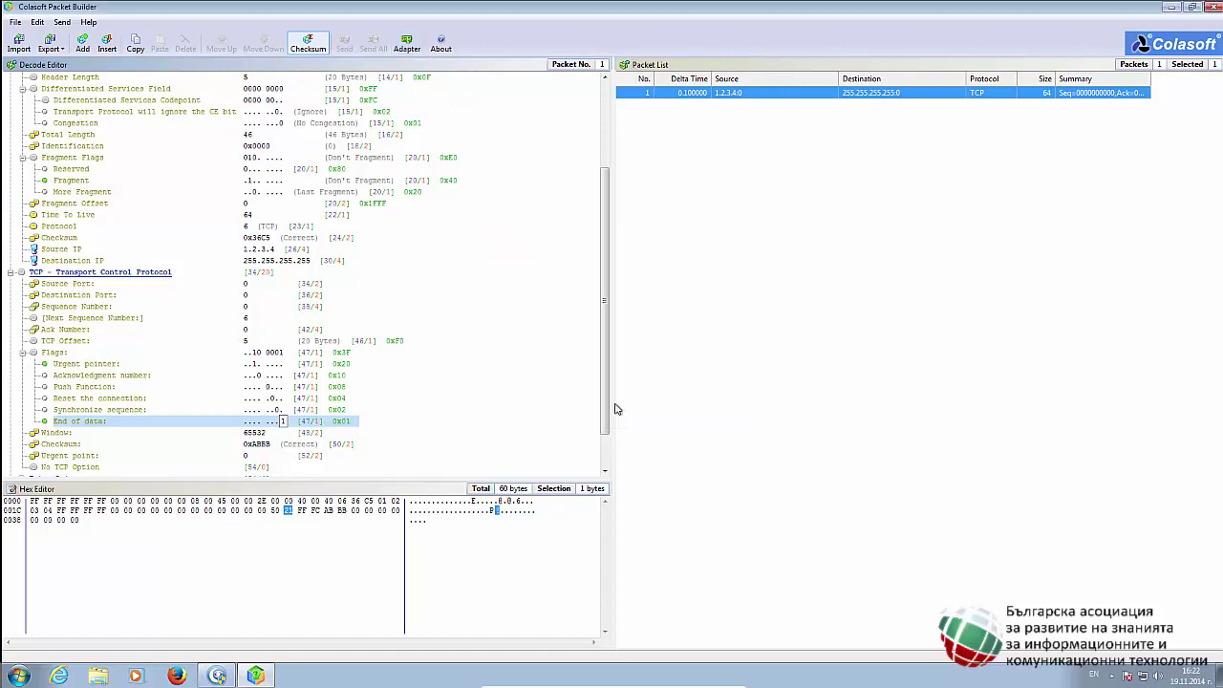
left_click(407, 43)
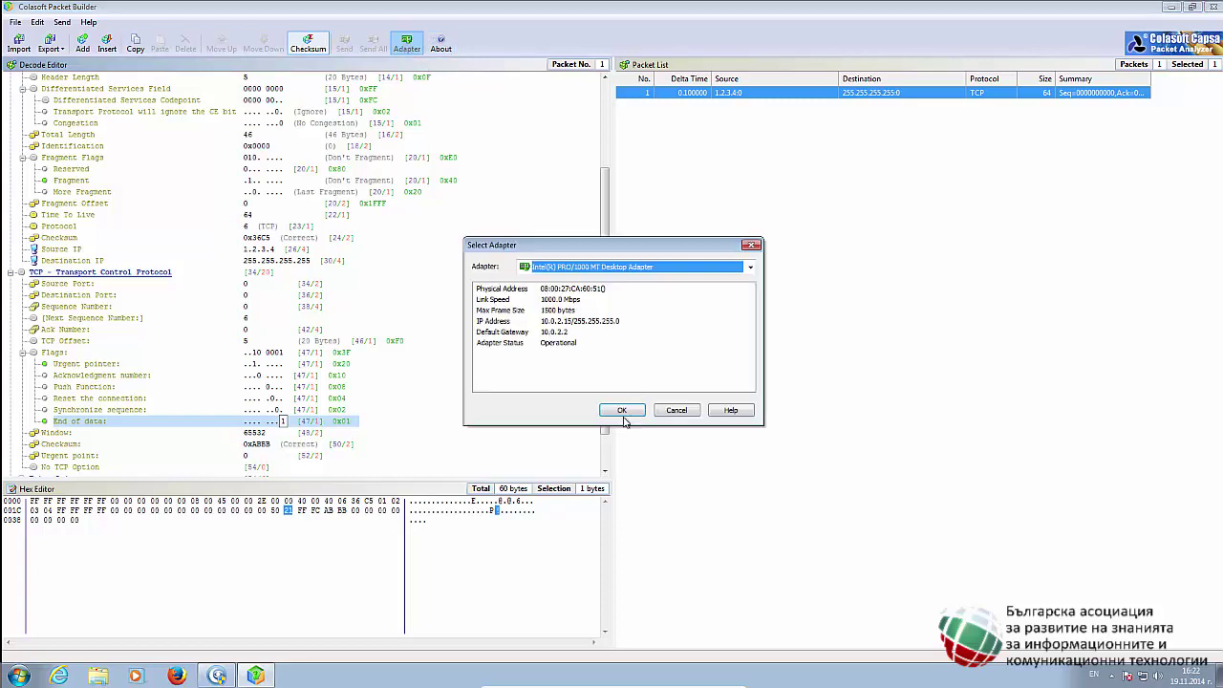
left_click(622, 411)
Loop-send the packet with 100 loops, then stop sending and close the send window
left_click(707, 98)
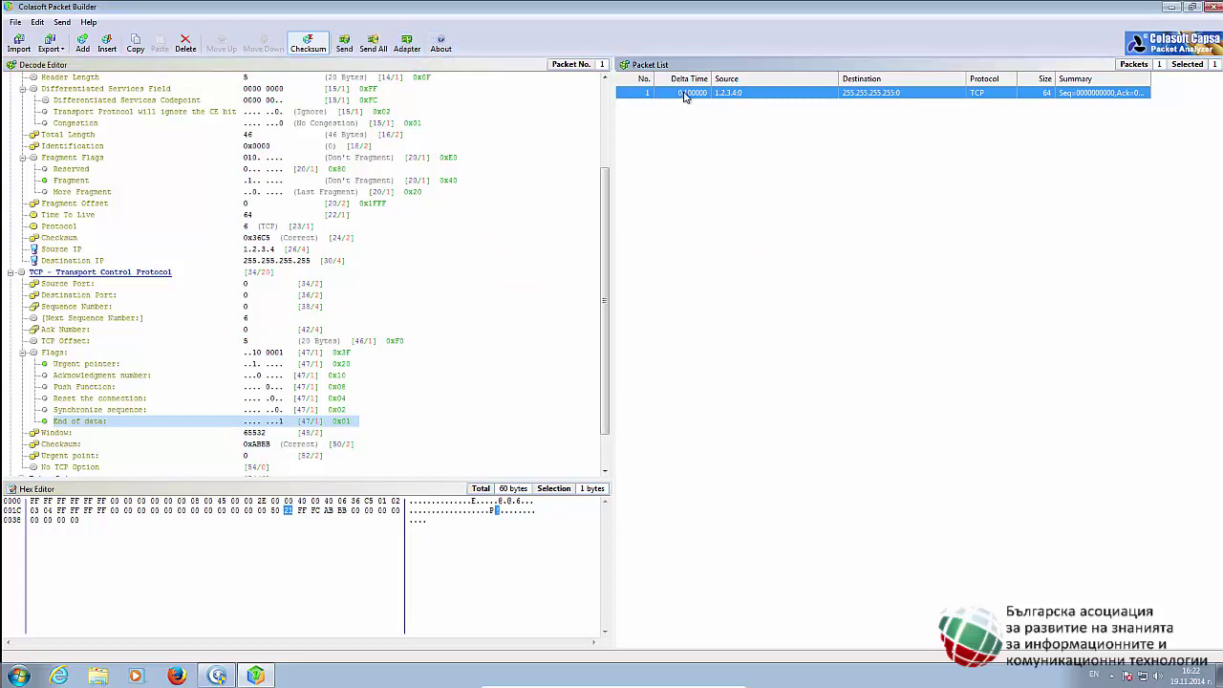
left_click(345, 43)
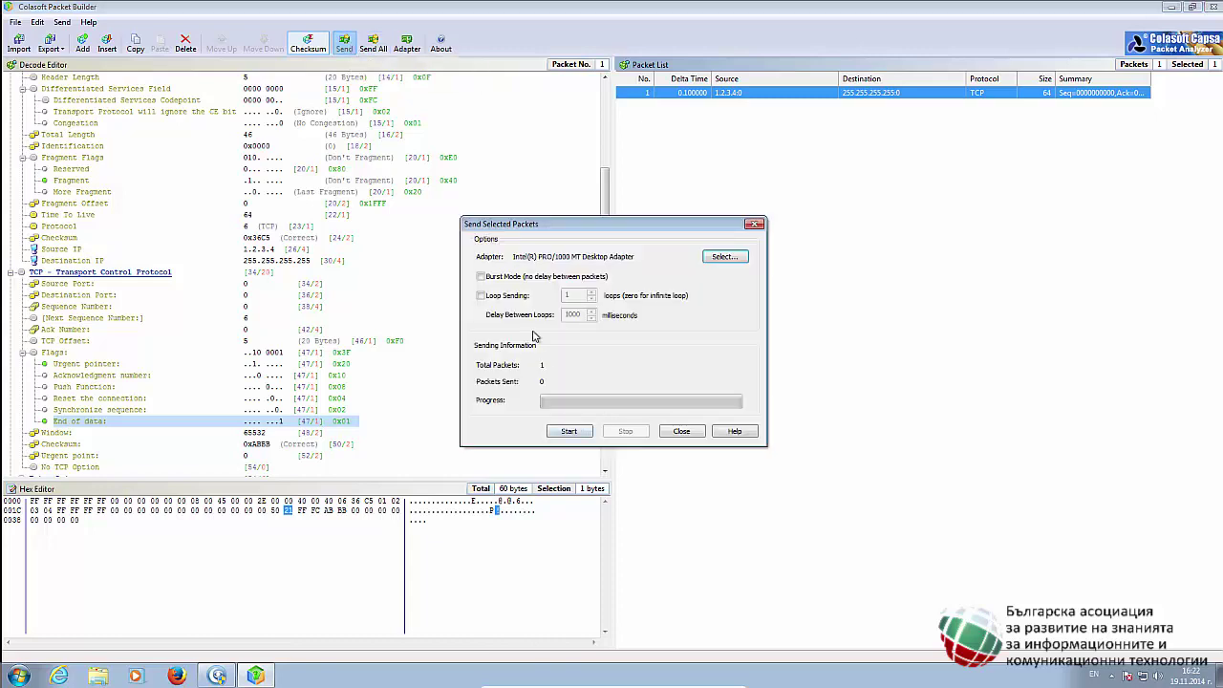
left_click(509, 298)
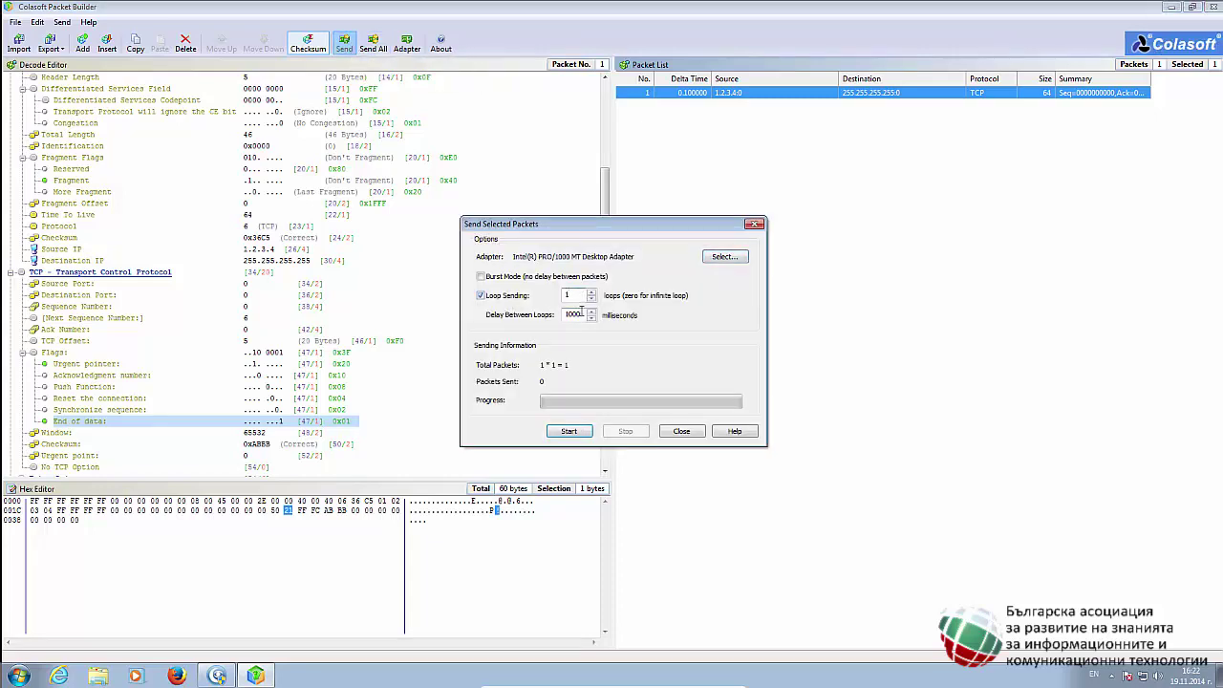
type("00")
left_click(571, 435)
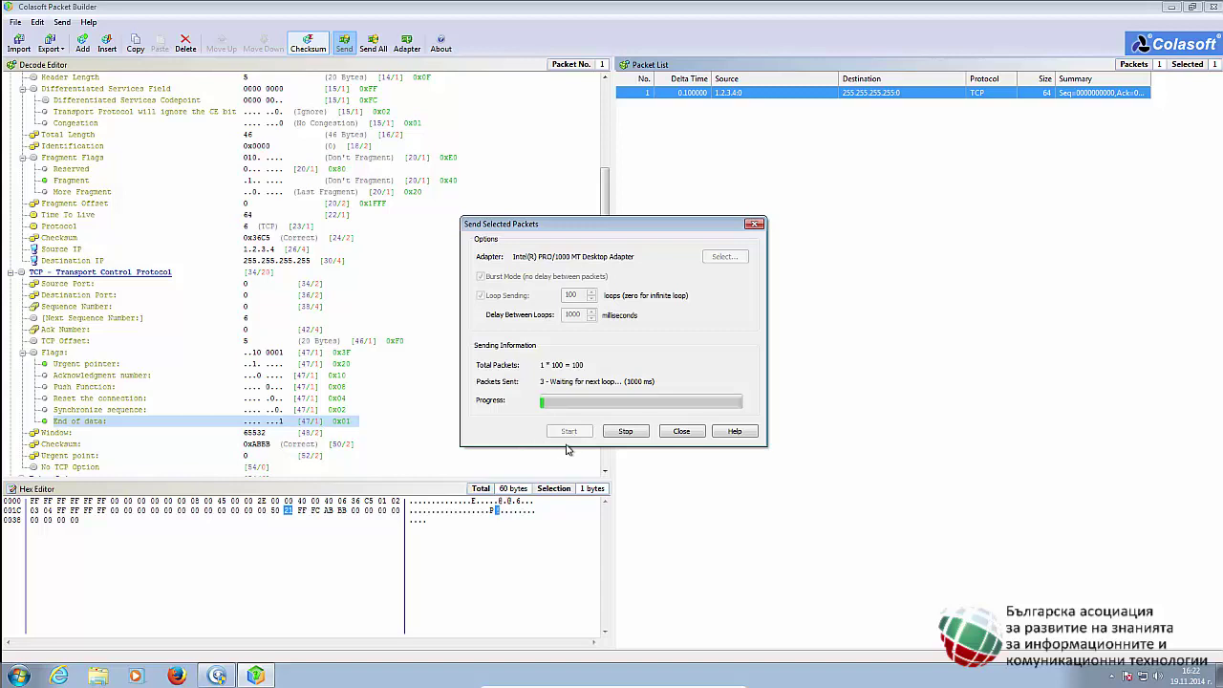
left_click(627, 431)
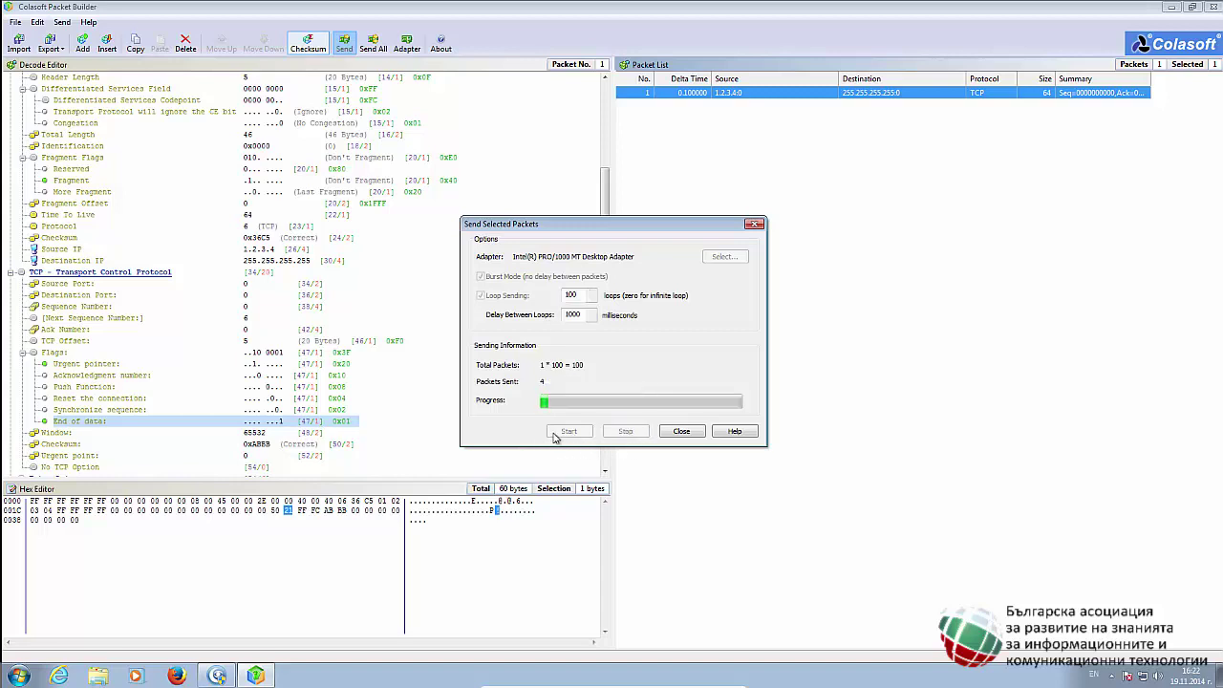
left_click(678, 431)
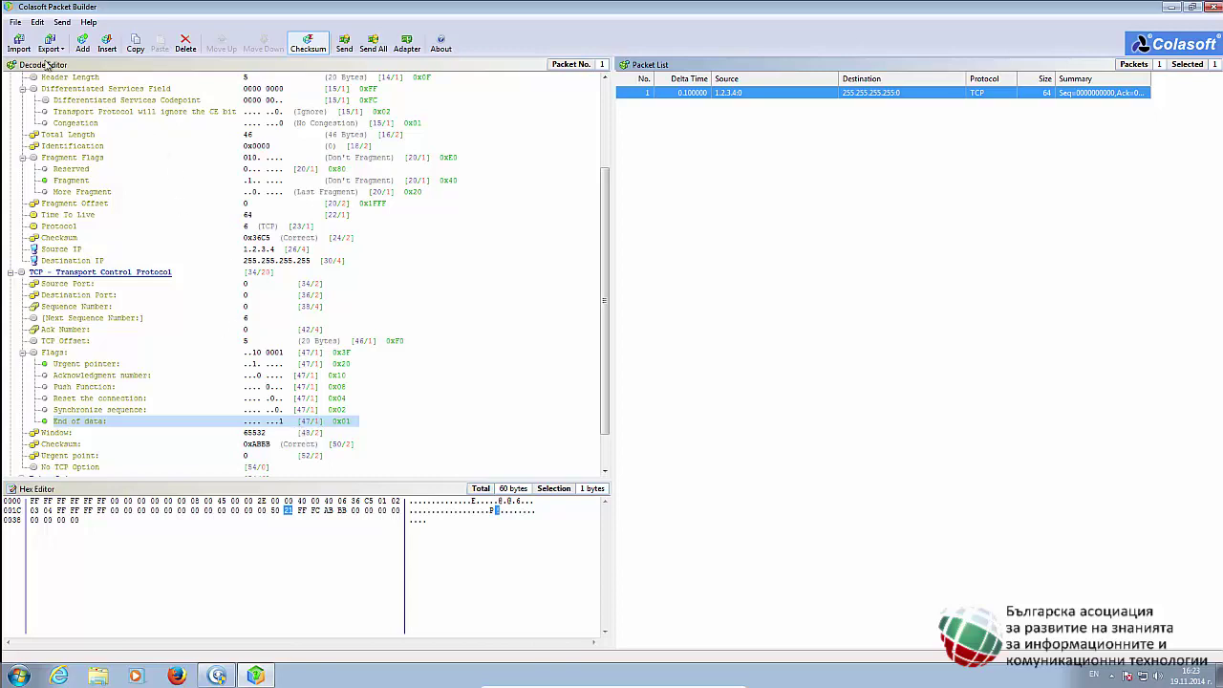
left_click(18, 42)
Import the Packets capture from the Desktop, replacing the current packet list
left_click(468, 296)
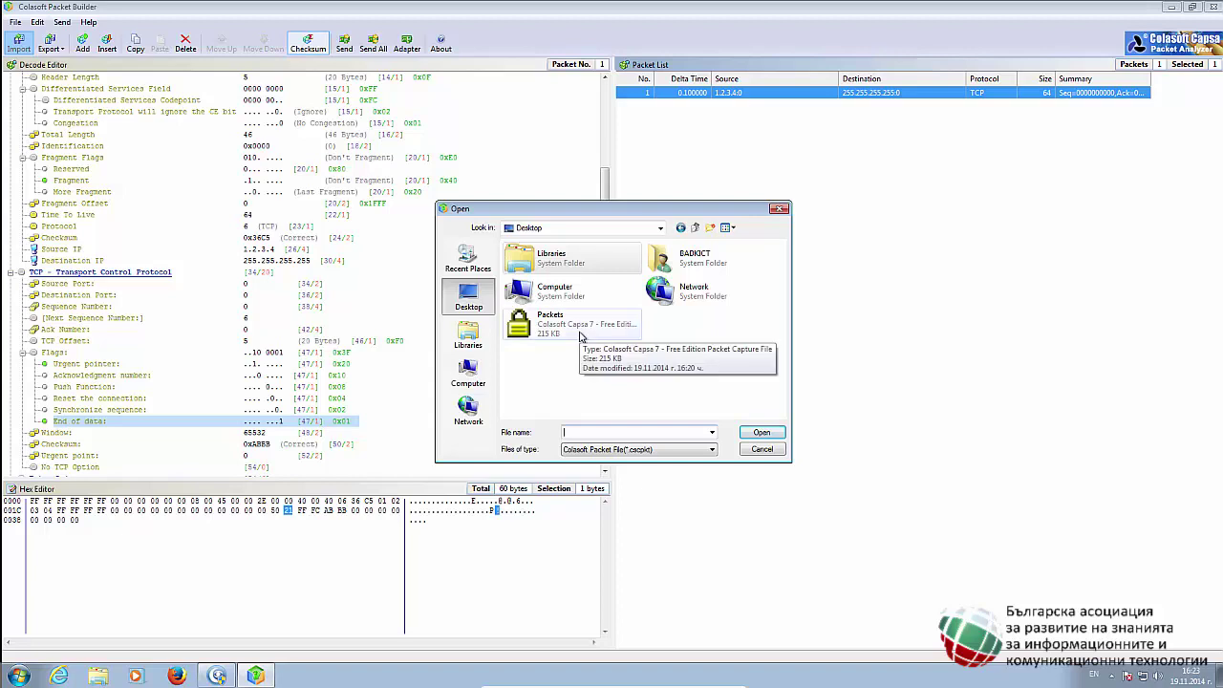
left_click(573, 323)
left_click(754, 435)
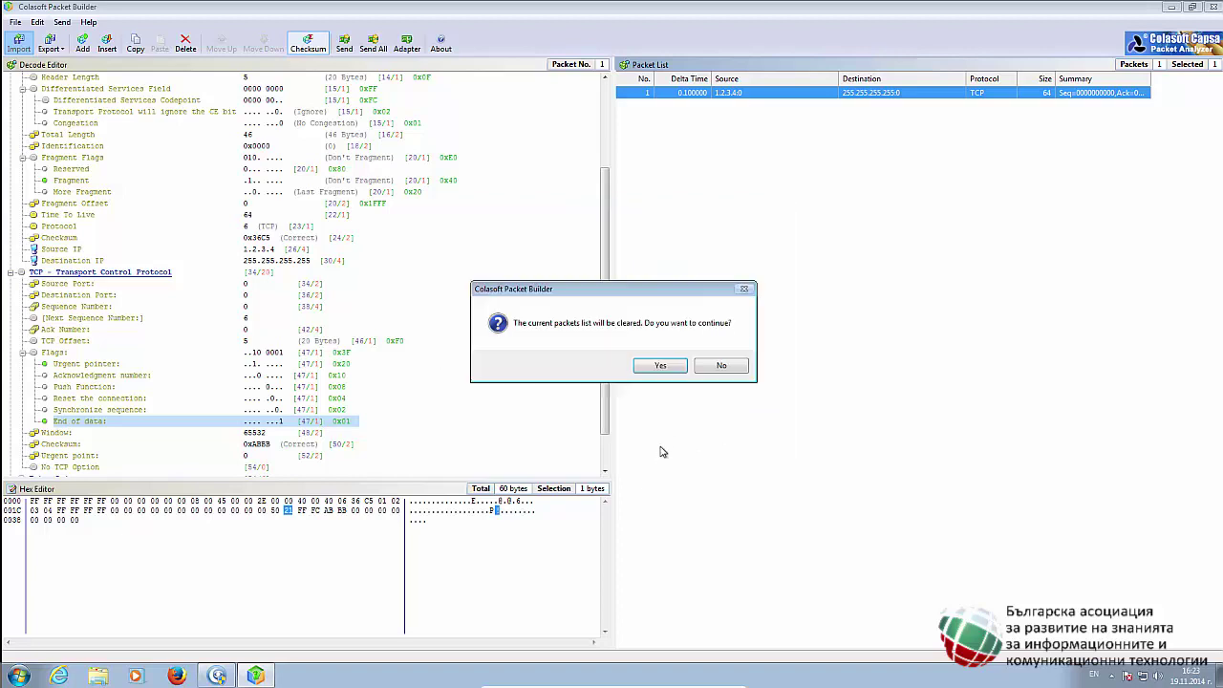
left_click(663, 369)
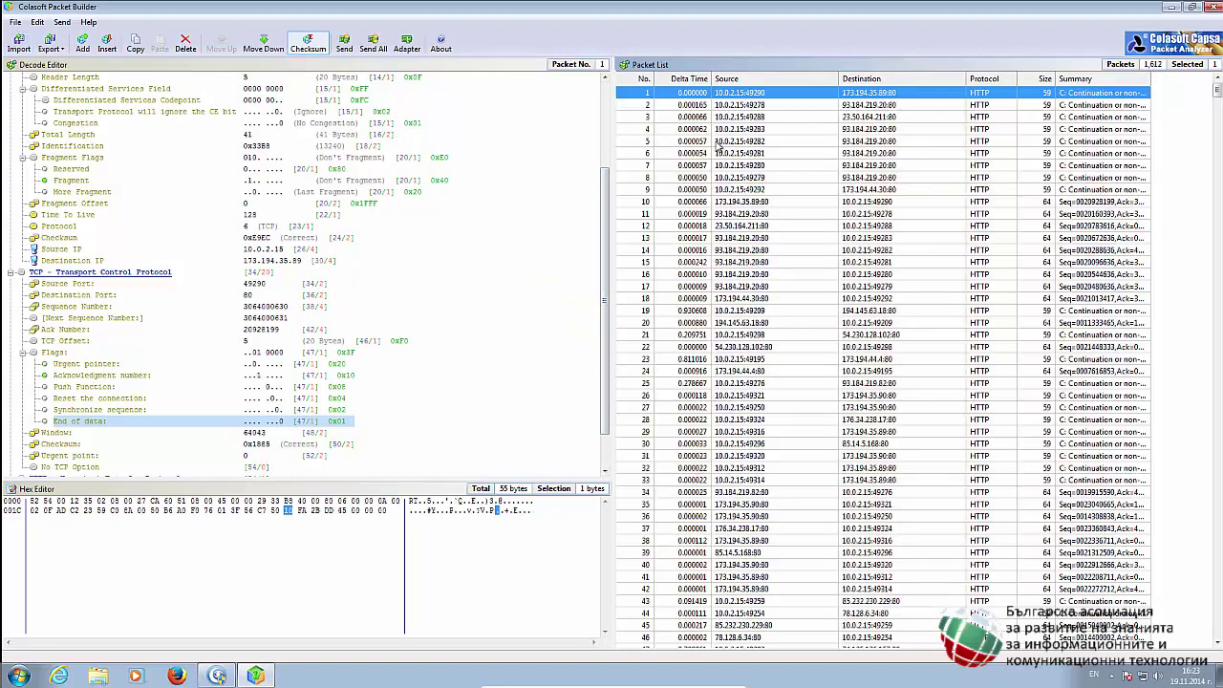
Inspect packets 22, 59, 65 and 68 in detail, then close Packet Builder
scroll(718, 145, "down", 2)
left_click(712, 273)
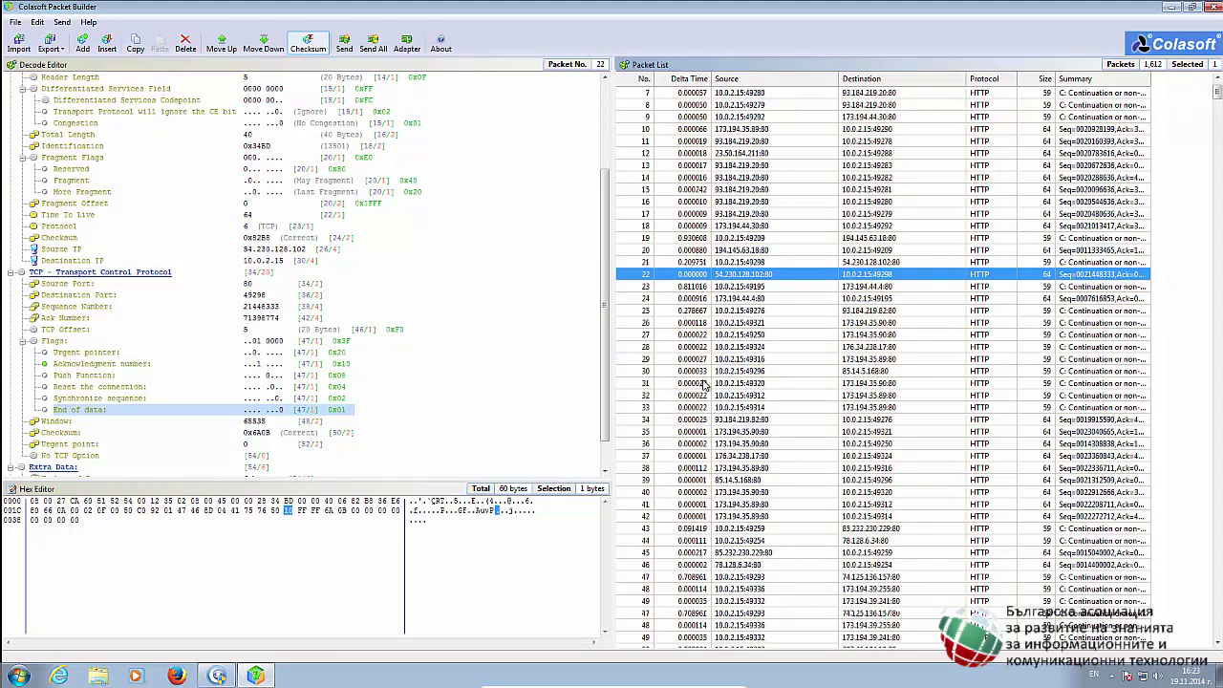
key("Down")
key("Down")
key("Down")
key("Down")
key("Down")
key("Down")
key("Down")
key("Down")
key("Down")
key("Down")
key("Down")
key("Down")
key("Down")
key("Down")
key("Down")
key("Down")
key("Down")
key("Down")
key("Down")
key("Down")
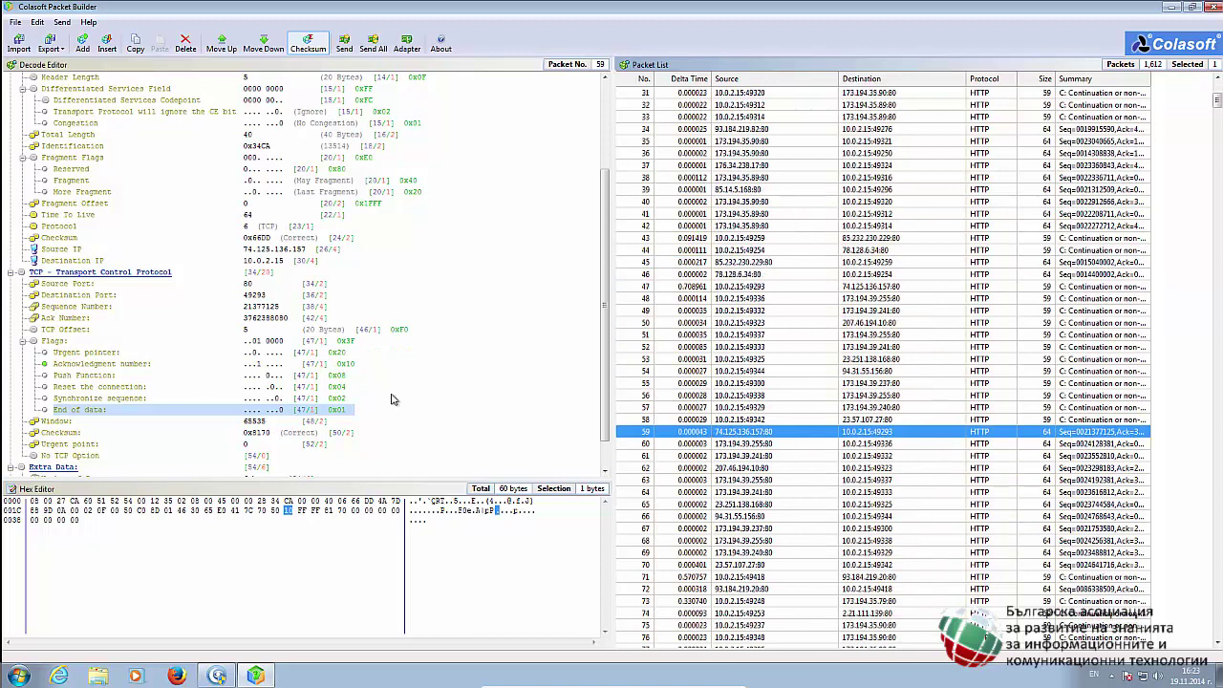
left_click(712, 506)
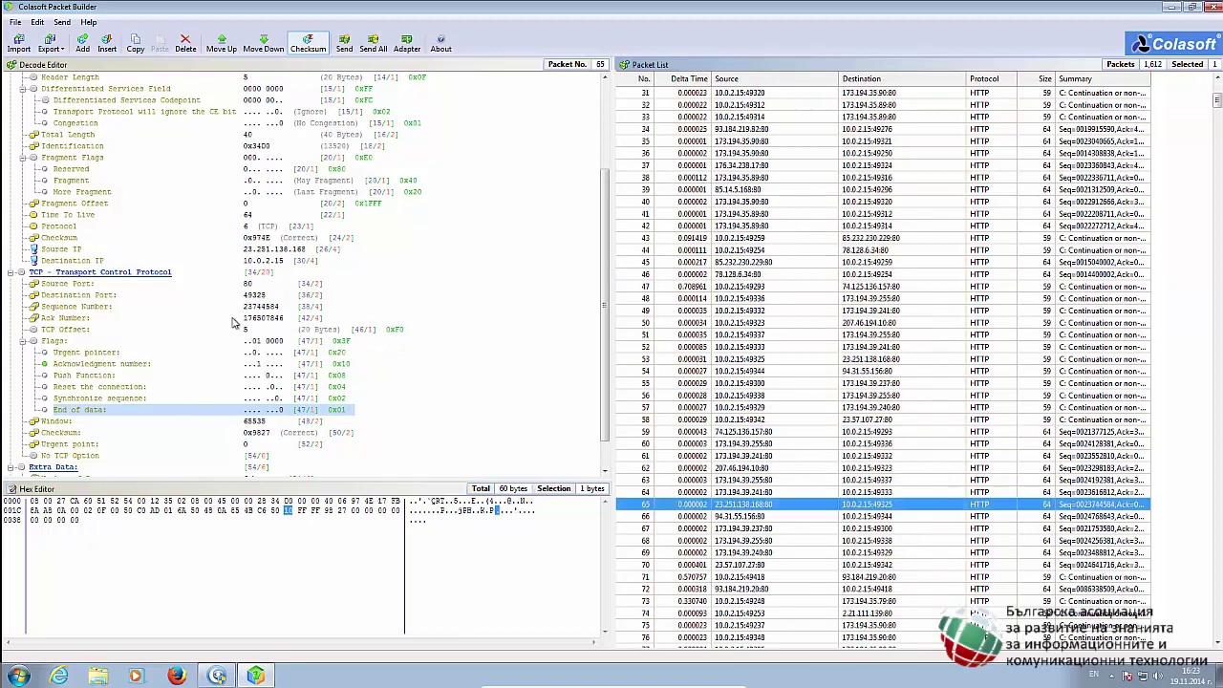
scroll(360, 434, "down", 2)
left_click_drag(604, 332, 644, 419)
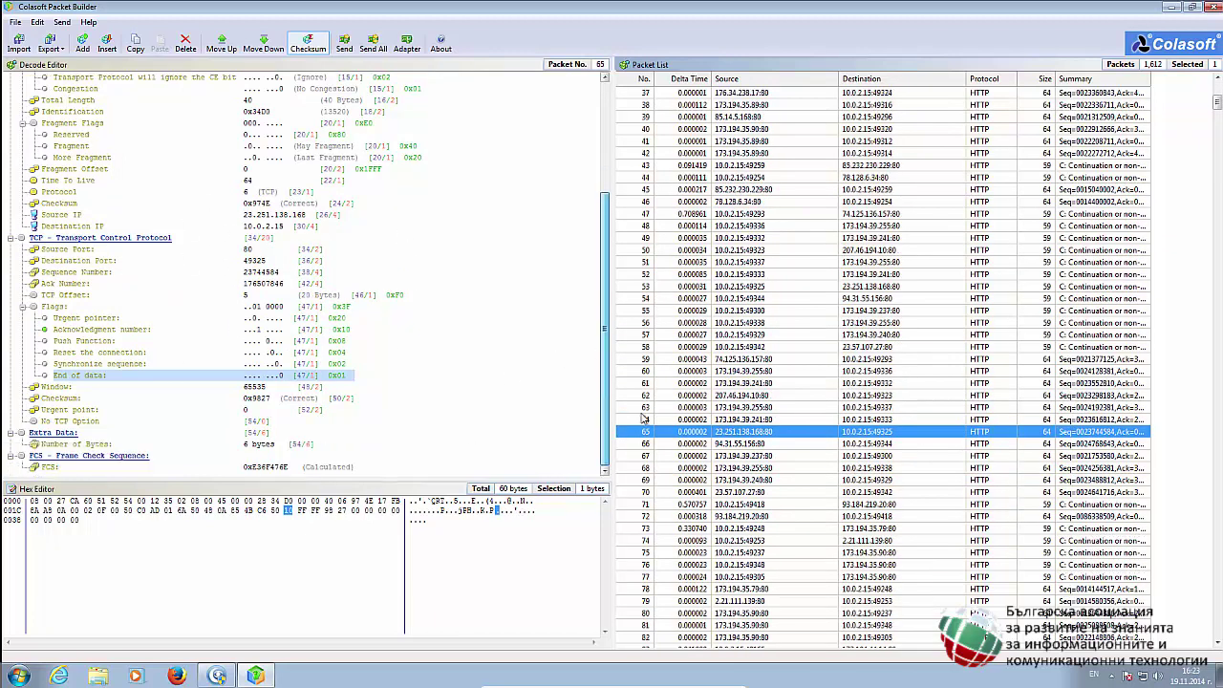
left_click(702, 468)
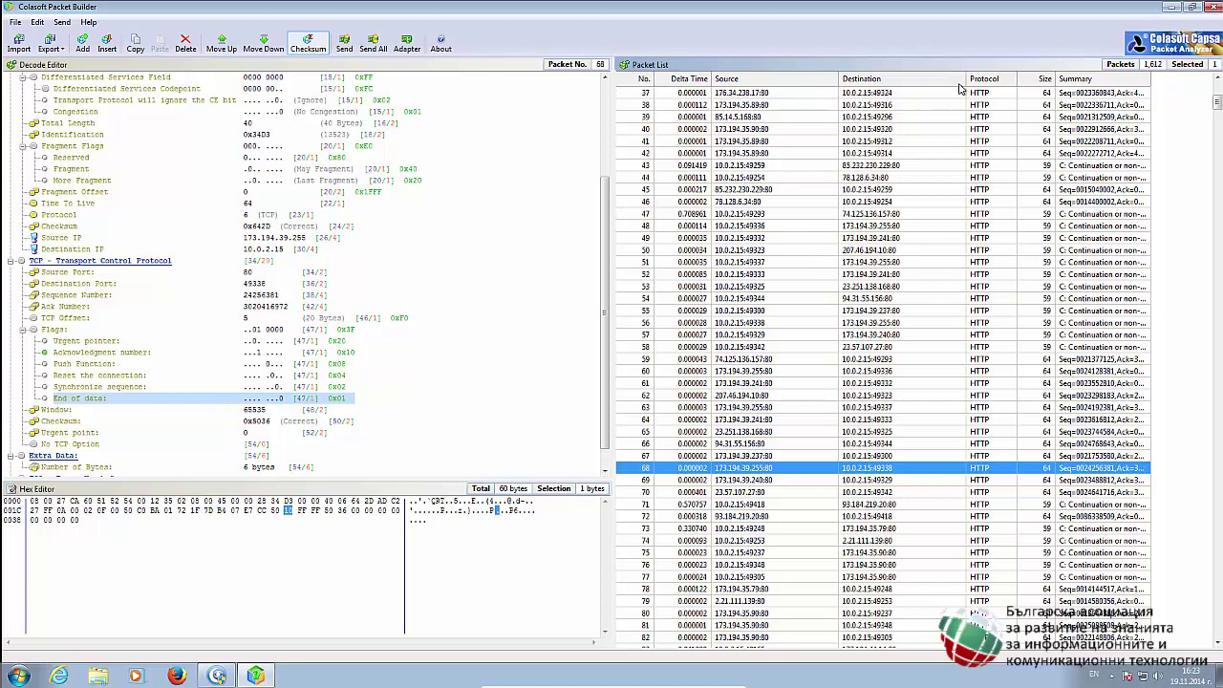
left_click(1210, 7)
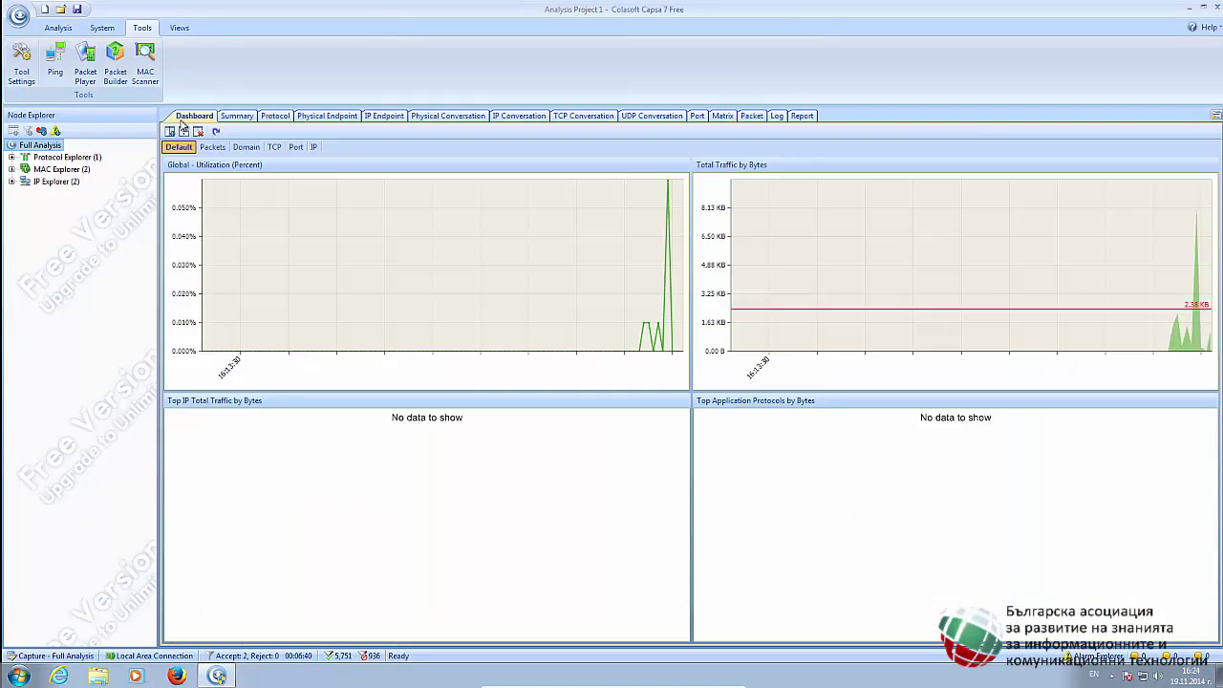
Review the Dashboard charts, then scroll the Summary statistics showing 6,175 packets and 371.51 KB
left_click(186, 116)
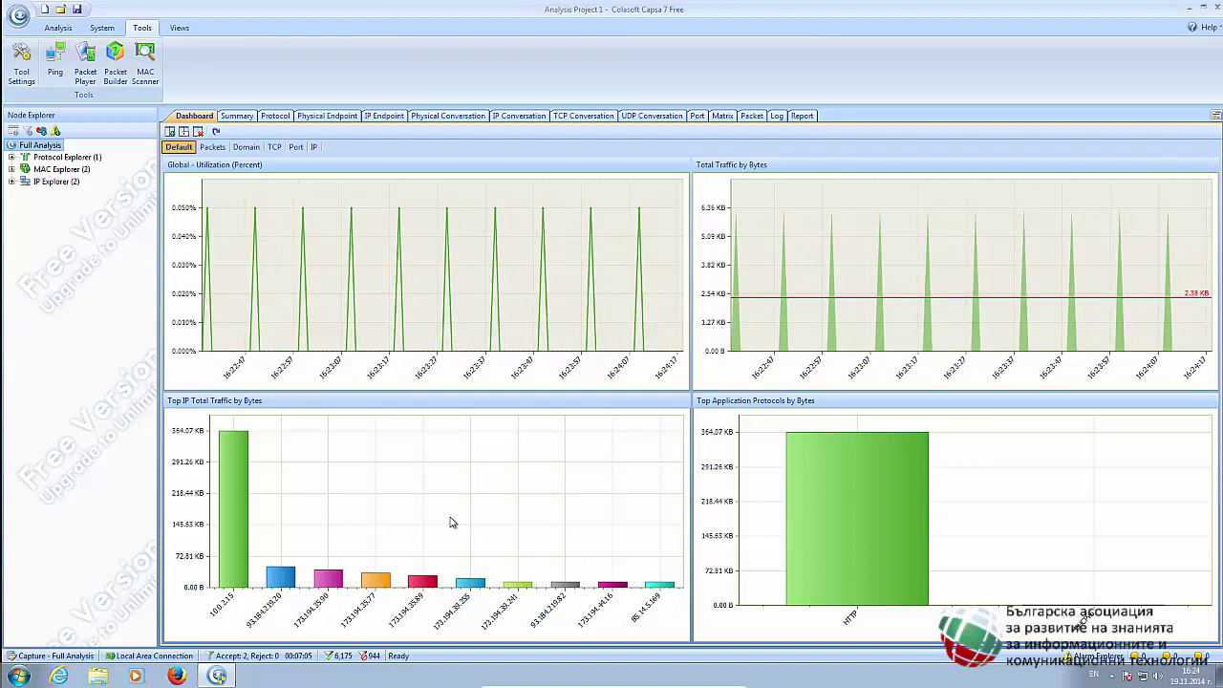
left_click(235, 118)
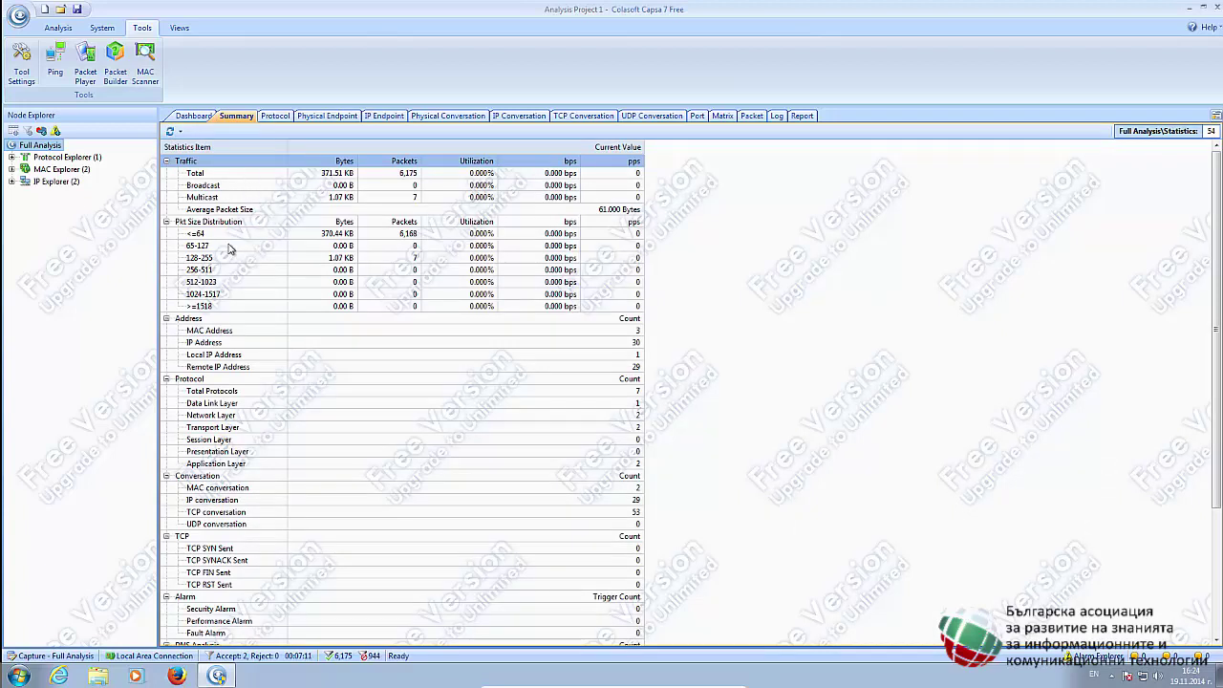
scroll(250, 191, "down", 4)
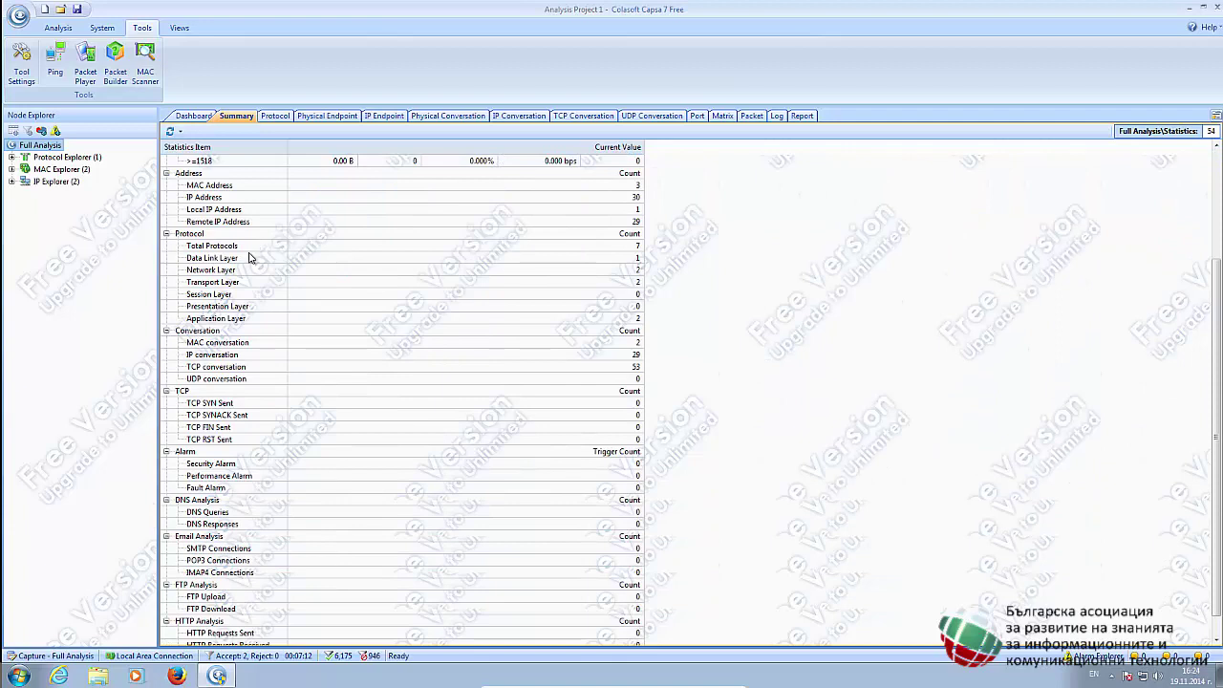